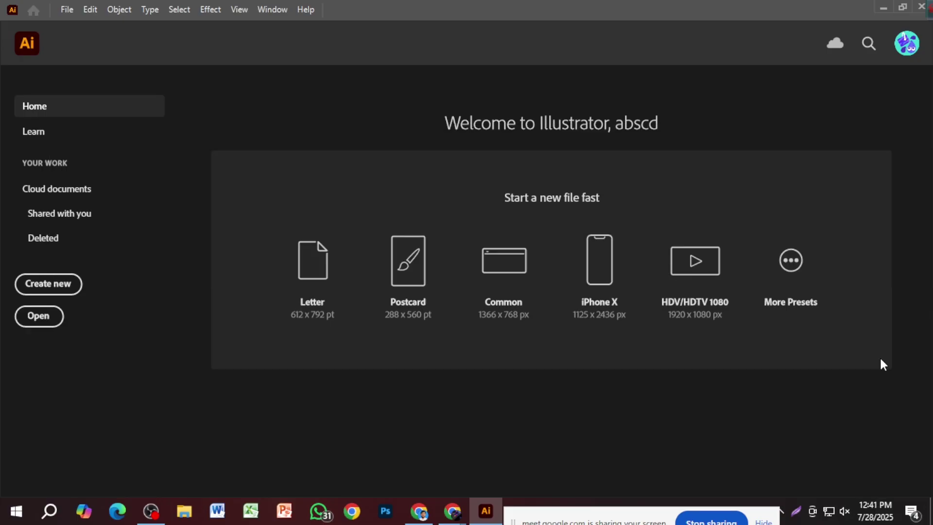
Create a new 1000 x 1000 px RGB document at 300 ppi with 18 px bleed on all sides
key(ctrl+n)
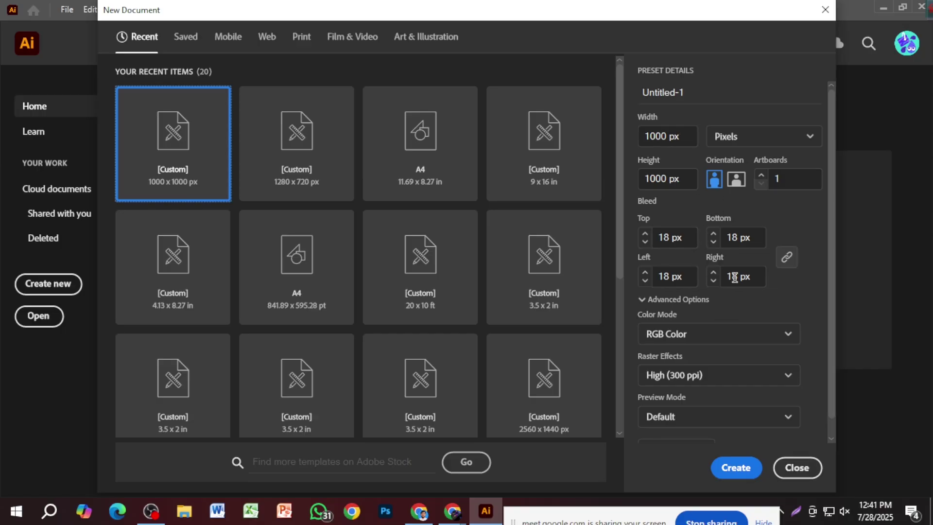
click(737, 468)
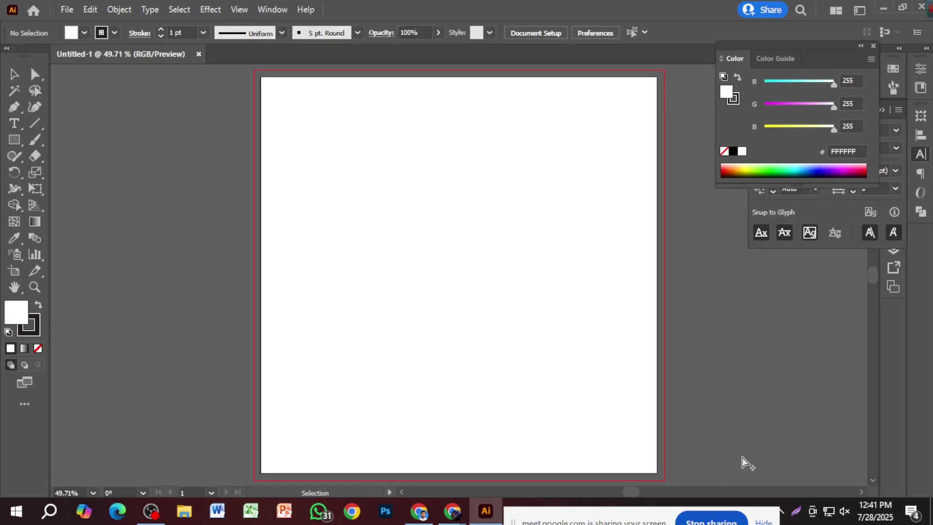
scroll(576, 360, down, 2)
scroll(593, 348, up, 2)
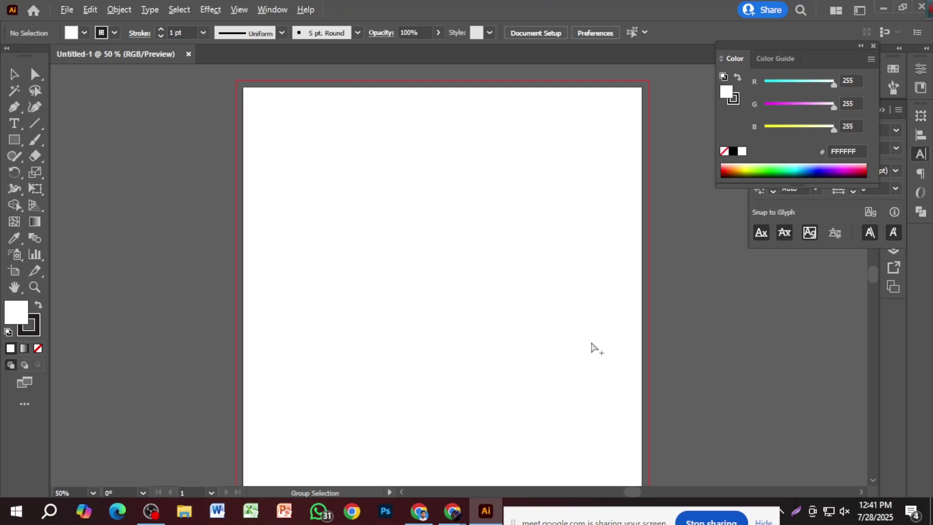
scroll(592, 345, down, 1)
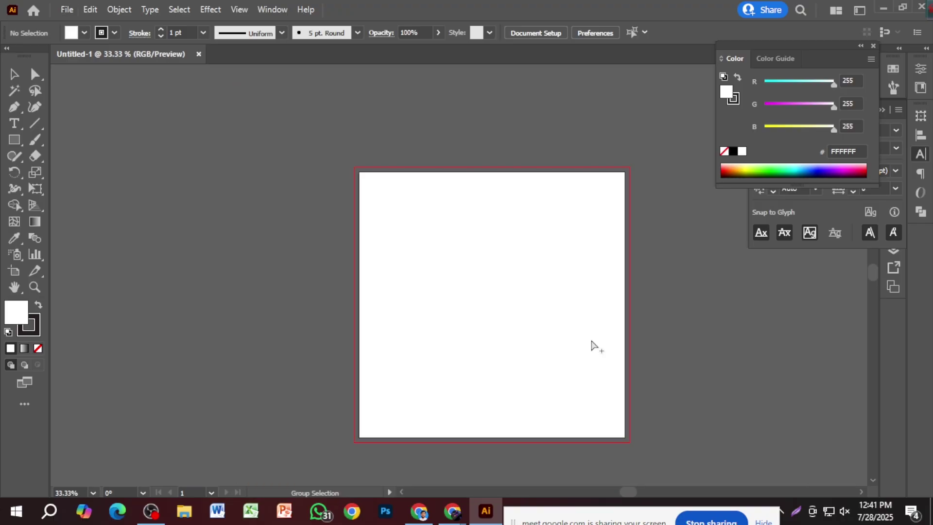
Collapse the open Color and Character panels and dock the Color and Color Guide icons with the other panel icons
click(861, 46)
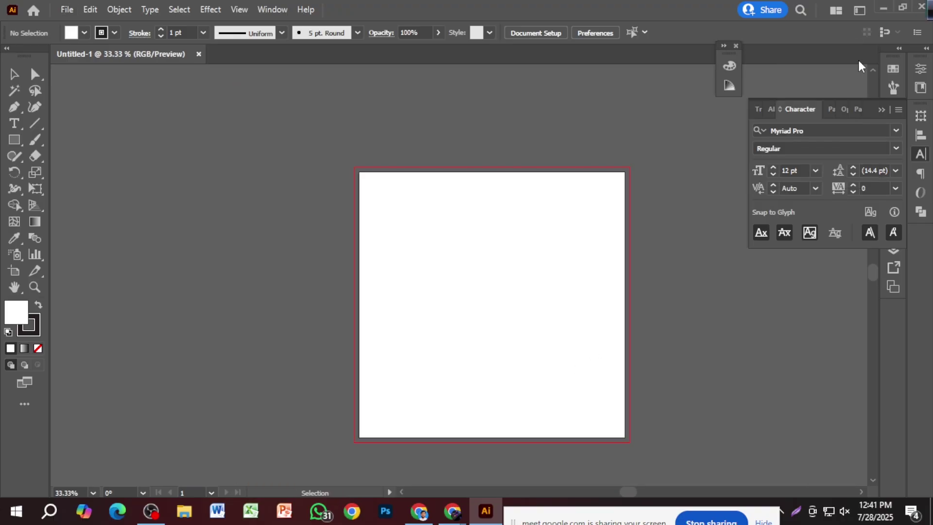
click(881, 111)
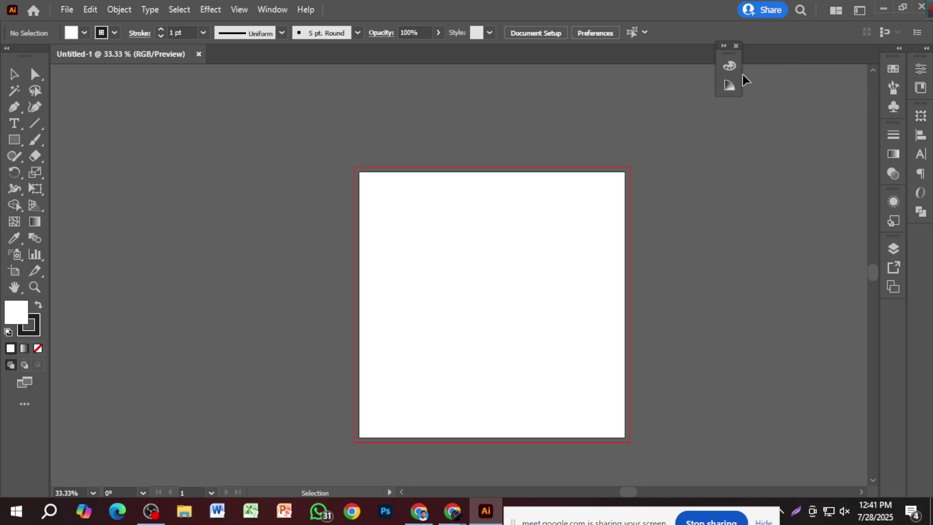
drag(729, 67, 890, 104)
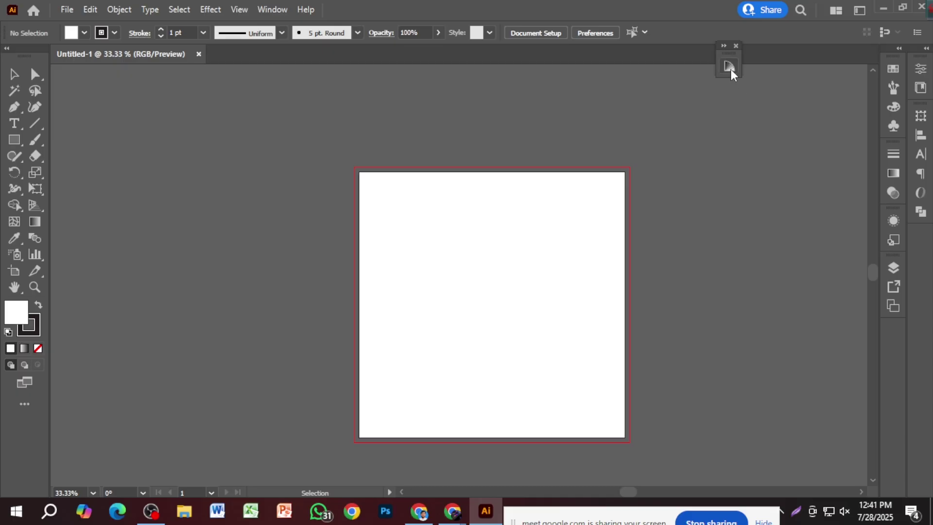
drag(731, 73, 898, 137)
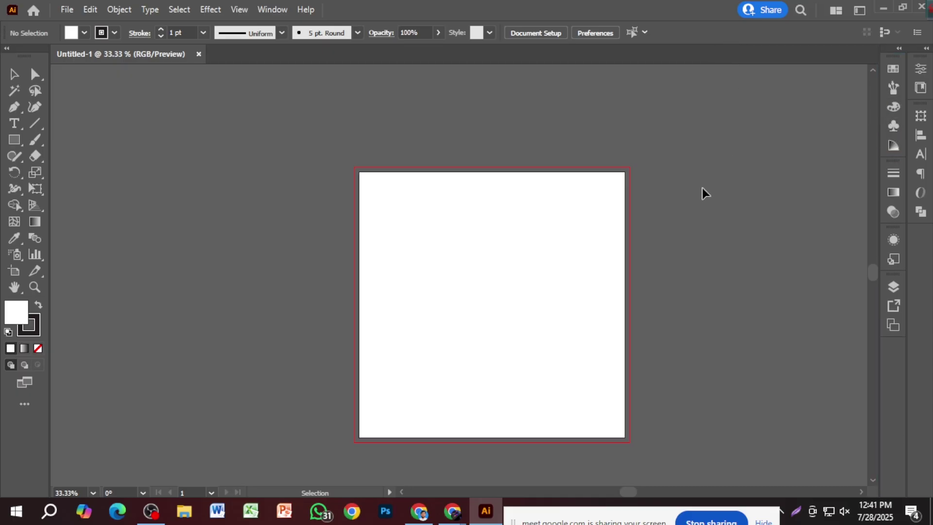
key(ctrl+0)
alt+scroll(703, 189, down, 1)
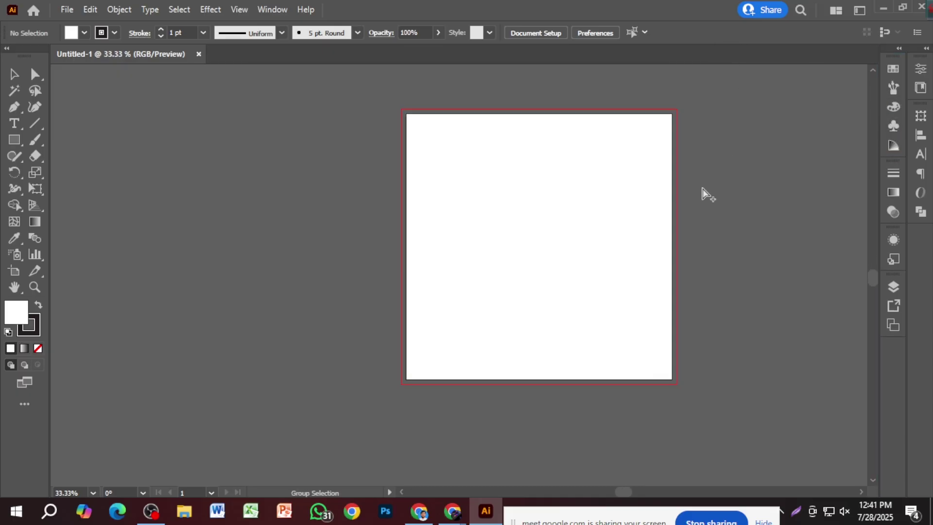
alt+scroll(707, 196, up, 1)
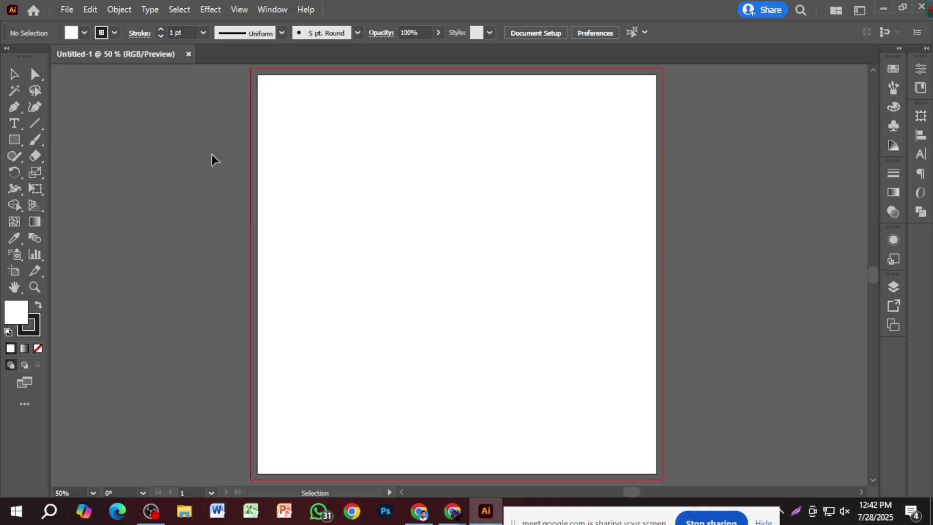
key(Print)
drag(131, 136, 836, 381)
click(850, 253)
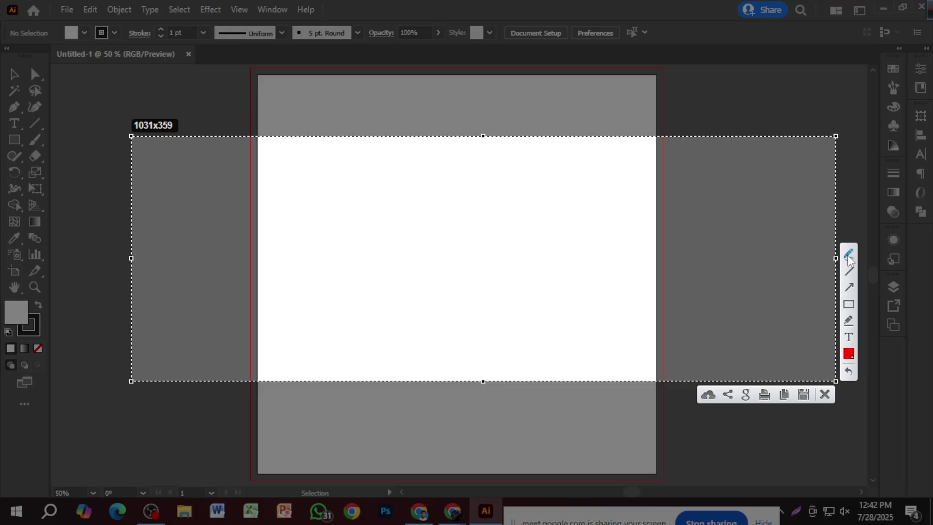
click(825, 394)
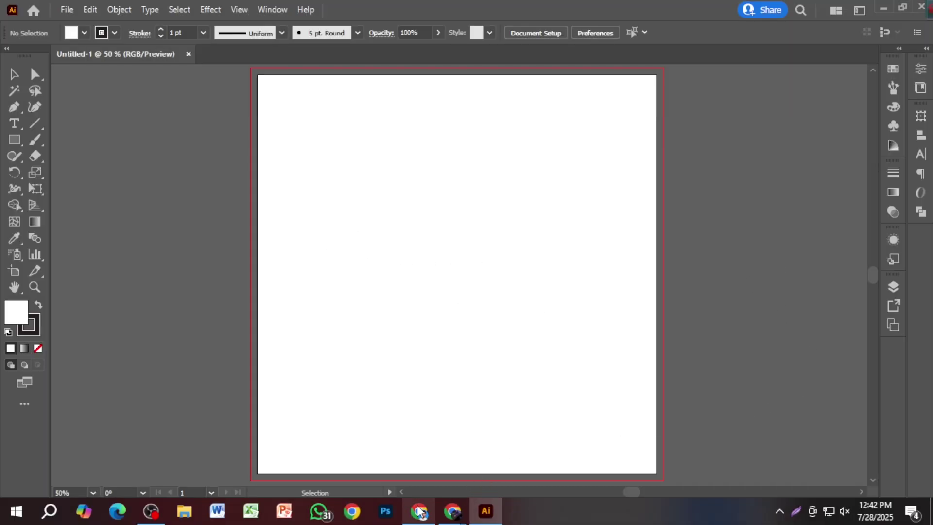
Switch to Google Chrome and search Google for "typography logo font"
mouse_move(417, 509)
click(415, 464)
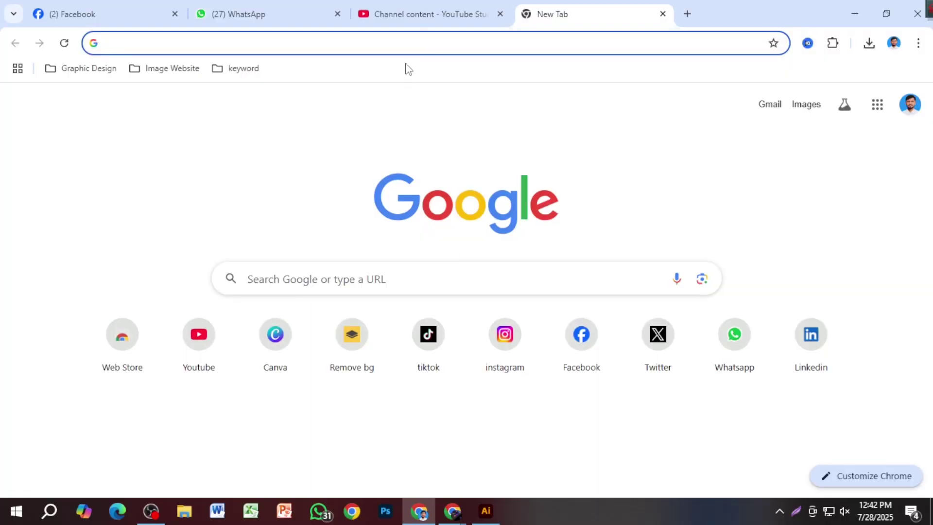
click(400, 46)
text(TY)
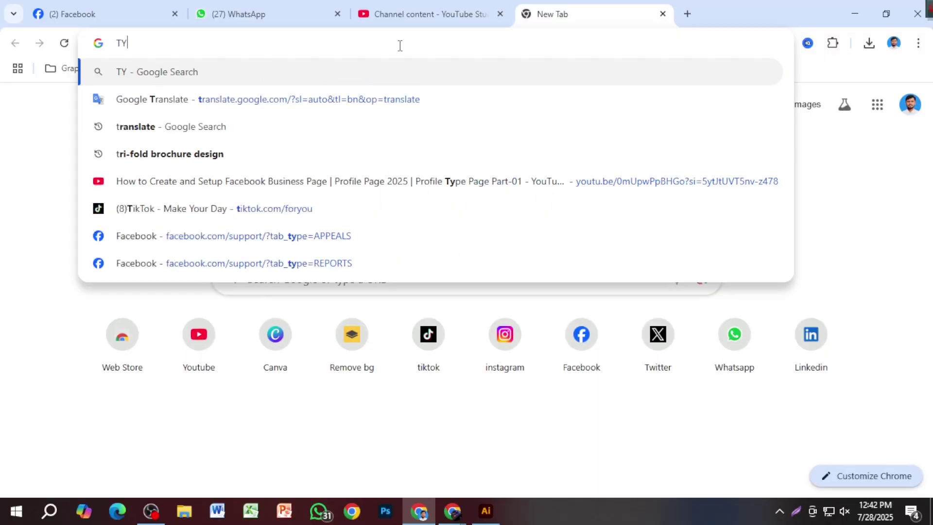
key(Escape)
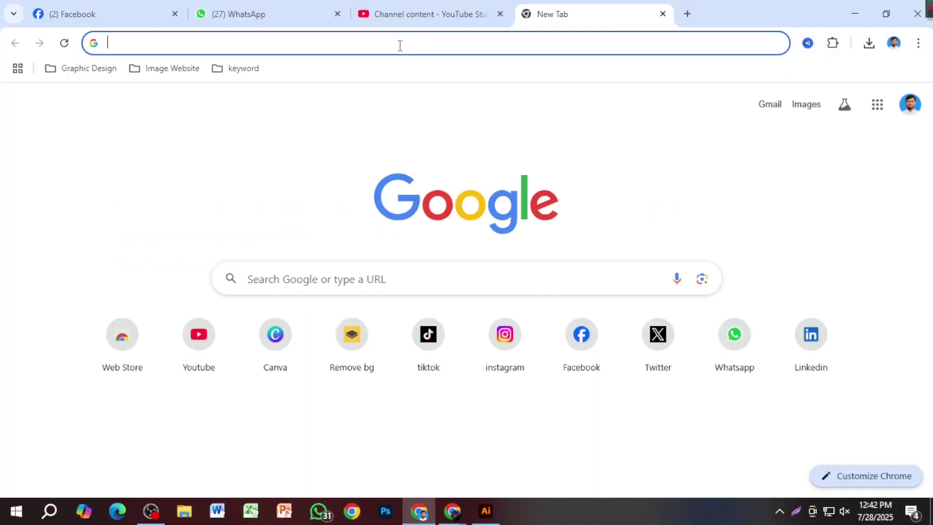
text(typogr)
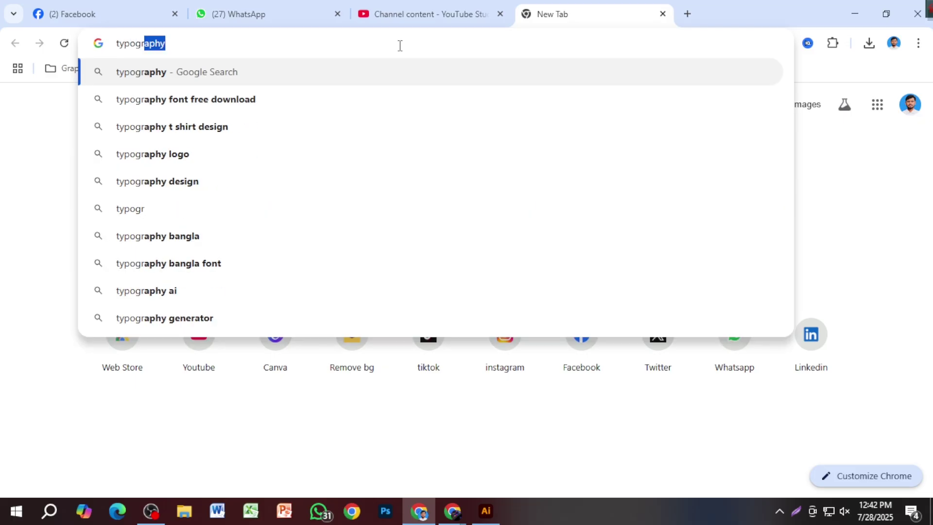
text(aphy logo font)
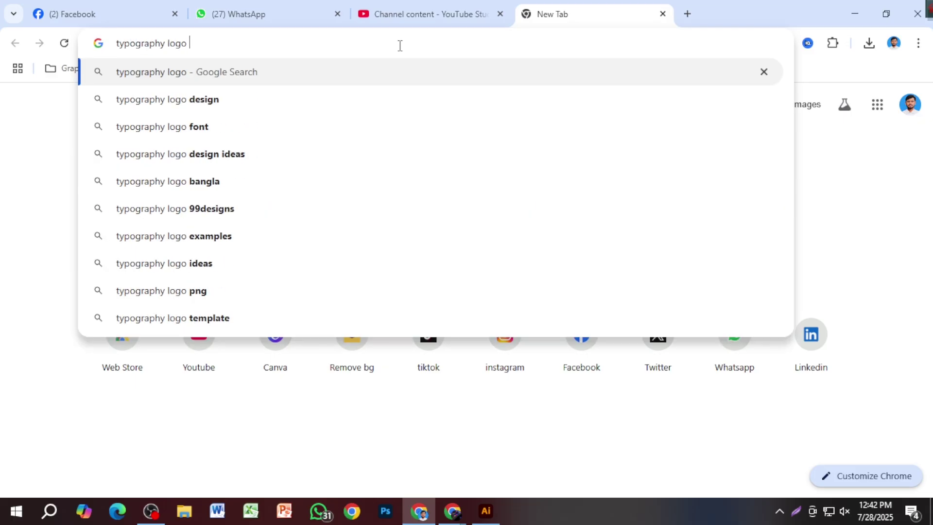
key(Return)
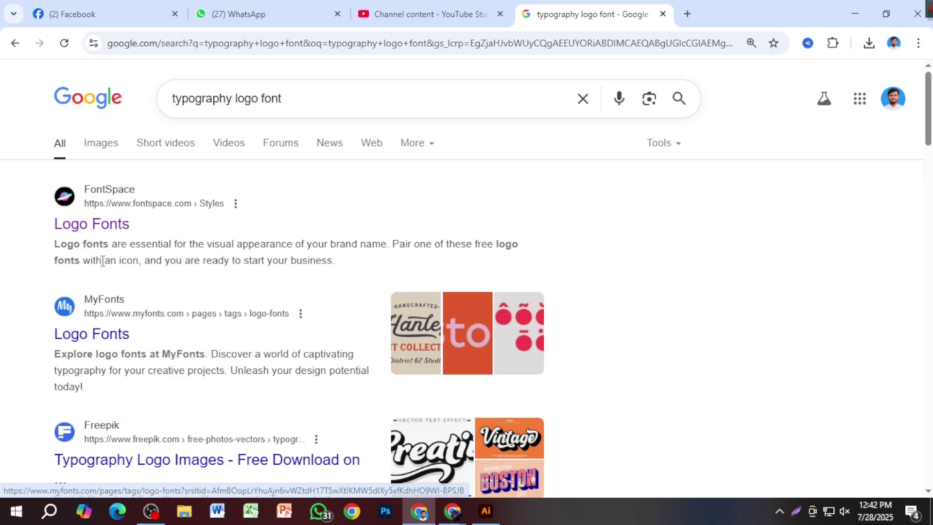
View the logo fonts on the MyFonts result page and return to the search results
click(112, 343)
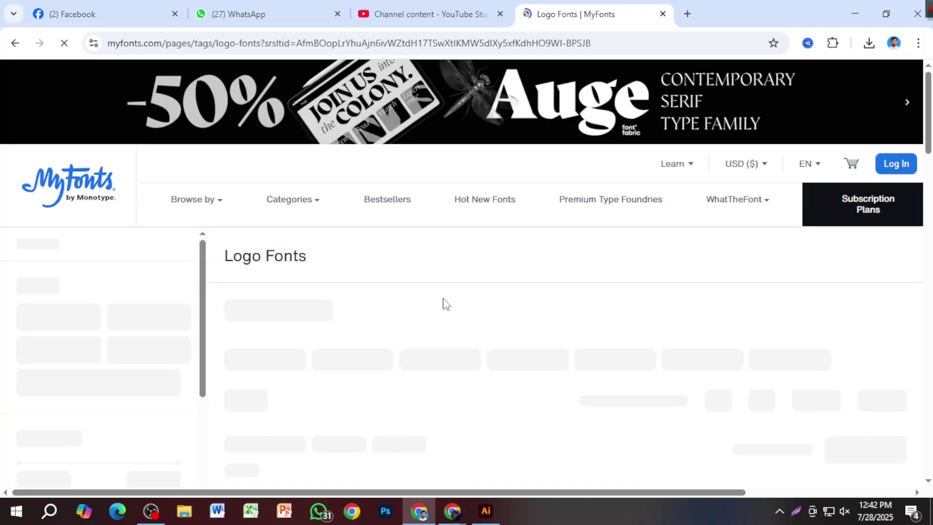
scroll(516, 324, down, 5)
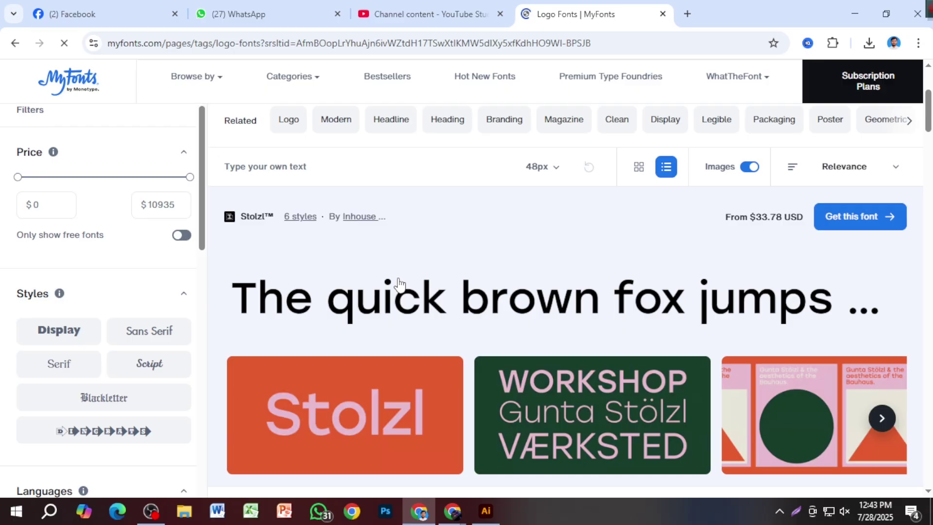
key(alt+Left)
Open the Logo Fonts results from FontSpace, MyFonts and Envato in separate new tabs
right_click(124, 225)
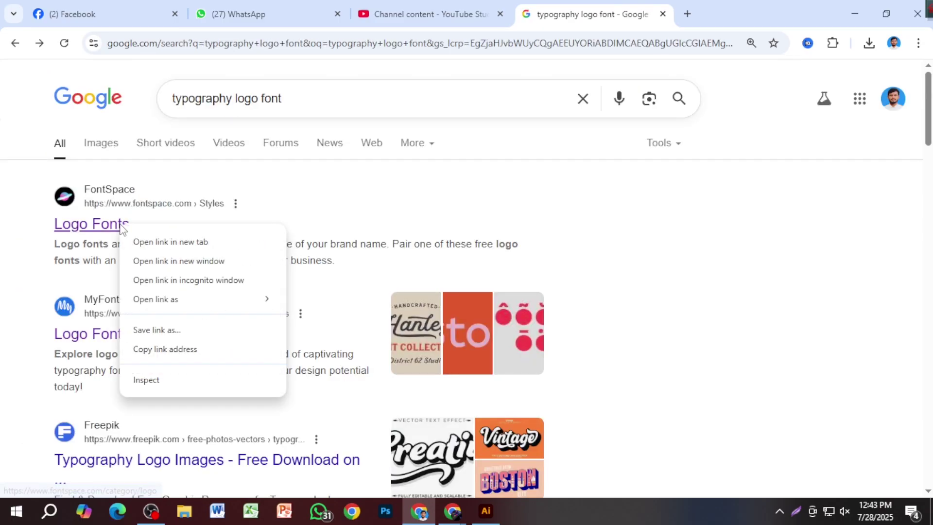
click(144, 242)
right_click(122, 334)
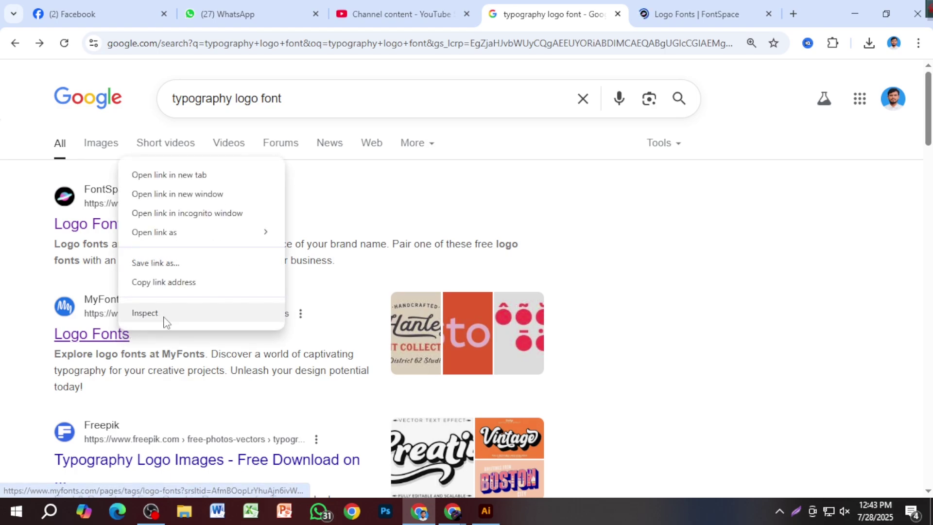
click(198, 175)
scroll(199, 360, down, 3)
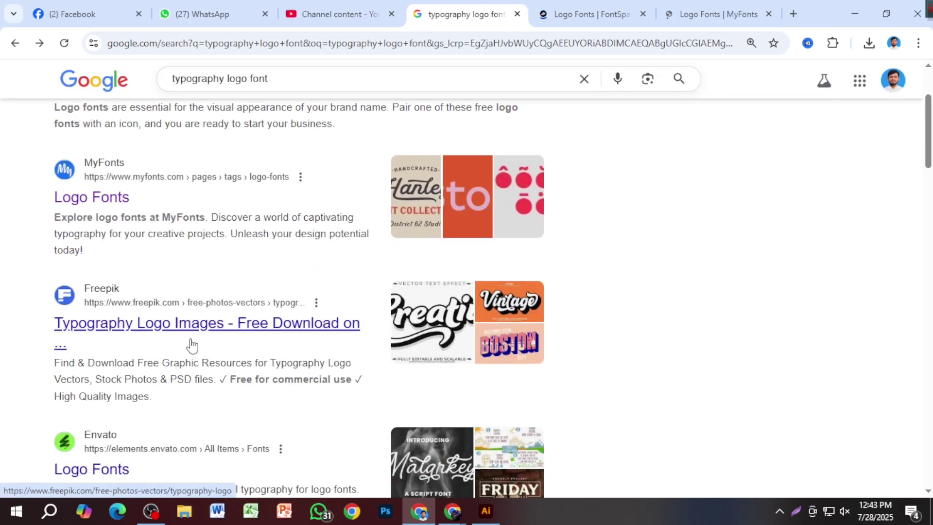
scroll(192, 346, down, 1)
right_click(124, 400)
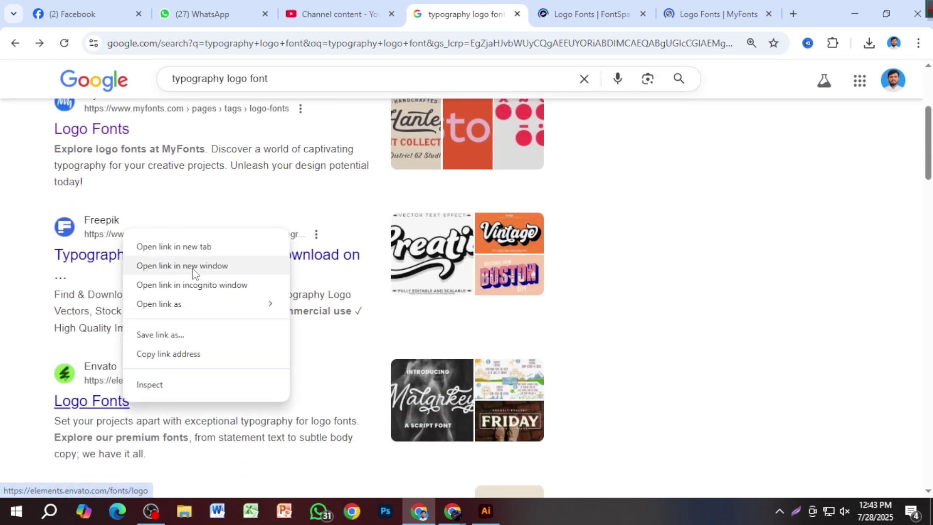
click(187, 246)
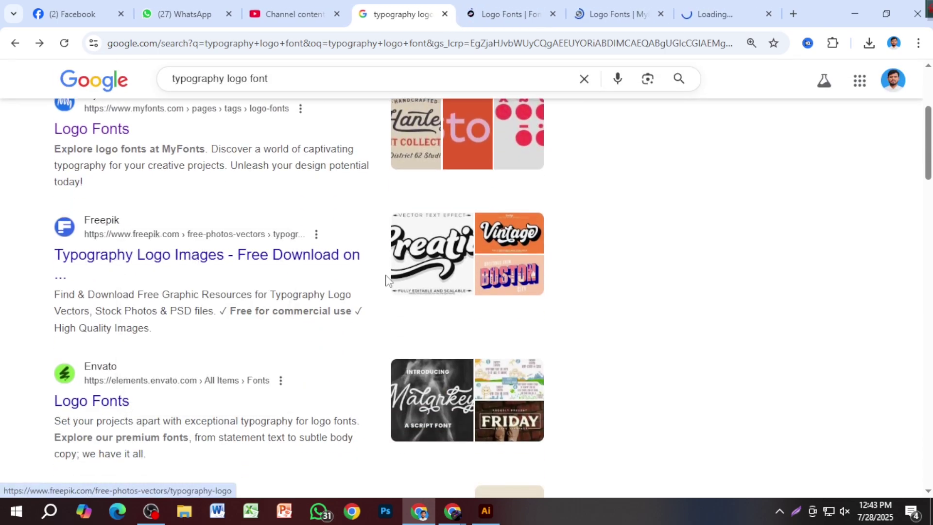
Examine the logo font previews on the Envato Logo Fonts page, closing any pop-up that covers them
click(542, 10)
click(617, 13)
click(722, 10)
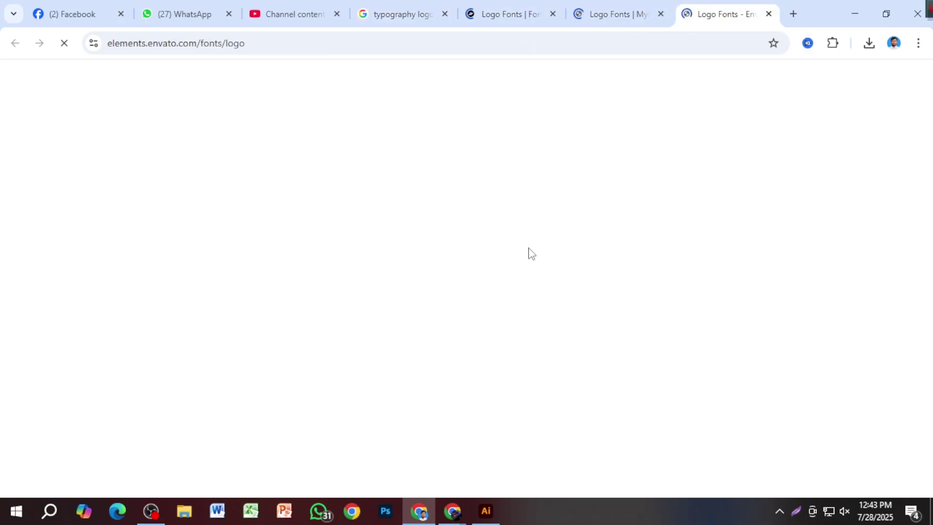
scroll(530, 313, down, 4)
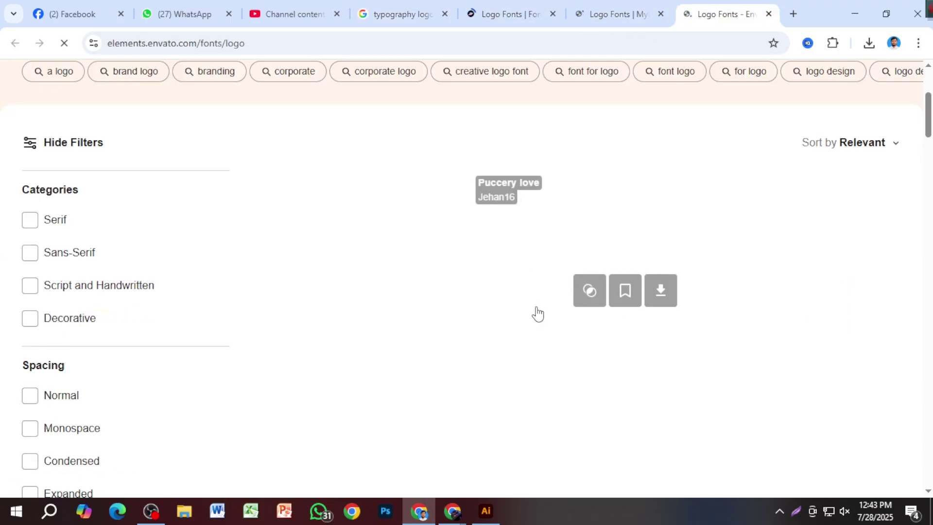
scroll(400, 317, down, 5)
scroll(400, 317, up, 4)
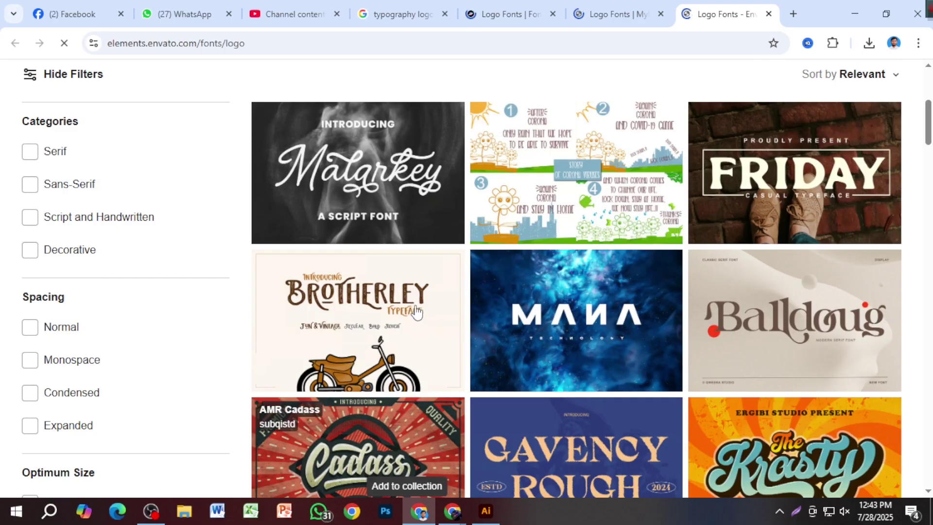
scroll(672, 316, down, 4)
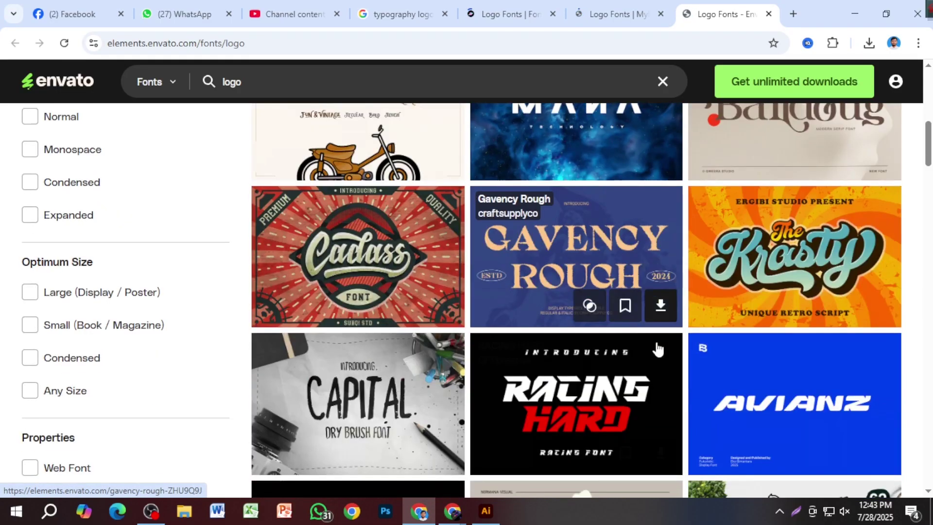
scroll(658, 349, down, 4)
scroll(514, 335, down, 4)
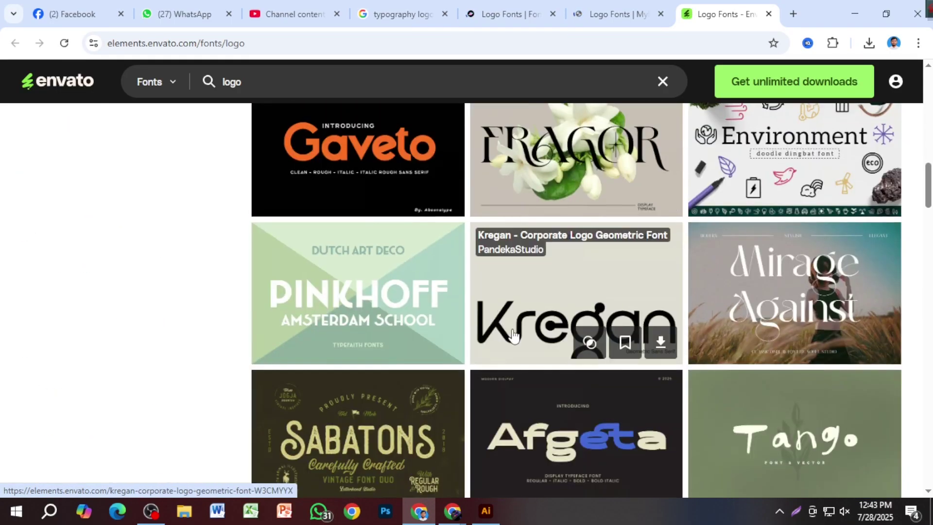
scroll(514, 335, down, 10)
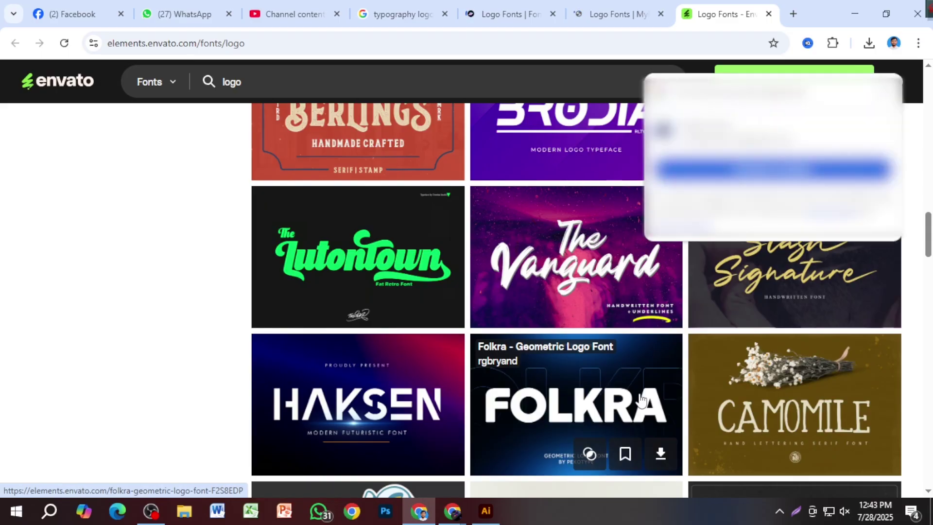
click(892, 82)
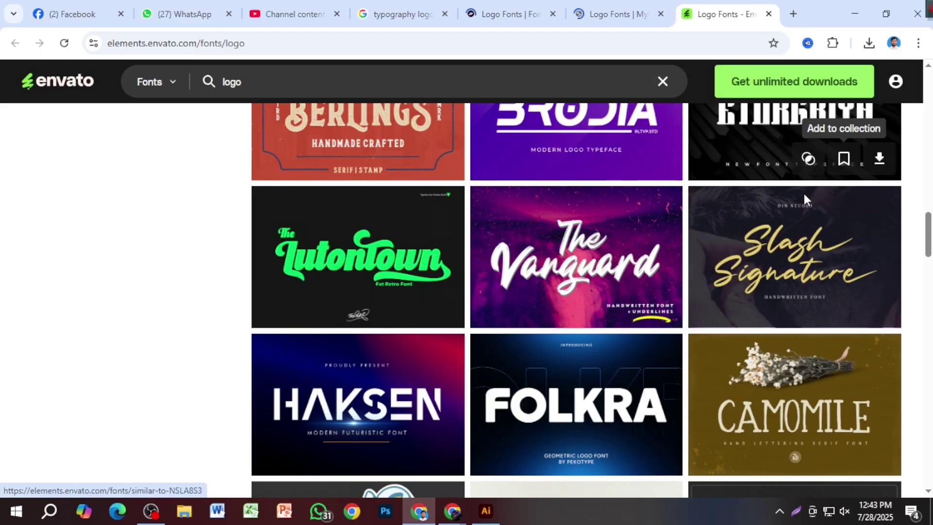
scroll(663, 313, down, 4)
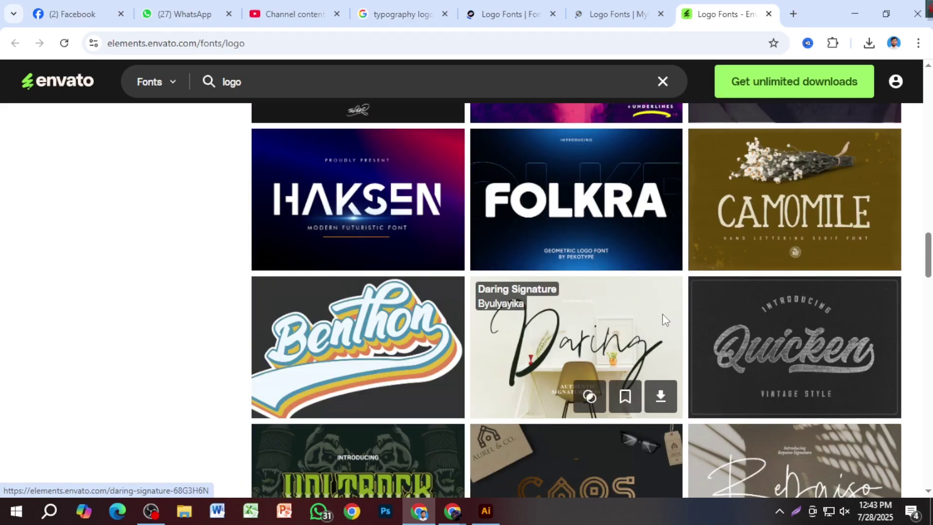
Examine the logo font previews and prices in the MyFonts Logo Fonts listing
click(616, 14)
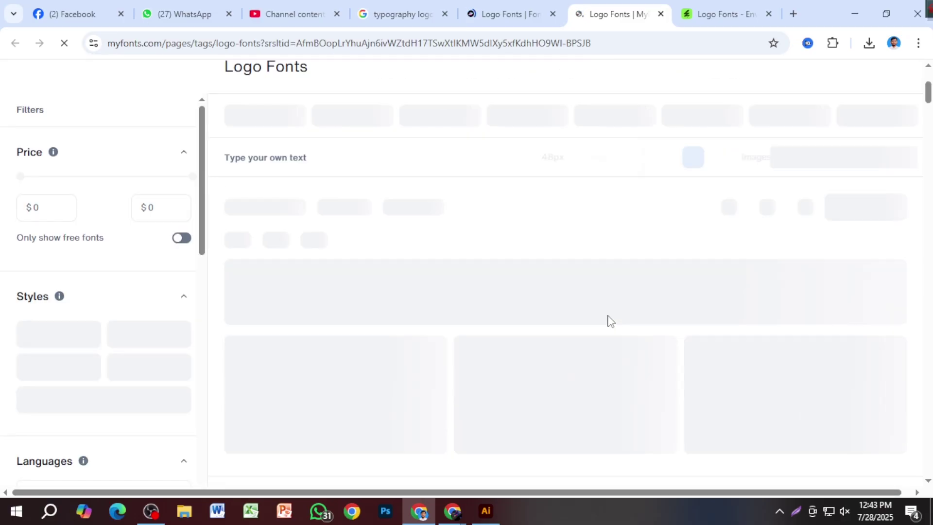
scroll(505, 269, down, 2)
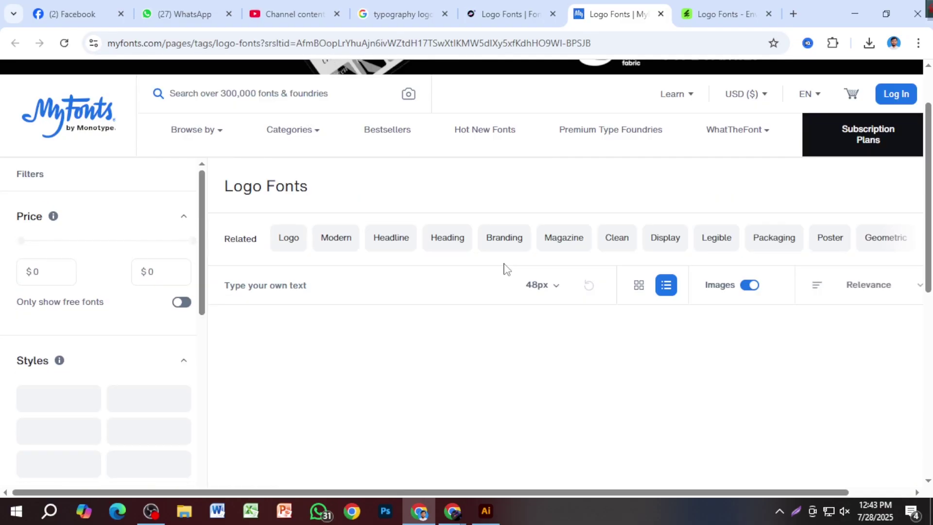
scroll(505, 269, down, 2)
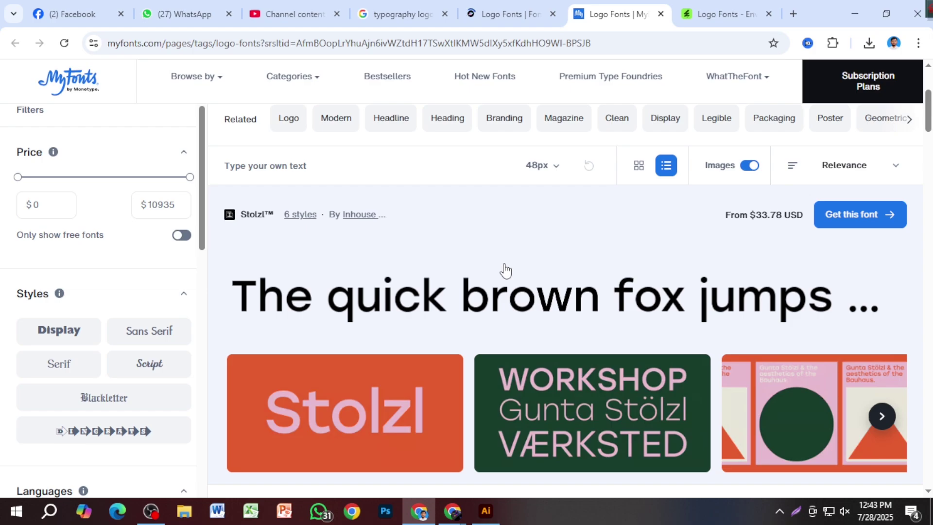
scroll(440, 397, down, 10)
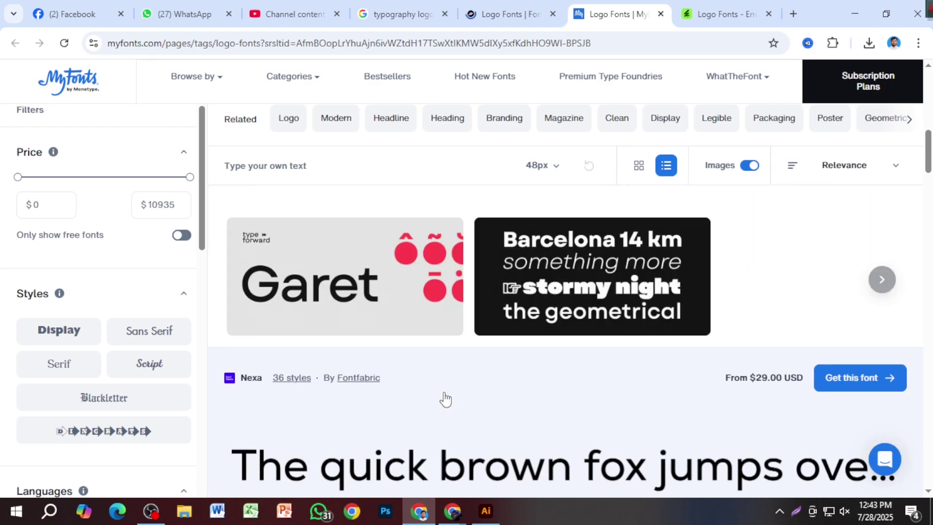
scroll(445, 399, down, 12)
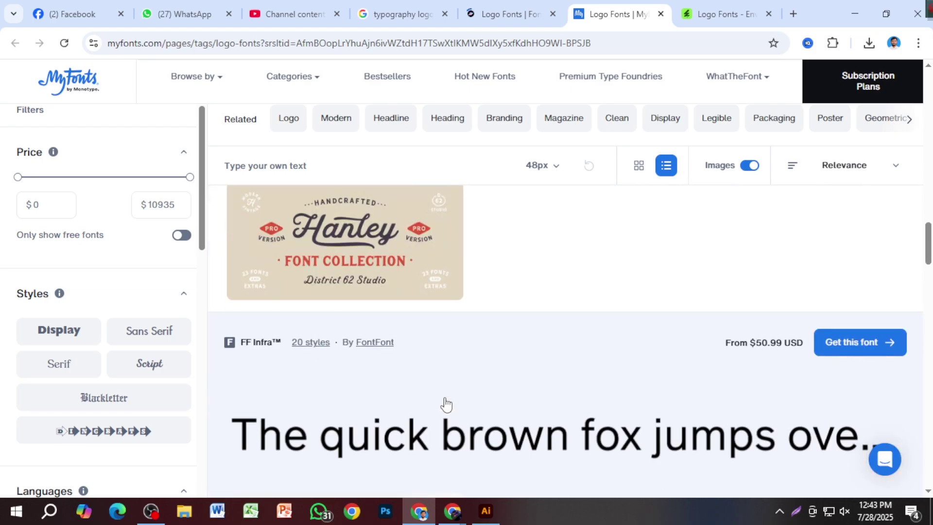
scroll(623, 340, up, 1)
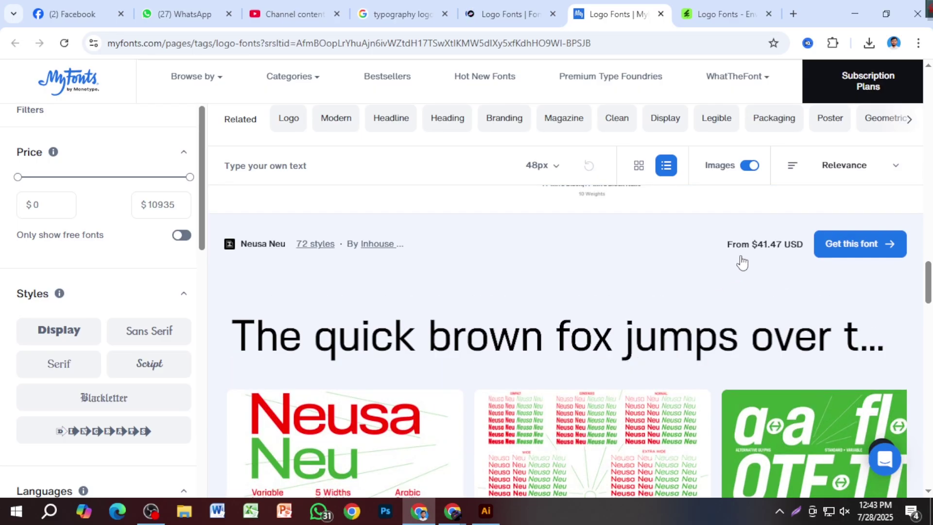
Examine the free logo font samples in the FontSpace Logo Fonts listing
click(511, 13)
scroll(562, 274, down, 4)
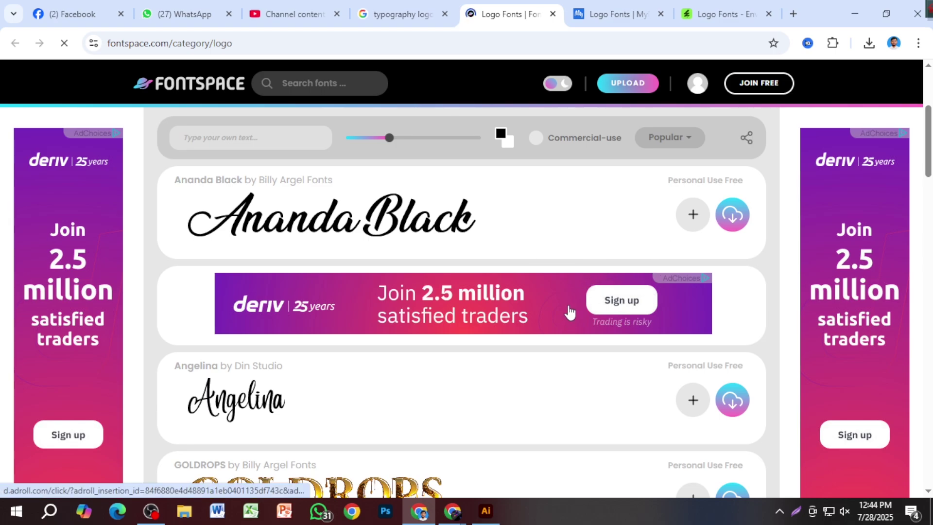
scroll(570, 312, down, 5)
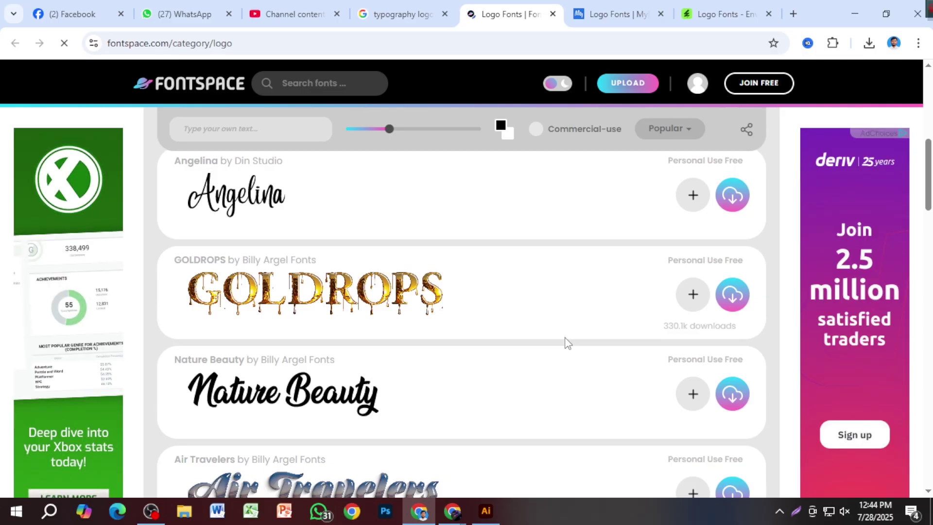
scroll(568, 342, down, 6)
scroll(566, 343, up, 7)
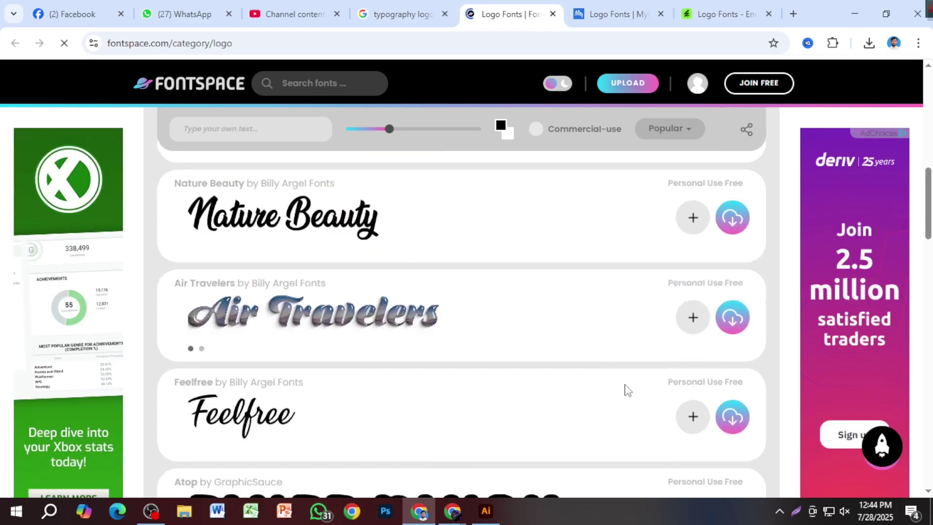
scroll(537, 398, down, 16)
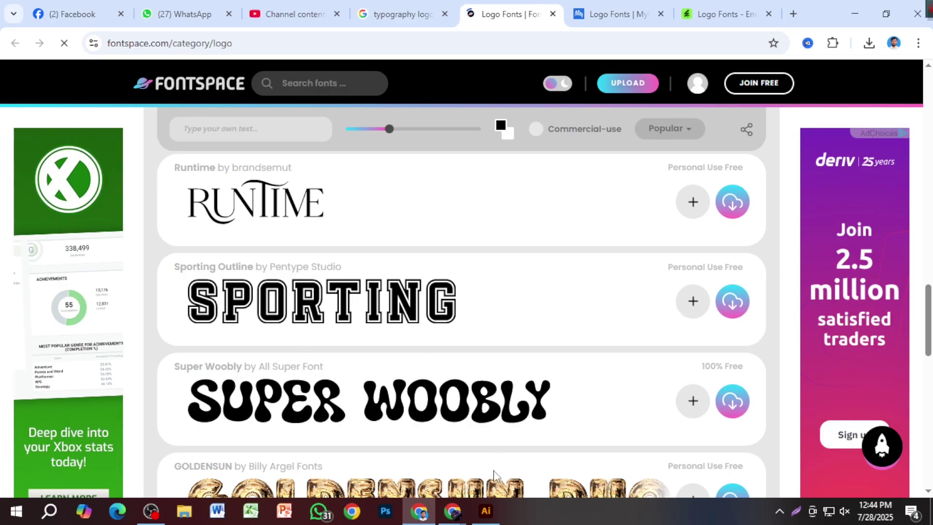
Switch to Illustrator, place a placeholder text object on the artboard and scale it up to about 133 pt
click(486, 510)
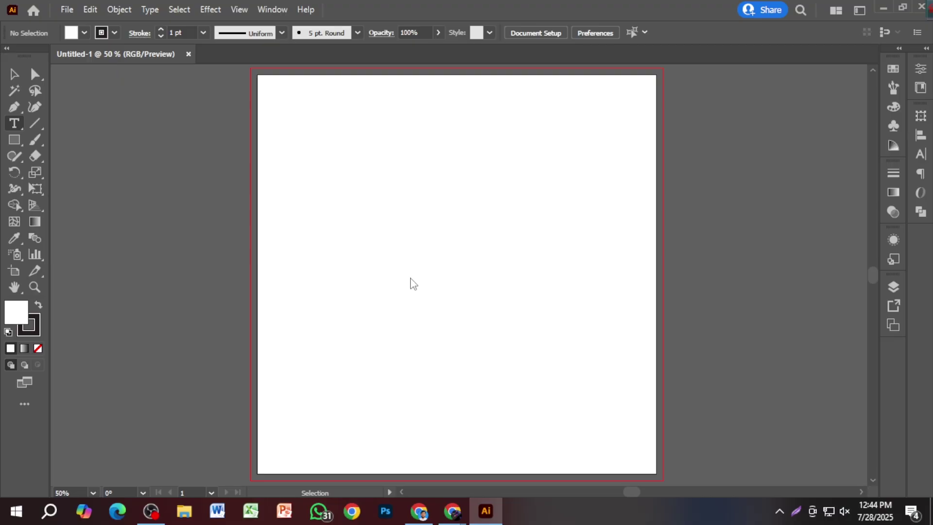
click(424, 268)
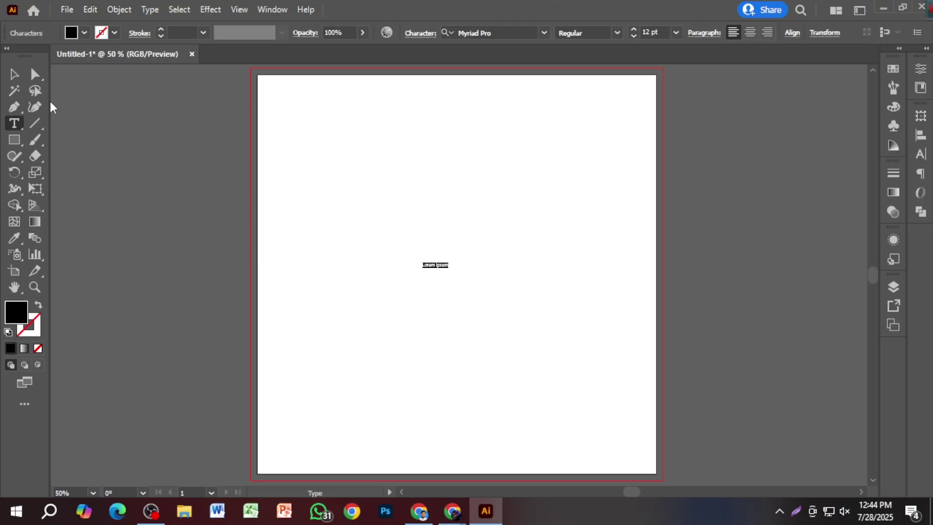
click(13, 74)
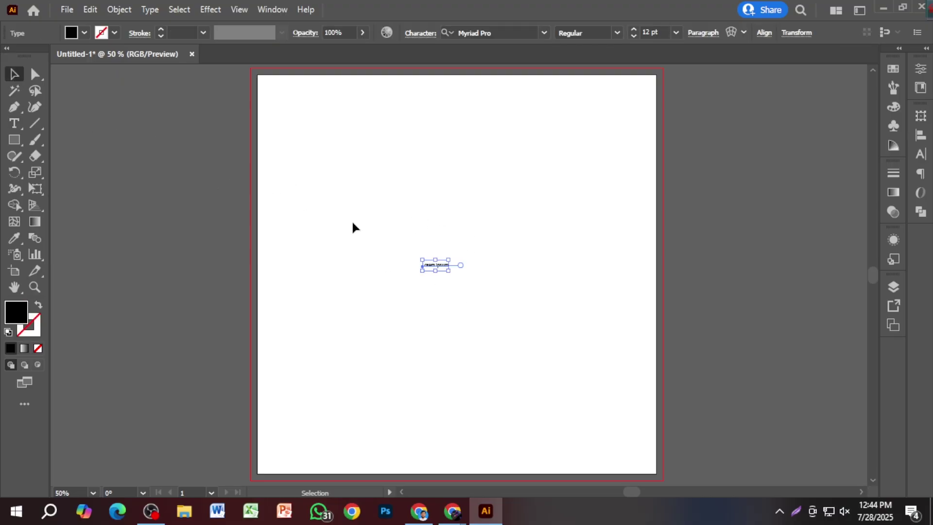
drag(454, 276, 521, 298)
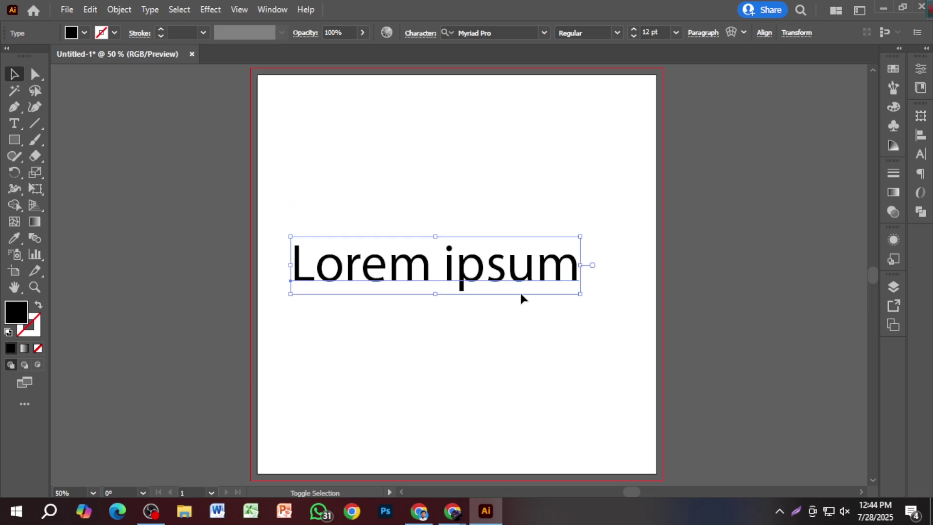
Replace the whole placeholder text with the letters "MR"
double_click(504, 285)
key(ctrl+a)
text(MR)
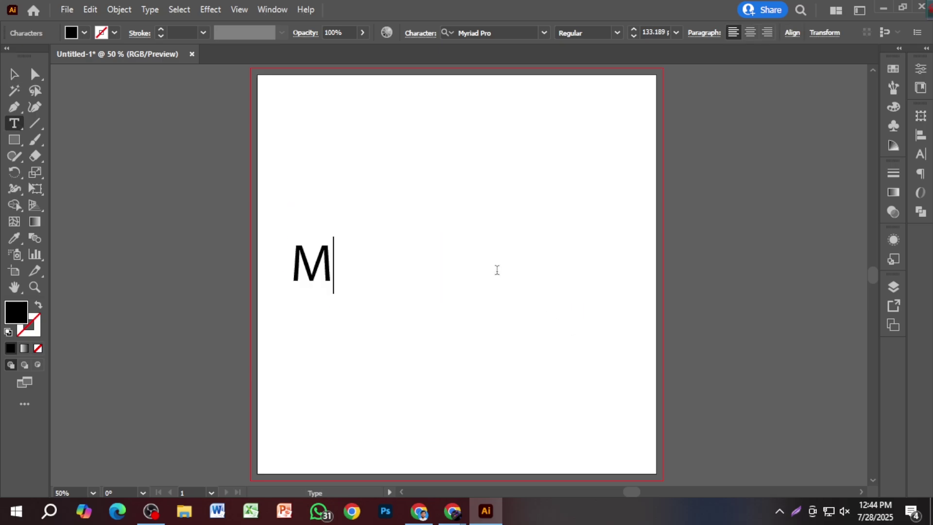
Scale the MR text up to about 515 pt and move it to the middle of the artboard
click(14, 73)
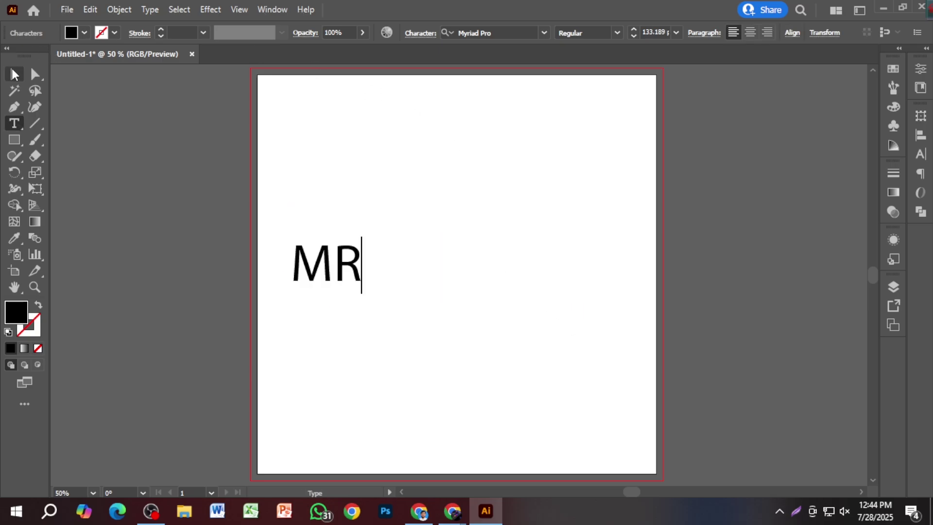
drag(367, 265, 464, 273)
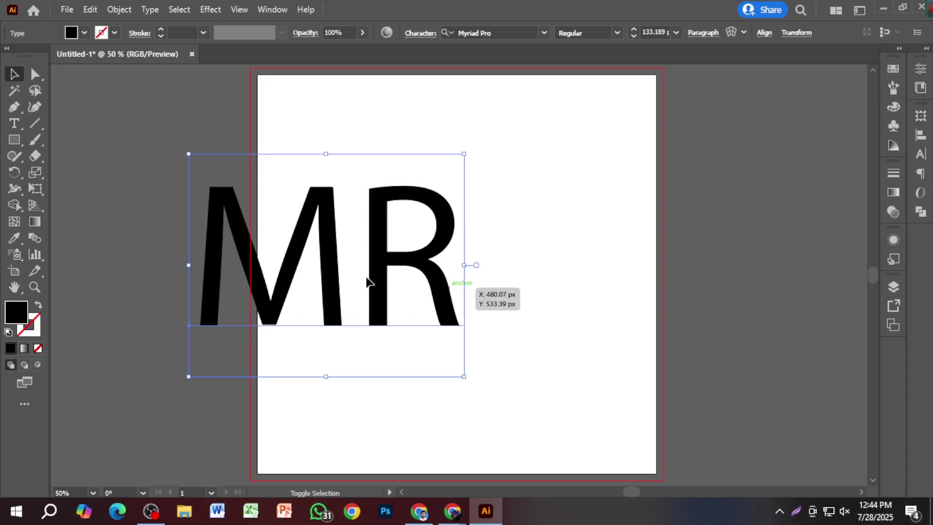
drag(378, 279, 477, 296)
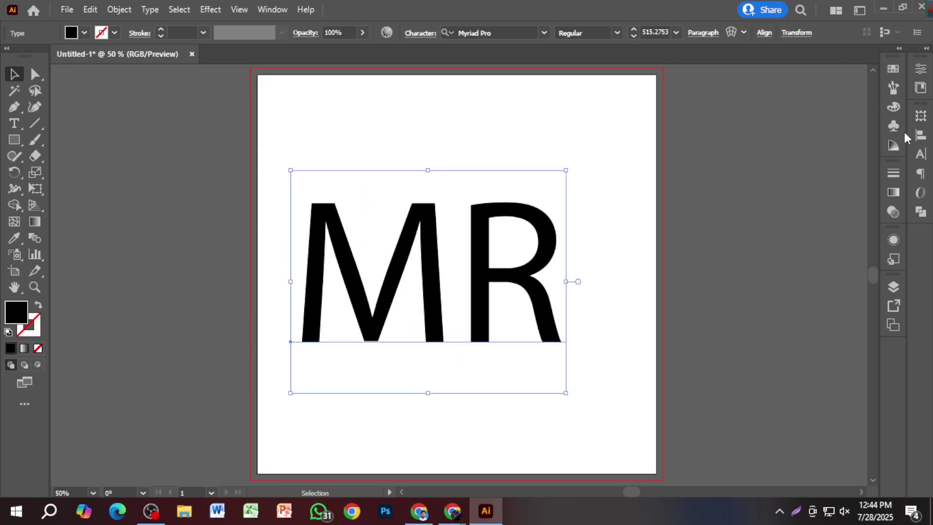
Preview installed typefaces such as Algerian, Brackley Demo Italic and Cooper Black on the MR text without applying any
click(921, 154)
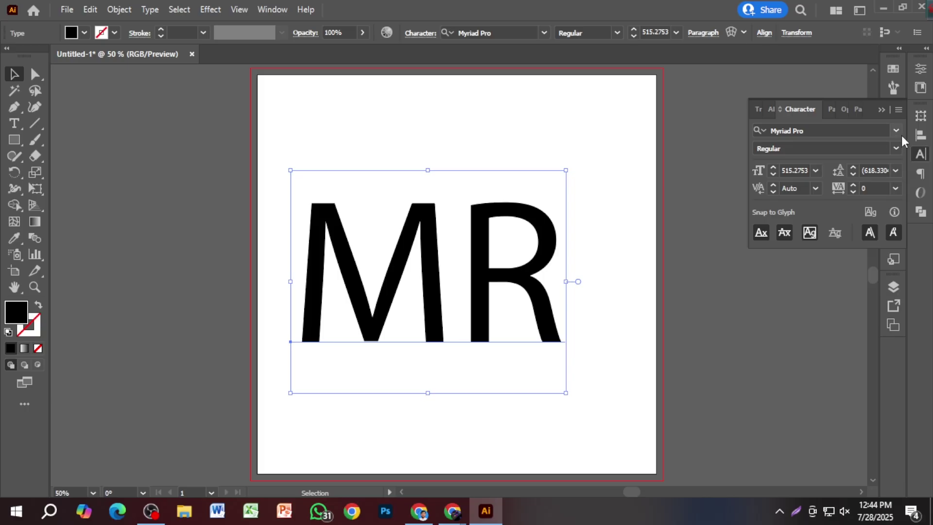
click(897, 132)
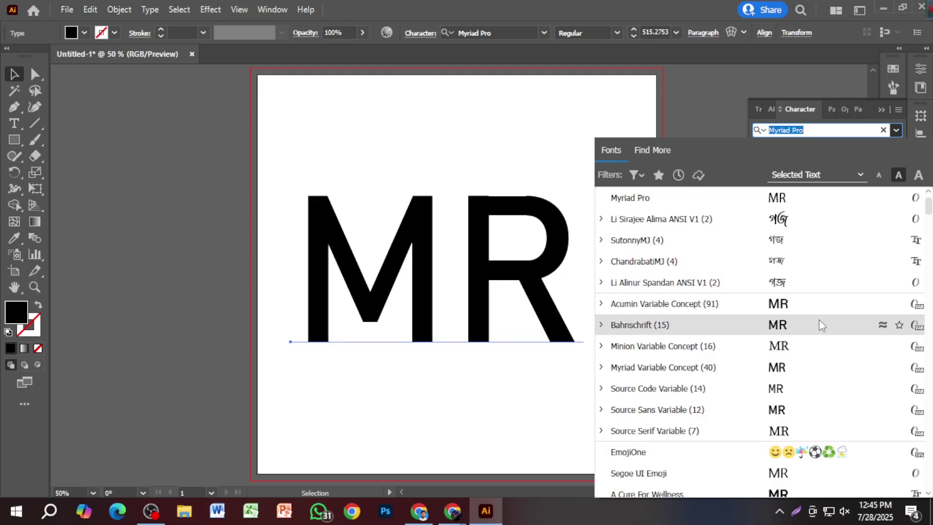
scroll(818, 320, down, 5)
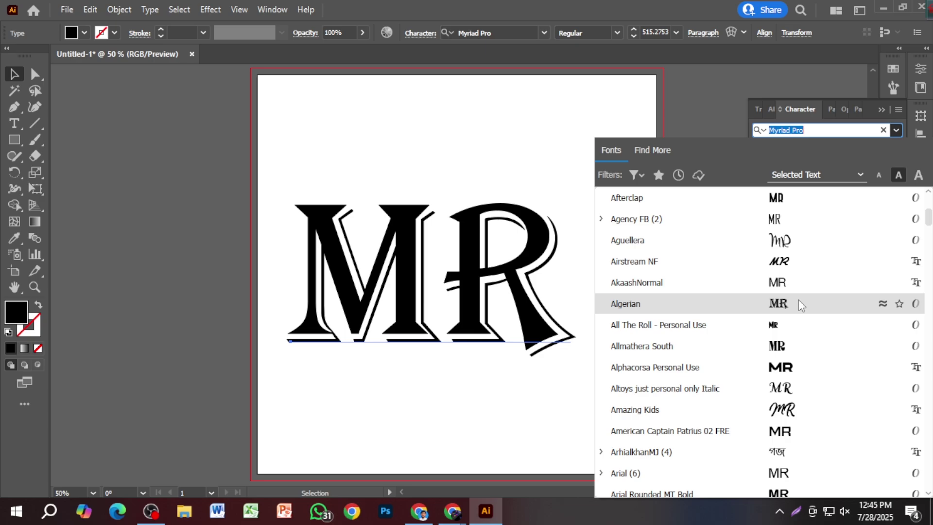
scroll(801, 305, down, 1)
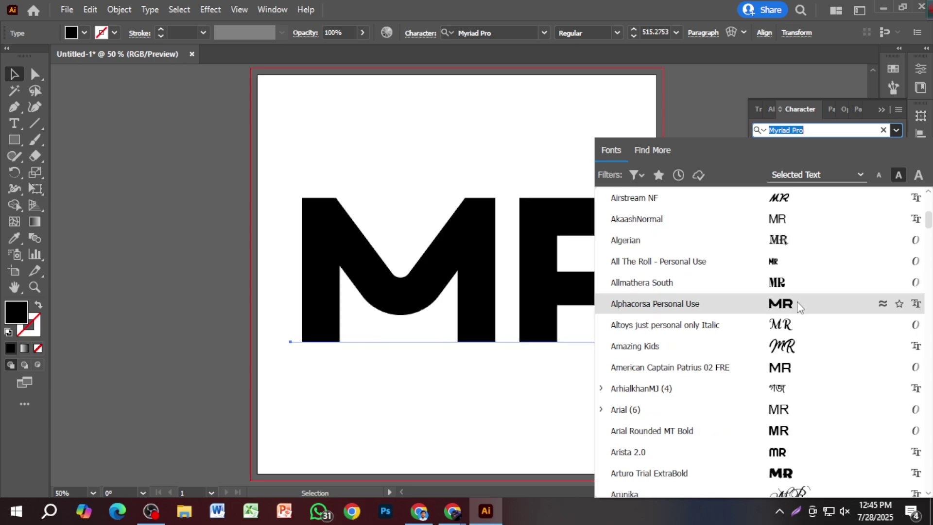
scroll(799, 306, down, 2)
scroll(799, 349, down, 2)
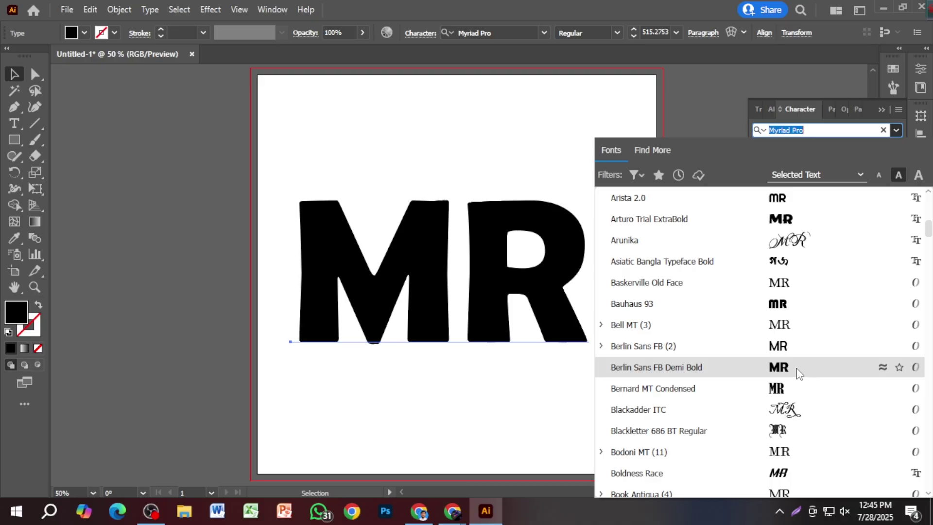
scroll(800, 372, down, 3)
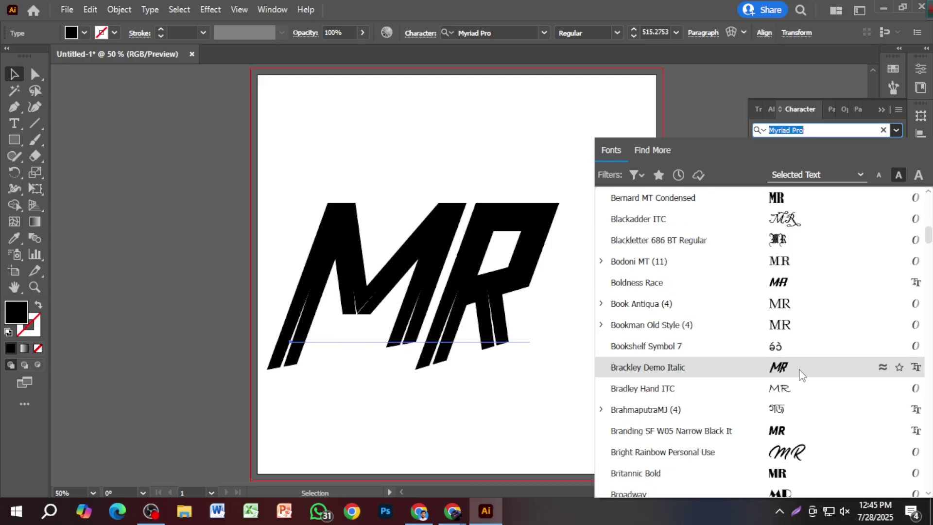
scroll(799, 369, down, 5)
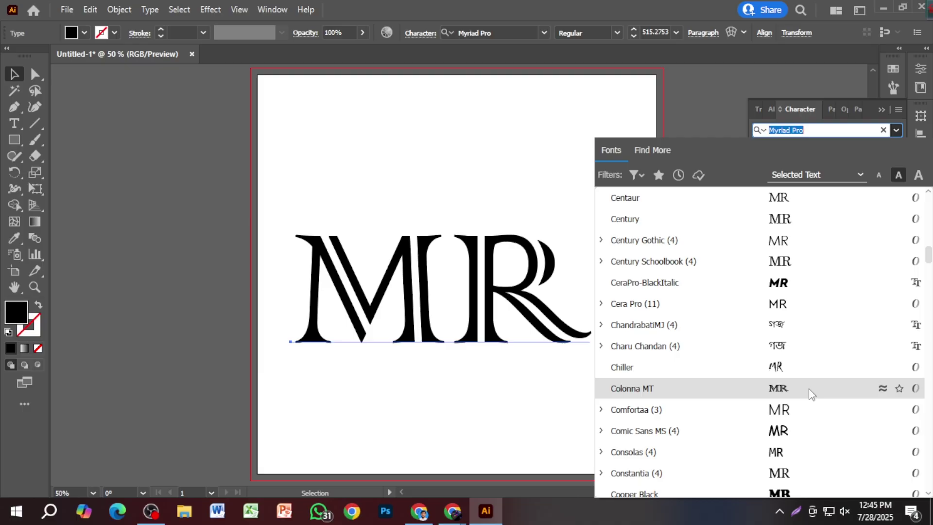
scroll(811, 393, down, 2)
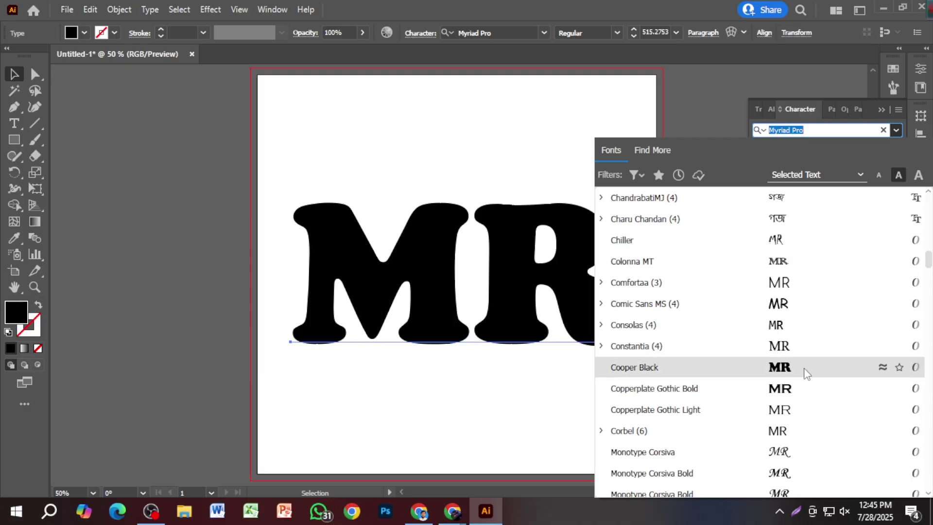
scroll(805, 372, down, 2)
click(419, 392)
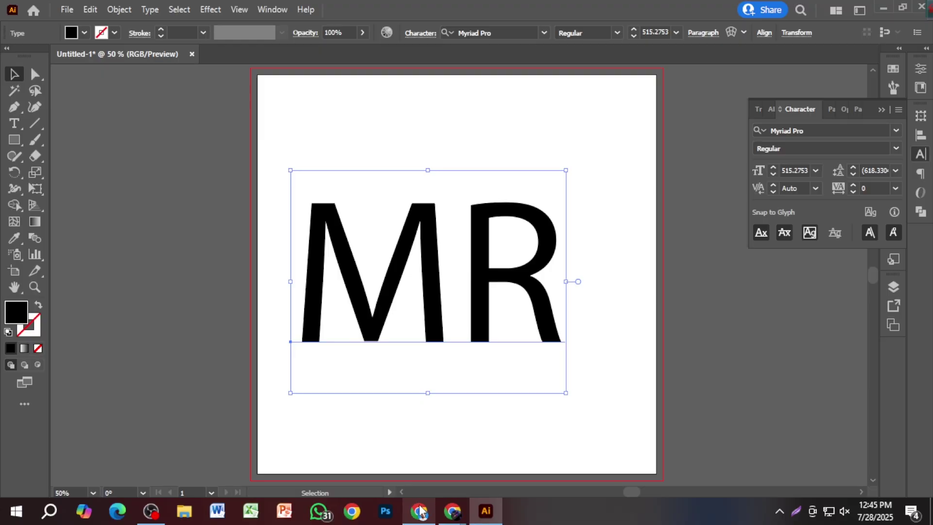
Switch to Google Chrome and view the remaining logo fonts down to the end of the FontSpace page
mouse_move(420, 511)
click(444, 461)
scroll(534, 390, down, 5)
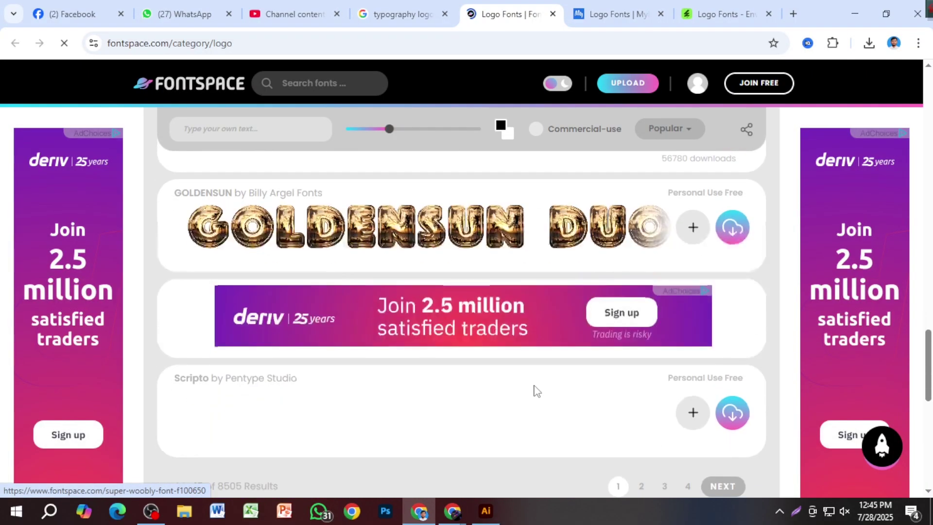
scroll(534, 386, down, 5)
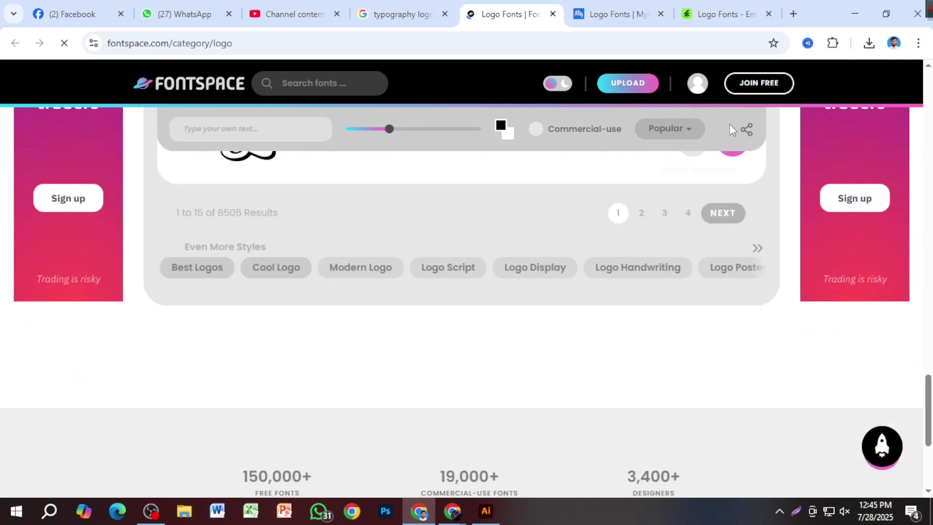
Search Google for "logo font" in a new browser tab
click(794, 14)
text(f)
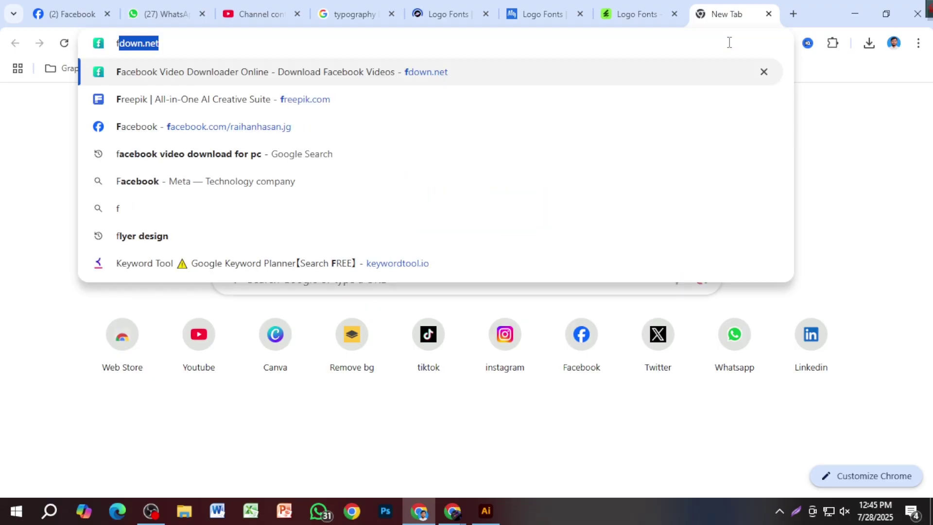
key(BackSpace)
key(BackSpace)
text(lo)
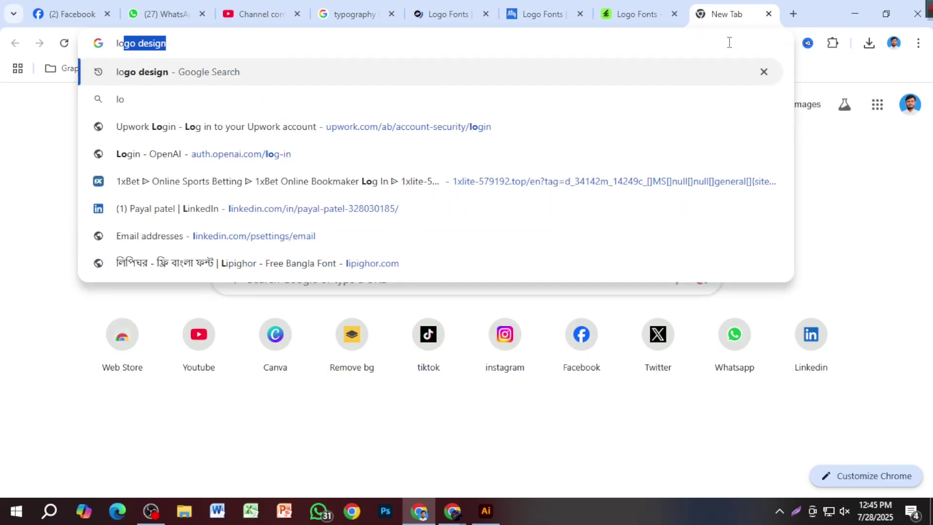
text(go font)
key(Return)
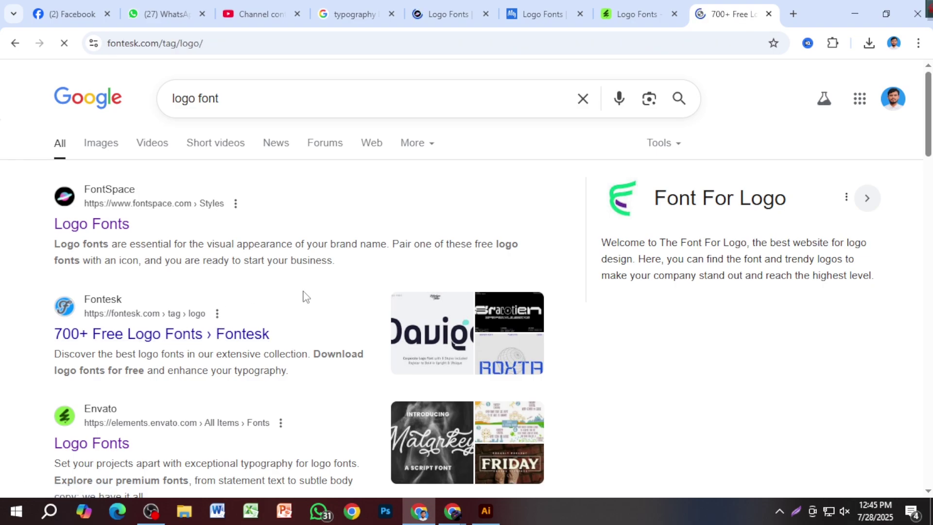
Open the Fontesk free logo fonts result and look through its font previews
scroll(395, 292, down, 5)
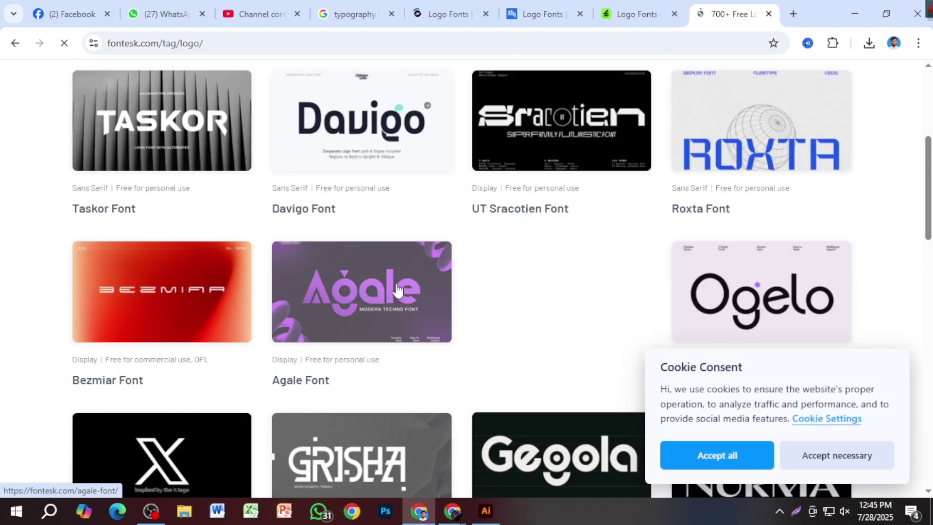
scroll(398, 290, down, 3)
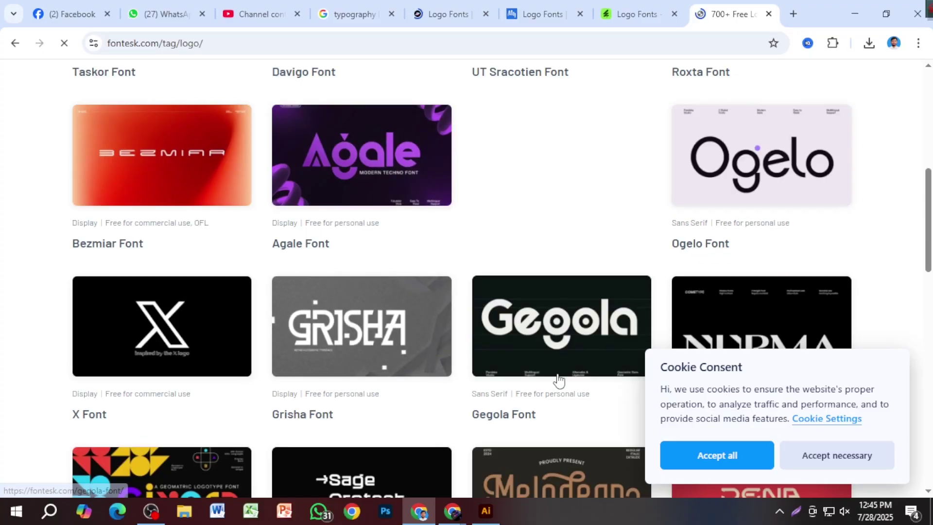
scroll(465, 379, down, 3)
scroll(466, 379, down, 4)
scroll(323, 271, up, 15)
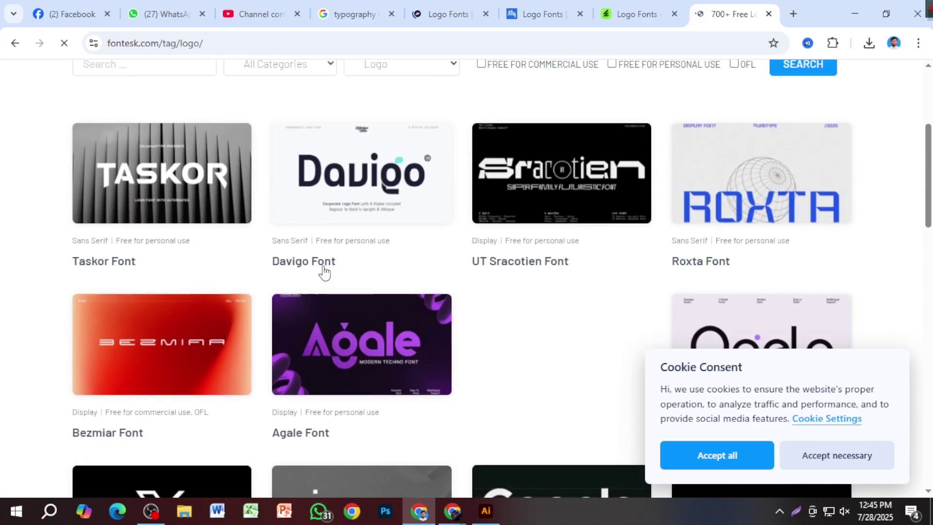
Open Fontesk's list of all fonts and look through the typeface previews on its first page
click(294, 116)
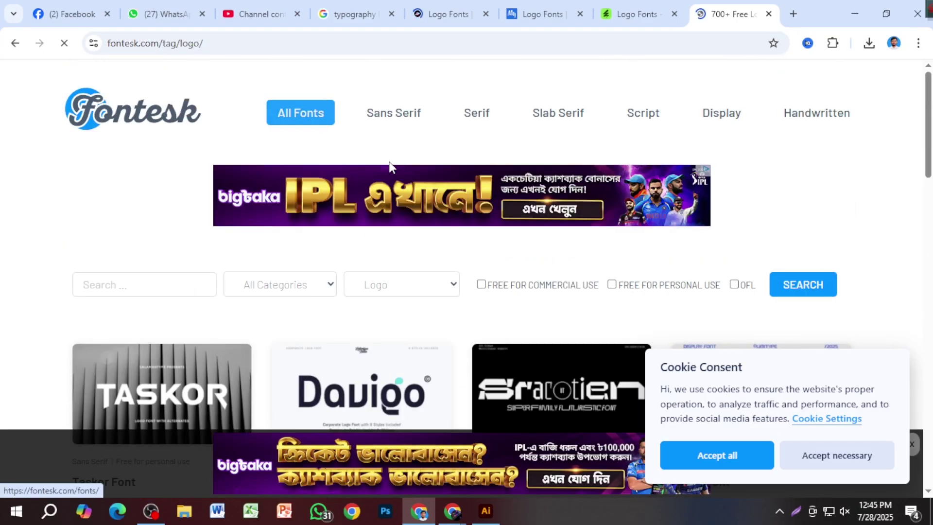
scroll(460, 326, down, 7)
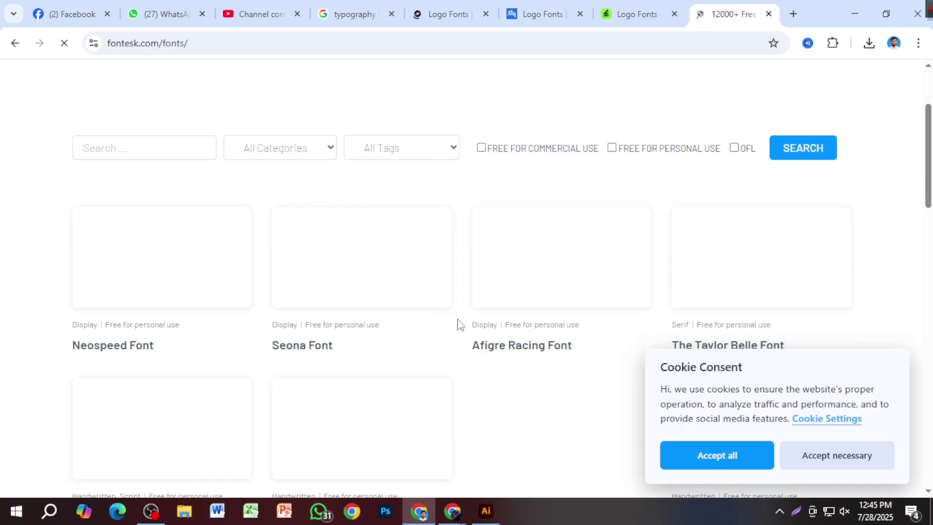
scroll(457, 328, up, 3)
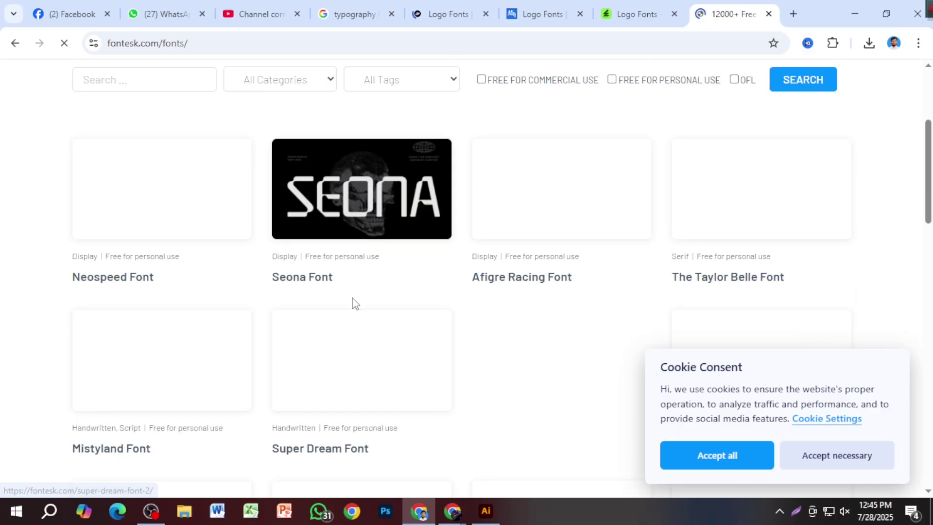
scroll(364, 321, up, 3)
scroll(361, 300, down, 4)
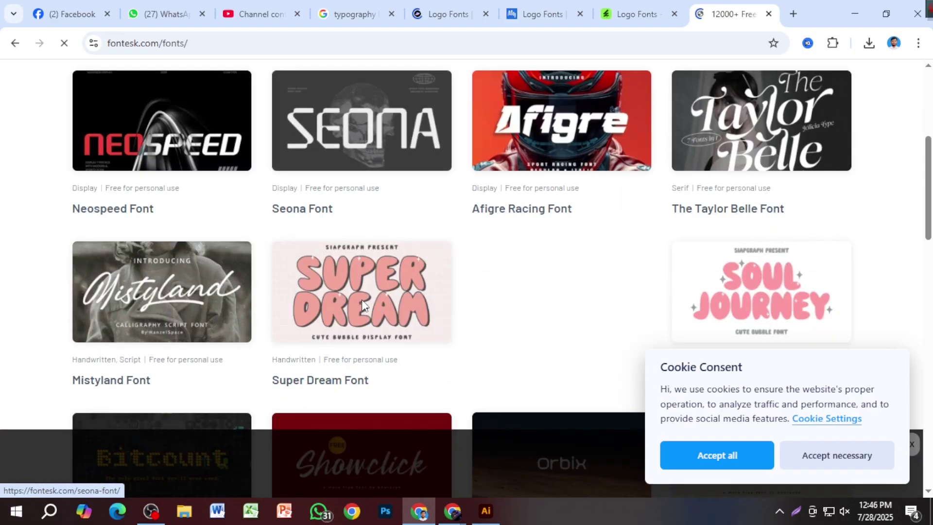
scroll(362, 299, down, 4)
scroll(365, 305, down, 5)
scroll(366, 298, down, 4)
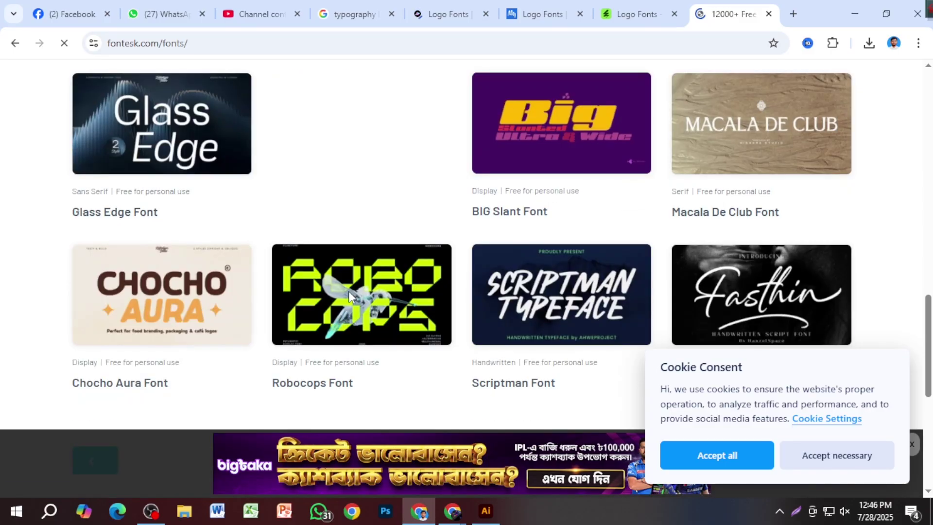
scroll(361, 299, down, 3)
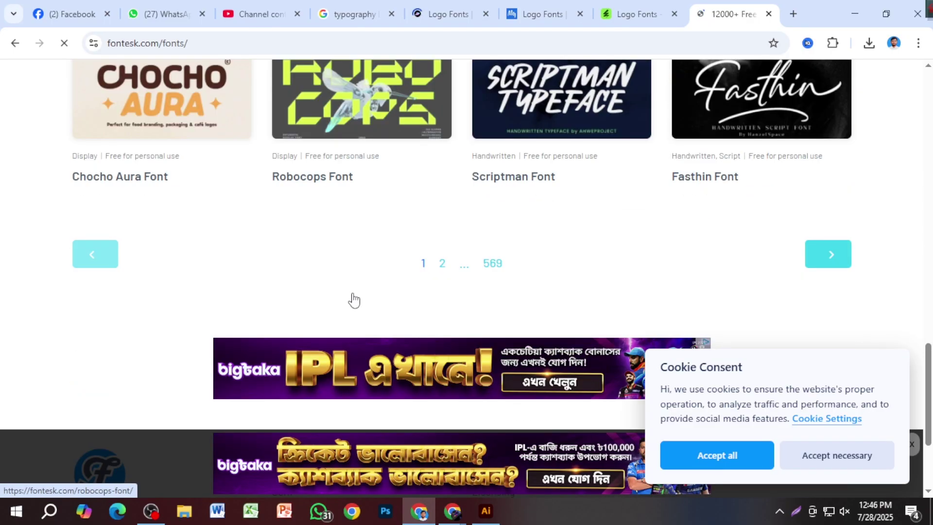
scroll(323, 281, down, 5)
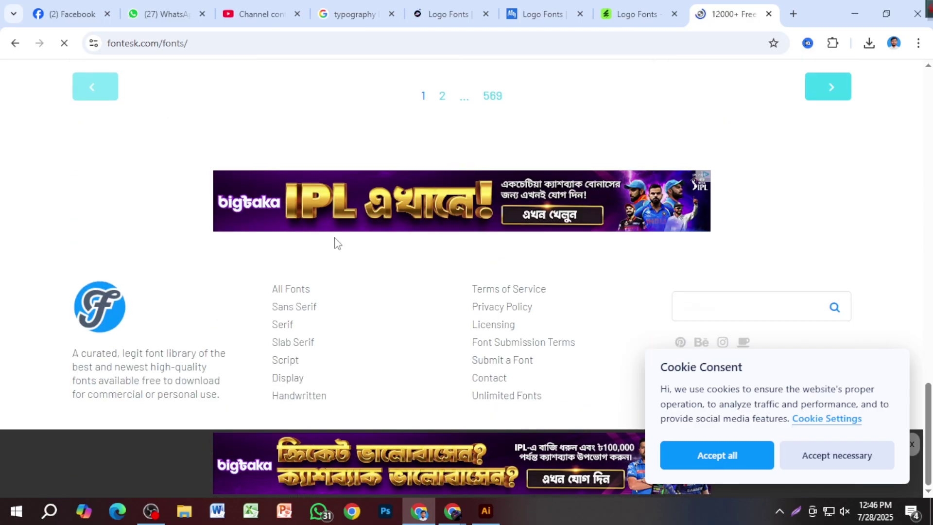
scroll(320, 248, up, 5)
scroll(533, 260, up, 5)
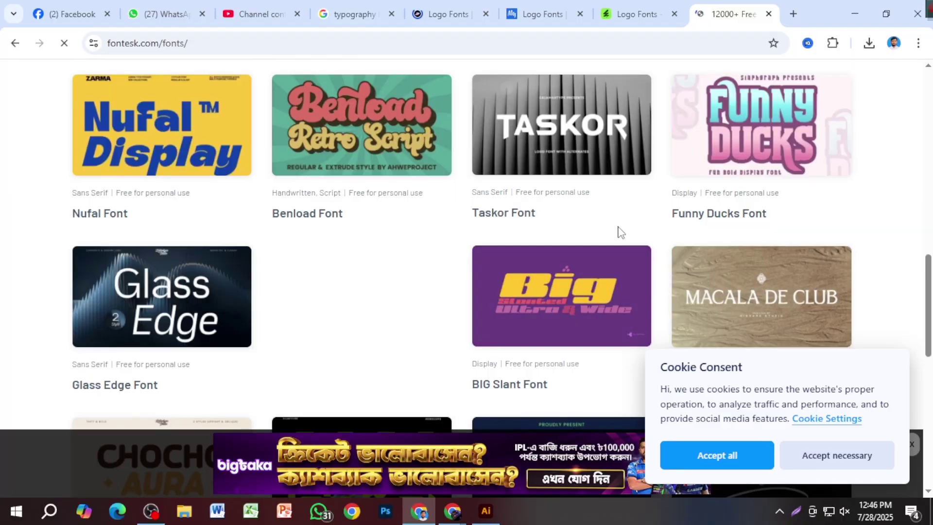
scroll(242, 262, up, 1)
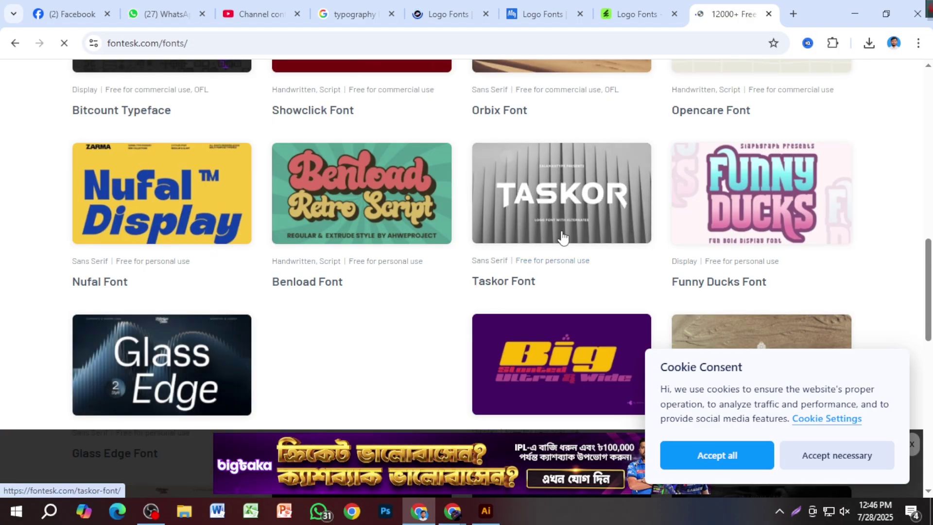
Open the Taskor font page and look through its description and the related font suggestions
scroll(639, 245, down, 4)
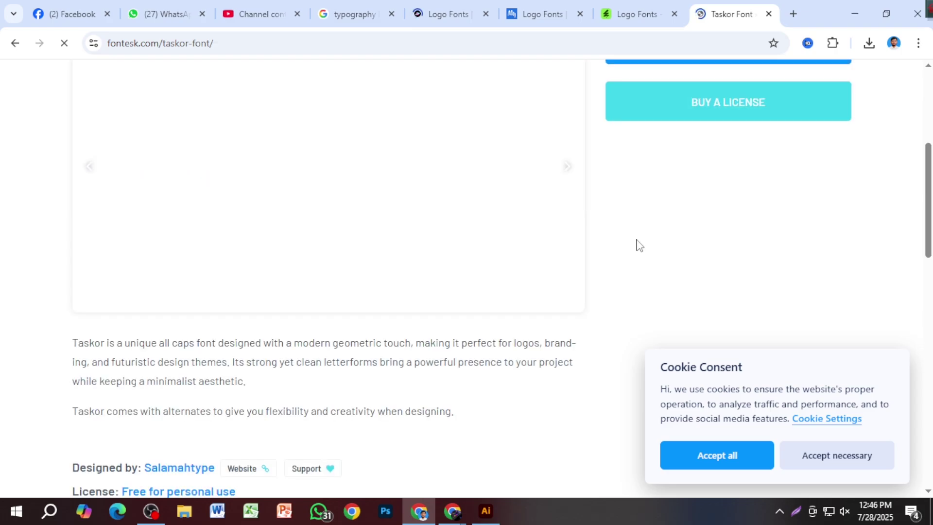
scroll(313, 281, up, 2)
scroll(317, 329, down, 7)
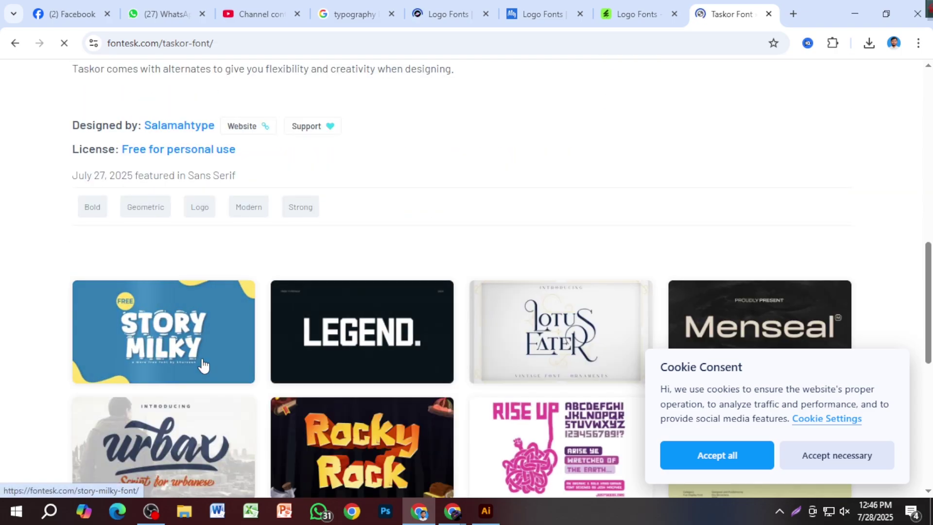
Download the Legend font from its Fontesk page, then return to the Taskor page and browse the related fonts
click(360, 357)
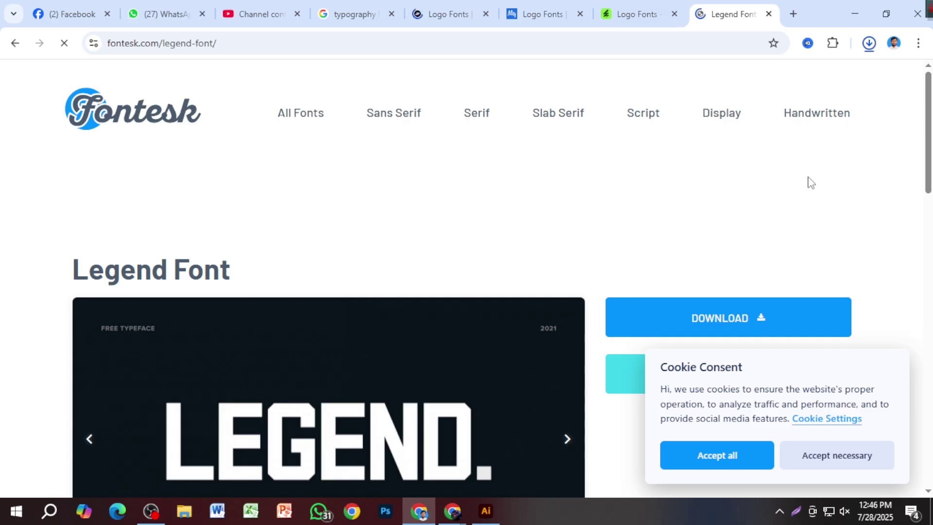
scroll(423, 391, down, 13)
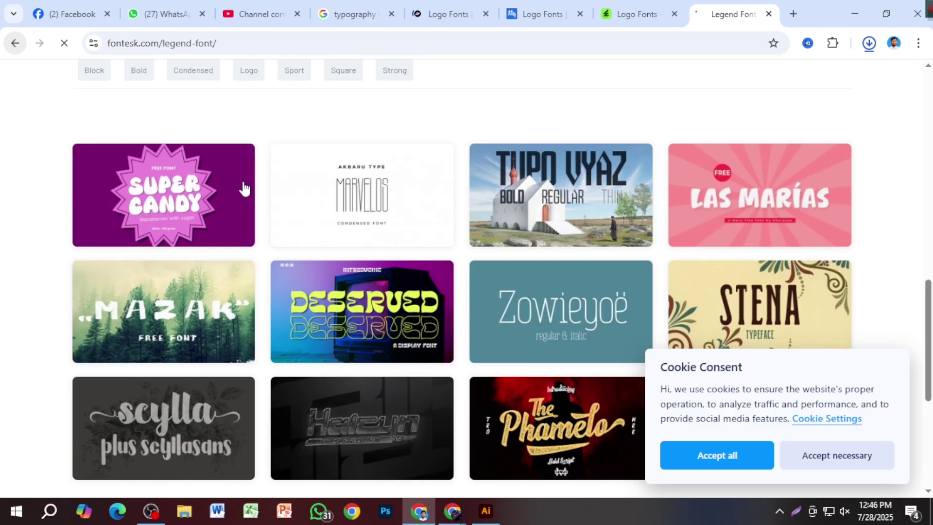
key(alt+Left)
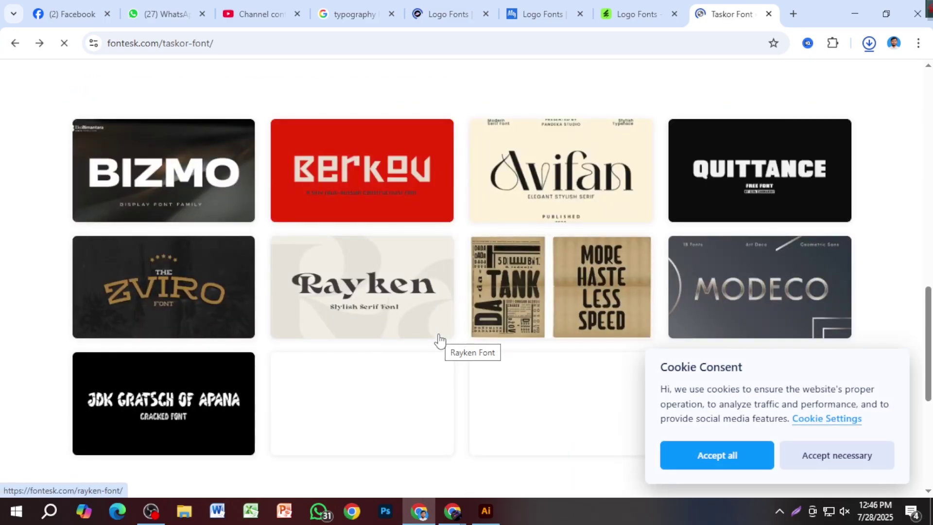
scroll(439, 341, down, 4)
scroll(446, 325, up, 3)
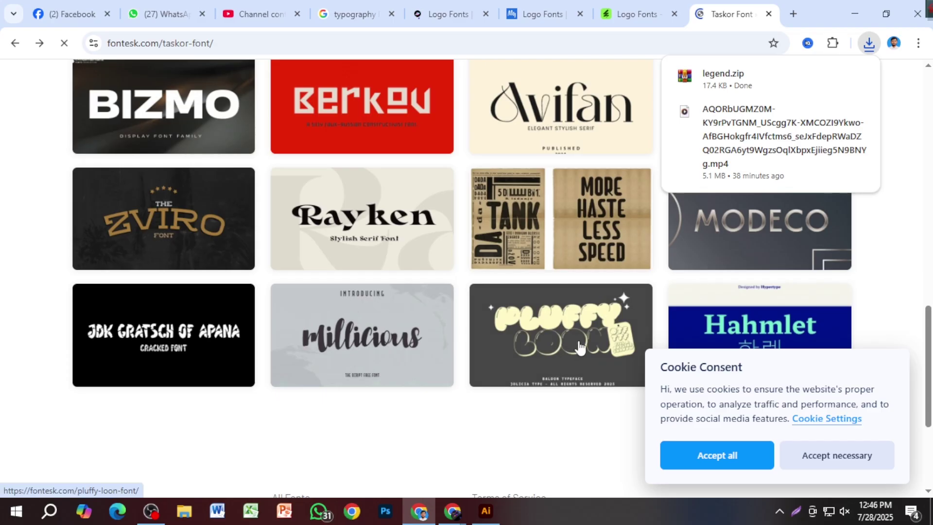
Open the downloaded legend.zip archive and install the Legend Bold.otf font from it
mouse_move(813, 170)
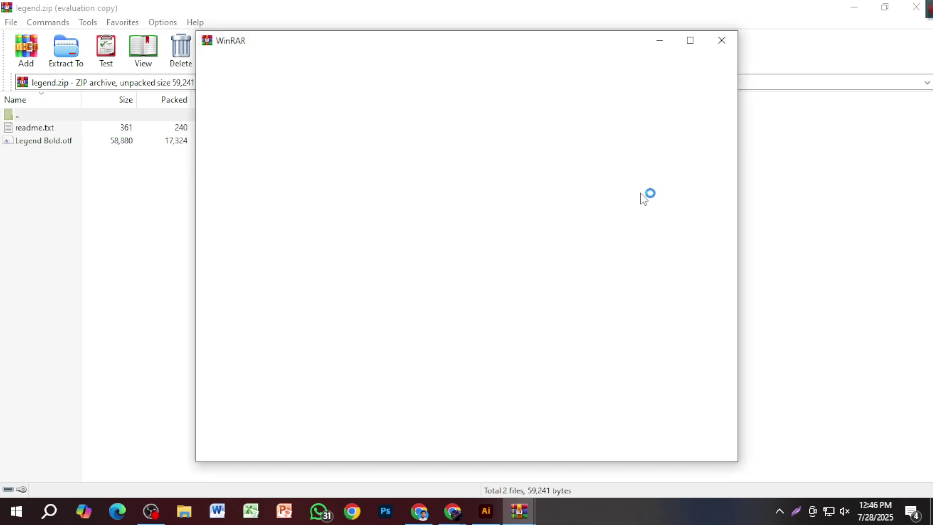
click(722, 41)
click(115, 142)
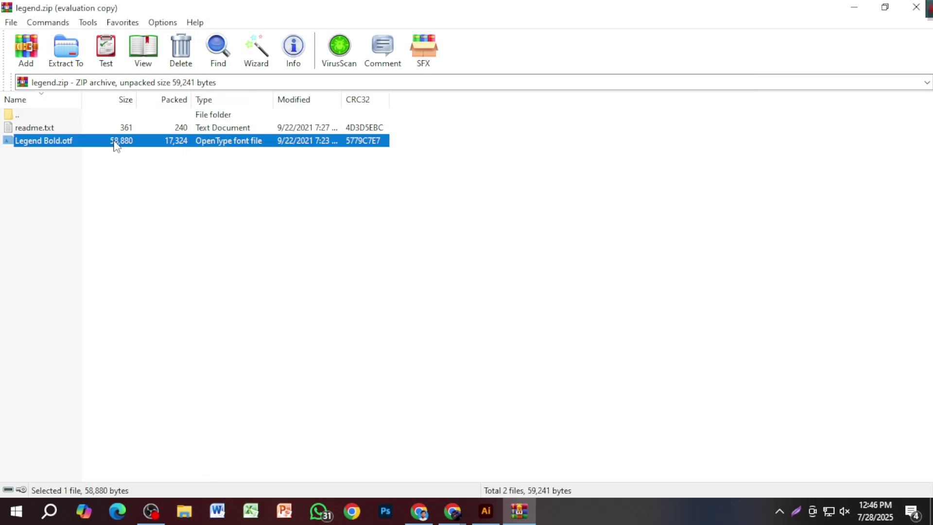
double_click(115, 143)
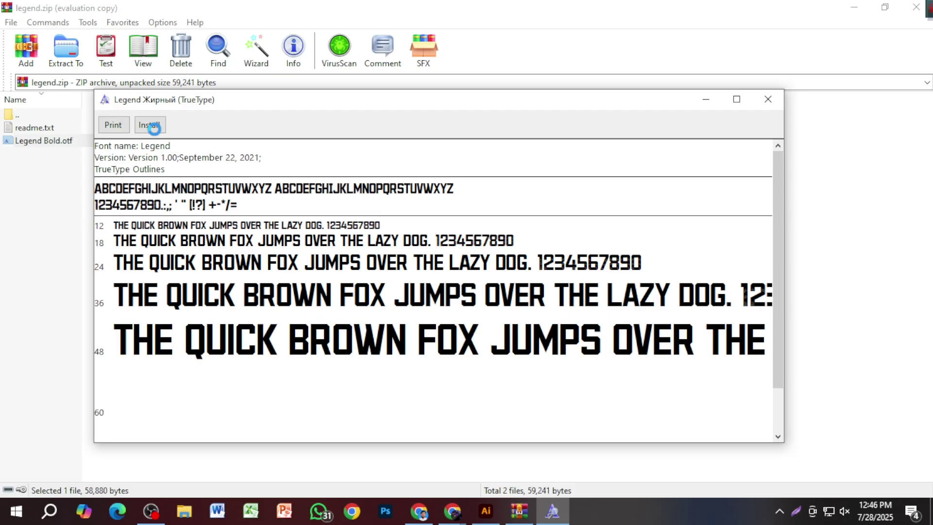
click(154, 126)
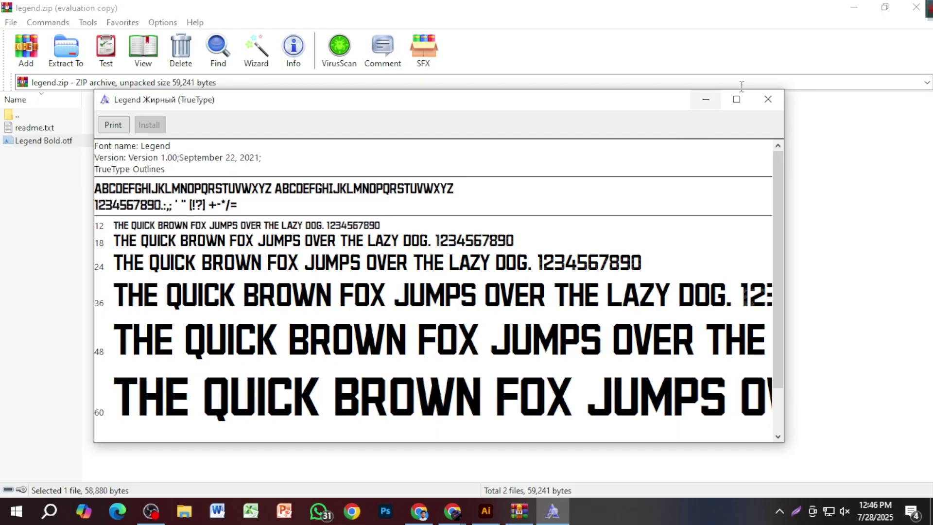
click(768, 99)
Switch to Illustrator, apply the Legend Жирный font to the MR text and move it slightly higher on the artboard
click(486, 511)
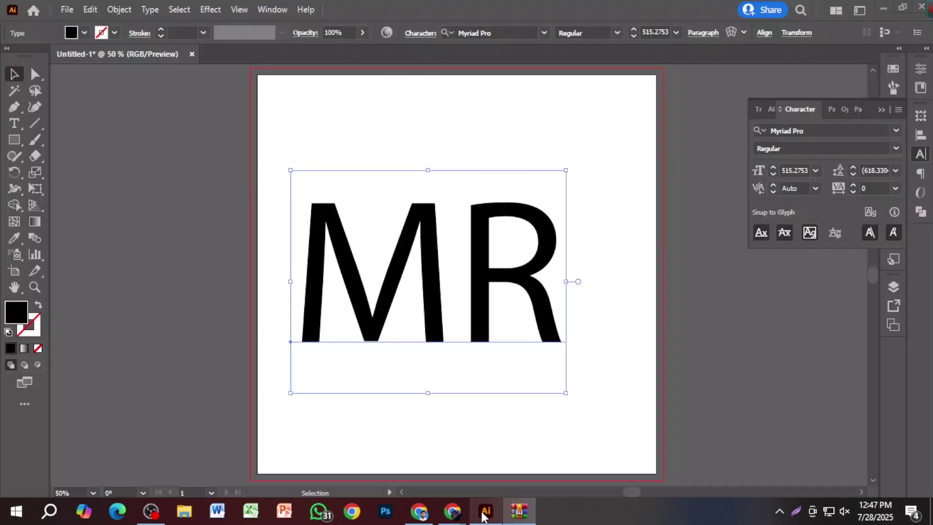
click(822, 130)
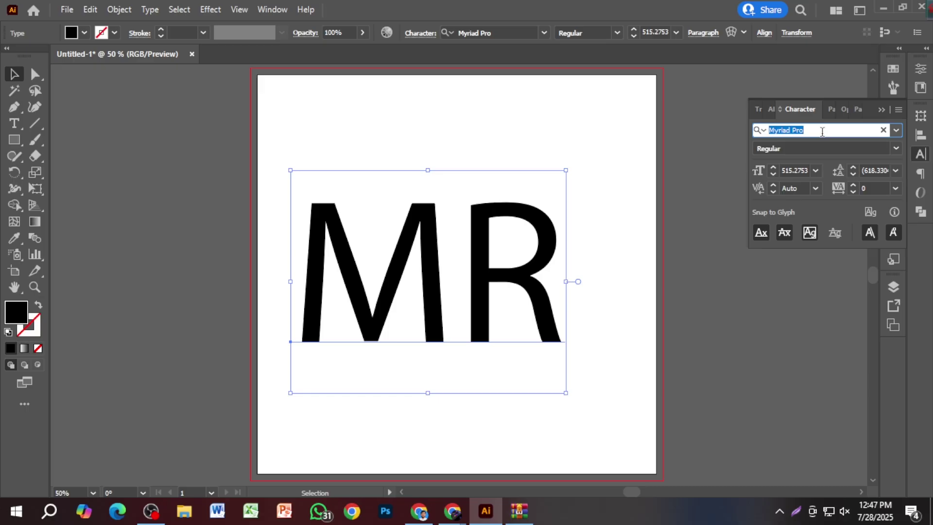
text(lege)
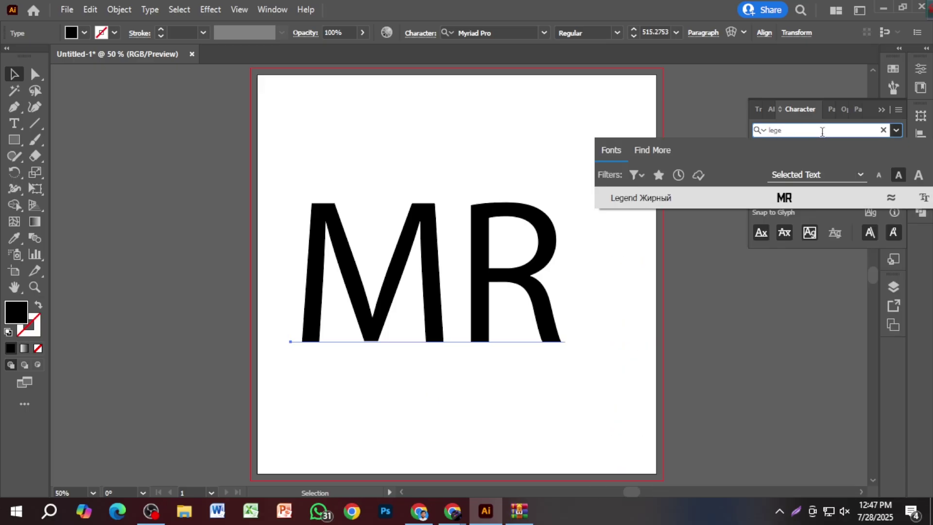
click(829, 200)
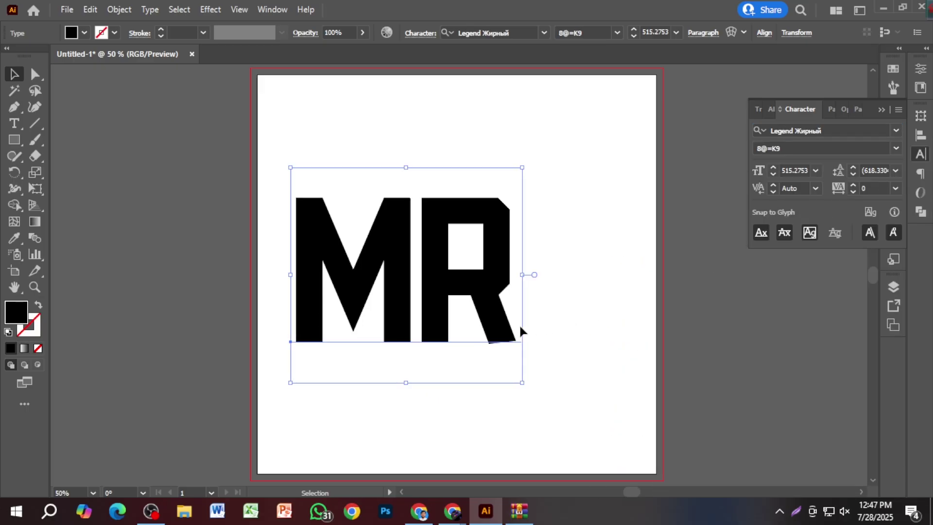
drag(478, 315, 486, 287)
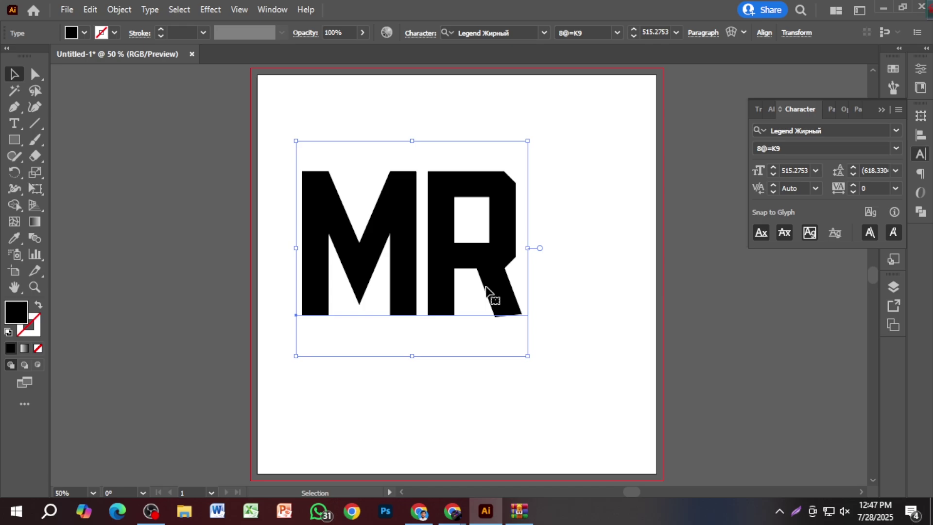
Show the colour sliders in CMYK and fill the MR text with C 0, M 98, Y 34, K 68
click(887, 107)
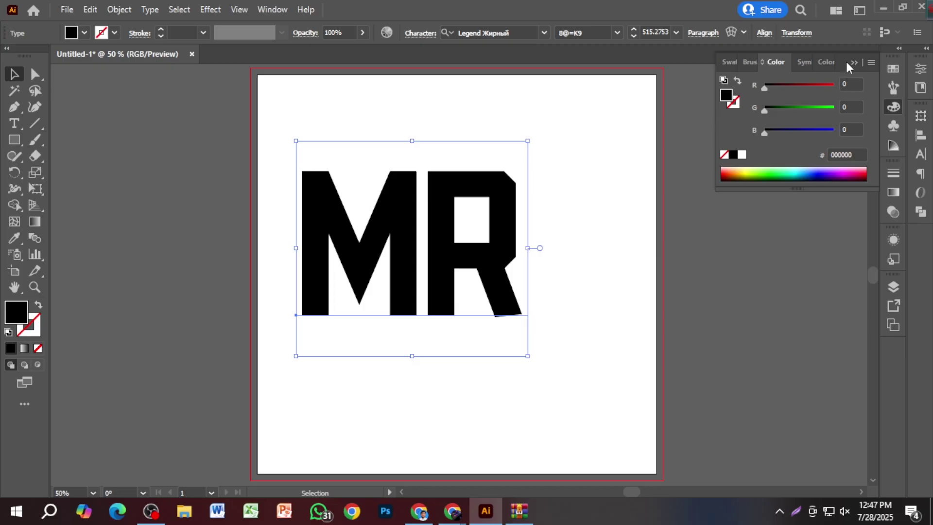
click(872, 62)
click(831, 131)
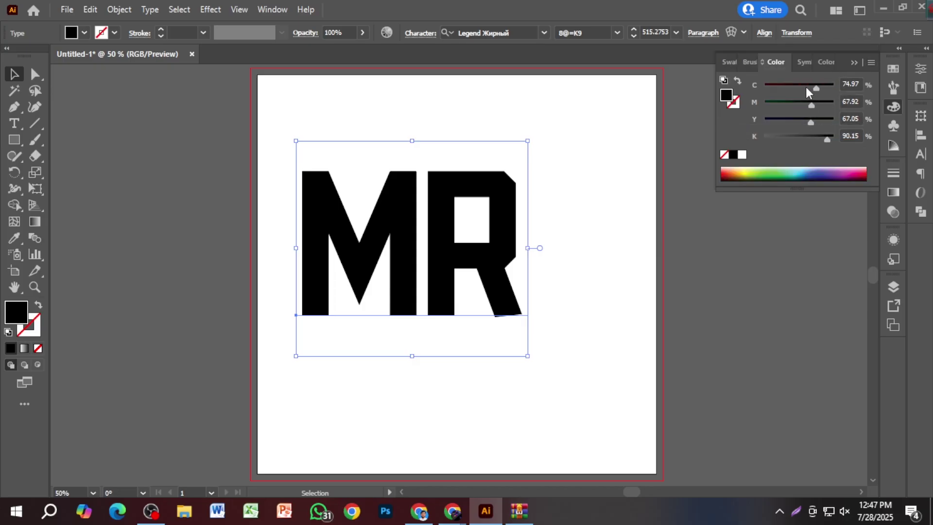
drag(806, 86, 761, 86)
drag(827, 140, 709, 136)
drag(779, 138, 813, 146)
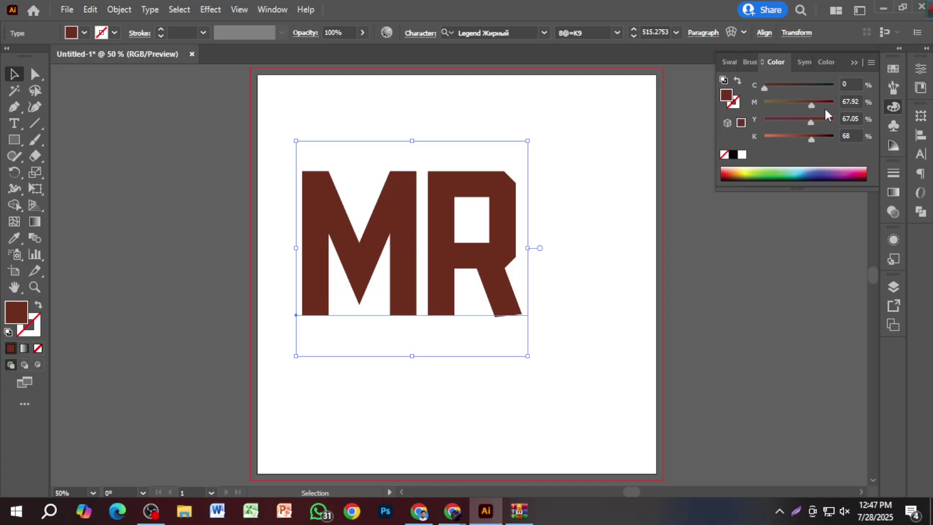
drag(819, 105, 832, 103)
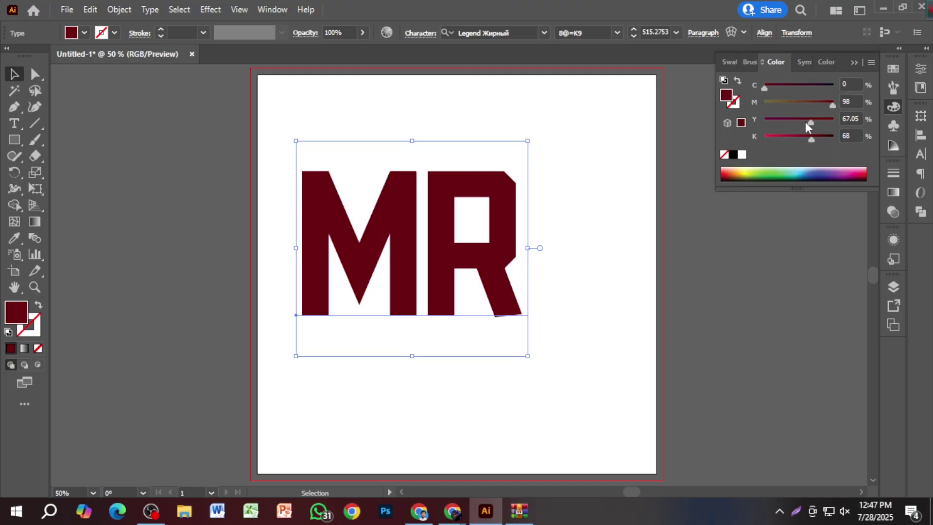
click(646, 202)
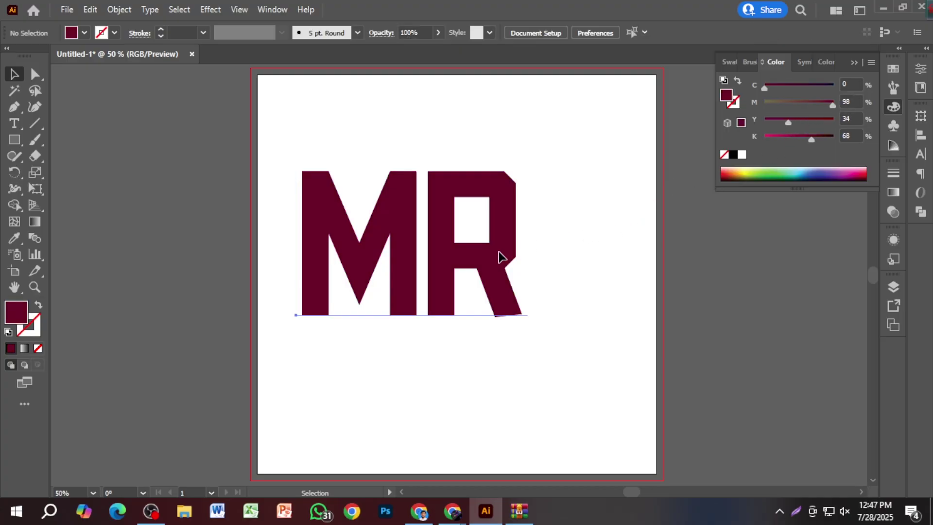
Move the MR text slightly down and to the left, and convert it to outlines
drag(500, 256, 480, 279)
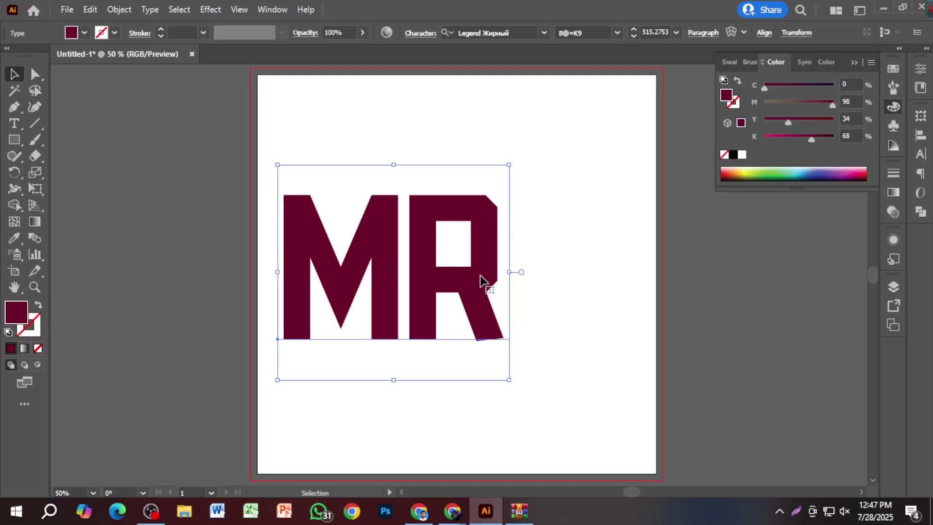
right_click(480, 277)
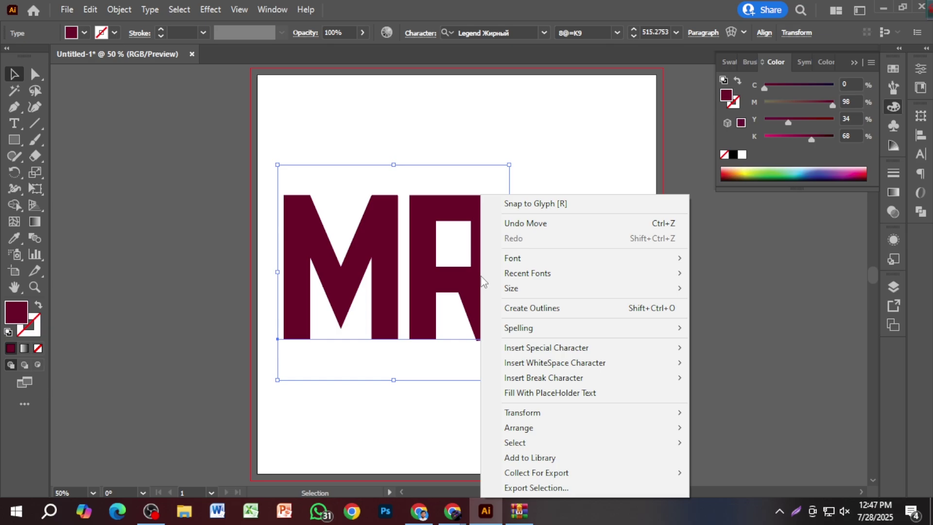
click(503, 311)
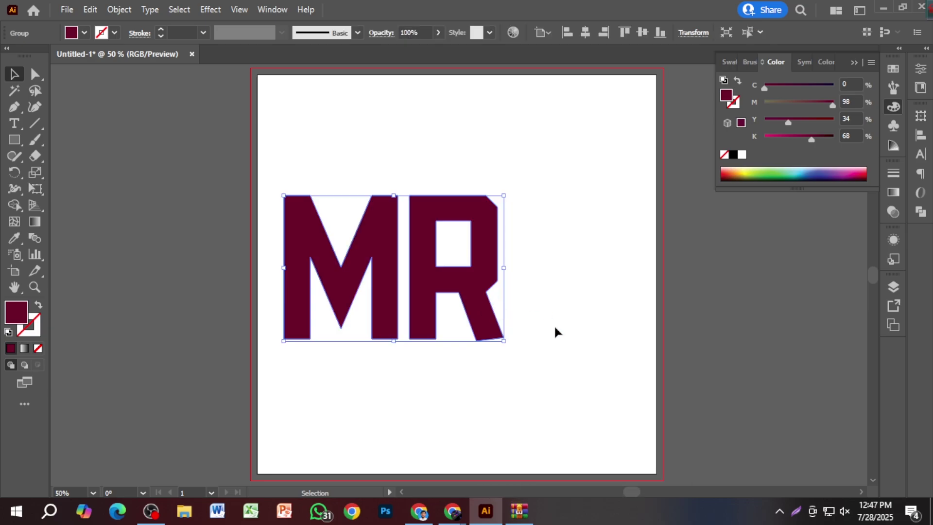
click(557, 329)
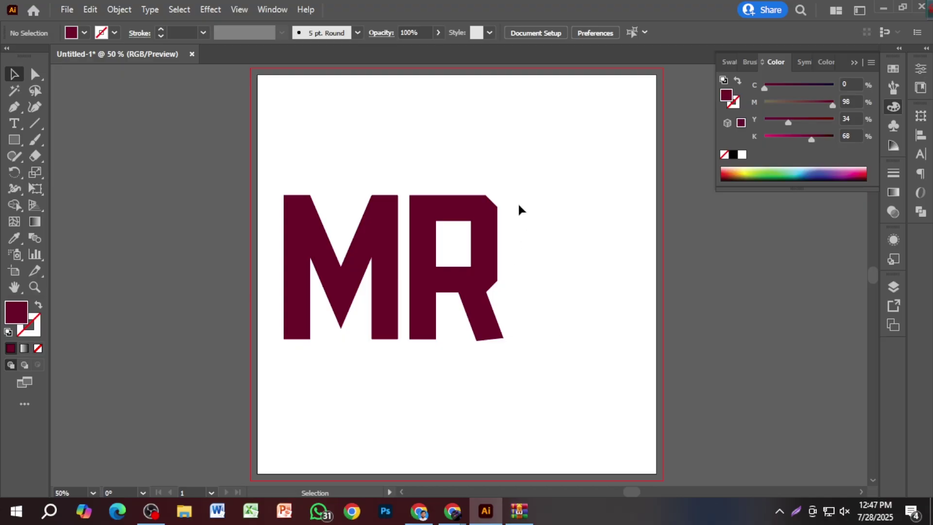
Ungroup the outlined MR lettering into separate M and R shapes
click(466, 282)
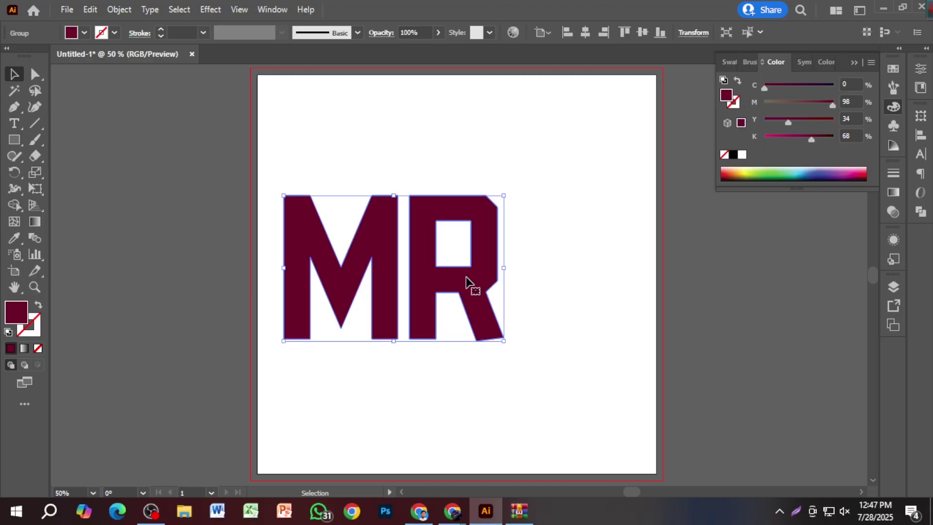
key(ctrl)
key(ctrl)
key(ctrl+8)
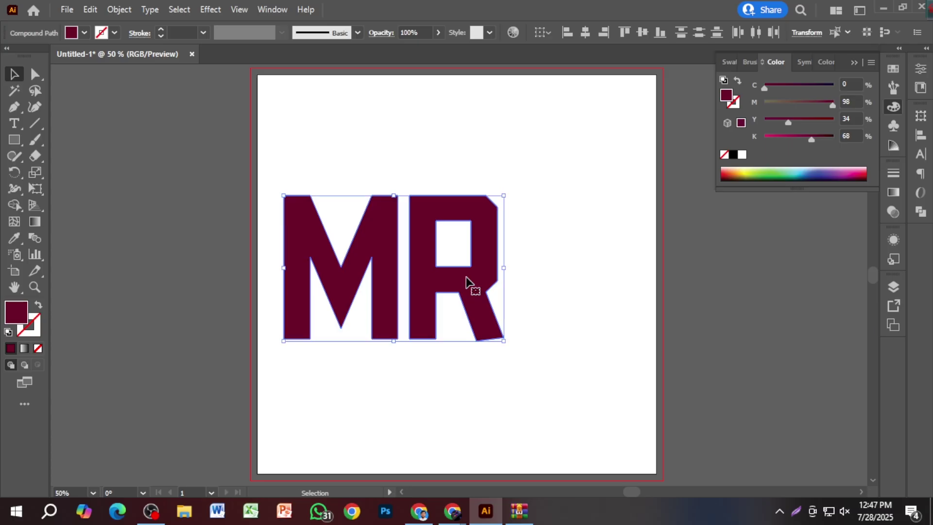
Try moving the R and the M individually, and undo each move
click(200, 98)
click(473, 286)
drag(474, 284, 531, 290)
key(ctrl+z)
drag(371, 277, 314, 277)
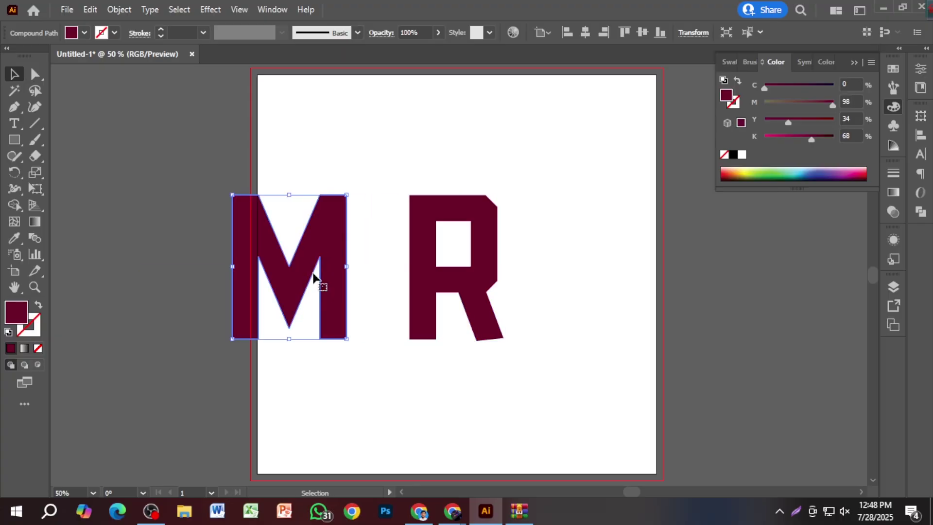
key(ctrl+z)
click(467, 355)
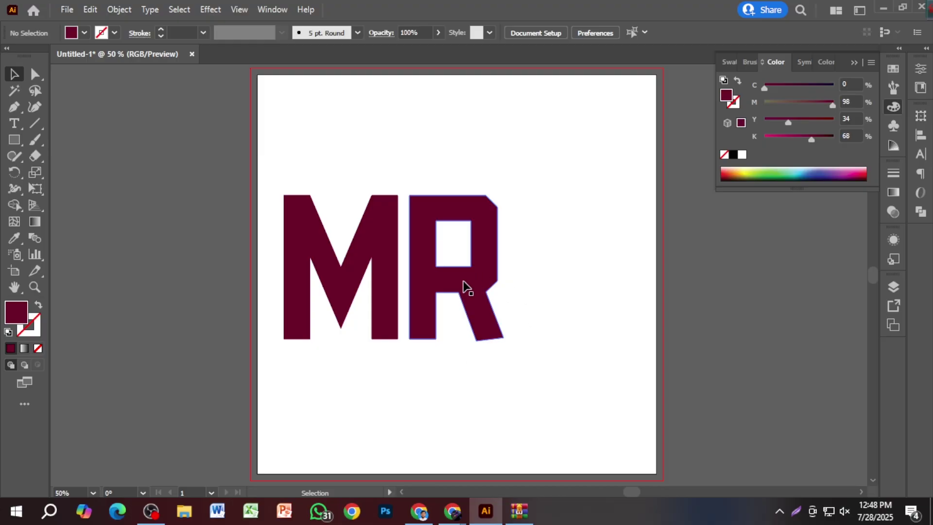
drag(467, 285, 479, 287)
key(ctrl+z)
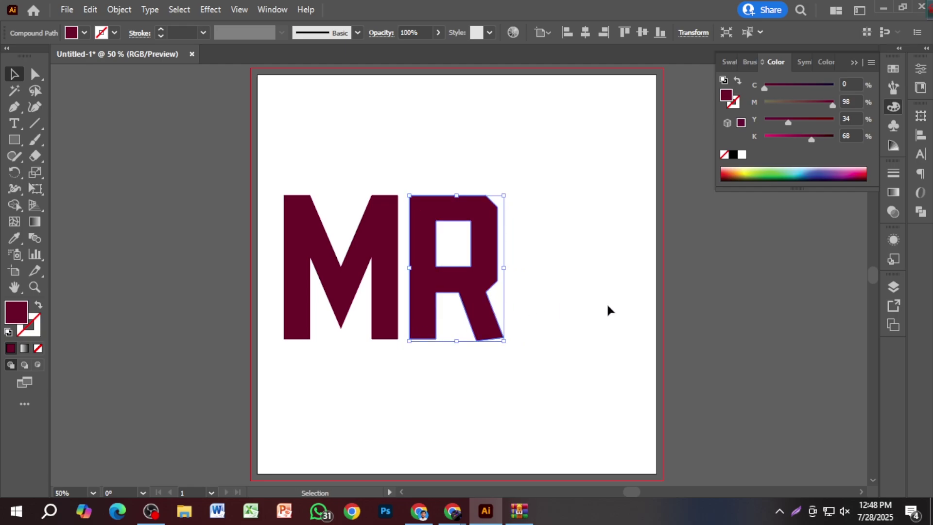
Move the R horizontally onto the M so that its stem overlaps the M's adjoining stem
scroll(416, 263, up, 1)
scroll(416, 262, up, 1)
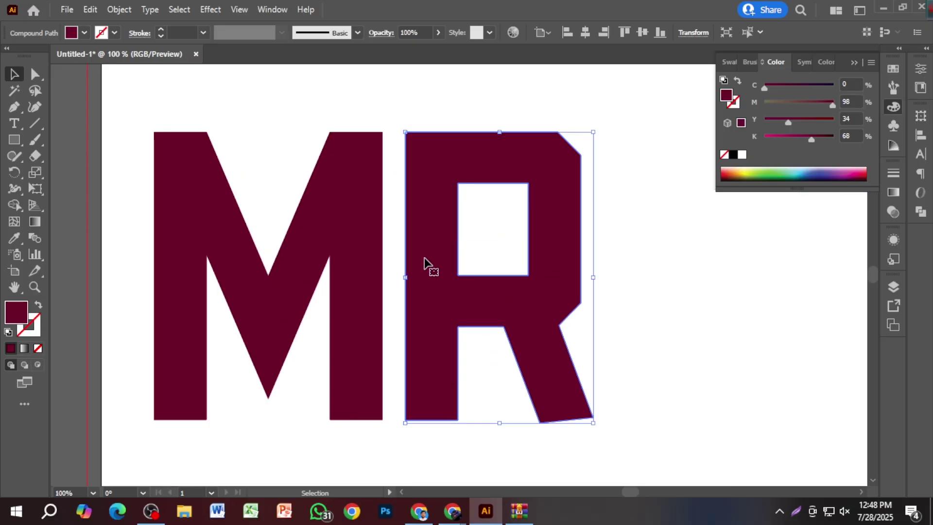
drag(424, 267, 352, 267)
click(611, 287)
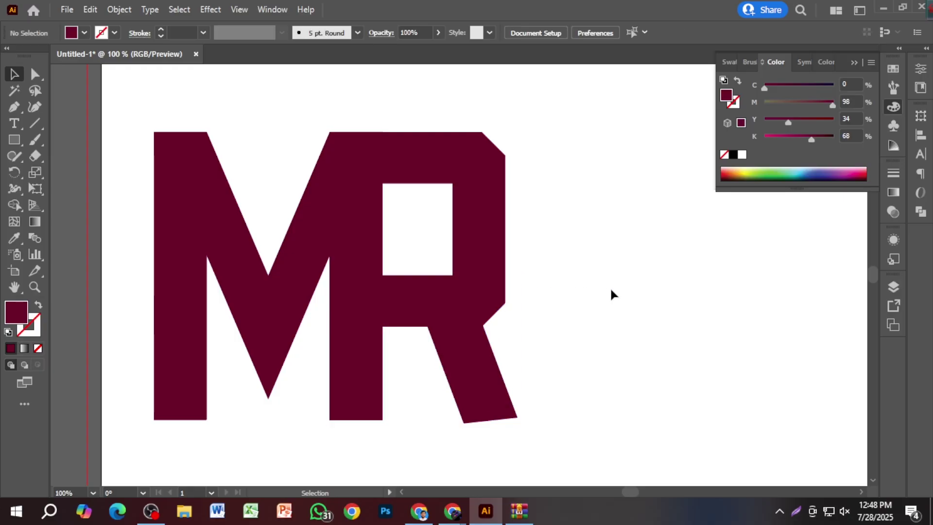
Select both overlapping letters and move them together to the right, closer to the artboard's centre
scroll(611, 287, down, 1)
scroll(611, 295, down, 1)
drag(371, 185, 597, 306)
click(633, 312)
Recolour the R bright pink by setting its fill to C 0, M 98, Y 34, K 0
scroll(537, 277, up, 2)
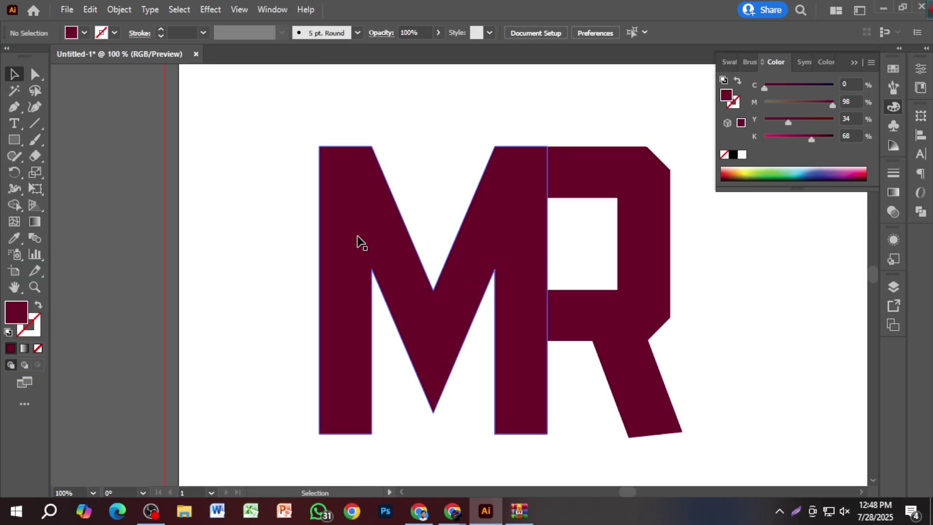
click(615, 328)
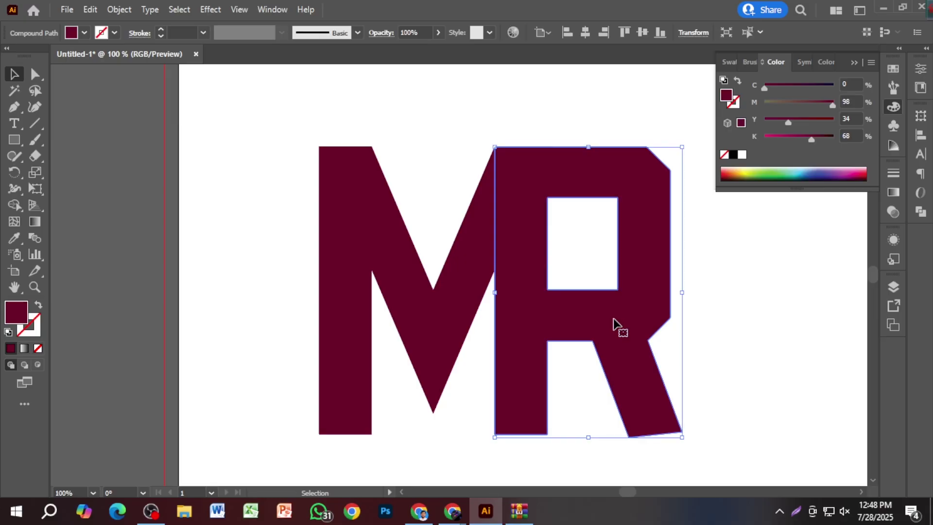
drag(803, 136, 748, 139)
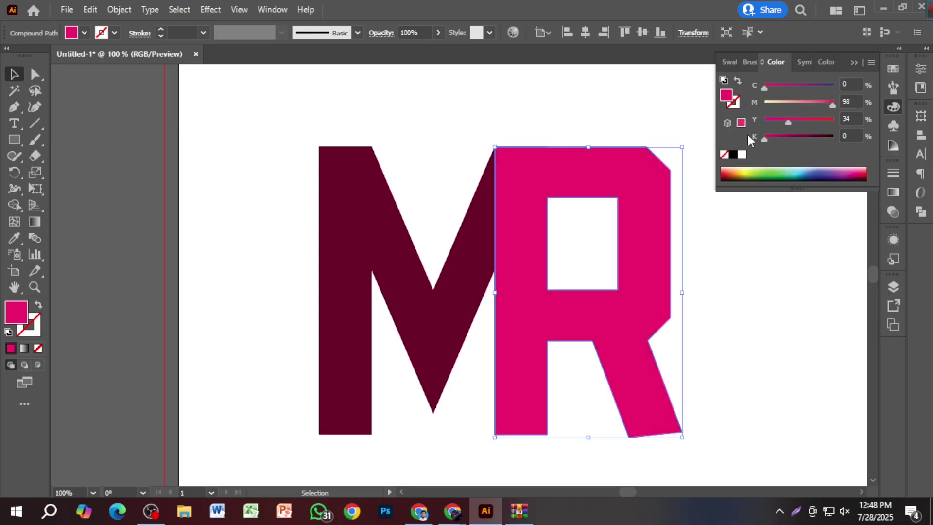
Try red and yellow fills on the M, and settle on green with C 100, M 0, Y 96, K 0
click(335, 209)
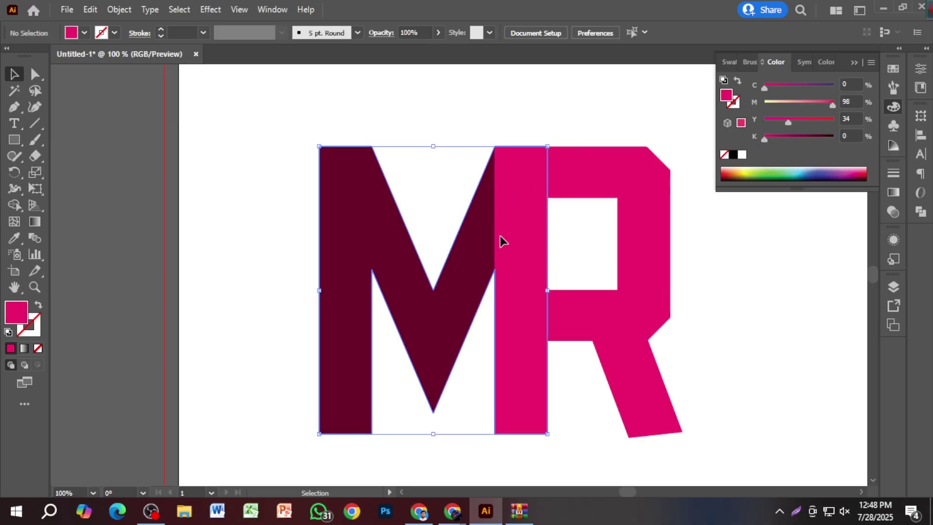
drag(788, 88, 751, 85)
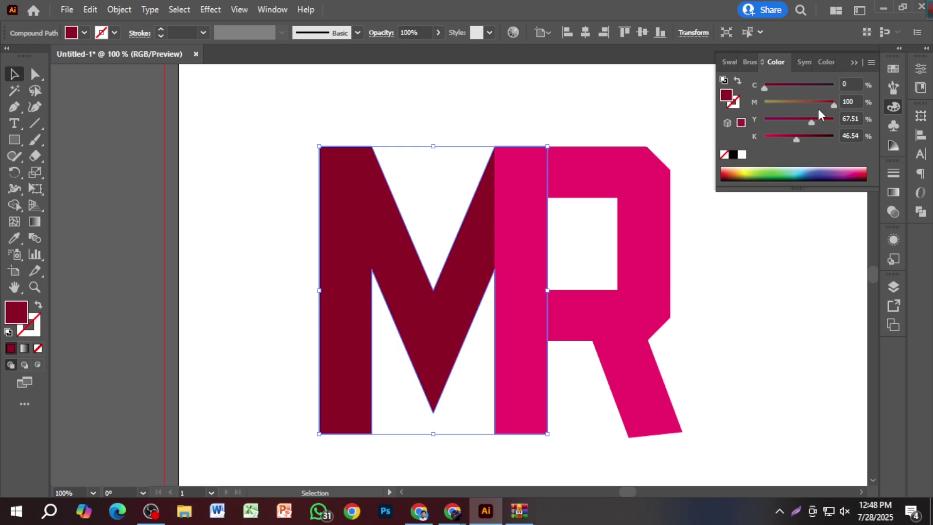
drag(796, 140, 745, 133)
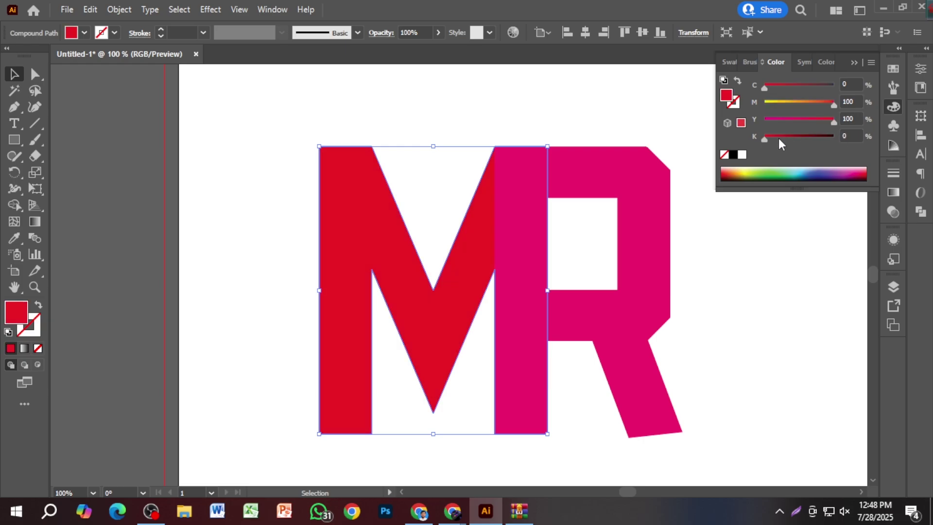
drag(834, 105, 763, 105)
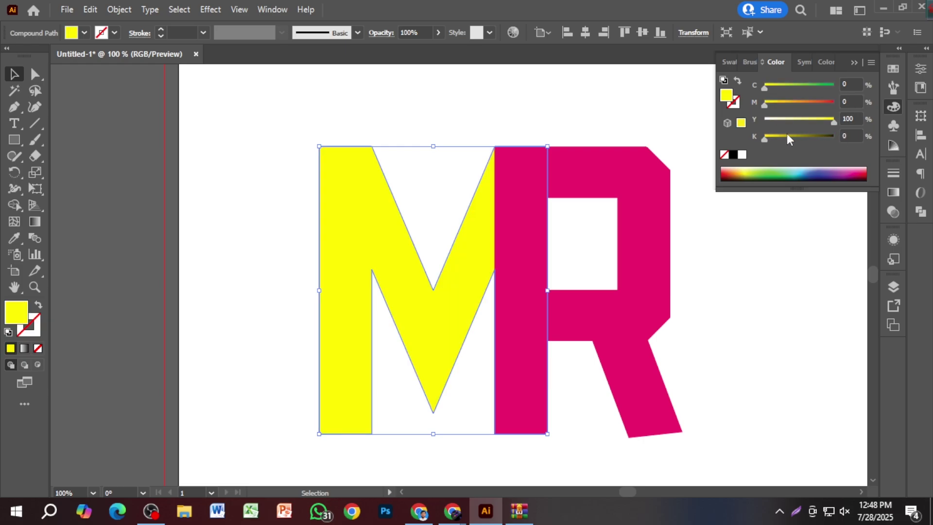
drag(814, 117, 811, 118)
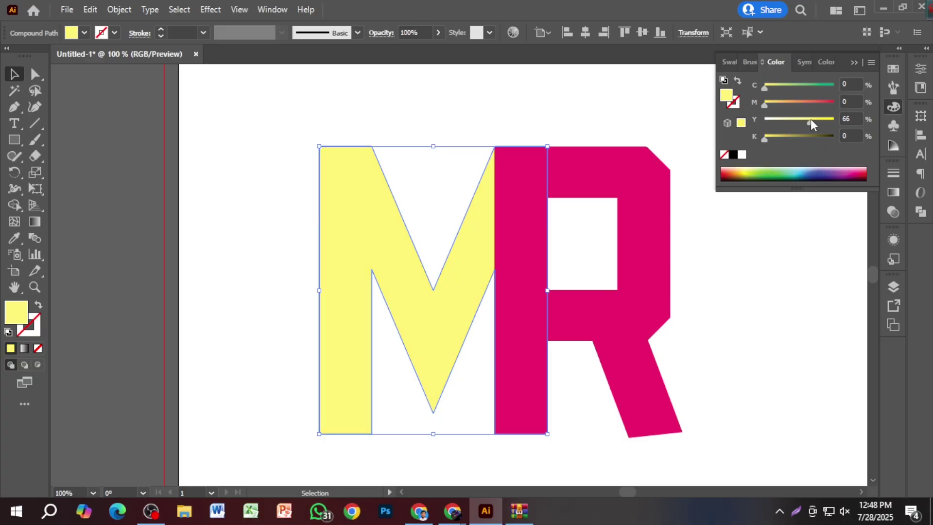
drag(811, 86, 823, 86)
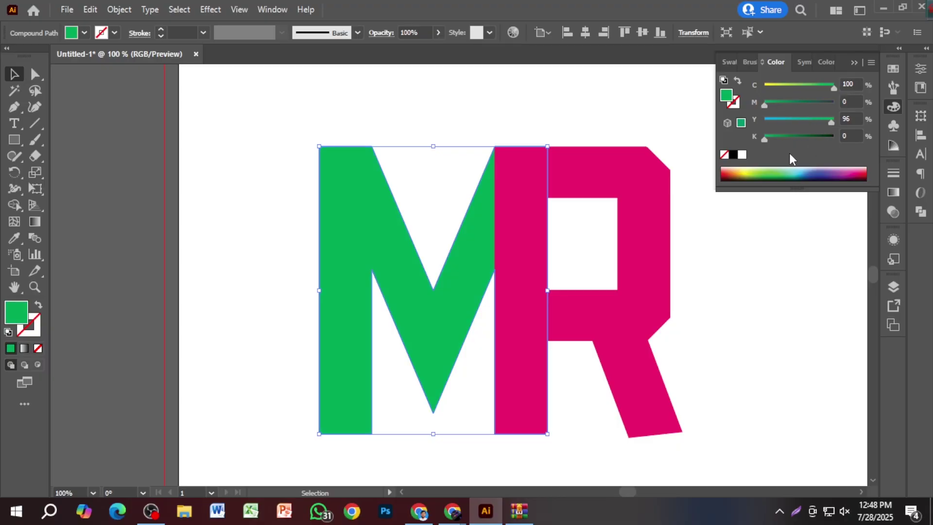
click(749, 260)
Give both letters the same orange-yellow fill of C 0, M 29, Y 96, K 0
scroll(742, 266, up, 1)
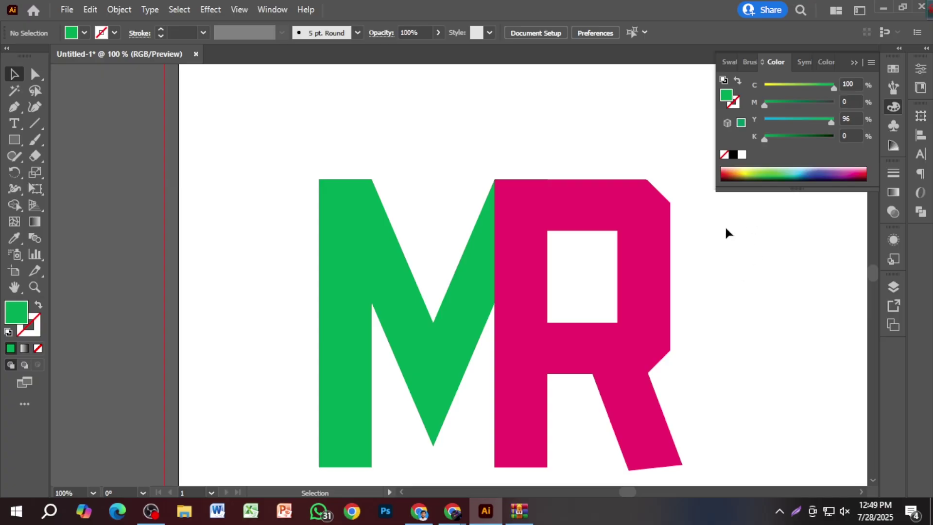
drag(458, 139, 560, 232)
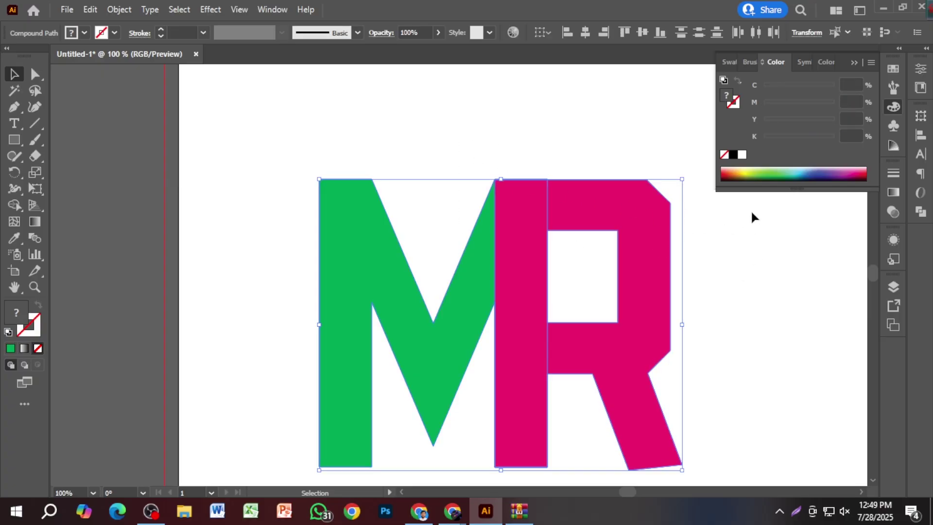
drag(814, 102, 867, 101)
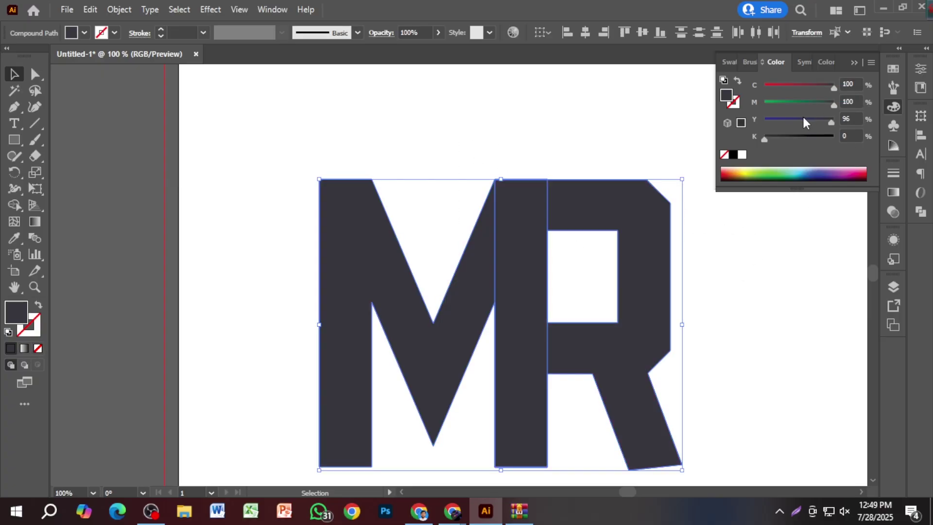
drag(781, 88, 762, 88)
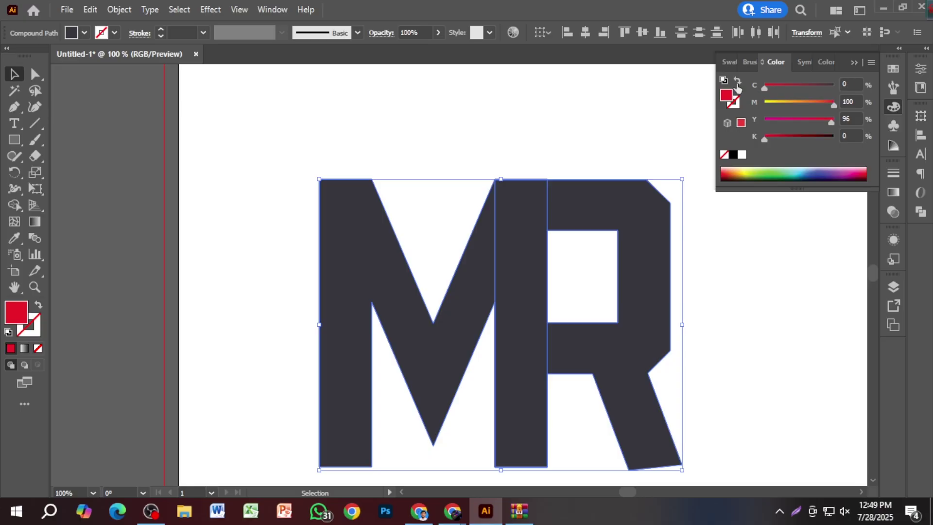
click(786, 103)
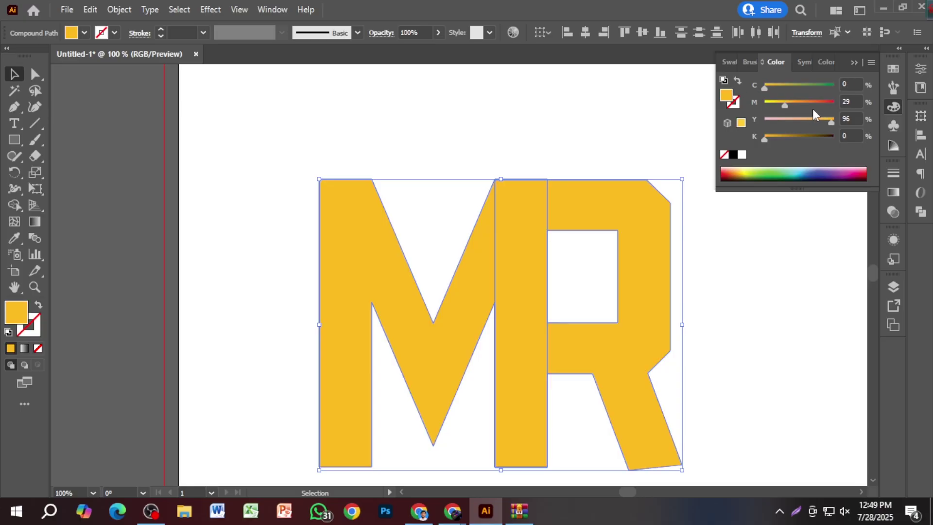
click(730, 293)
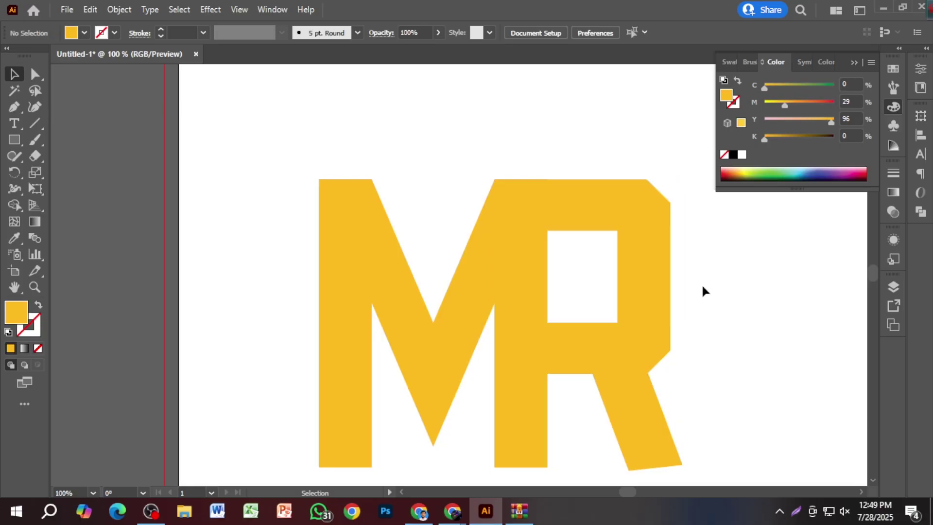
Recolour both letters red with a fill of C 0, M 100, Y 96, K 0
click(512, 224)
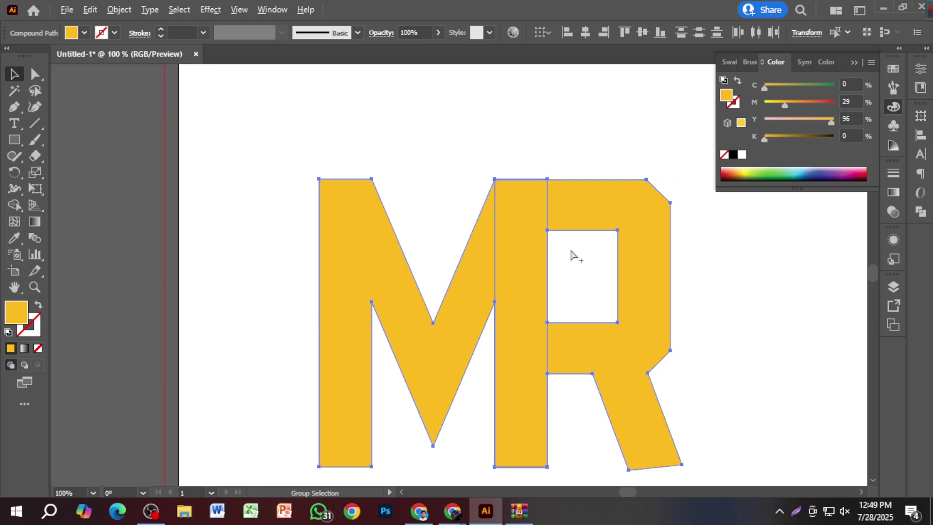
scroll(571, 260, down, 1)
click(689, 291)
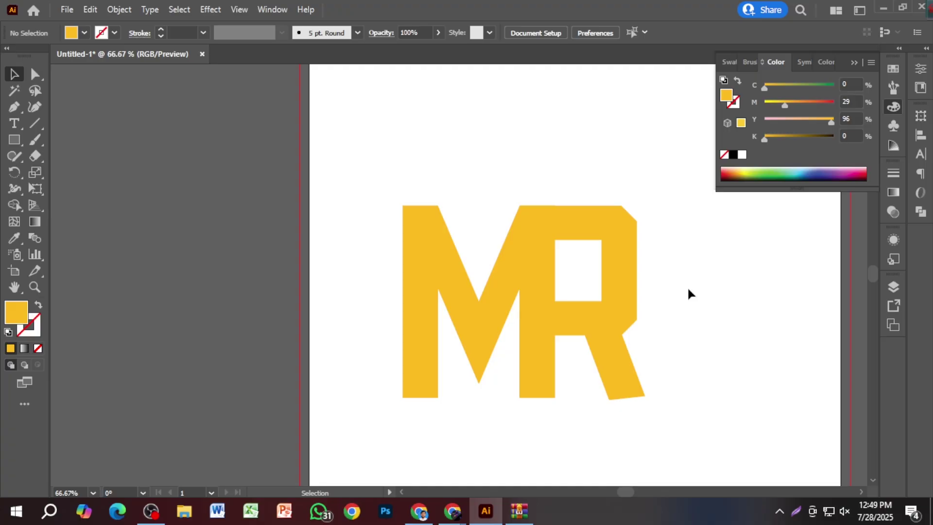
drag(500, 144, 626, 334)
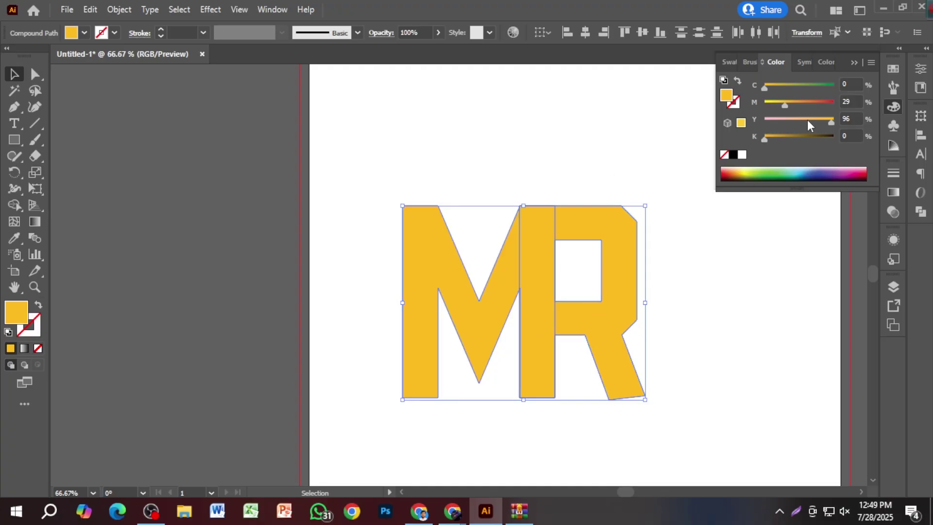
click(825, 103)
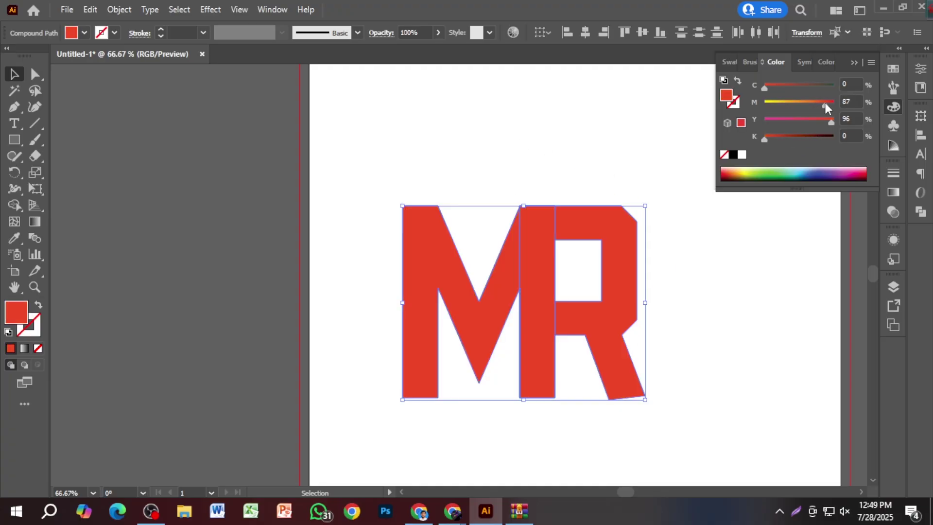
drag(825, 103, 835, 103)
click(713, 305)
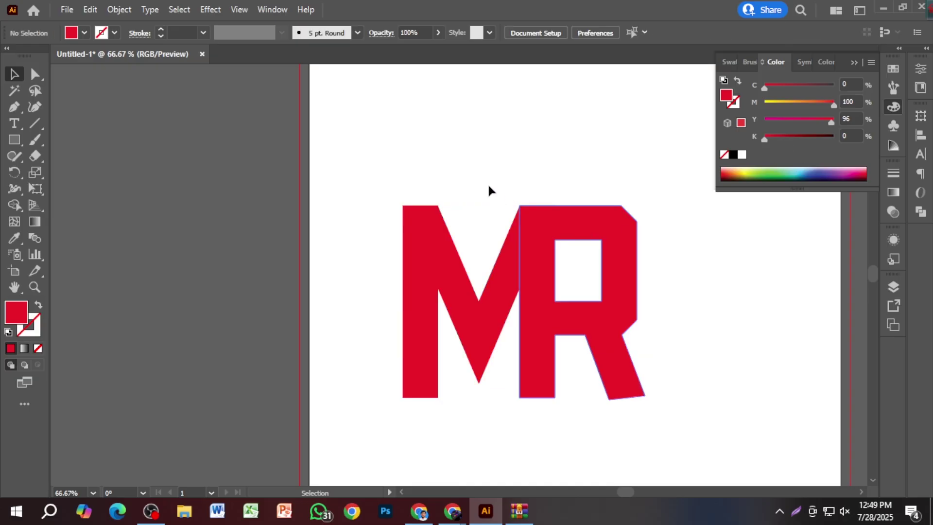
Change both letters to magenta with C 0, M 100, Y 0, K 0, and collapse the colour controls
drag(488, 182, 547, 231)
drag(778, 118, 768, 125)
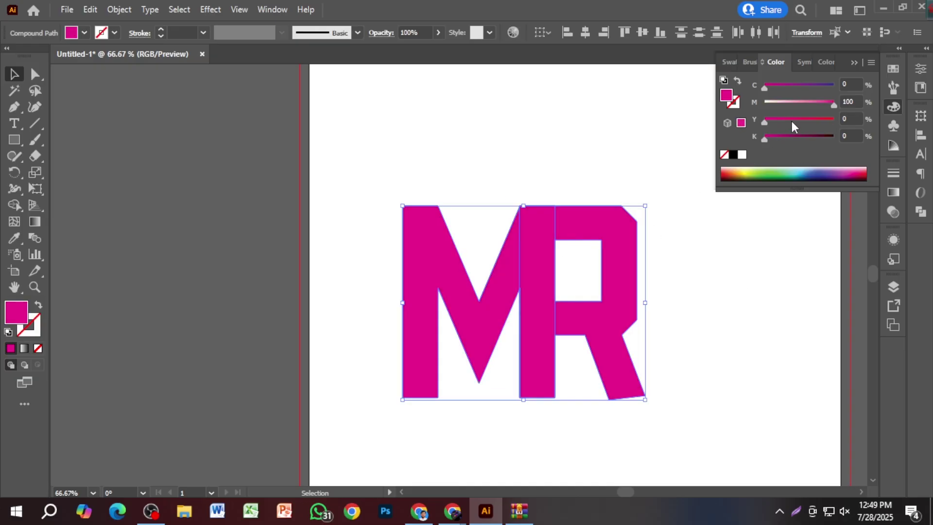
click(775, 303)
scroll(663, 303, up, 1)
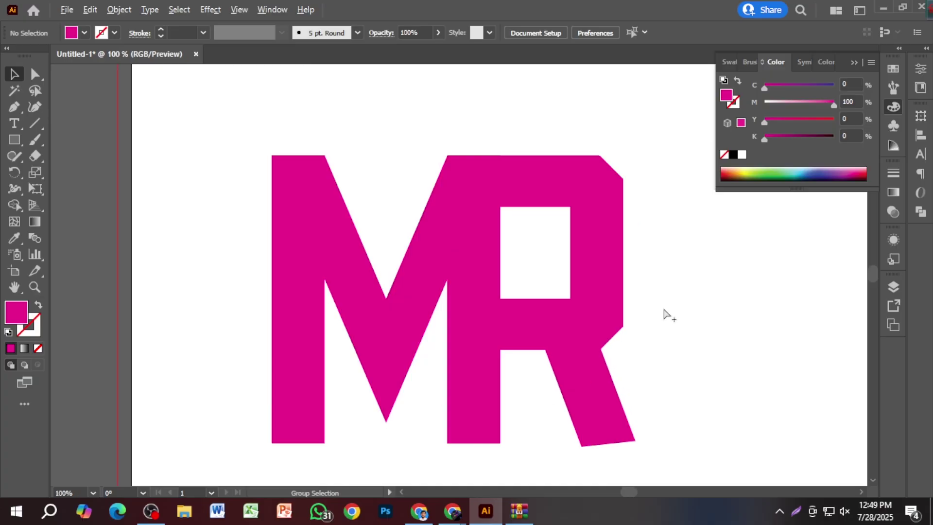
scroll(624, 326, down, 1)
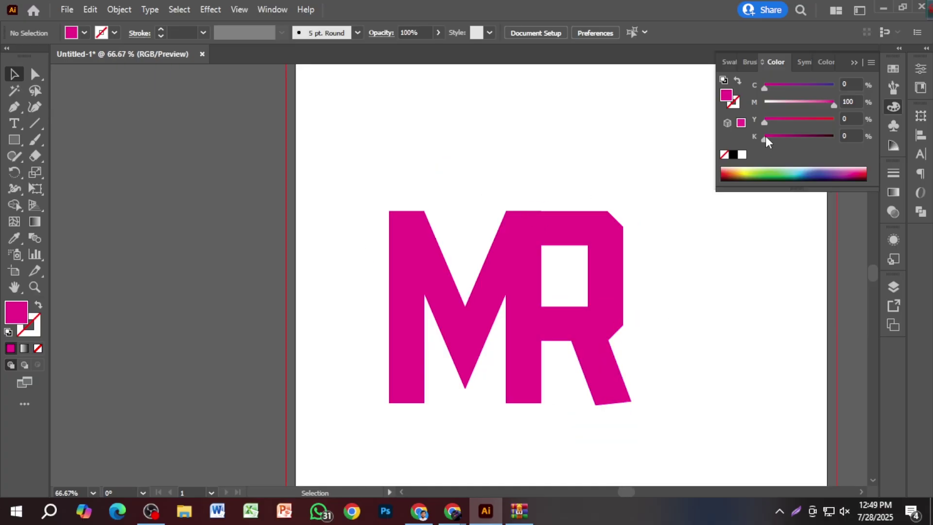
click(855, 63)
click(525, 243)
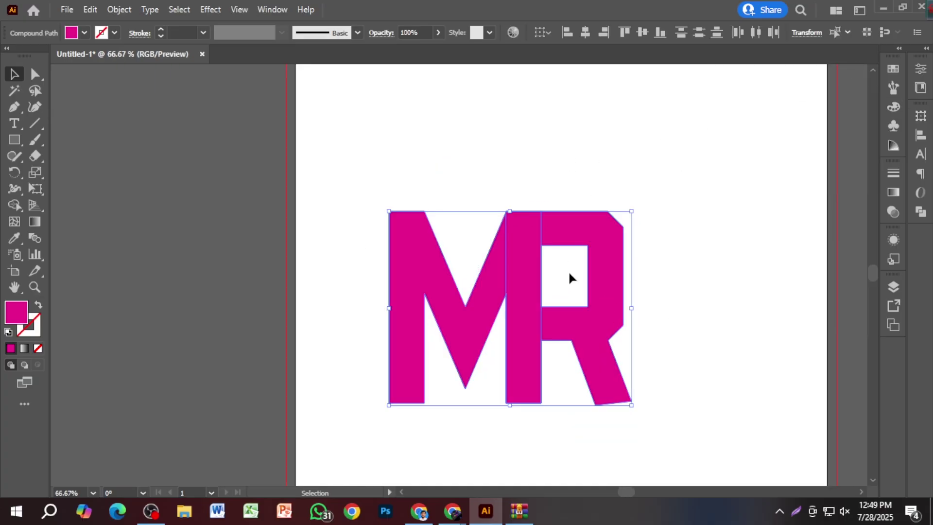
click(672, 283)
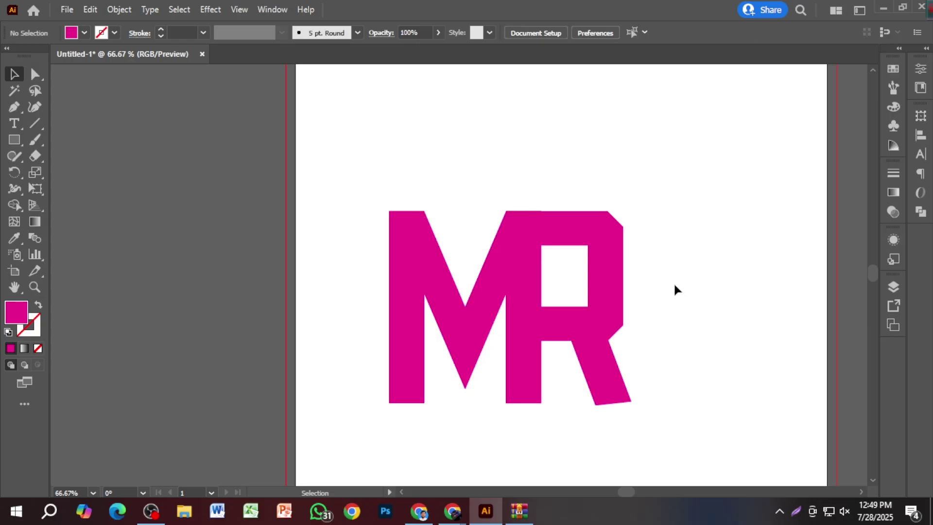
Select both magenta letters and enlarge them together on the artboard
scroll(616, 377, up, 1)
scroll(617, 377, down, 4)
drag(507, 202, 608, 263)
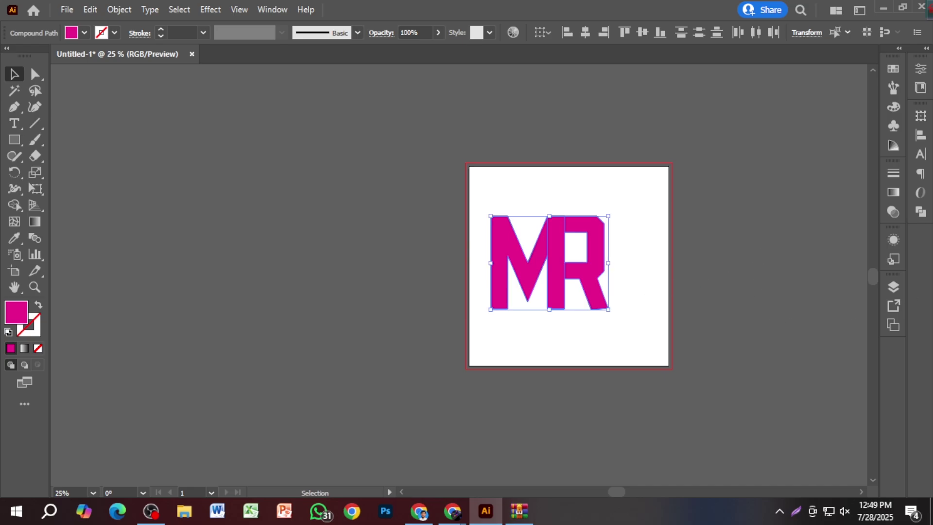
Group the M and R, and centre the group horizontally on the artboard
click(921, 135)
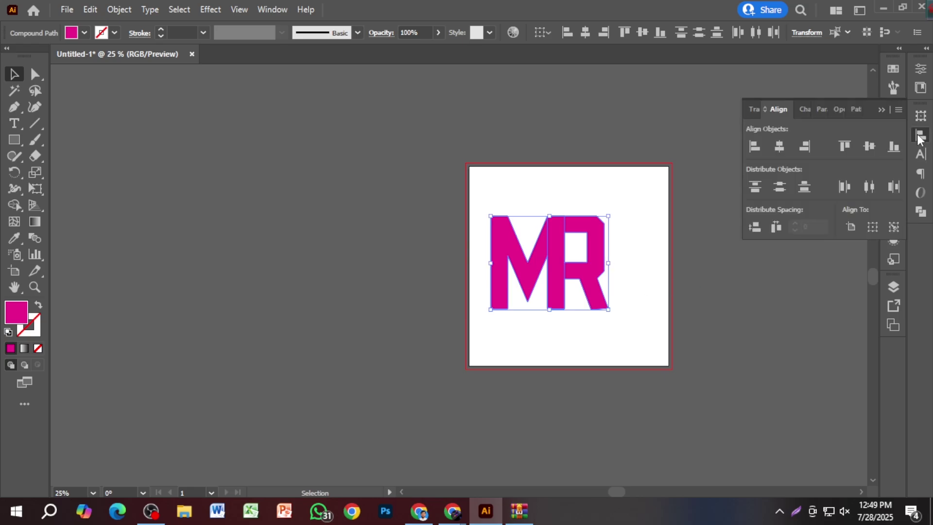
click(781, 148)
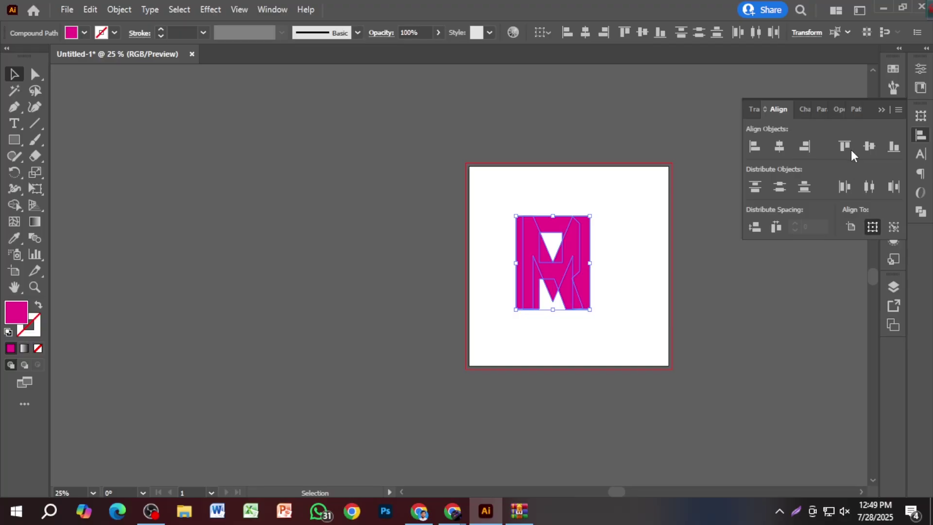
key(ctrl+z)
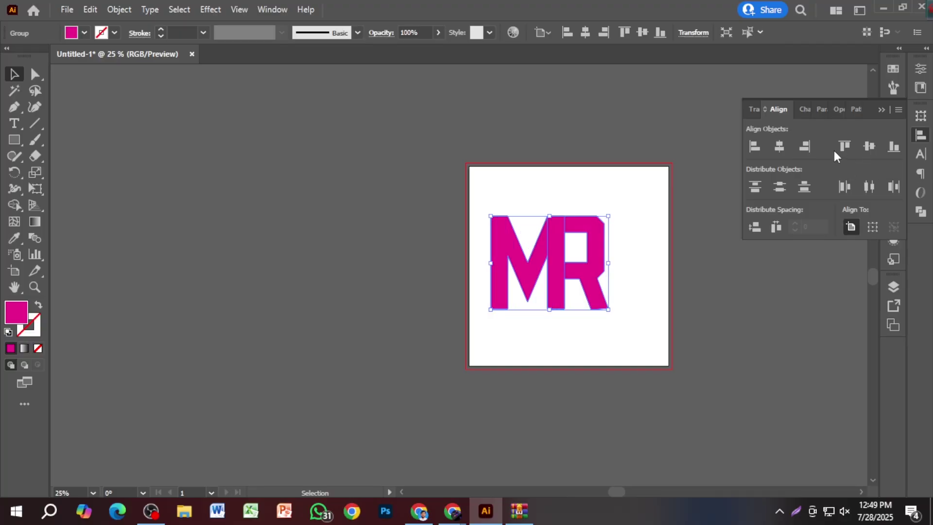
click(783, 145)
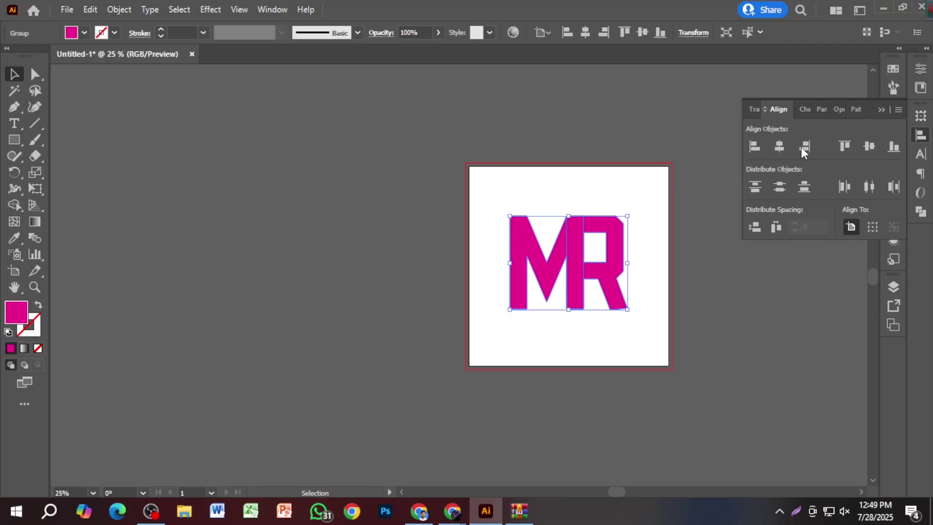
Centre the MR group vertically on the artboard and enlarge it slightly about its centre
click(870, 152)
click(769, 305)
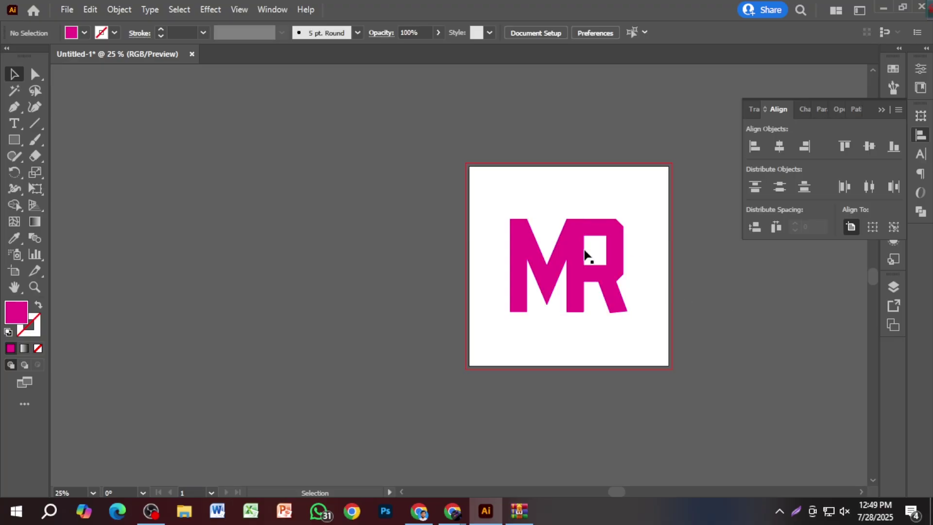
scroll(588, 250, up, 3)
drag(617, 258, 487, 260)
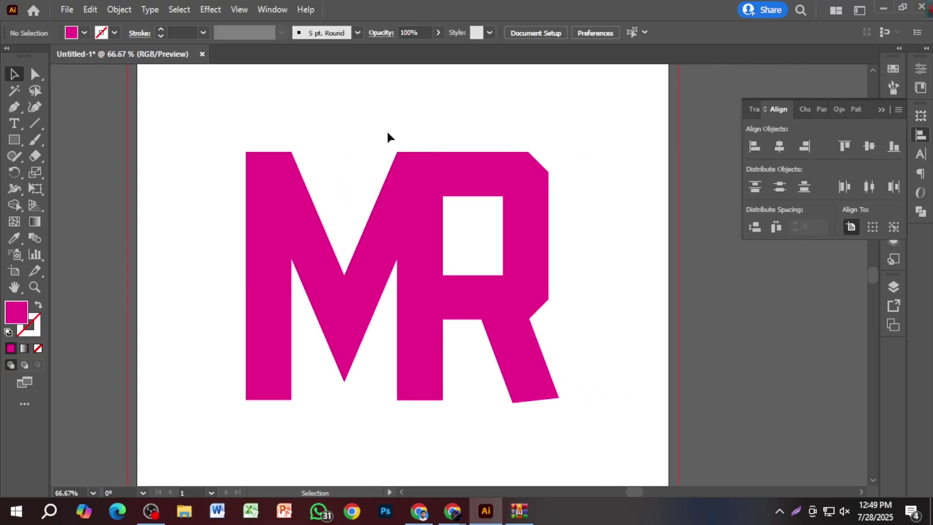
drag(386, 129, 463, 198)
mouse_move(559, 277)
mouse_down()
mouse_move(596, 288)
mouse_move(569, 287)
mouse_up()
click(615, 305)
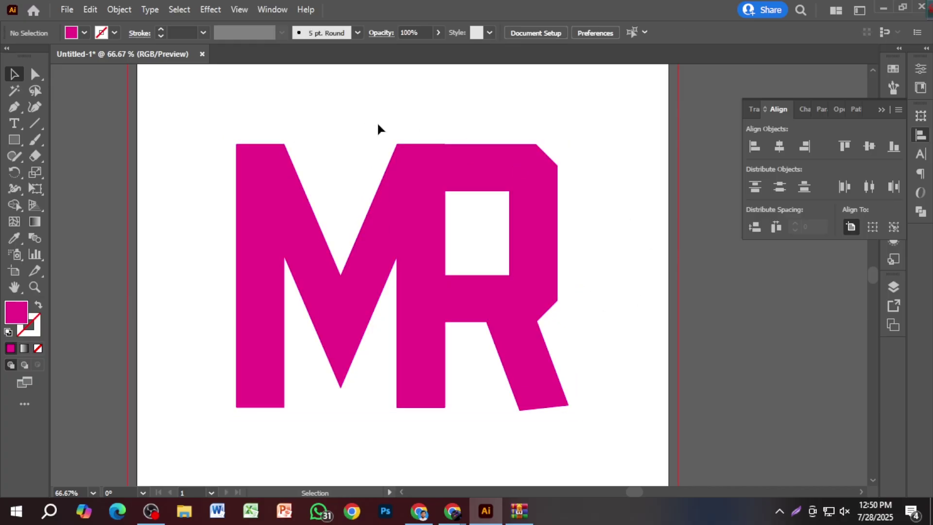
Ungroup the MR logo so the M and R can be selected as separate letters
drag(377, 127, 448, 191)
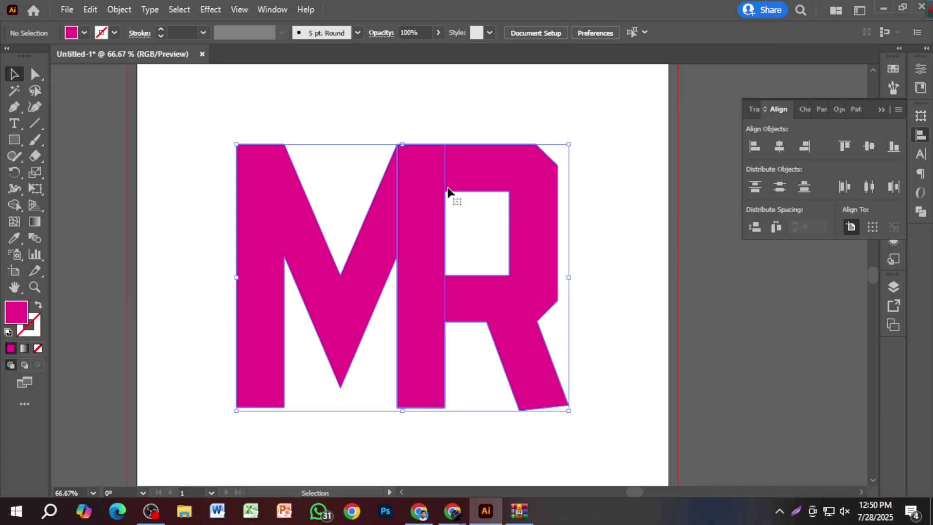
click(120, 10)
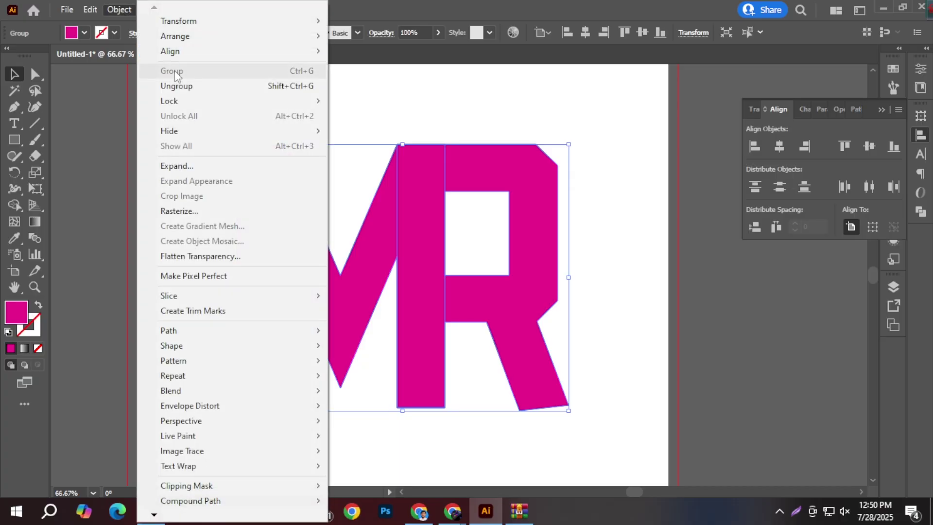
click(177, 86)
click(369, 126)
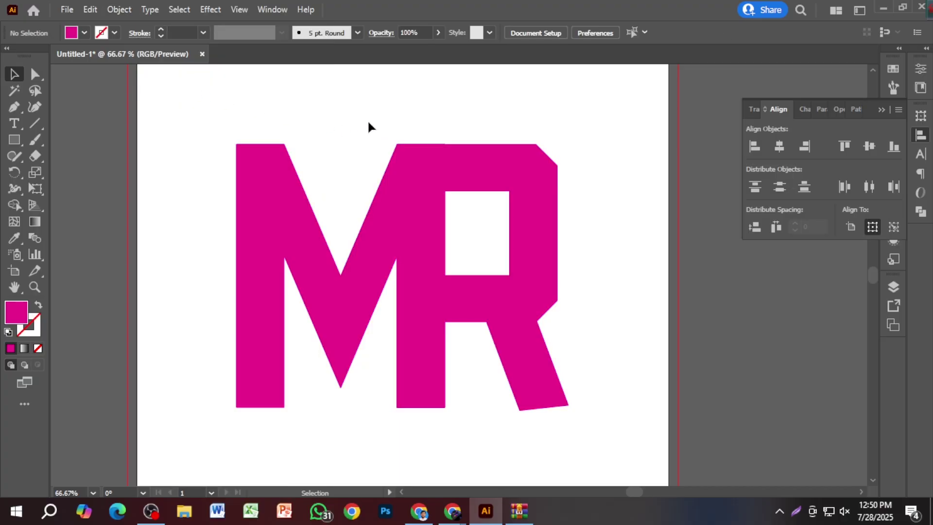
click(481, 306)
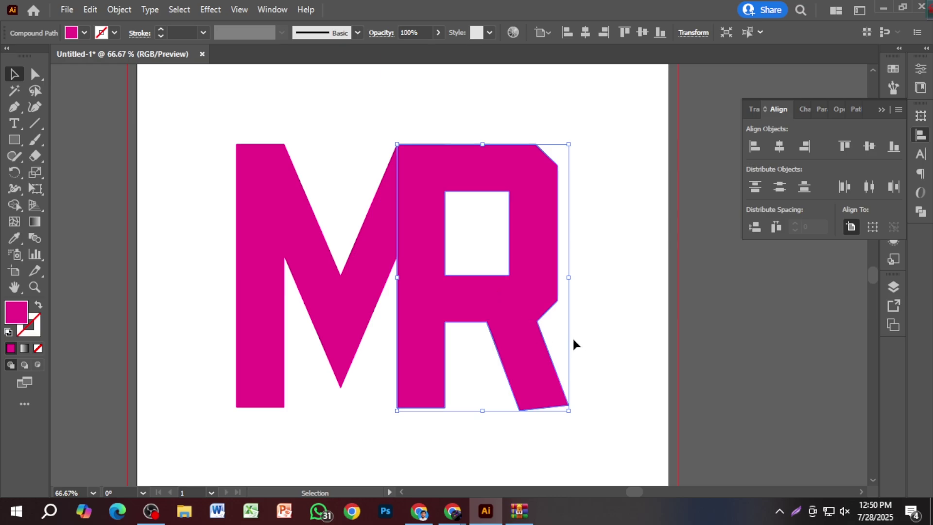
click(603, 362)
click(521, 371)
click(614, 380)
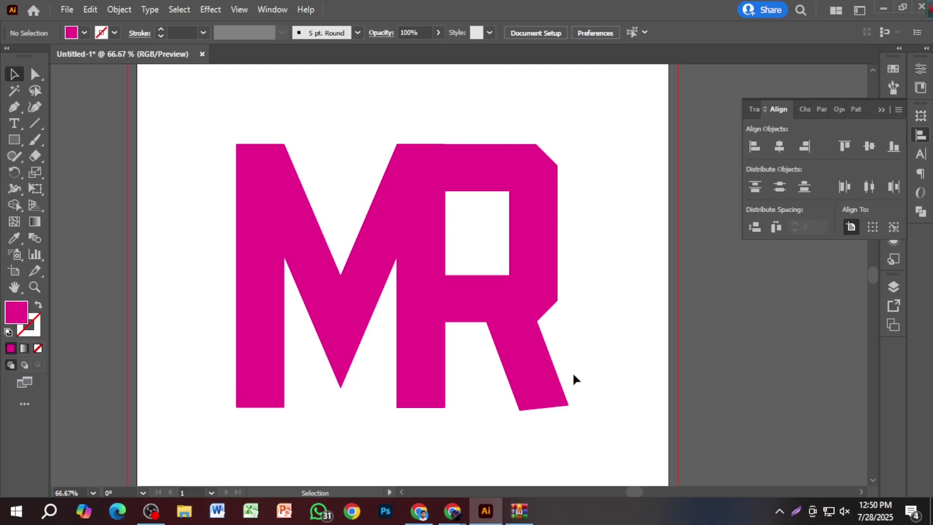
Draw a slanted line segment across the middle of the R's diagonal leg, extending past both edges
scroll(573, 372, up, 2)
scroll(563, 381, down, 1)
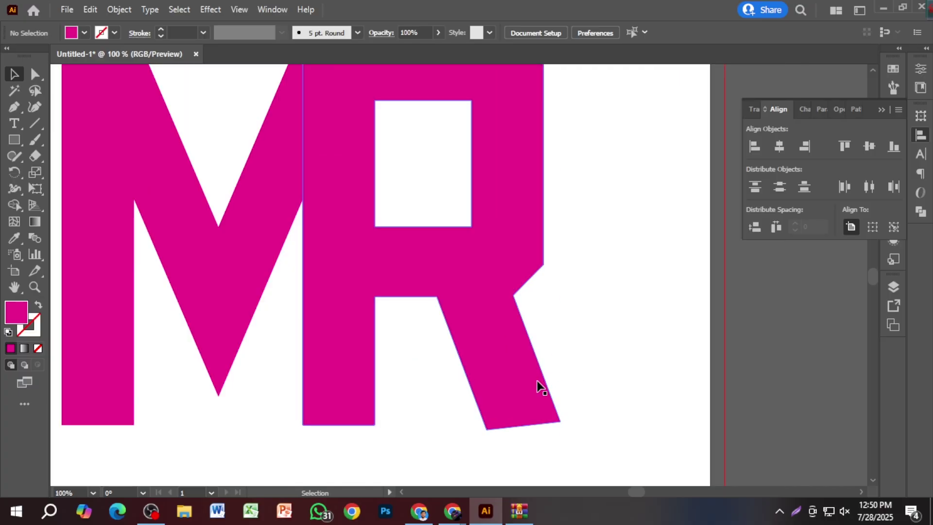
scroll(538, 381, up, 1)
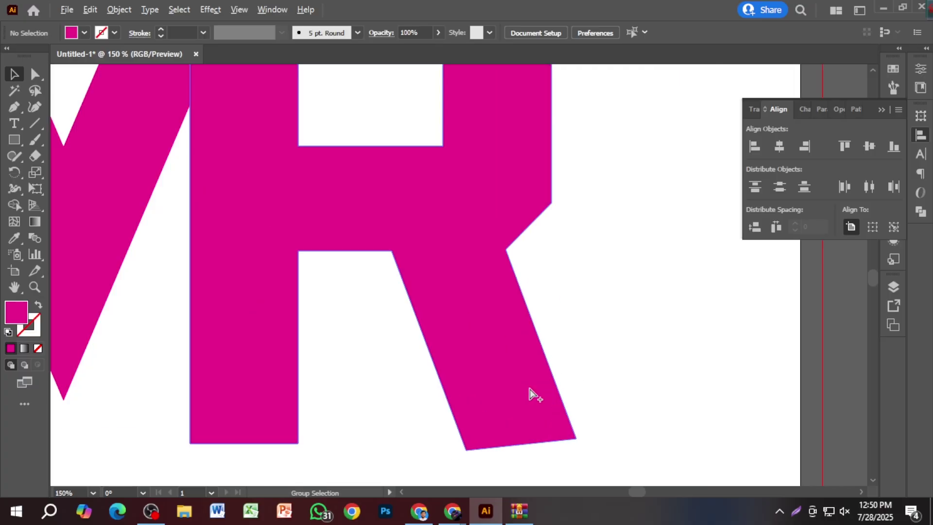
click(37, 124)
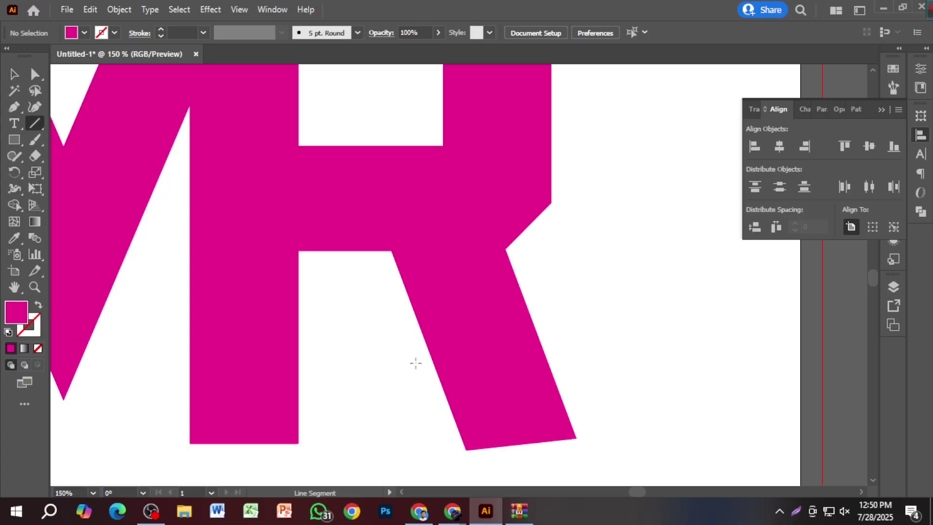
drag(402, 363, 577, 308)
key(v)
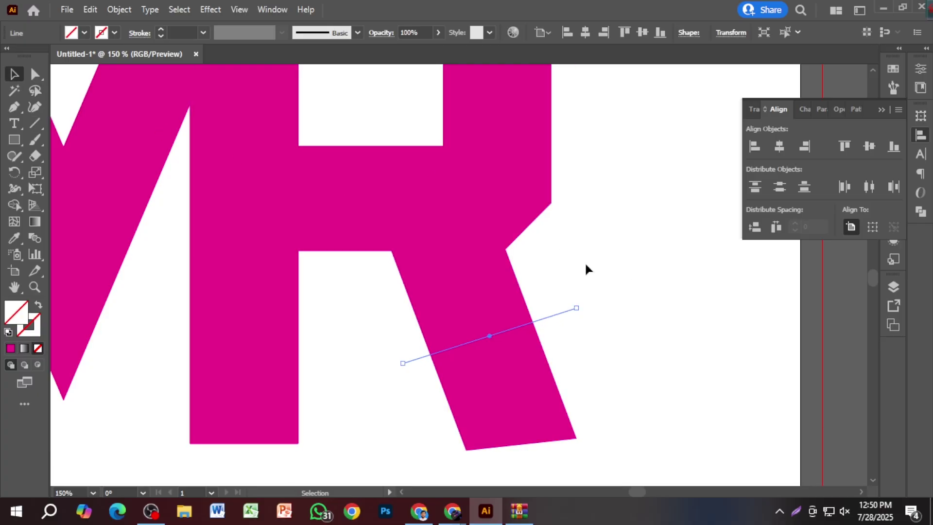
Cut away the part of the R's leg below the slanted line with the Shape Builder tool
click(612, 279)
drag(619, 264, 538, 380)
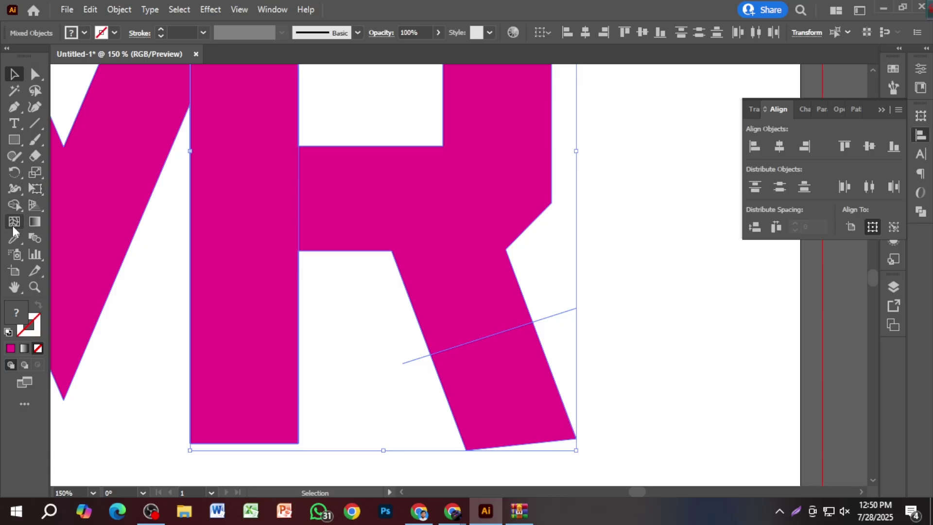
click(14, 204)
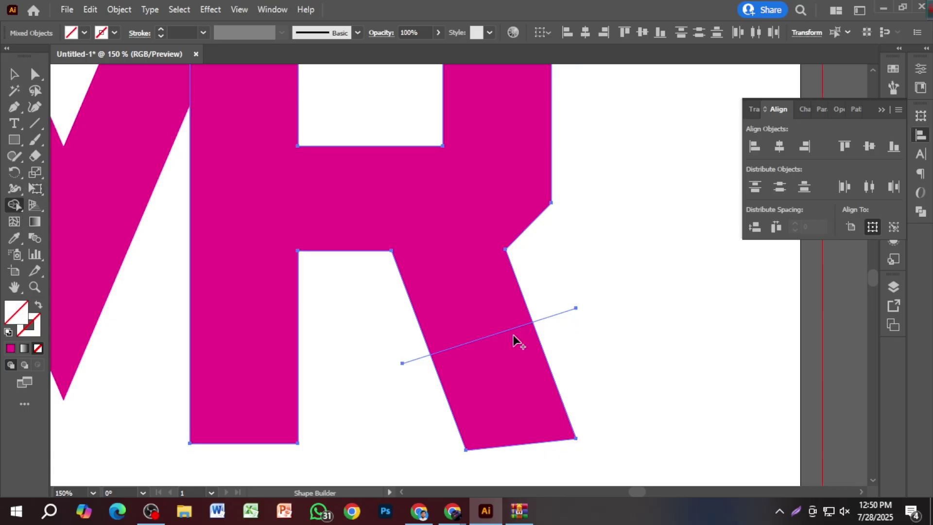
alt+click(527, 393)
click(14, 74)
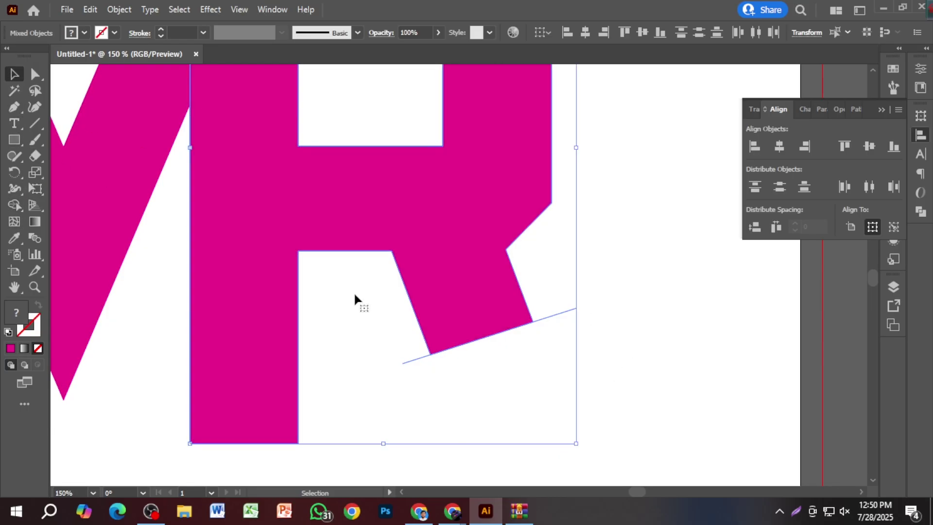
Delete the leftover cutting line at the end of the R's shortened leg
click(646, 386)
drag(562, 279, 580, 357)
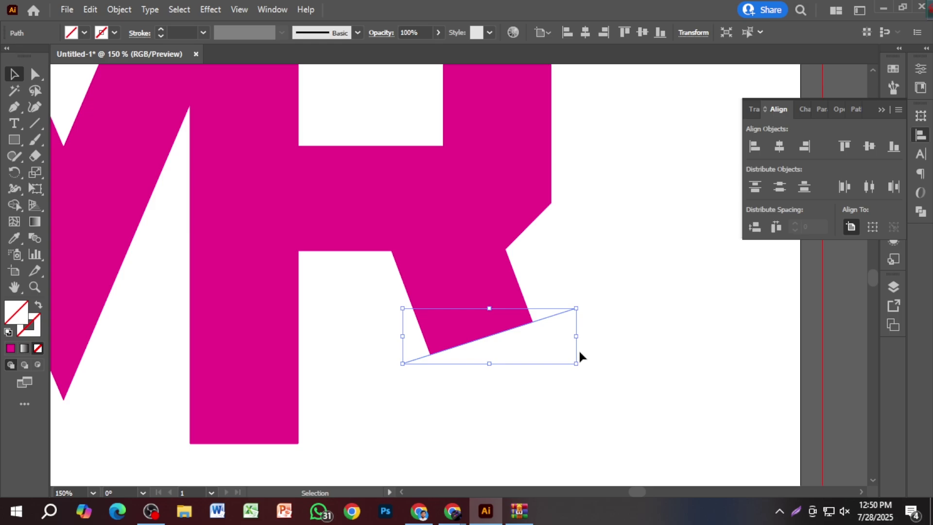
key(Delete)
key(ctrl+minus)
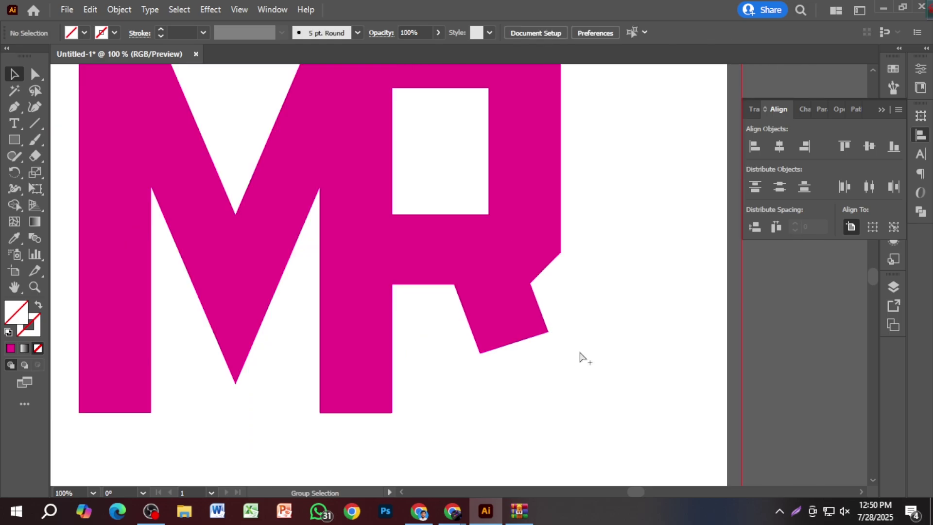
key(ctrl+minus)
key(a)
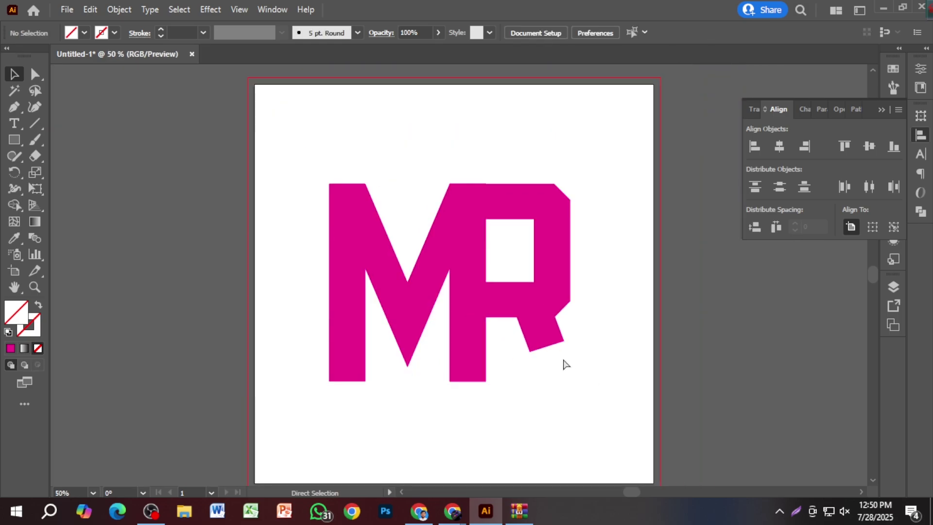
Add a line of point text below the R's shortened leg and enlarge it to about 66.84 pt
key(ctrl+plus)
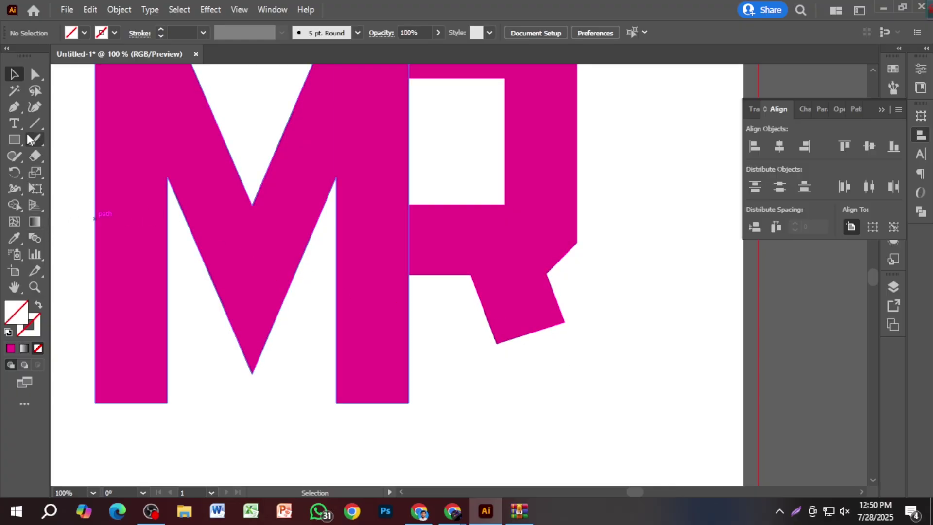
click(14, 124)
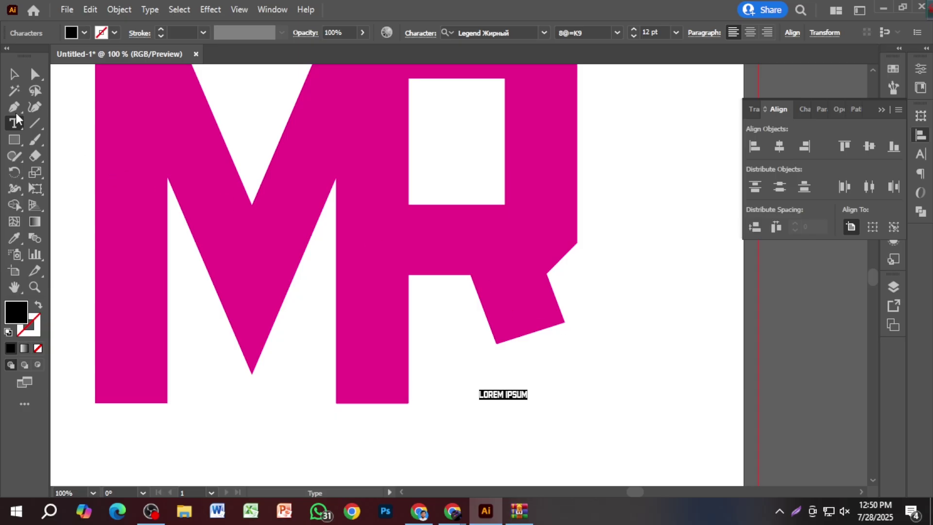
key(Escape)
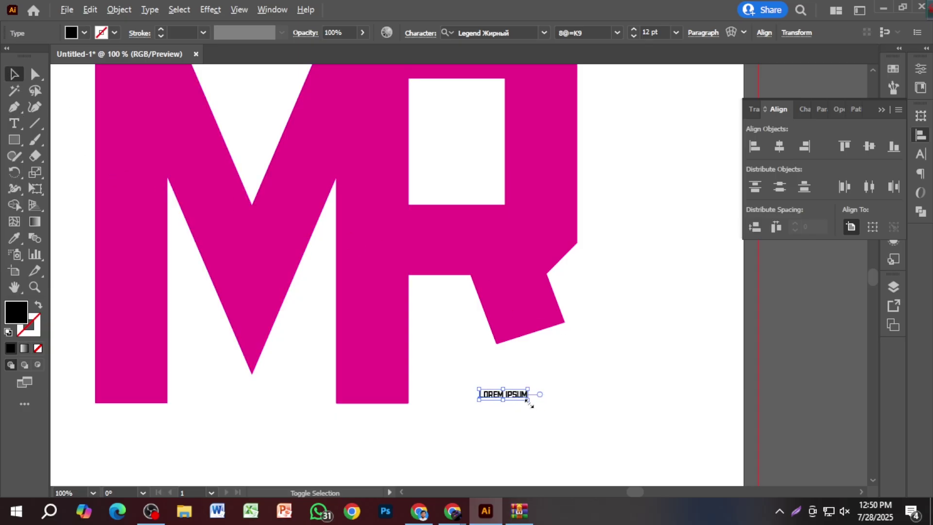
drag(530, 405, 642, 440)
Replace the placeholder text with "GRAPHIC DESIGNER"
key(t)
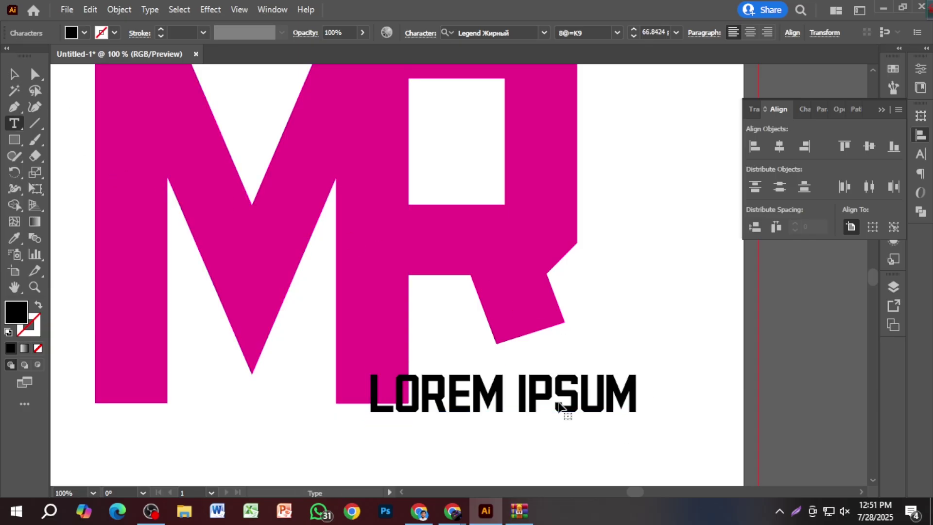
triple_click(560, 407)
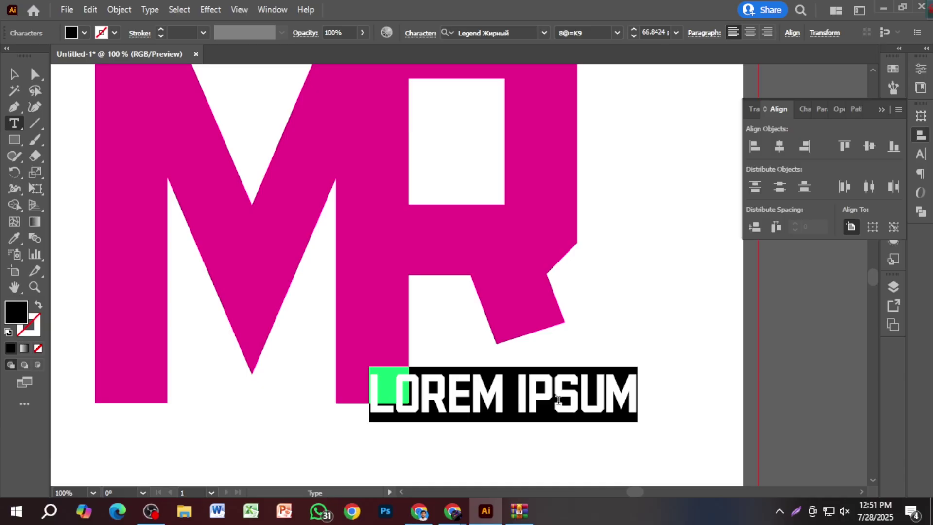
text(GRAPHIC)
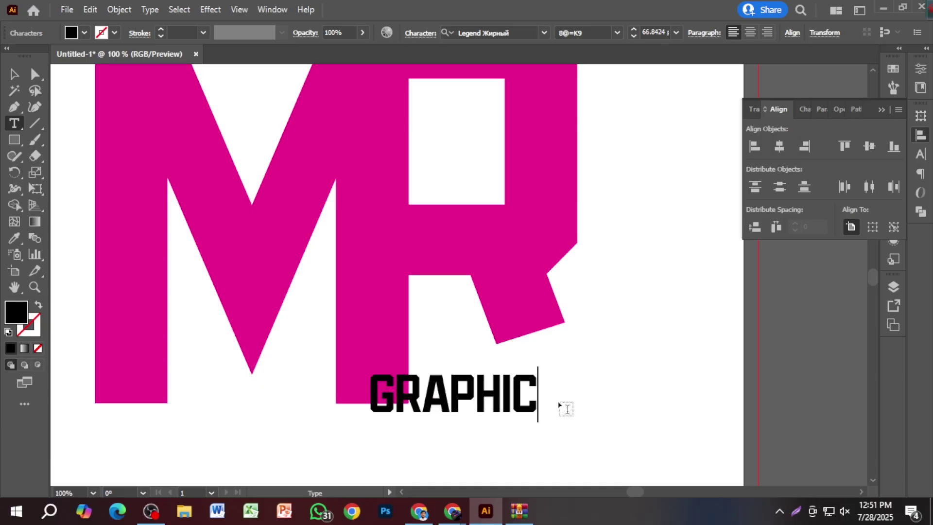
text( DESI)
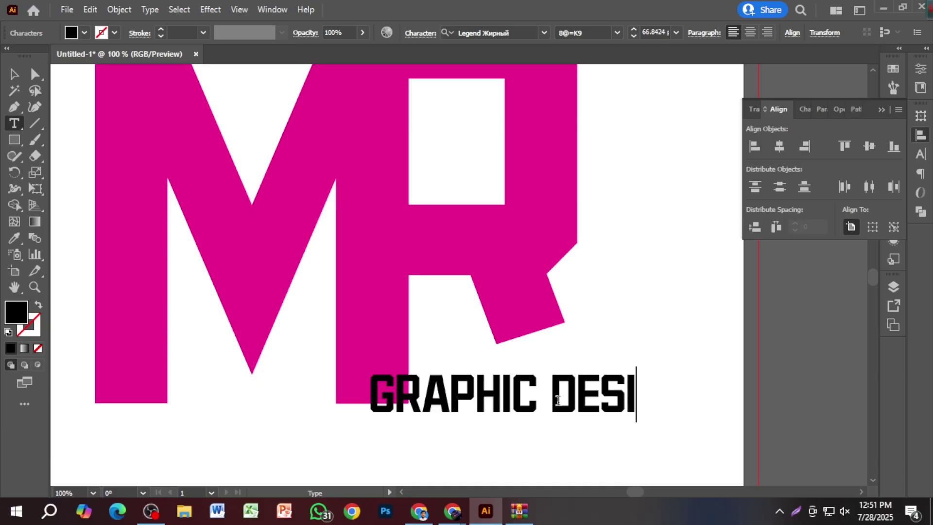
text(GNER)
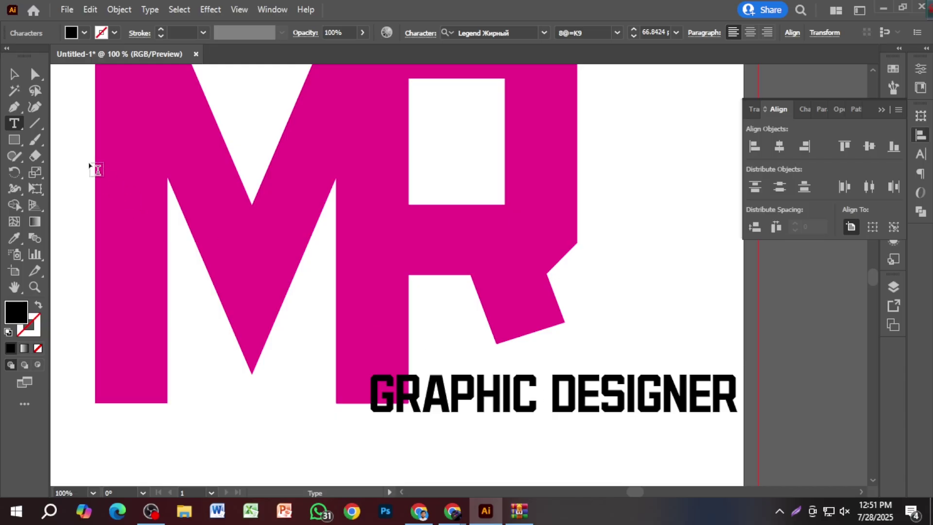
click(14, 74)
Shift the MR letters left and place the GRAPHIC DESIGNER text beside their base, within the artboard
drag(504, 389, 540, 368)
scroll(538, 365, down, 2)
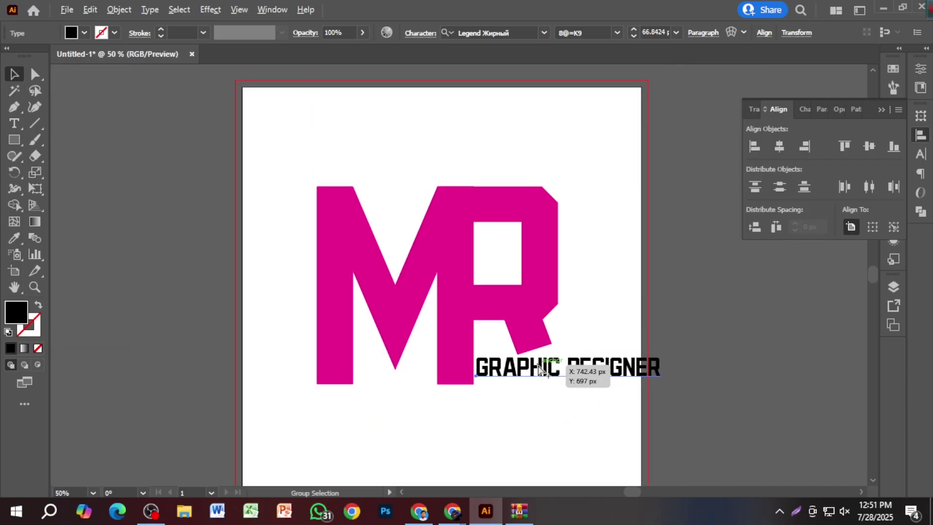
drag(388, 162, 509, 263)
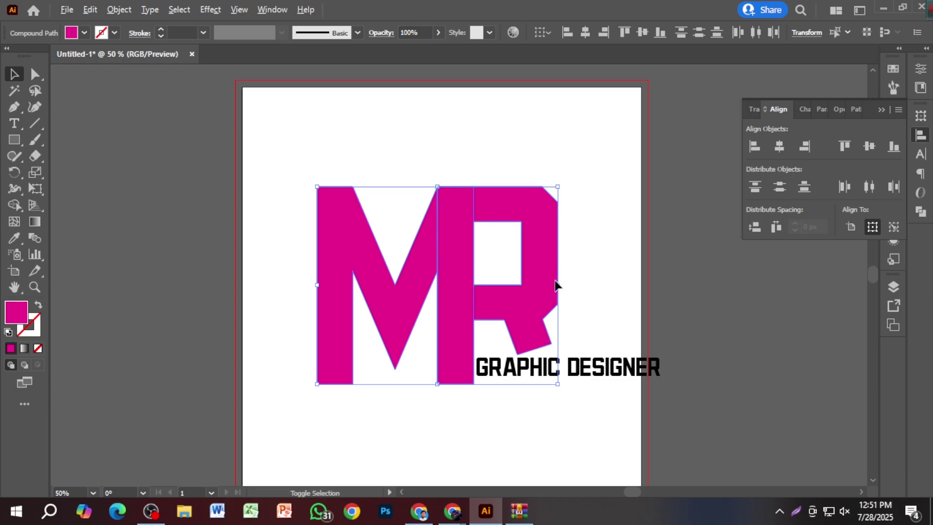
drag(515, 302, 464, 304)
click(551, 309)
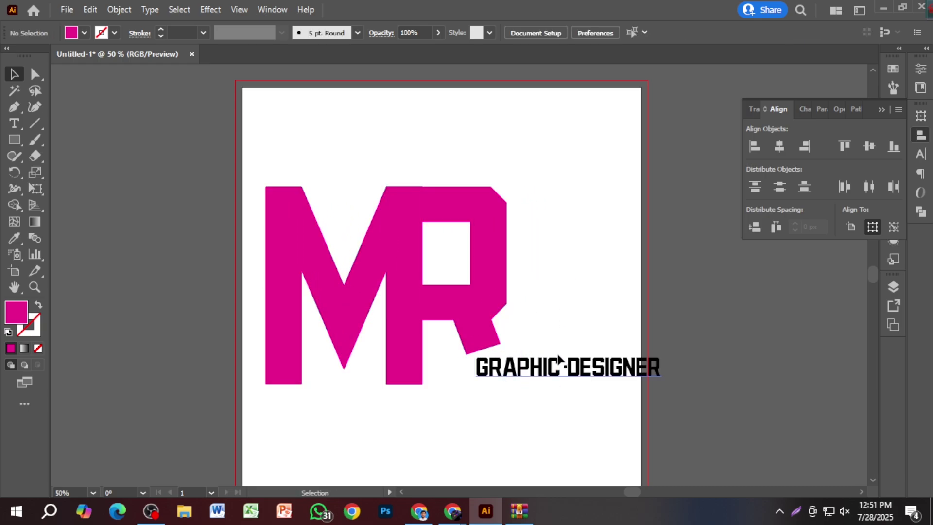
drag(506, 366, 477, 371)
click(342, 158)
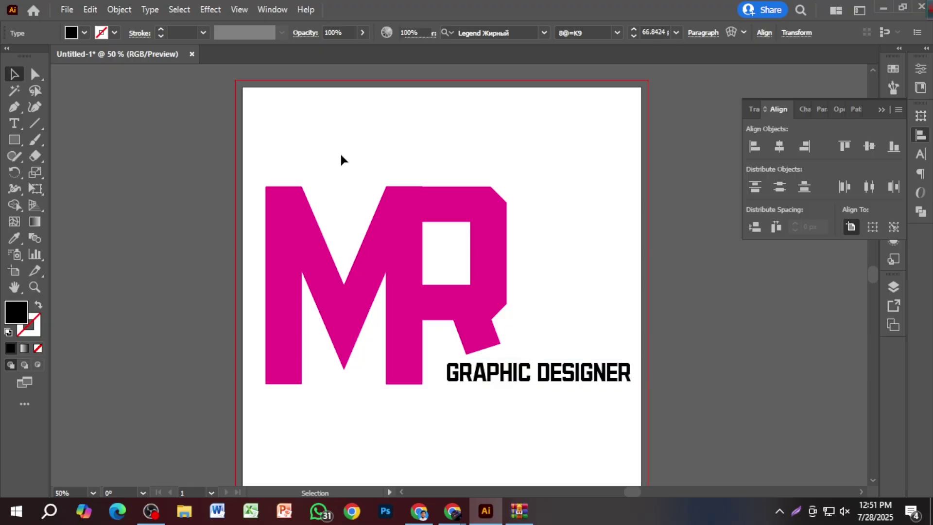
Scale the M and R down together and tuck the GRAPHIC DESIGNER text under the R's shortened leg
drag(342, 158, 485, 253)
drag(506, 285, 413, 305)
click(572, 301)
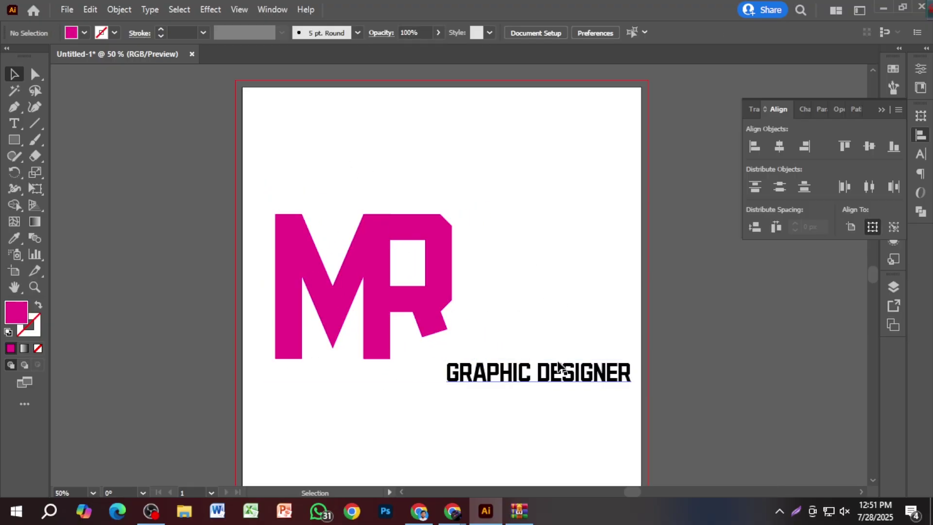
drag(556, 372, 533, 346)
scroll(317, 323, up, 2)
scroll(474, 328, down, 2)
scroll(545, 359, up, 4)
scroll(532, 348, down, 1)
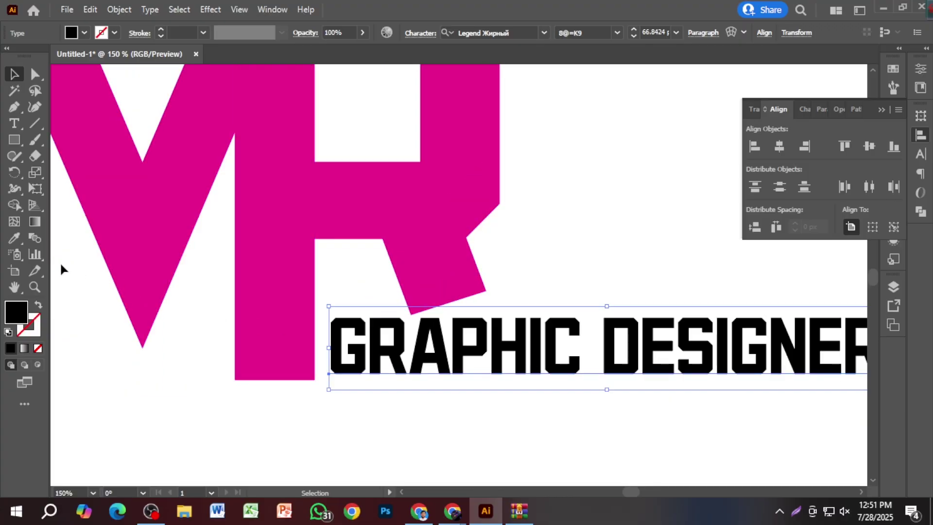
Recolour the GRAPHIC DESIGNER text magenta by sampling the M with the Eyedropper, and keep the text selected
key(i)
click(277, 245)
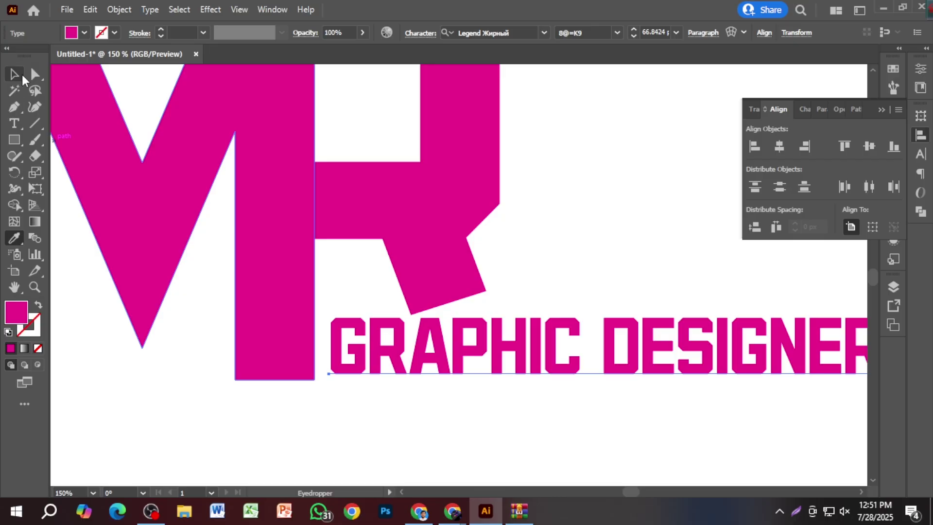
key(v)
click(630, 256)
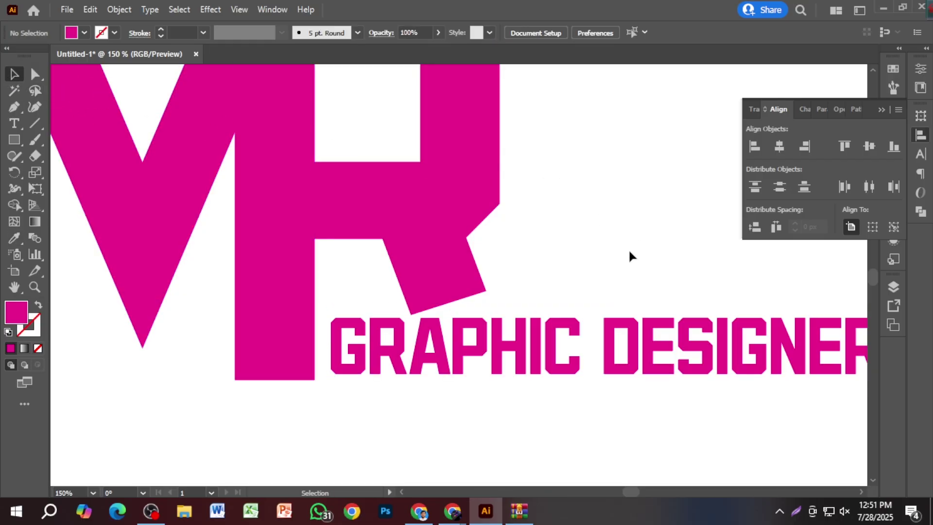
key(ctrl+minus)
key(ctrl+minus)
click(625, 291)
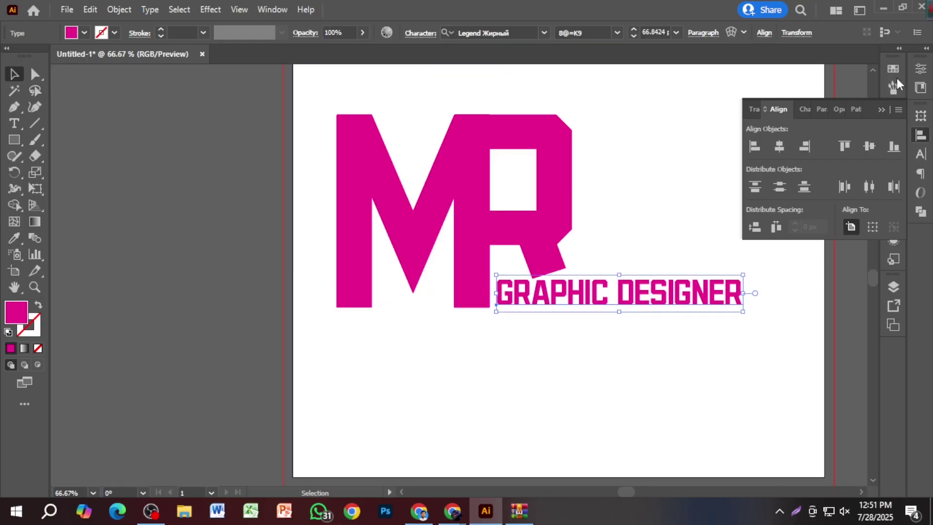
Recolour the GRAPHIC DESIGNER text blue by raising its cyan value to 100%, then deselect it
click(894, 107)
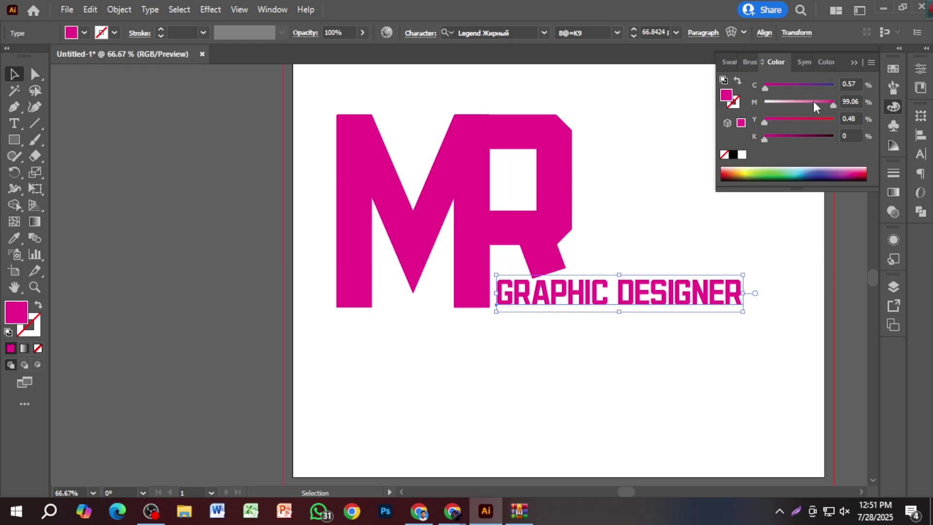
click(834, 86)
click(682, 266)
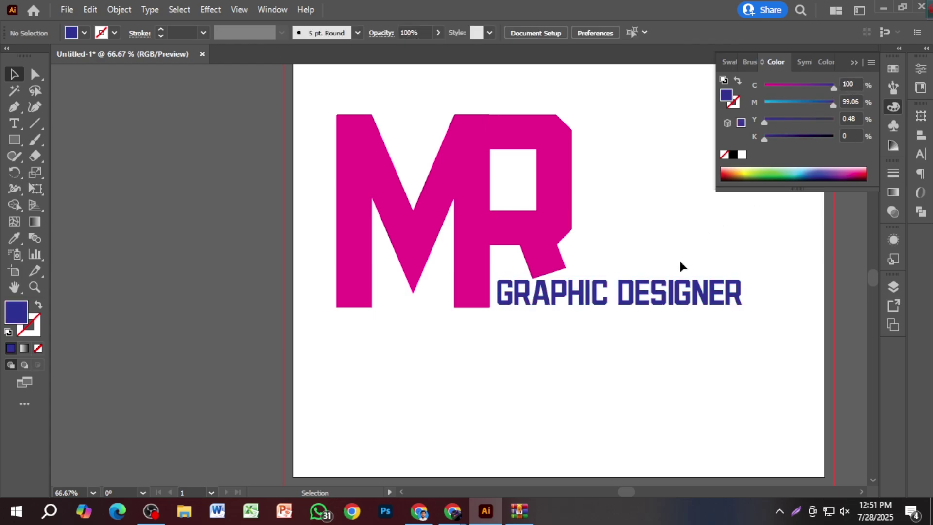
scroll(654, 261, up, 3)
scroll(437, 133, down, 1)
drag(438, 133, 666, 388)
click(552, 407)
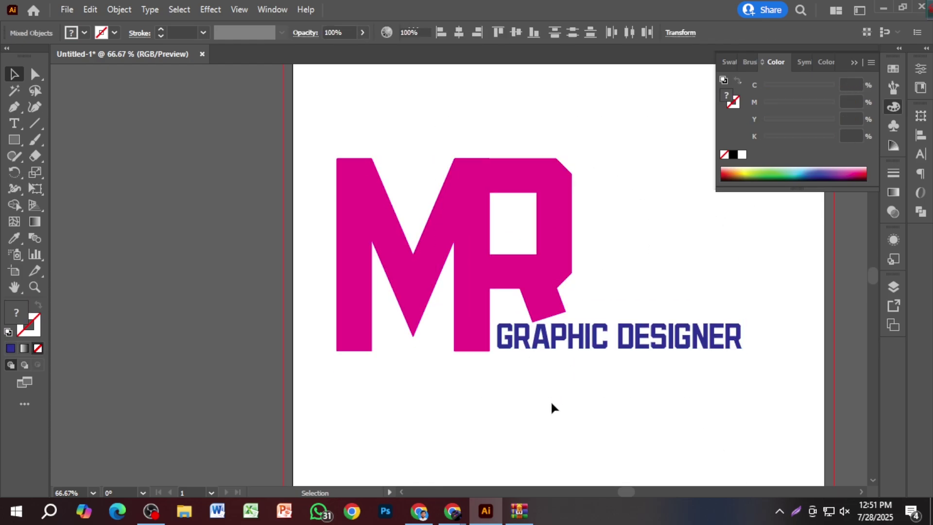
scroll(554, 407, down, 1)
drag(422, 198, 603, 434)
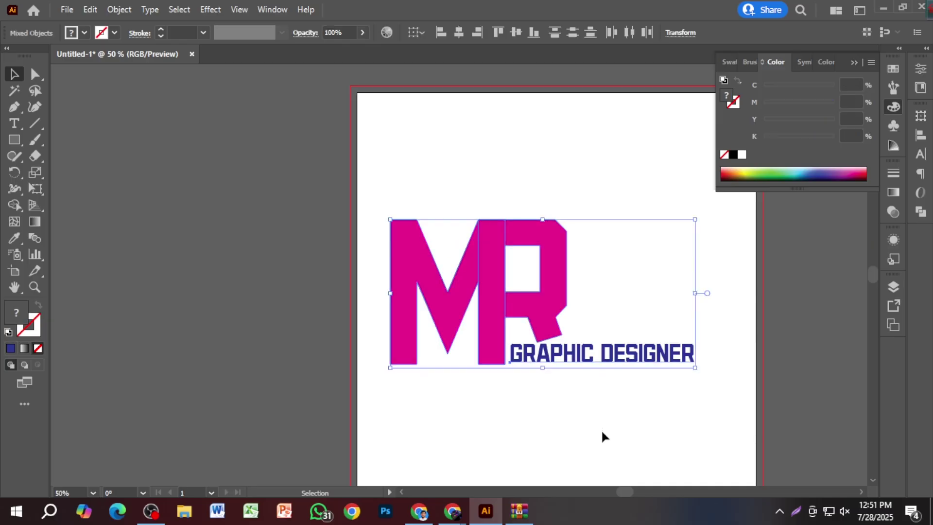
Delete the word DESIGNER from the tagline text so that it reads only GRAPHIC
scroll(635, 340, up, 2)
key(ctrl+alt)
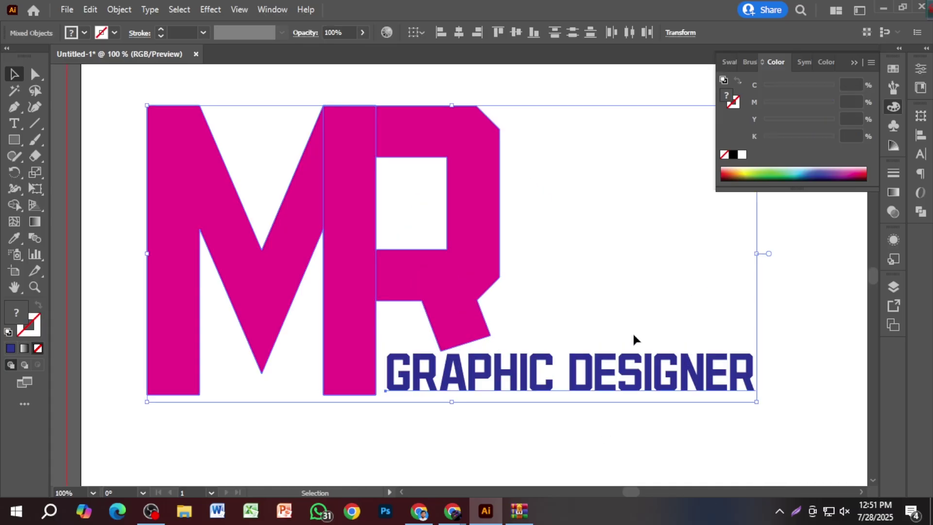
key(t)
click(556, 383)
drag(563, 377, 844, 387)
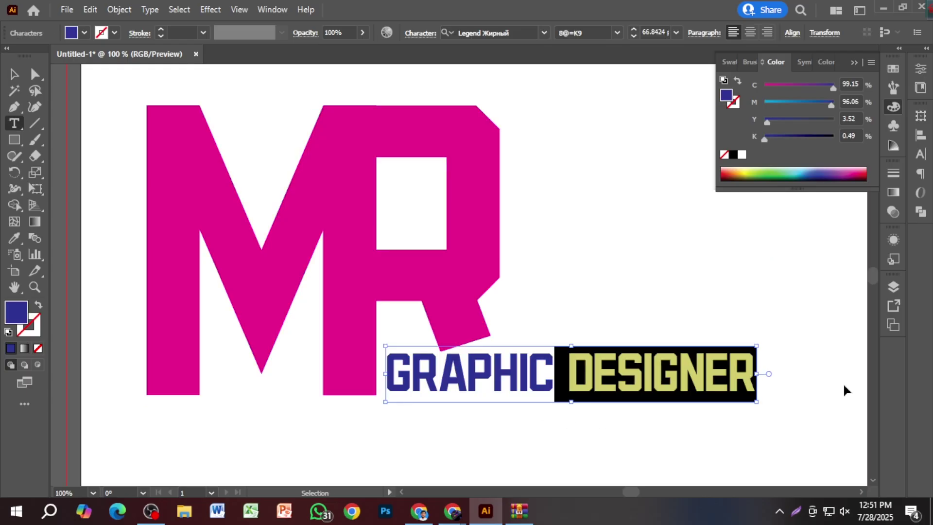
key(BackSpace)
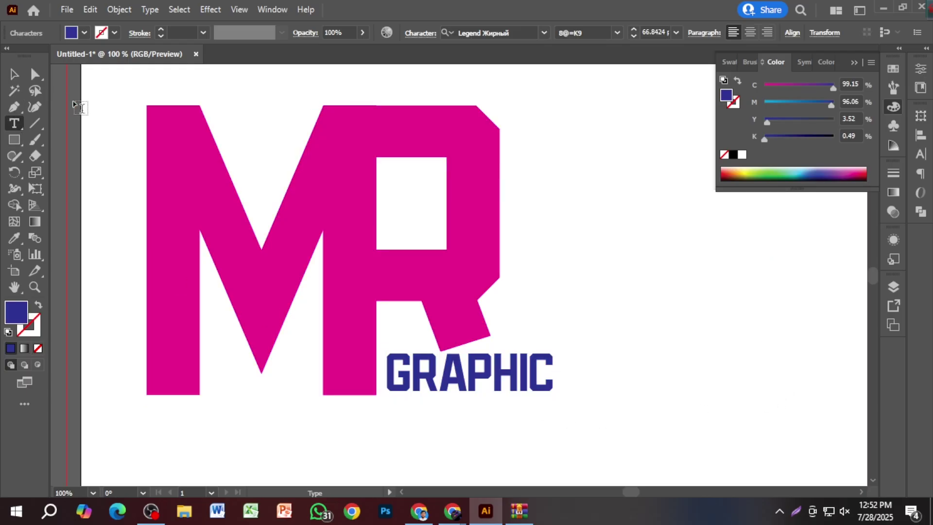
key(Escape)
Duplicate the GRAPHIC text below the original and change the copy's wording to "DESIGNER"
scroll(436, 282, down, 2)
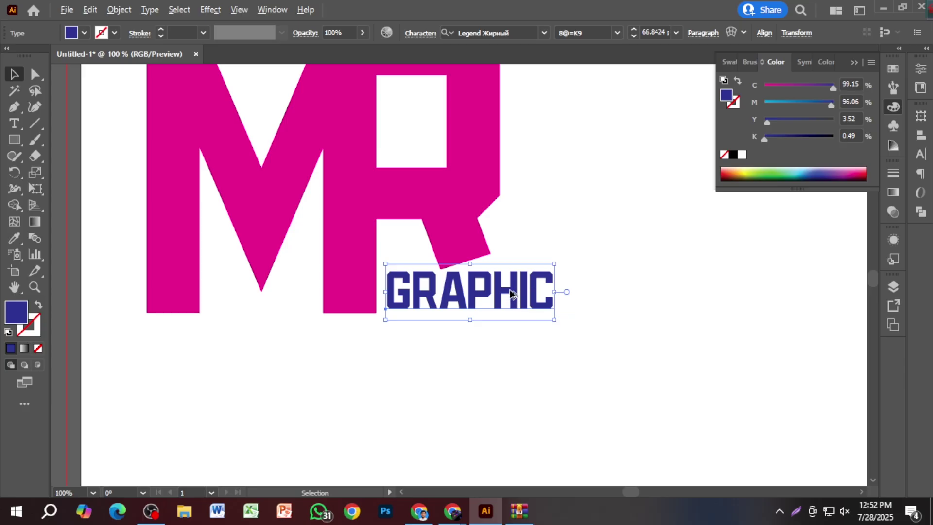
drag(513, 298, 515, 365)
key(t)
double_click(517, 362)
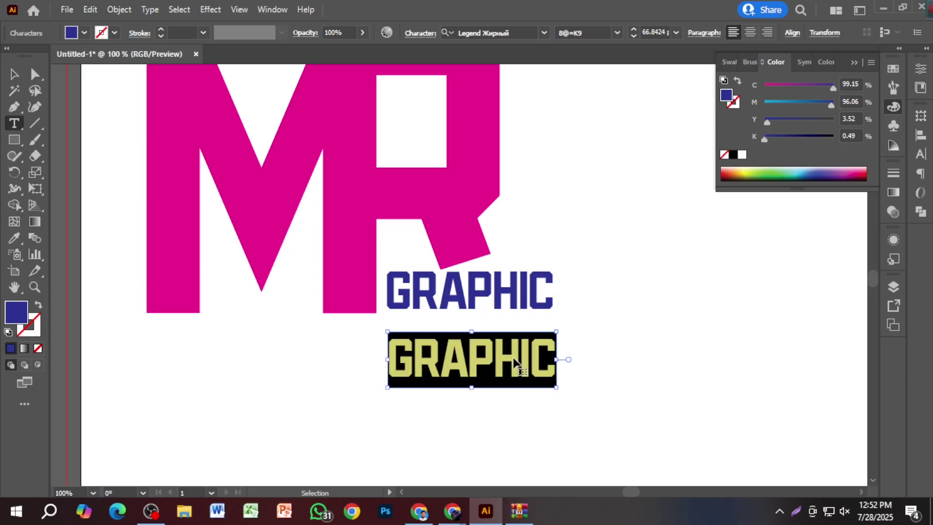
text(DESIGNER)
key(Escape)
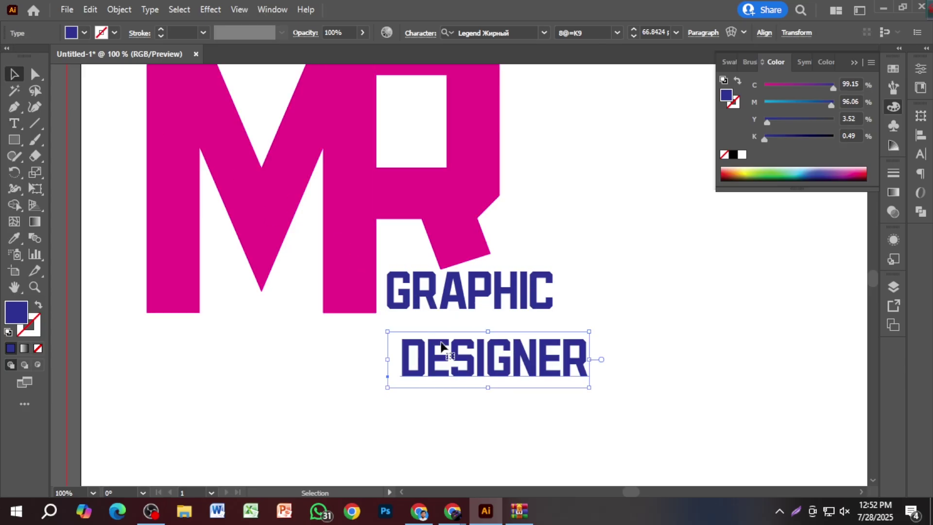
Stack DESIGNER directly under GRAPHIC and scale both lines down to about 32.7 pt, beneath the R's leg beside the M's stem
drag(457, 357, 446, 335)
click(501, 410)
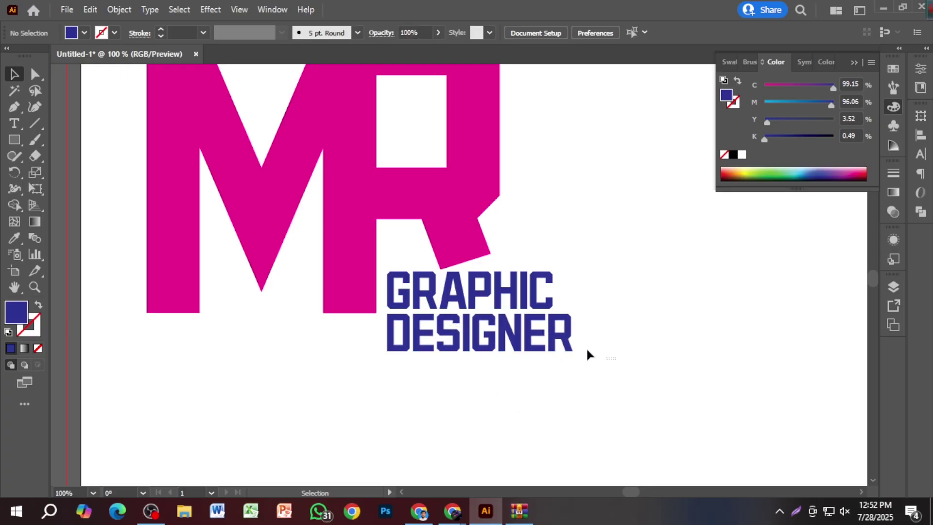
click(520, 319)
drag(574, 313, 530, 313)
drag(470, 315, 462, 297)
drag(473, 296, 500, 304)
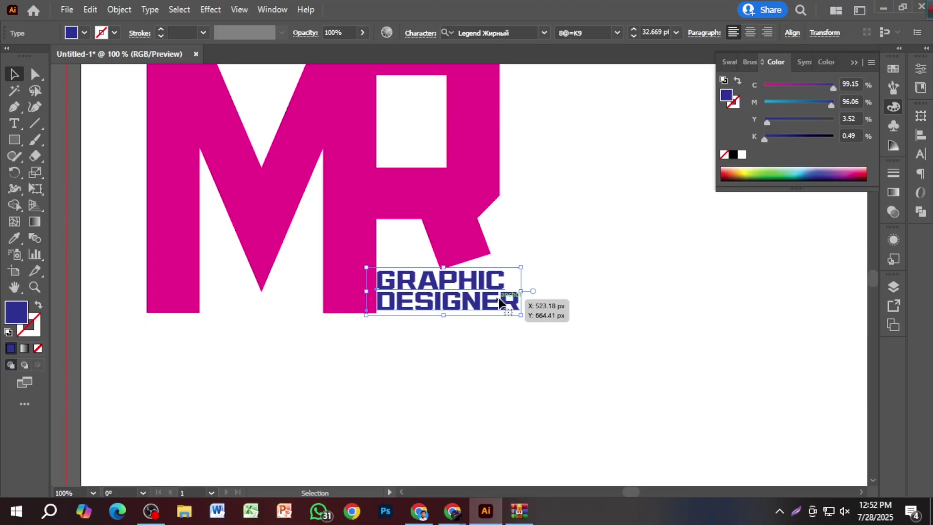
click(445, 358)
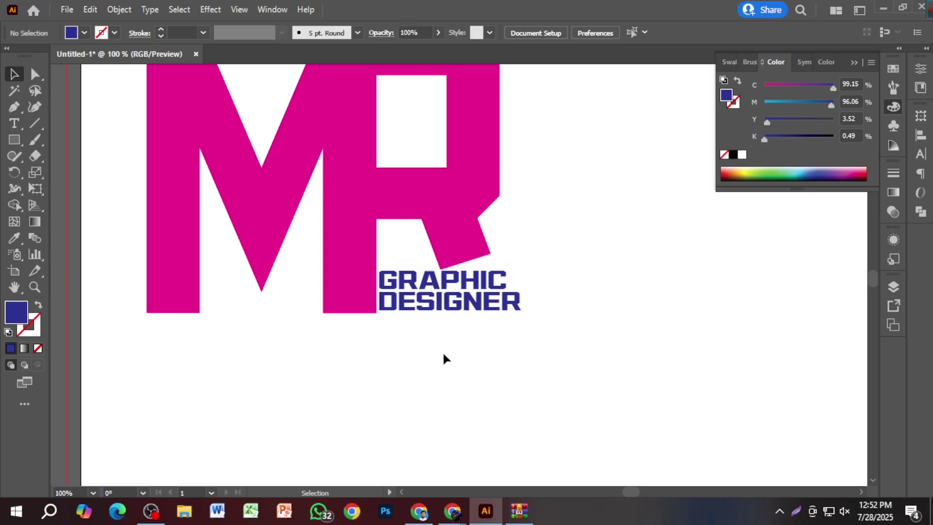
Show the rulers and place a vertical guide along the R's right edge
key(ctrl+r)
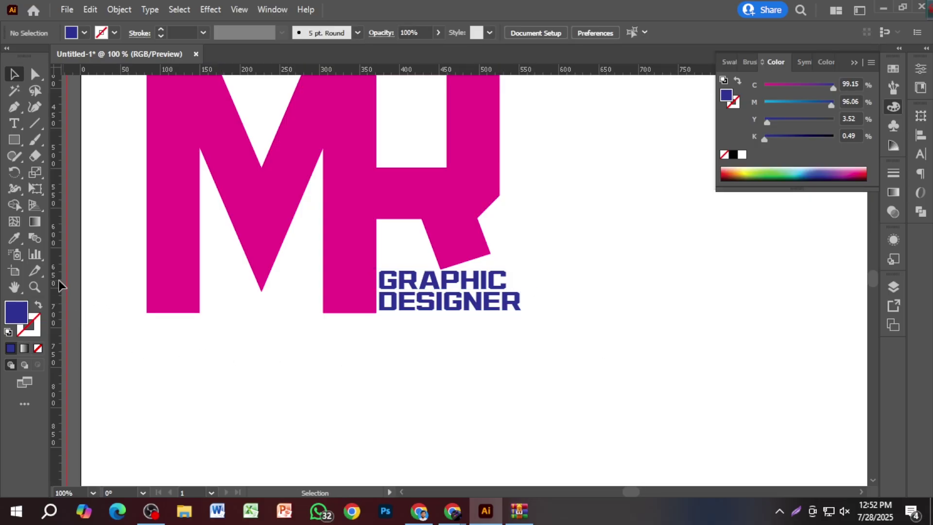
drag(58, 287, 555, 354)
drag(503, 364, 501, 365)
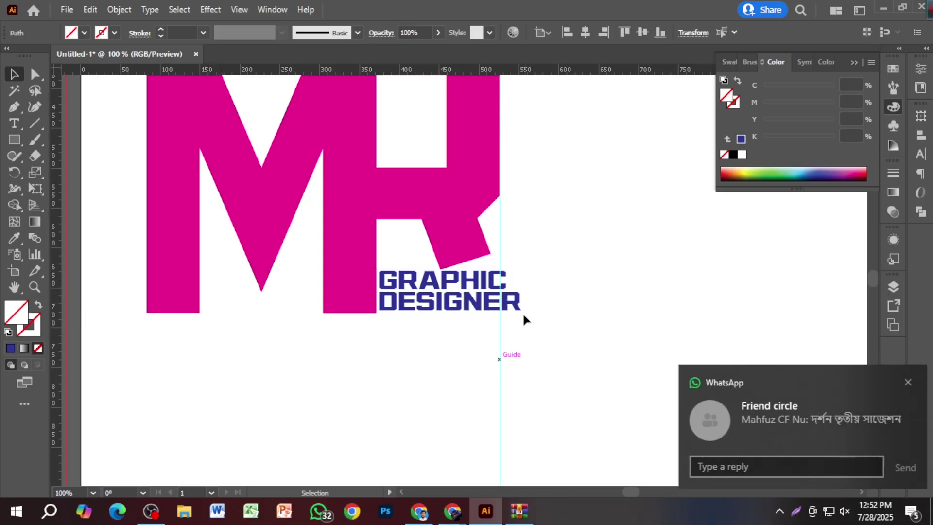
click(904, 382)
Resize the GRAPHIC and DESIGNER lines together to fit between the M's right stem and the vertical guide
click(486, 305)
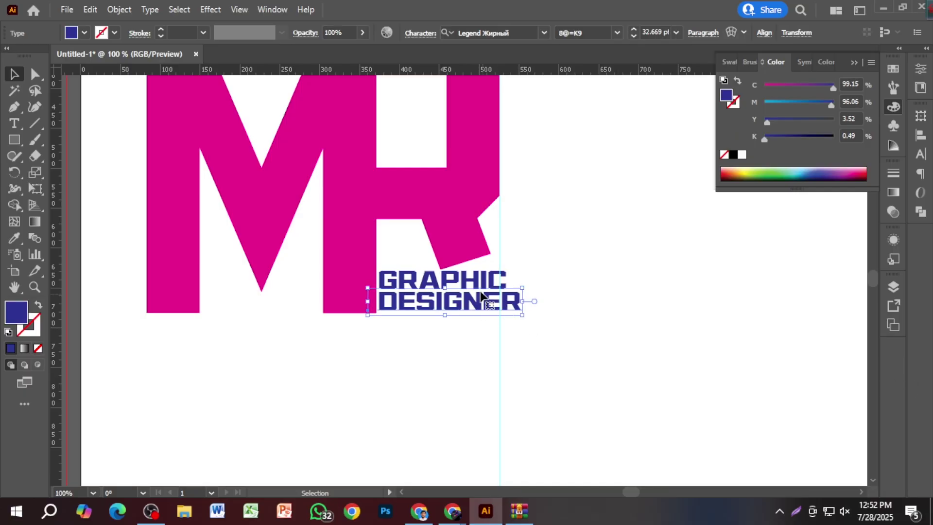
drag(481, 295, 500, 313)
scroll(423, 273, up, 4)
click(416, 316)
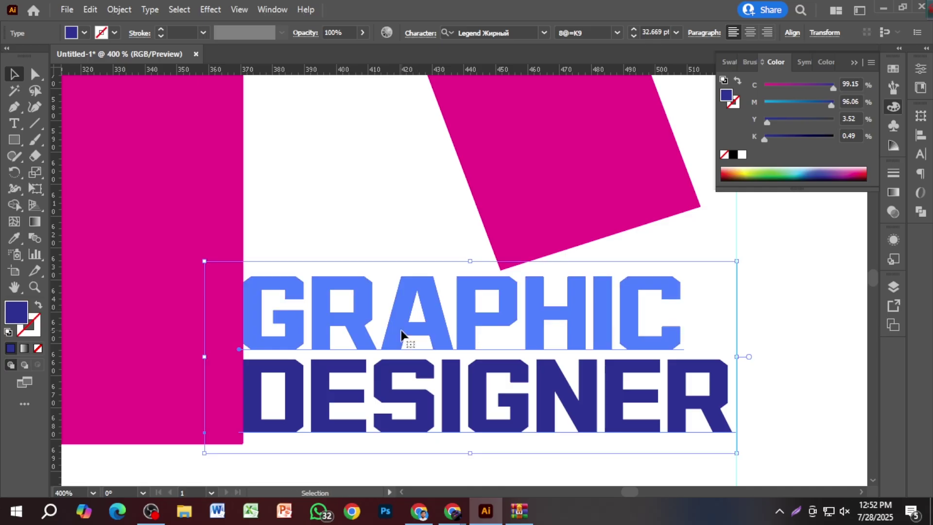
drag(207, 356, 213, 354)
scroll(382, 377, down, 1)
click(463, 457)
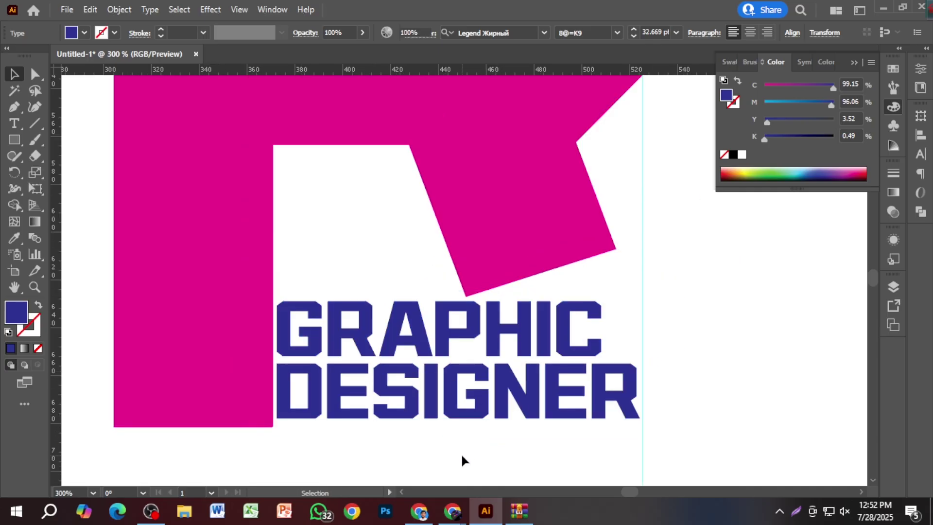
Check the whole logo and move the vertical guide off the artboard
scroll(475, 454, down, 2)
scroll(479, 455, down, 2)
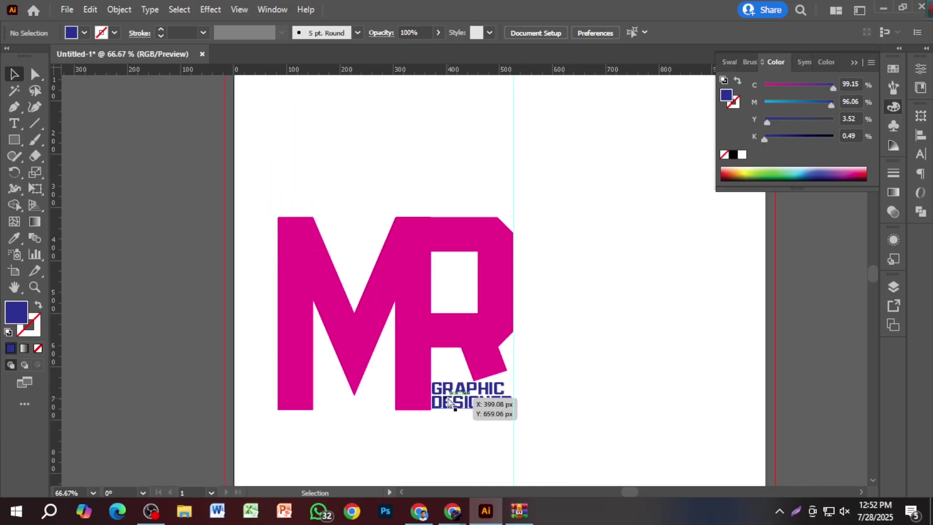
scroll(474, 398, up, 2)
scroll(517, 406, down, 2)
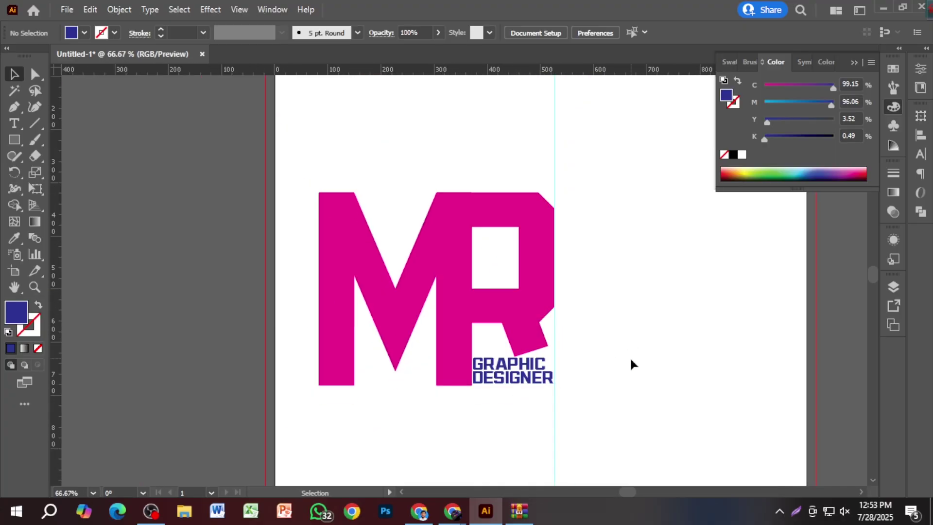
scroll(635, 365, up, 1)
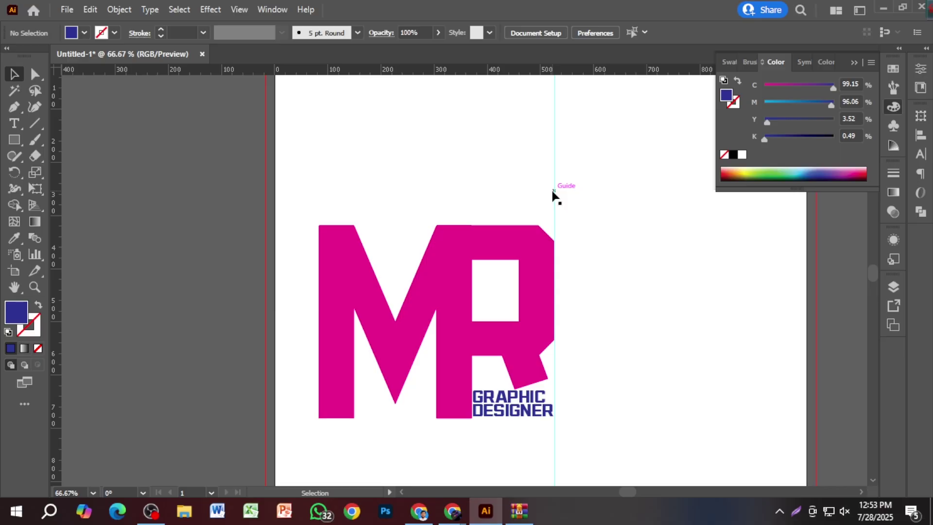
drag(554, 194, 206, 231)
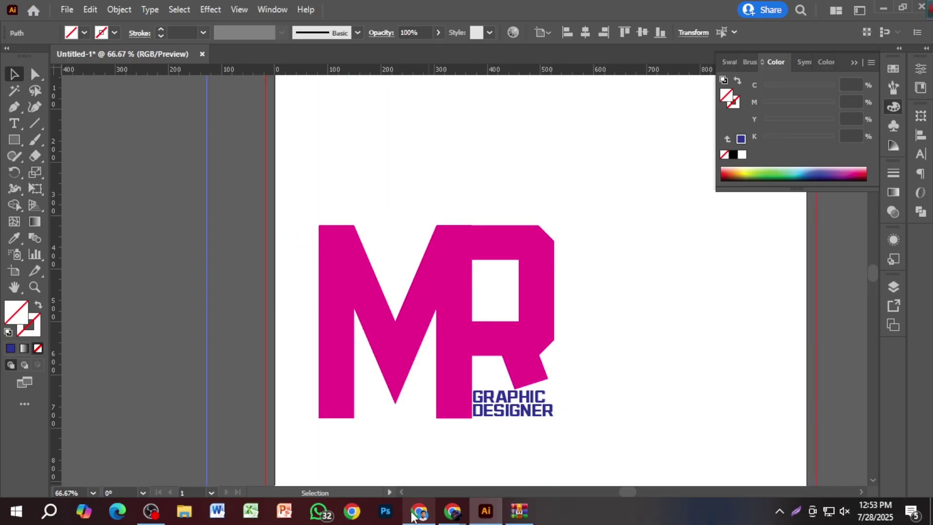
Switch to Chrome and search Google for "typography logo" in a new tab
mouse_move(417, 517)
click(420, 469)
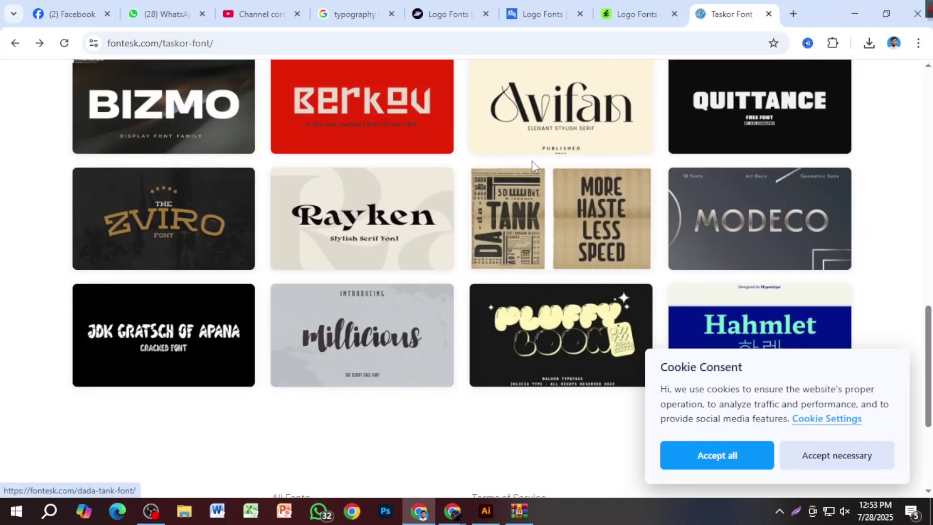
click(794, 14)
click(567, 42)
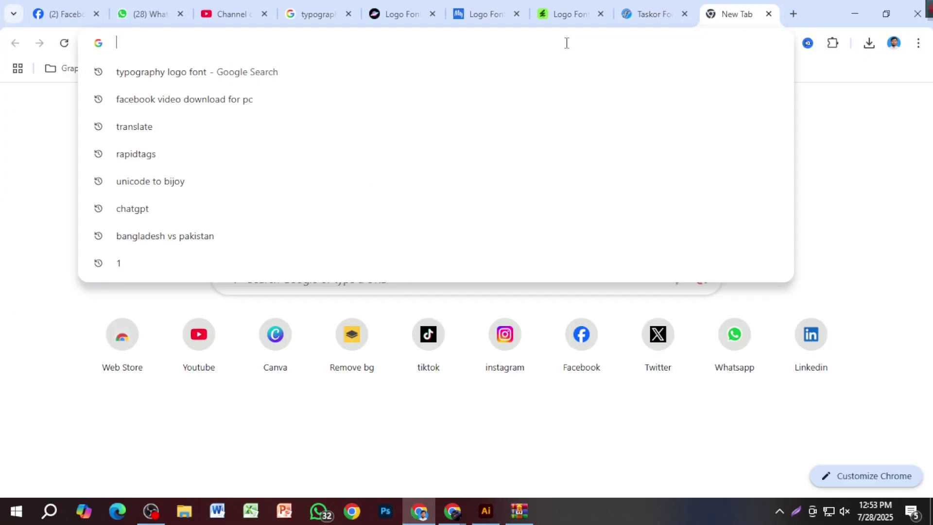
key(Down)
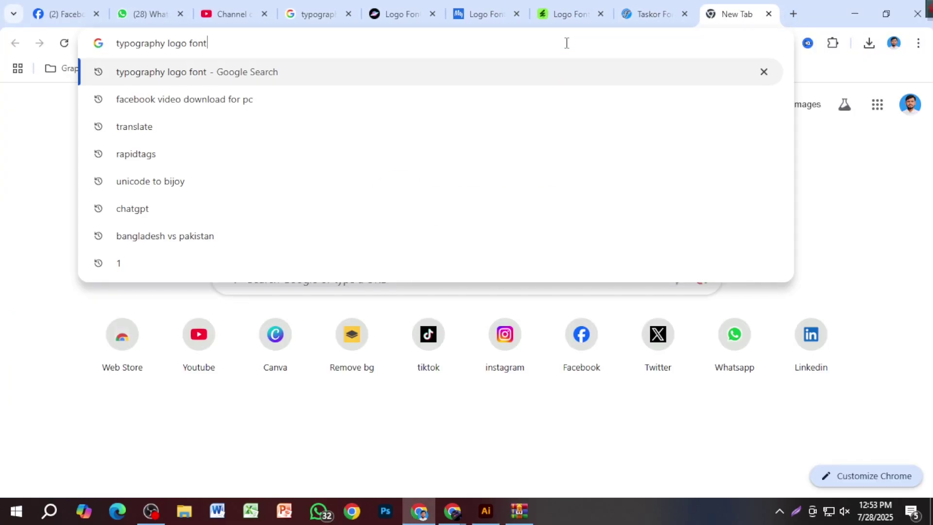
key(BackSpace)
key(BackSpace)
key(BackSpace)
key(BackSpace)
key(BackSpace)
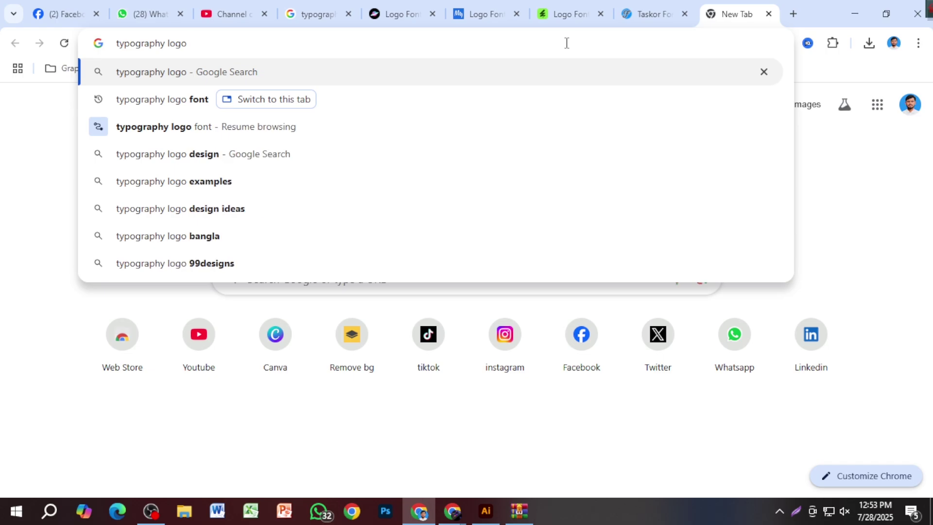
key(Return)
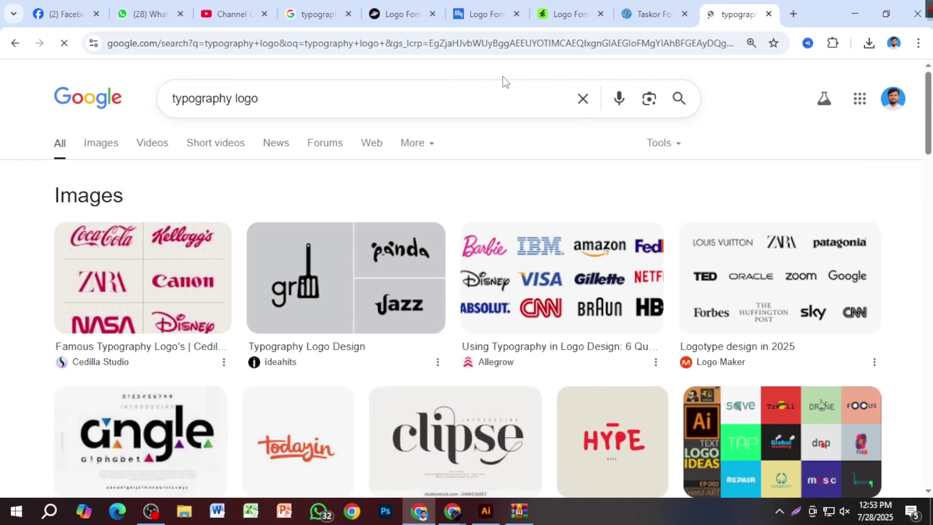
Browse the image results for typography logo examples
click(100, 145)
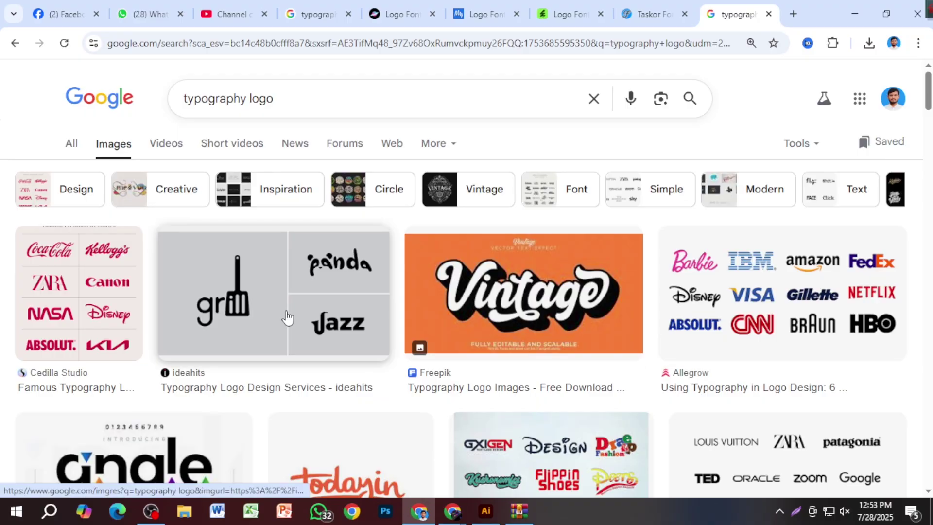
scroll(287, 318, down, 5)
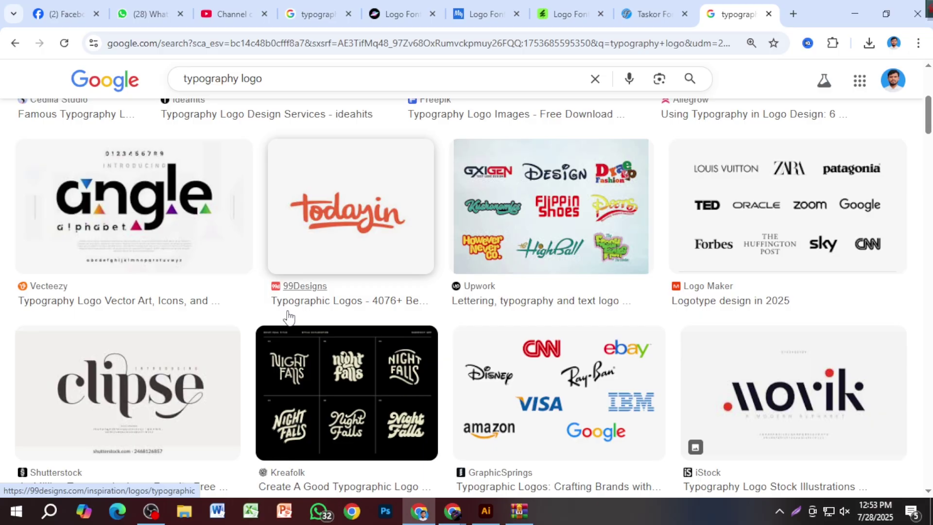
scroll(344, 287, down, 5)
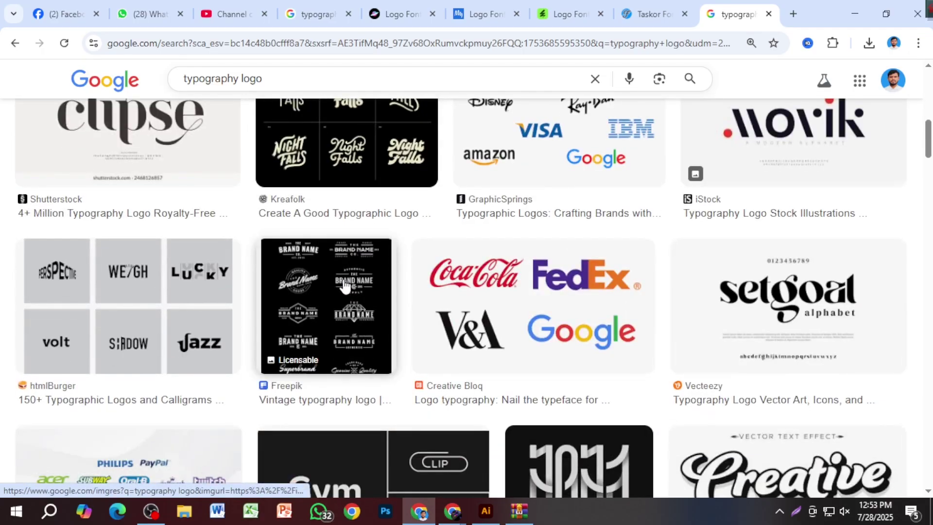
scroll(385, 331, down, 1)
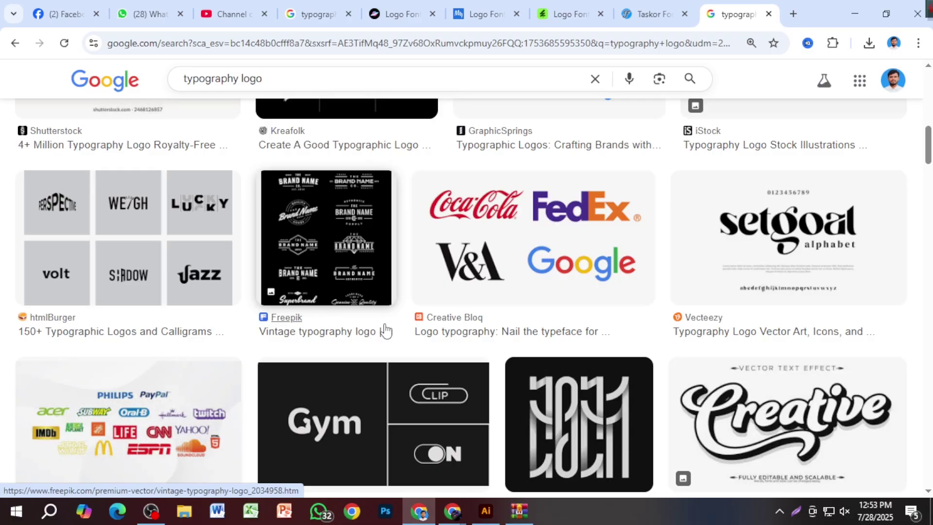
Examine the typography logo image results, previewing the Creative Bloq wordmark example and looking through the other logo designs for inspiration
click(472, 223)
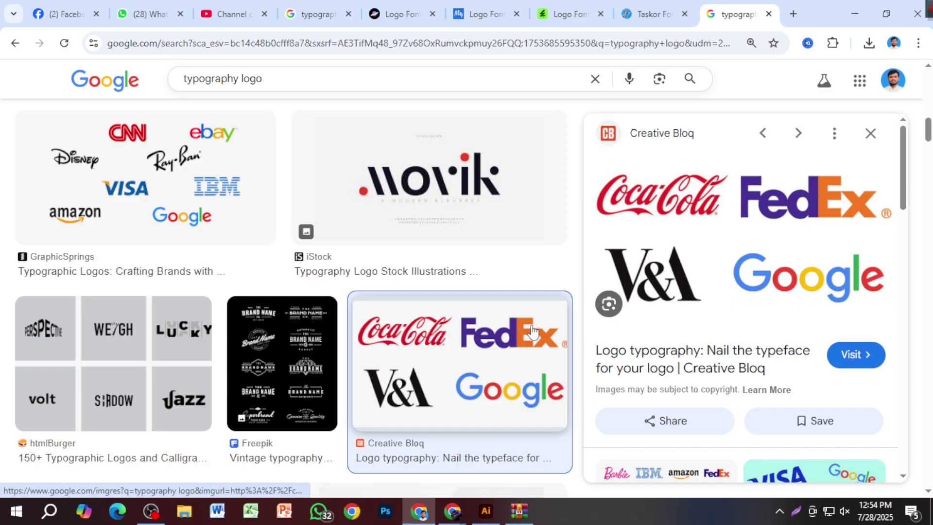
scroll(533, 332, down, 5)
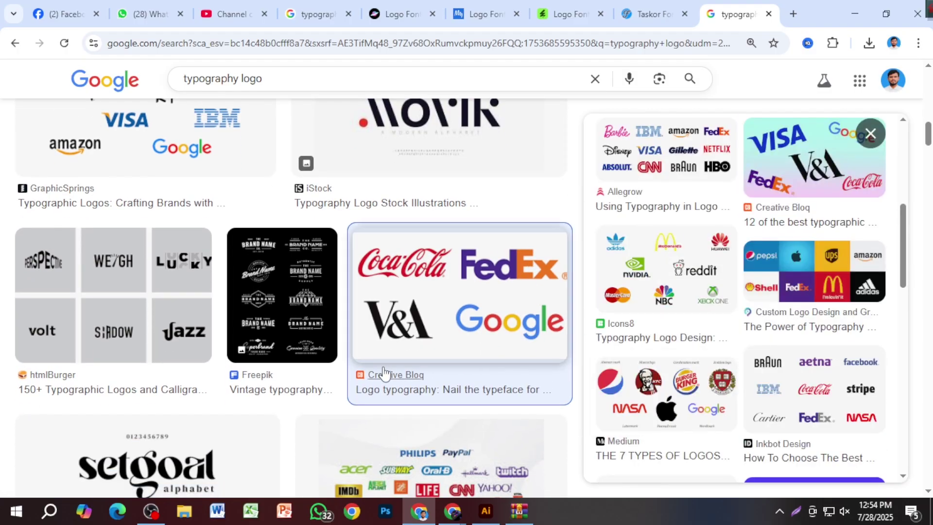
scroll(384, 375, down, 8)
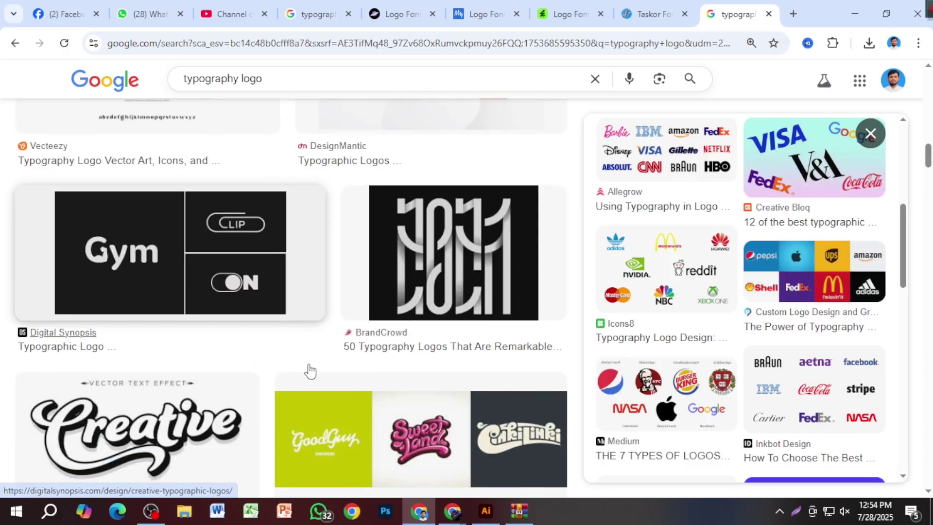
scroll(310, 371, down, 15)
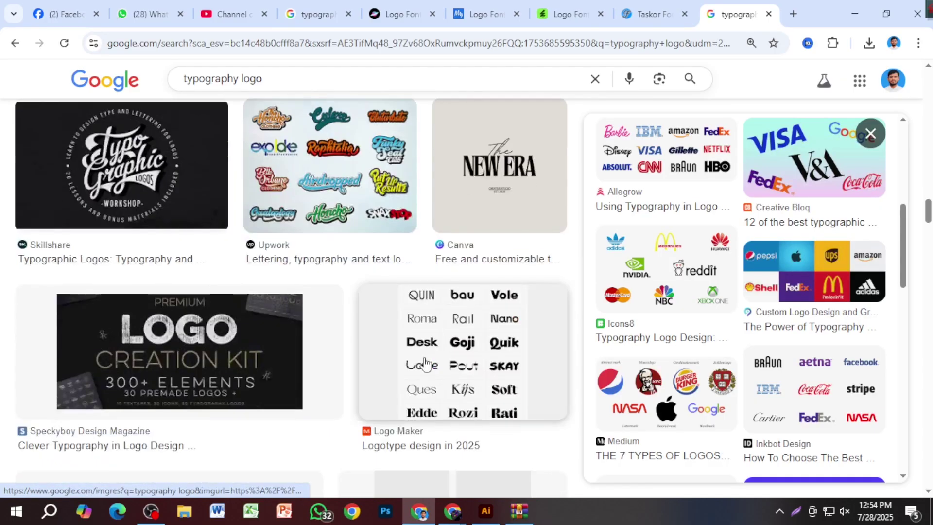
scroll(425, 363, down, 10)
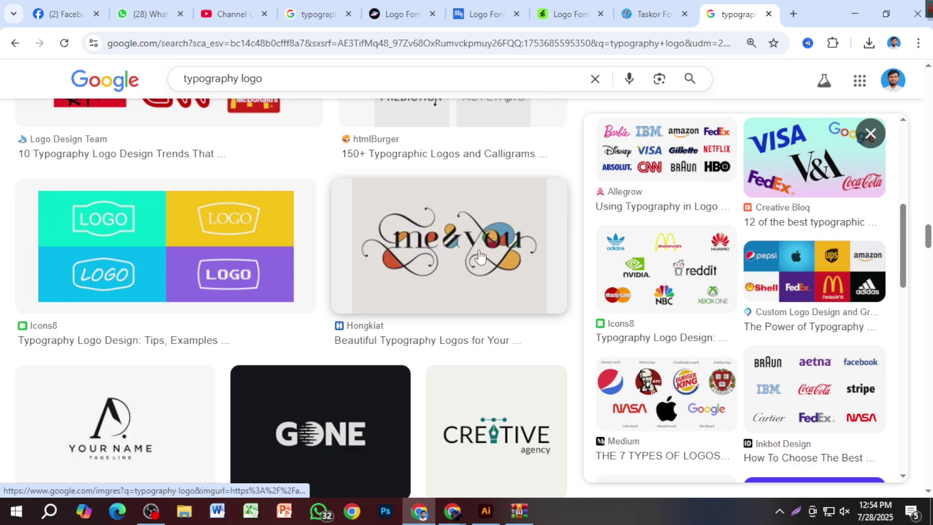
scroll(462, 338, down, 7)
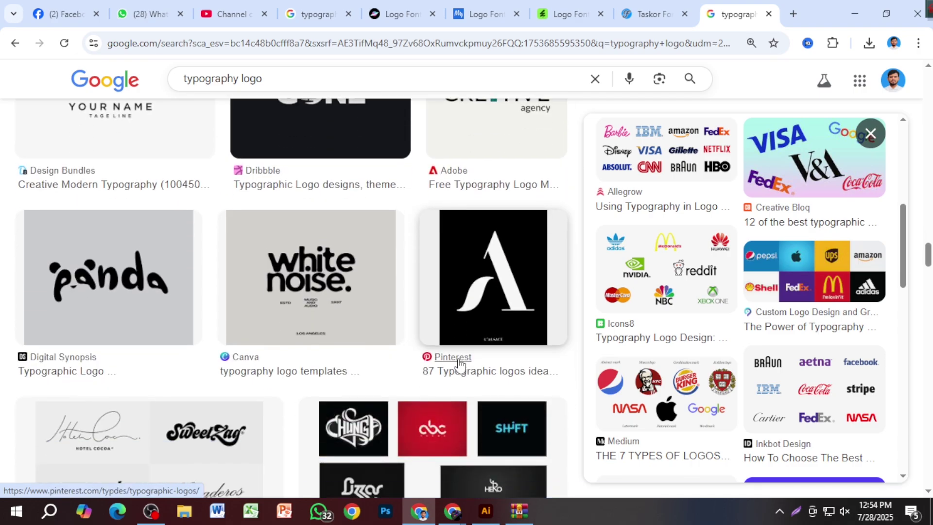
scroll(459, 402, down, 1)
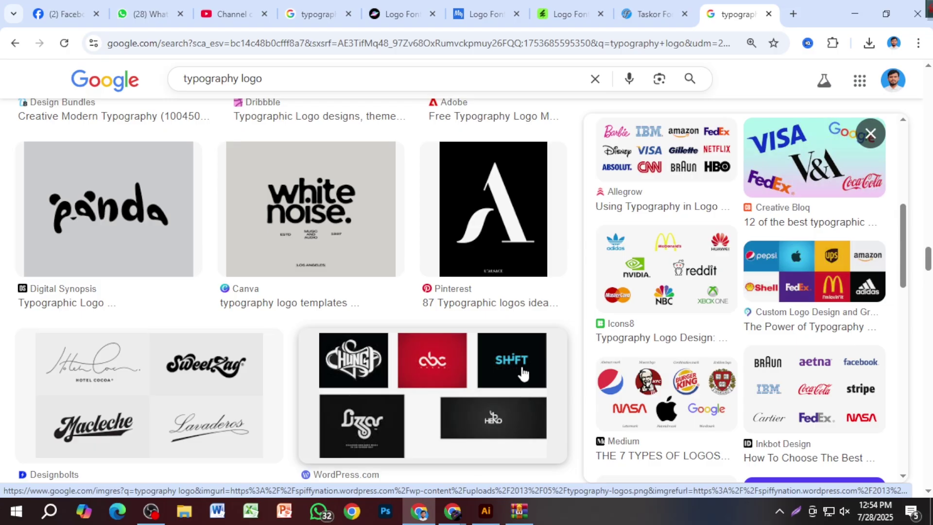
scroll(535, 370, down, 10)
scroll(602, 331, down, 8)
scroll(535, 341, down, 9)
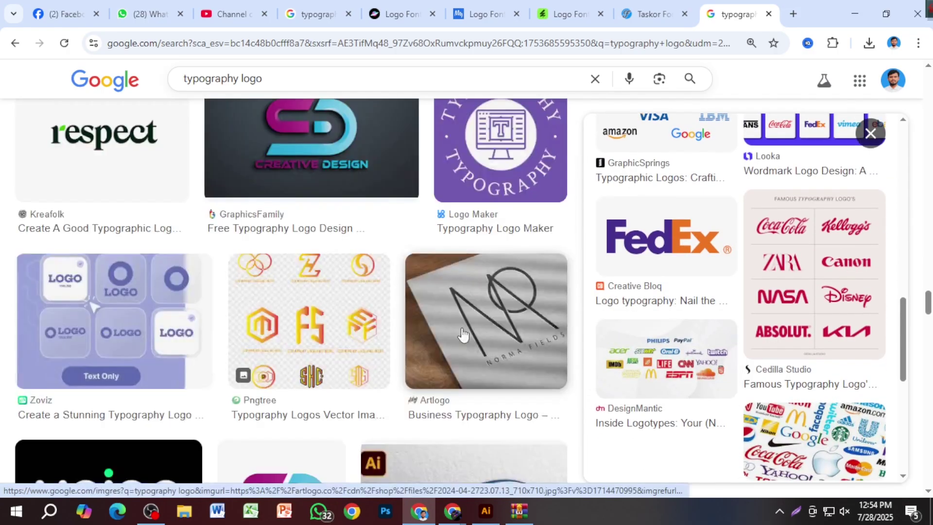
scroll(680, 340, down, 5)
scroll(505, 384, down, 4)
scroll(505, 384, down, 4)
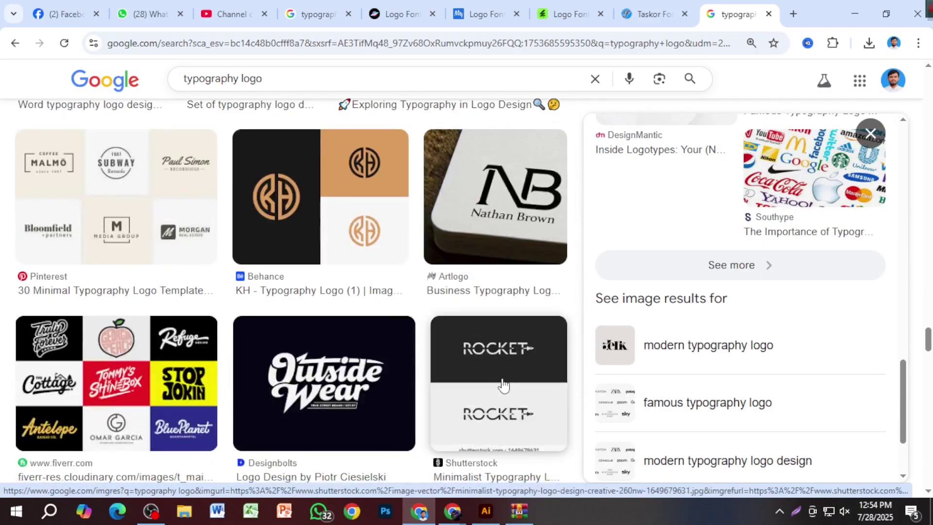
Switch to Illustrator and delete the magenta MR logo together with its GRAPHIC DESIGNER text from the artboard
click(486, 510)
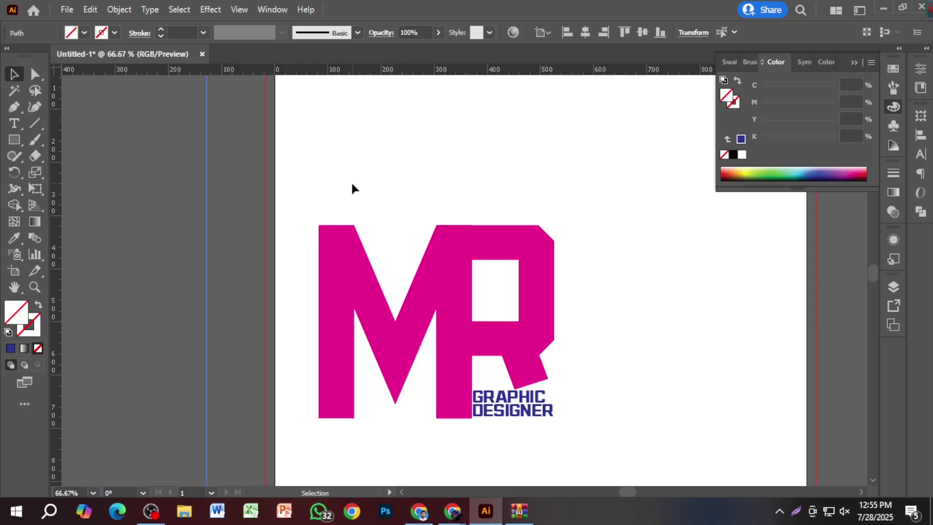
drag(352, 188, 566, 443)
key(Delete)
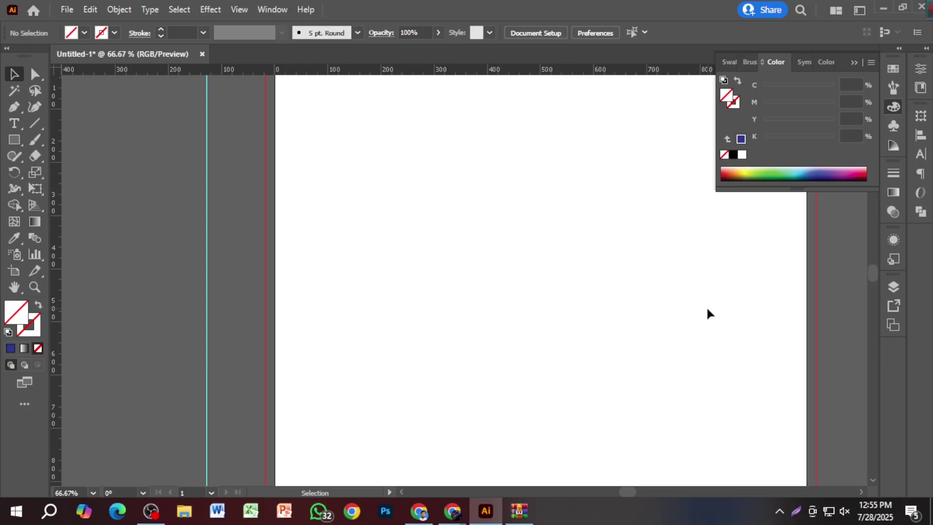
click(14, 123)
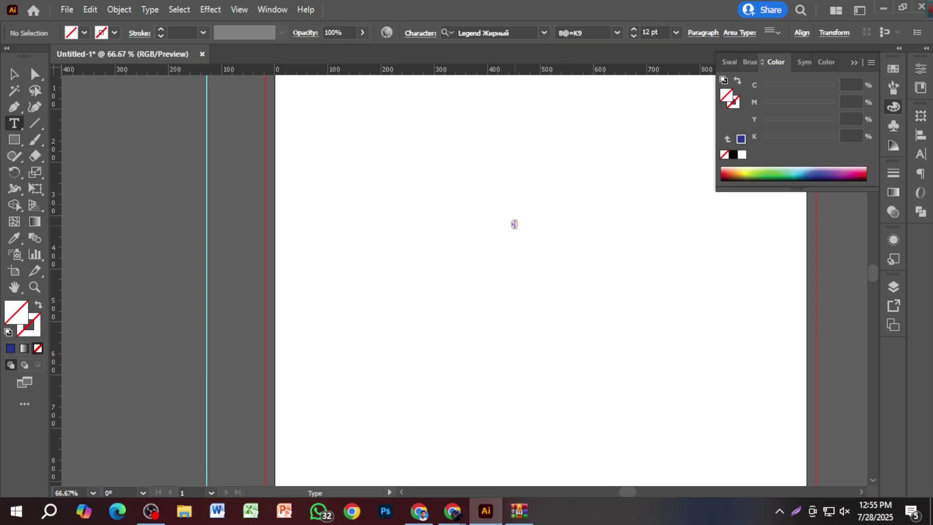
click(515, 224)
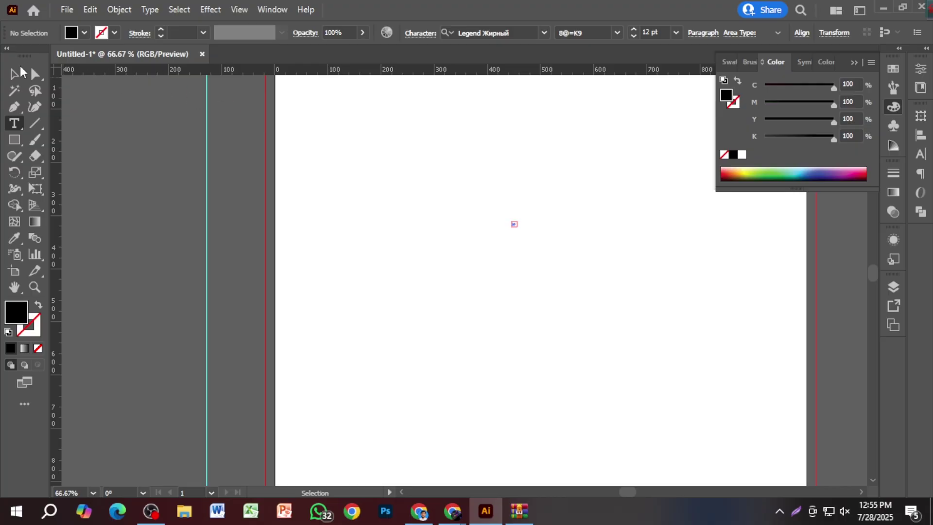
click(15, 73)
click(539, 277)
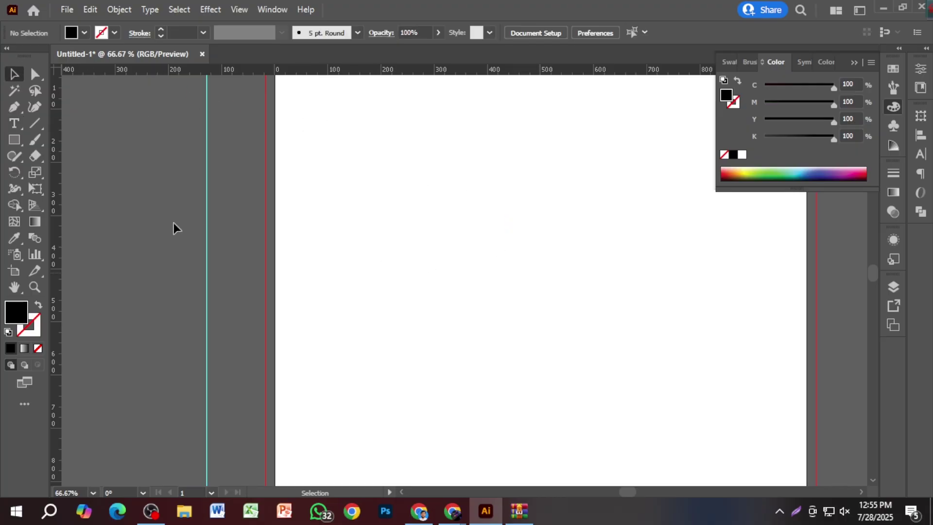
Add a point text object on the empty artboard and scale it up to about 117 pt
click(14, 123)
click(383, 271)
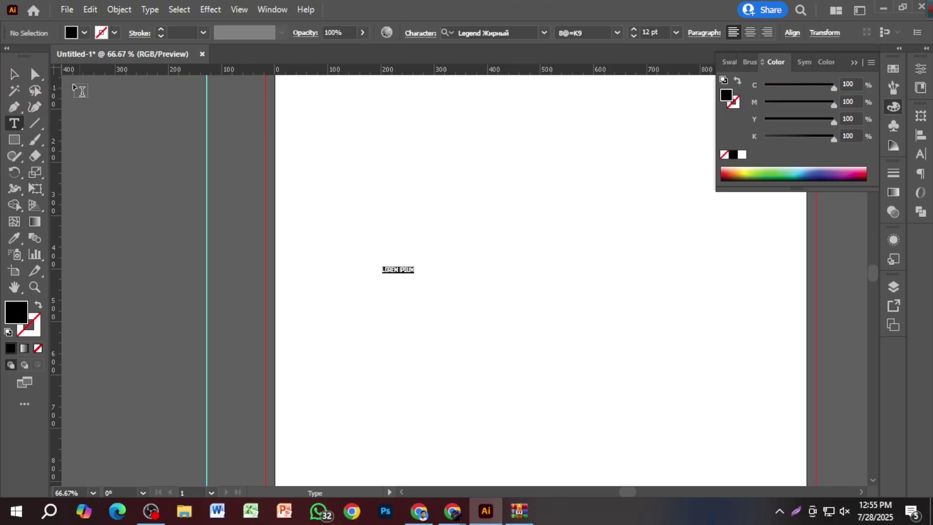
key(Escape)
drag(416, 281, 553, 295)
drag(443, 292, 531, 298)
Replace the whole placeholder text with "AMR" and select it as an object
key(t)
triple_click(513, 298)
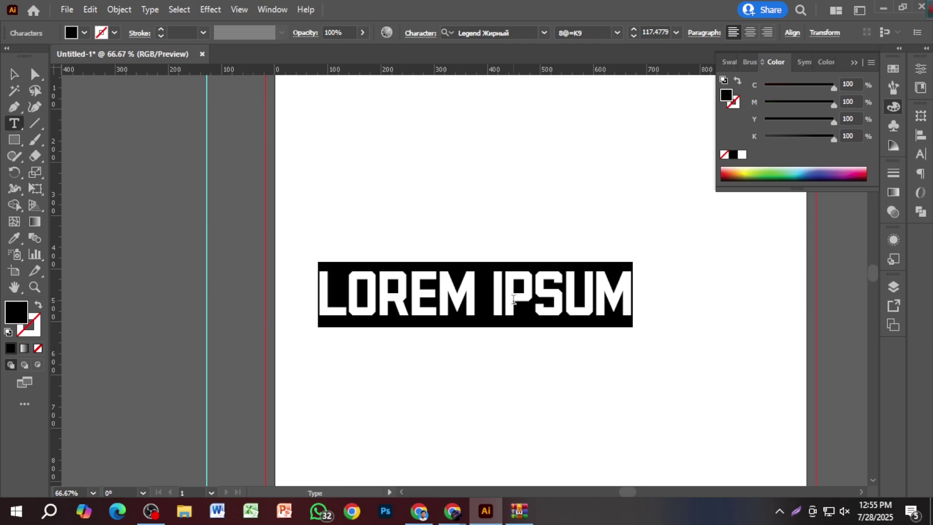
text(AMR)
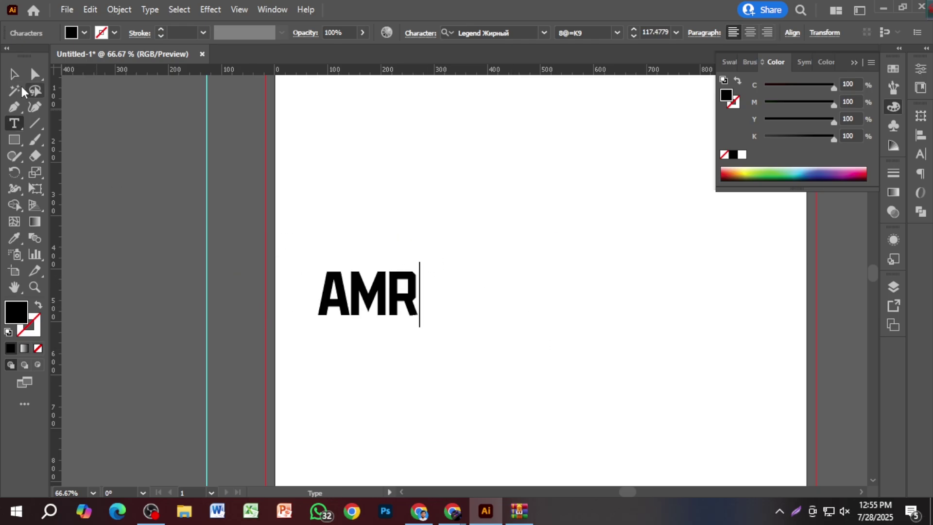
click(14, 78)
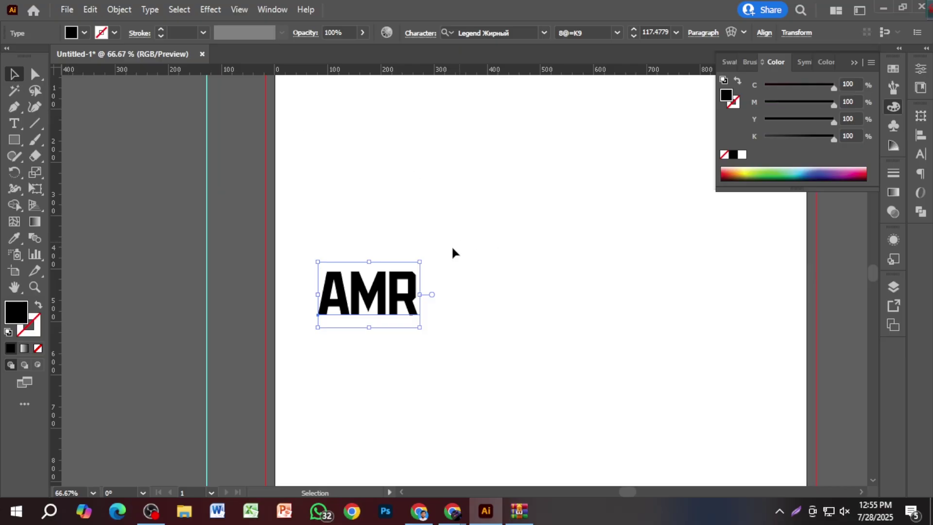
Move the AMR text toward the middle of the artboard, collapse the Color settings and show the Character settings
drag(402, 305, 525, 313)
key(ctrl+equal)
key(ctrl+equal)
key(ctrl+equal)
key(ctrl+equal)
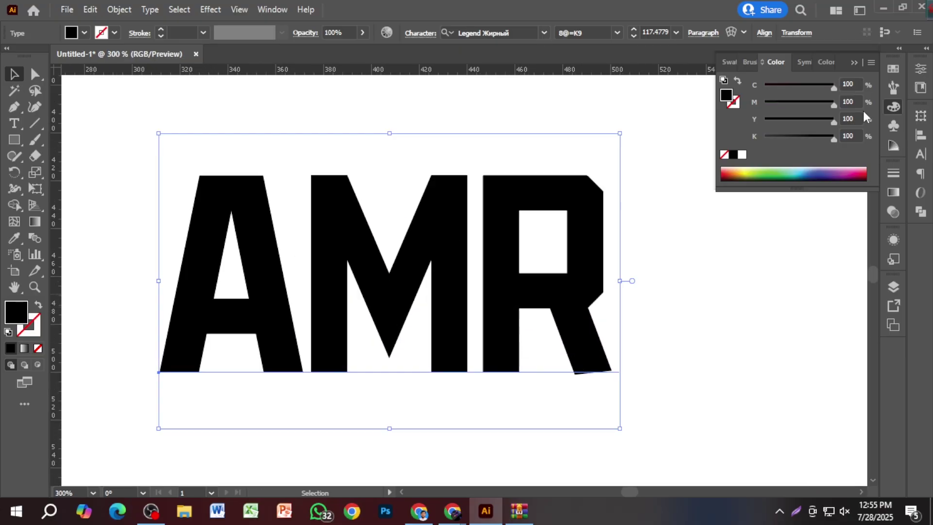
click(853, 63)
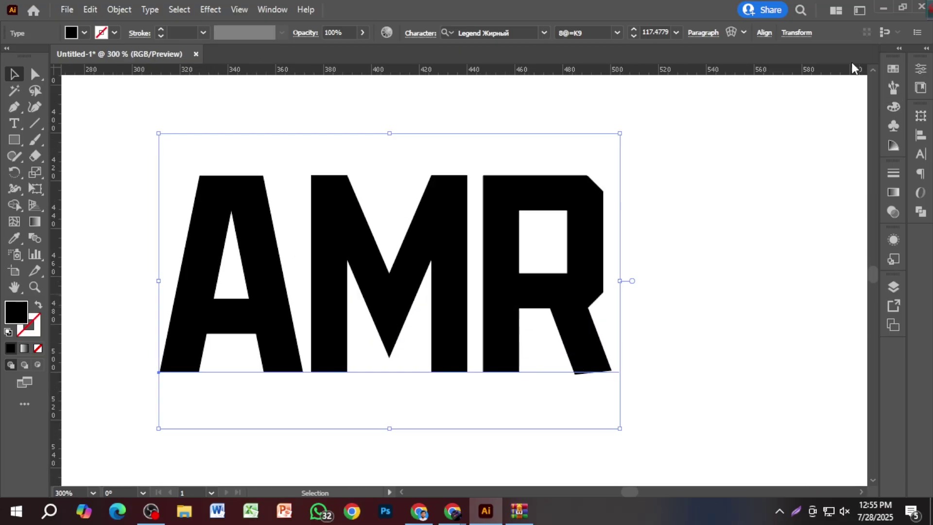
click(920, 154)
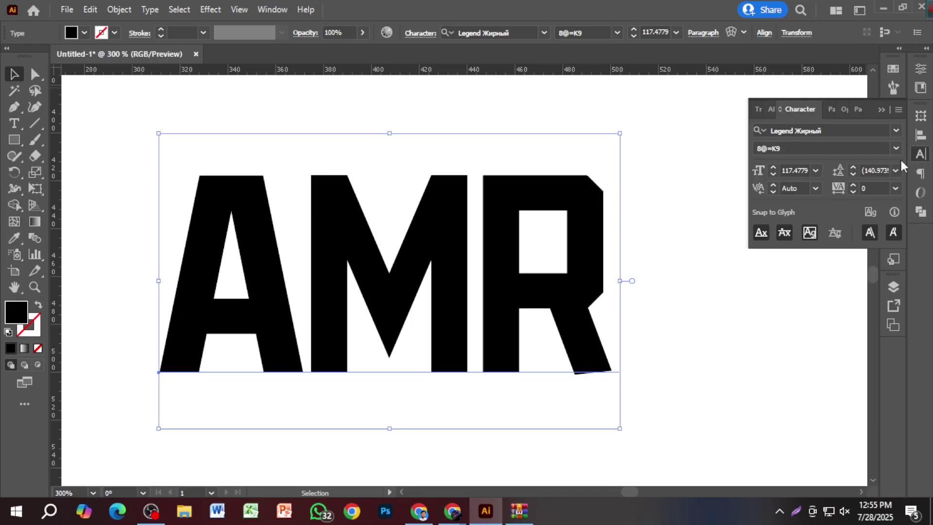
click(897, 132)
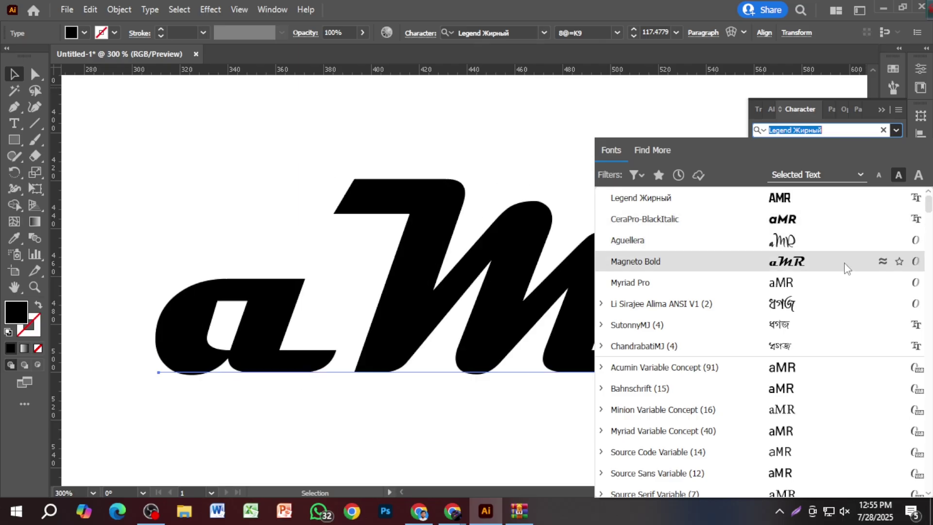
scroll(846, 275, down, 2)
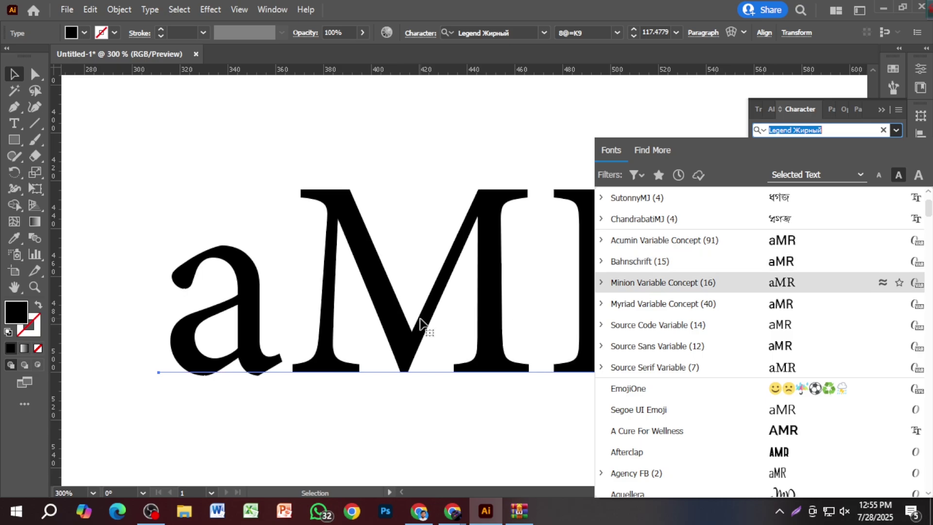
key(Escape)
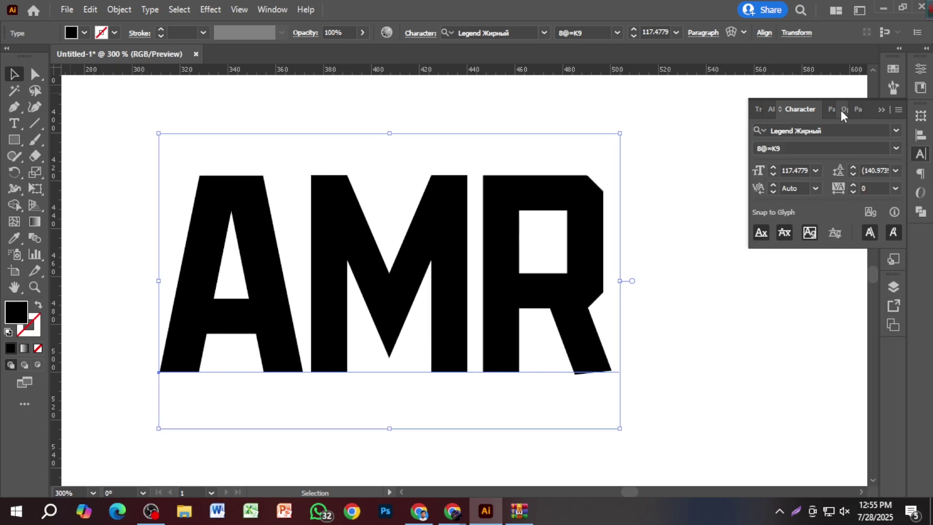
click(898, 111)
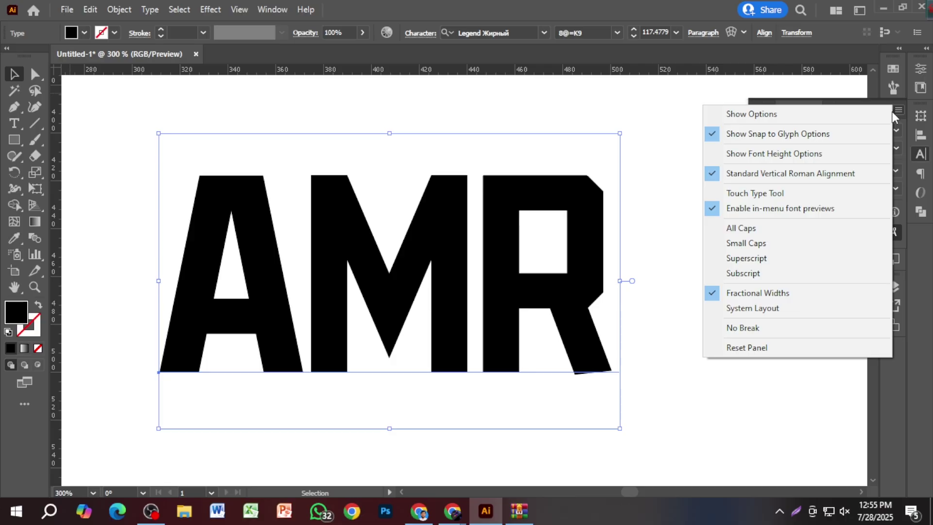
click(567, 242)
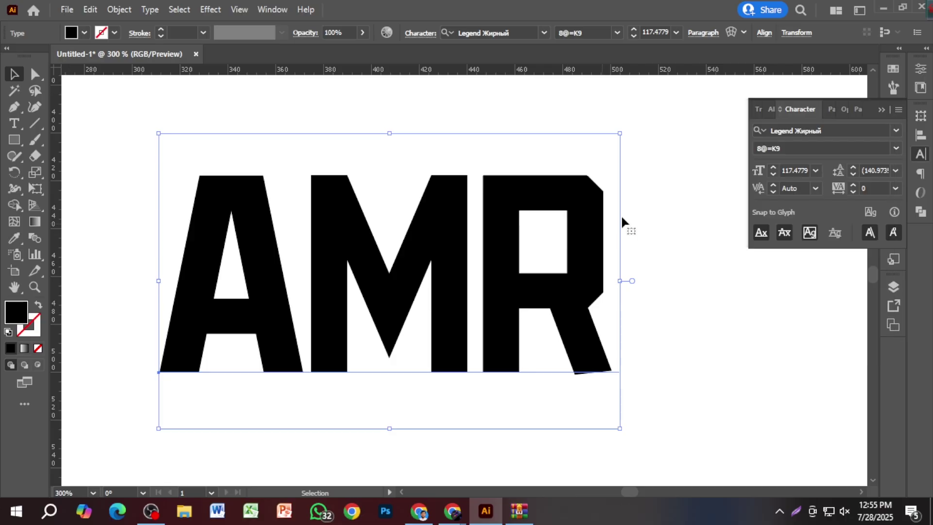
Preview the installed fonts on the AMR text and set its font to Gantry
click(896, 130)
scroll(819, 358, down, 5)
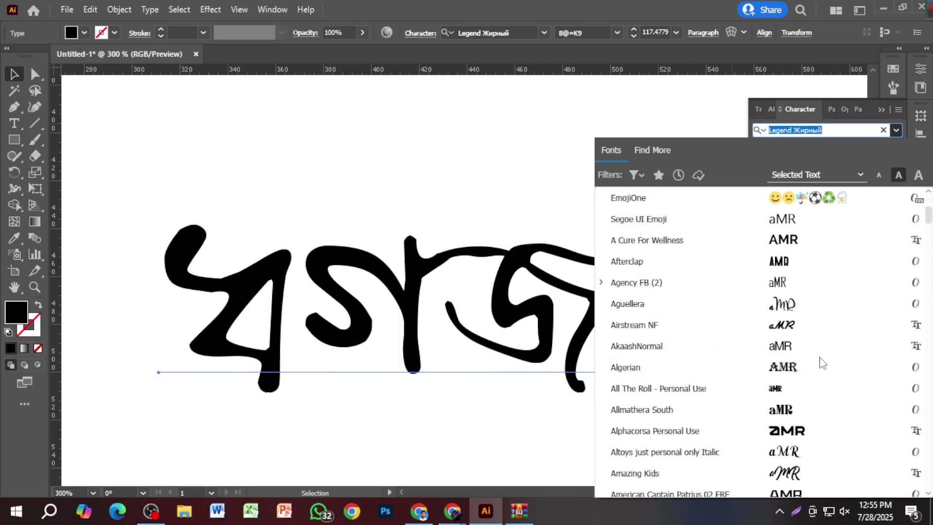
scroll(814, 349, down, 3)
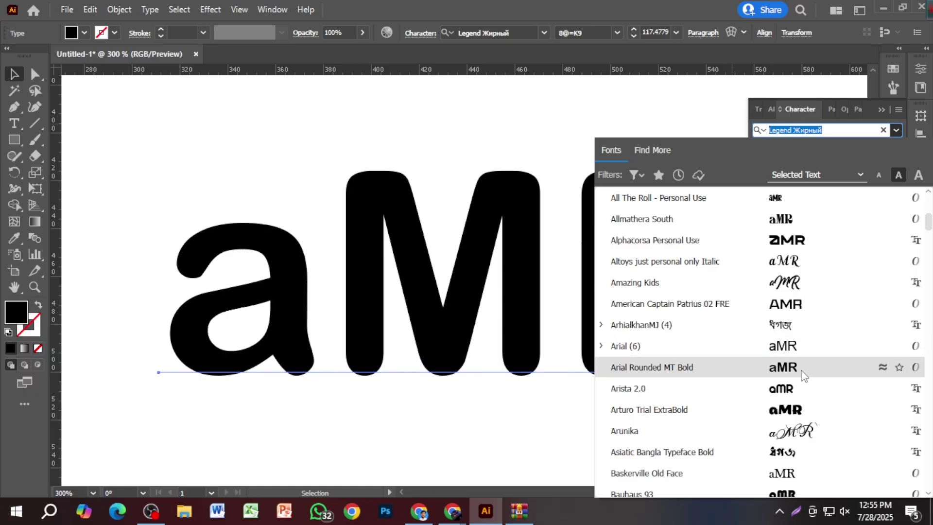
scroll(811, 384, down, 10)
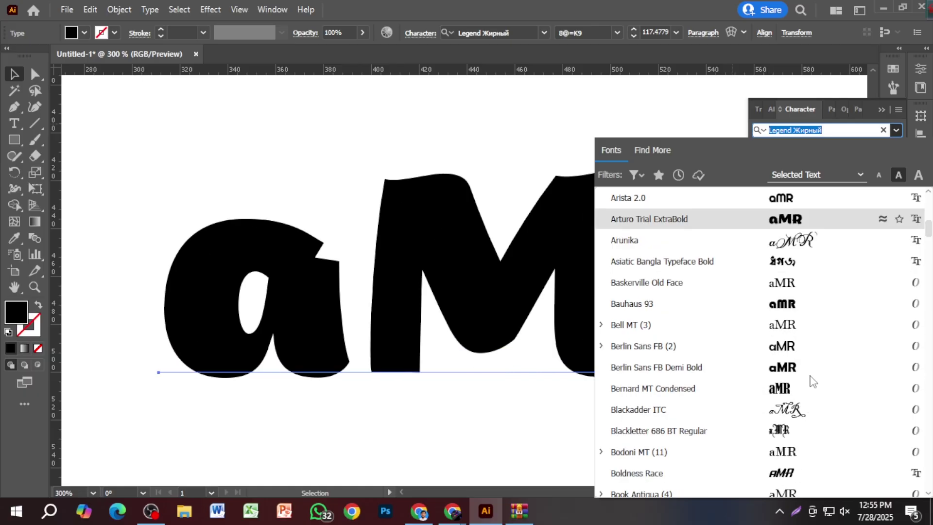
scroll(812, 311, down, 10)
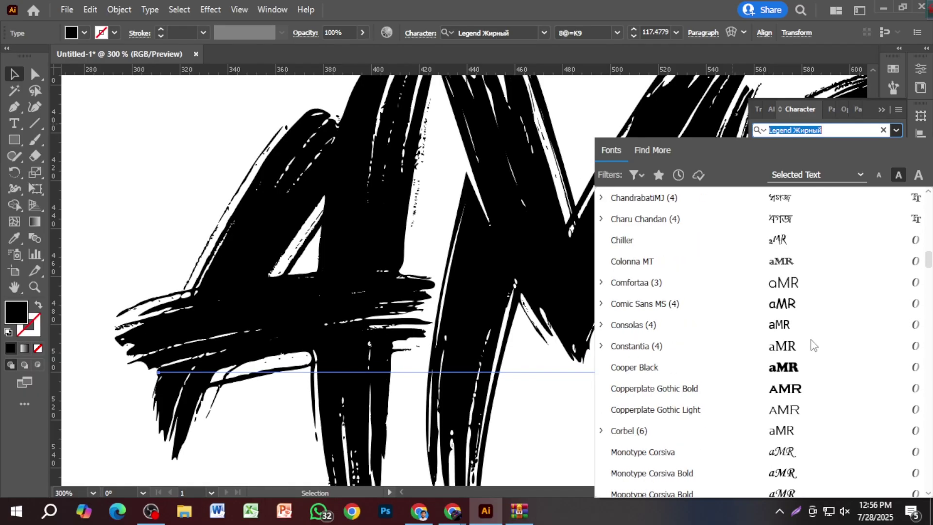
scroll(805, 346, down, 10)
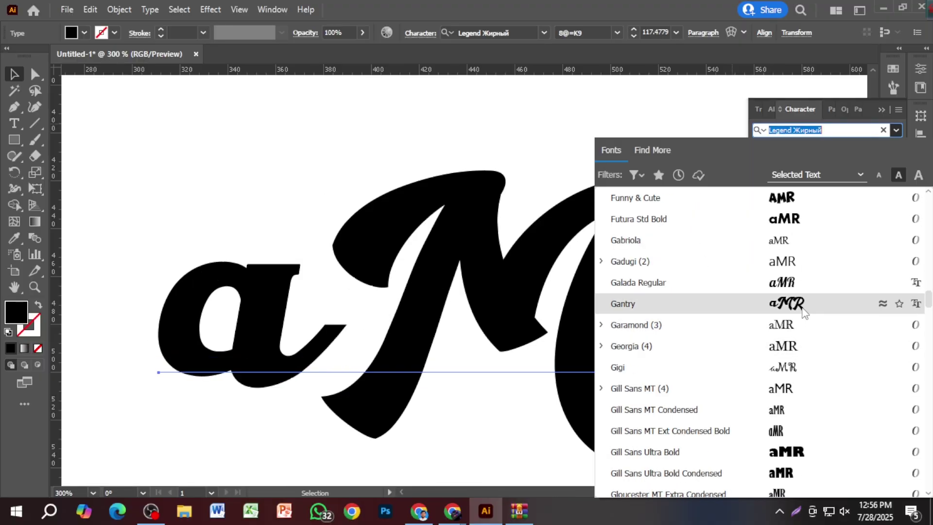
scroll(804, 310, down, 4)
scroll(804, 286, up, 2)
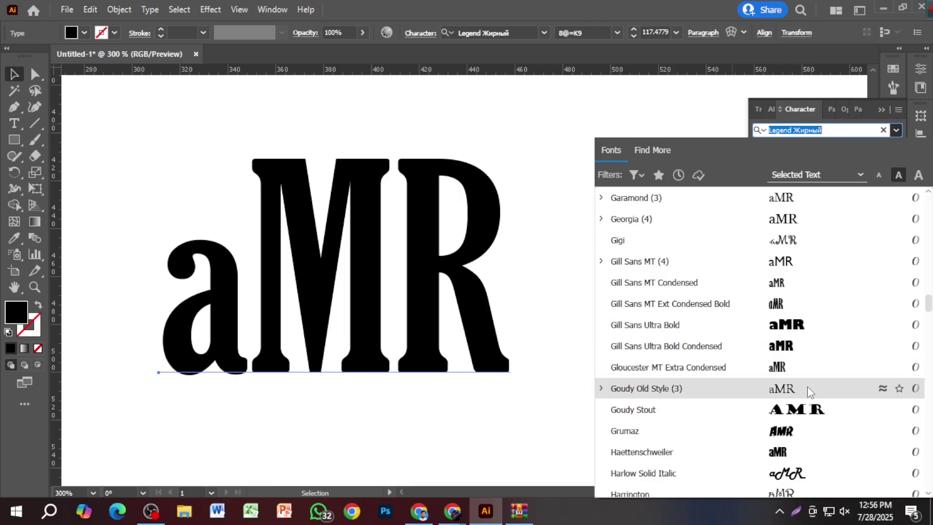
scroll(788, 388, up, 2)
click(788, 240)
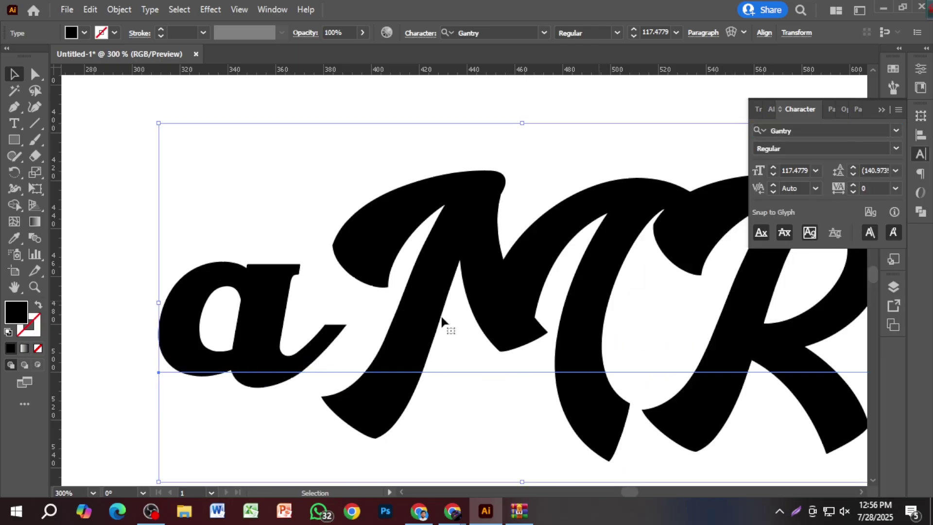
Replace the lowercase first letter of the text with a capital "A"
double_click(360, 323)
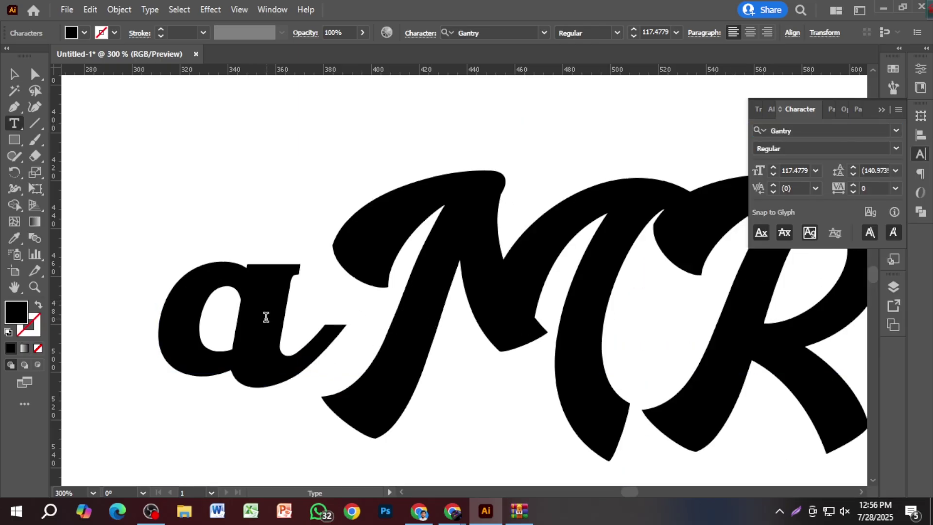
double_click(252, 316)
text(A)
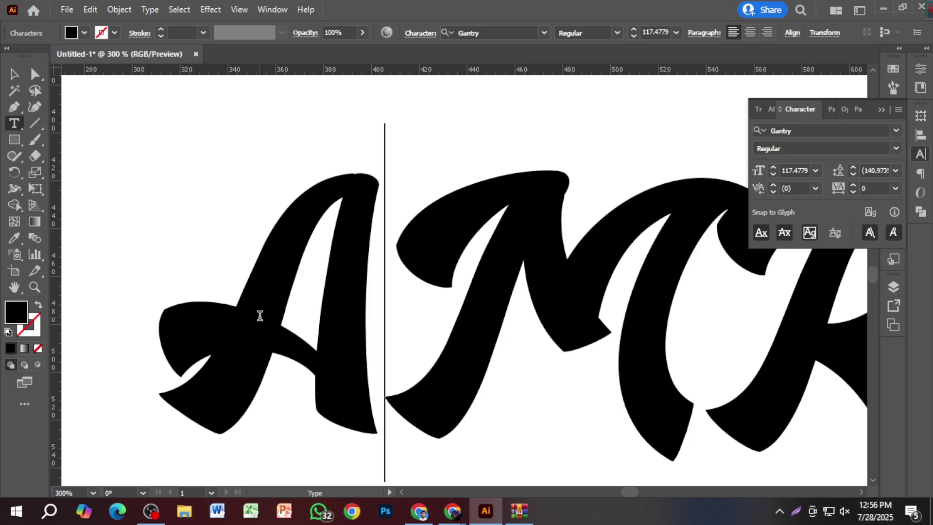
Finish editing the AMR text and recolor its fill to purple with C 90, M 100, Y 0, K 0
scroll(260, 316, down, 2)
click(14, 74)
click(257, 208)
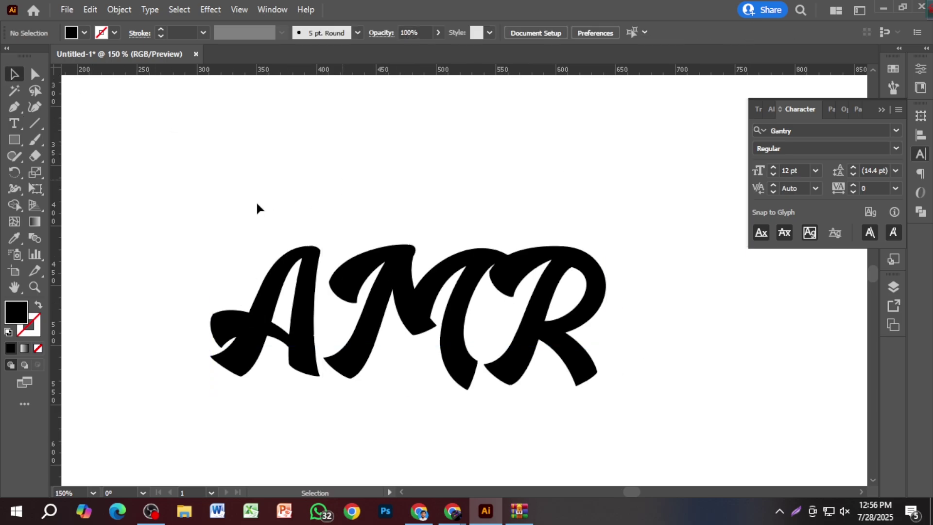
drag(195, 190, 654, 408)
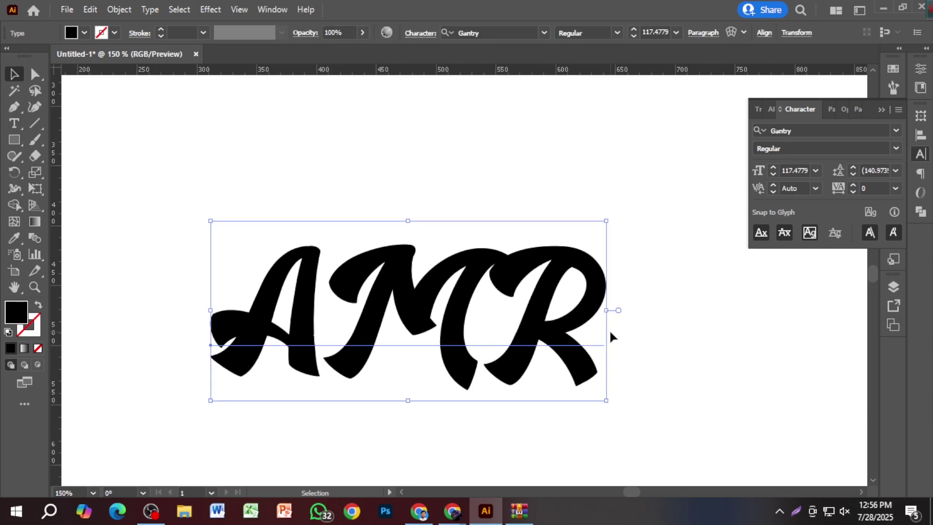
click(893, 106)
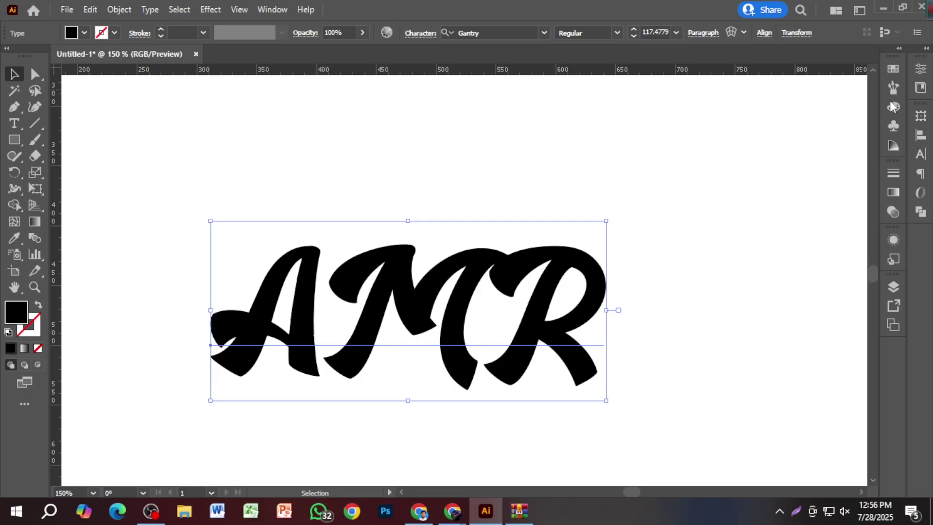
click(892, 106)
drag(834, 122, 749, 123)
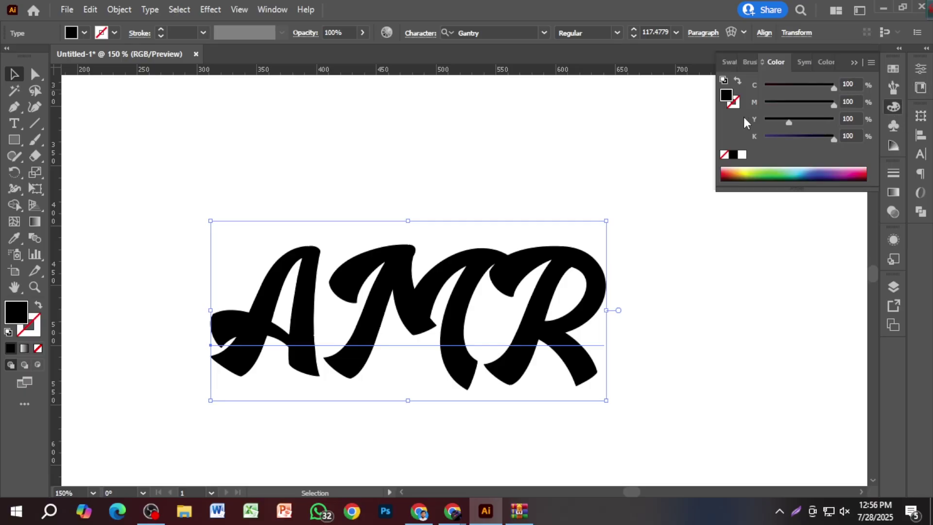
click(504, 224)
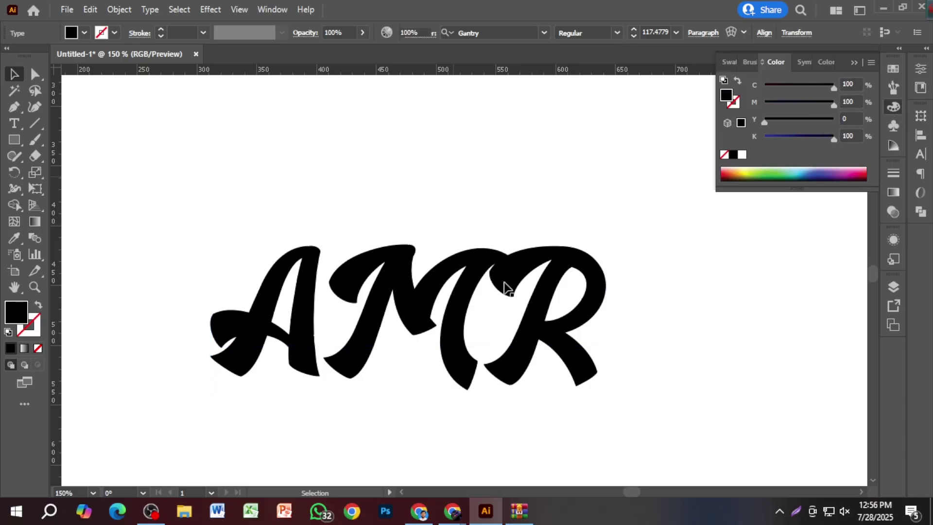
click(504, 286)
drag(793, 143, 761, 141)
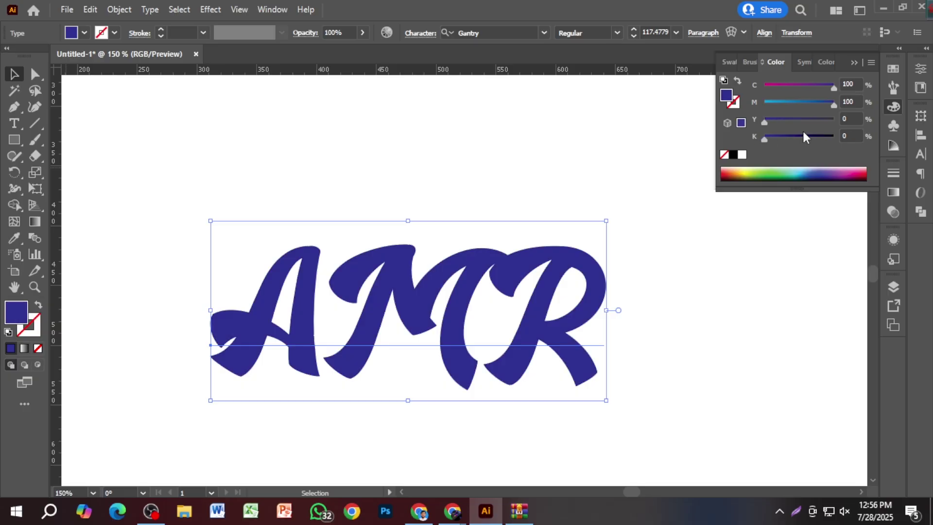
click(775, 92)
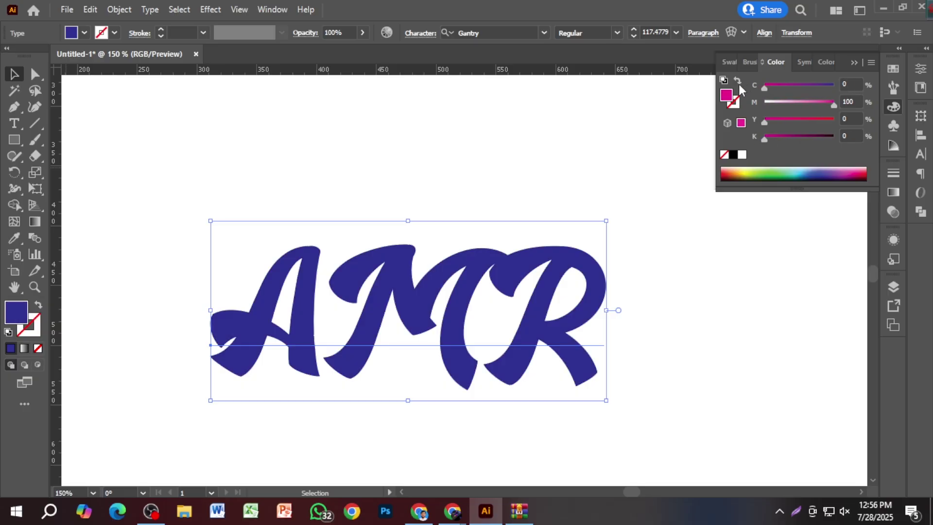
click(826, 92)
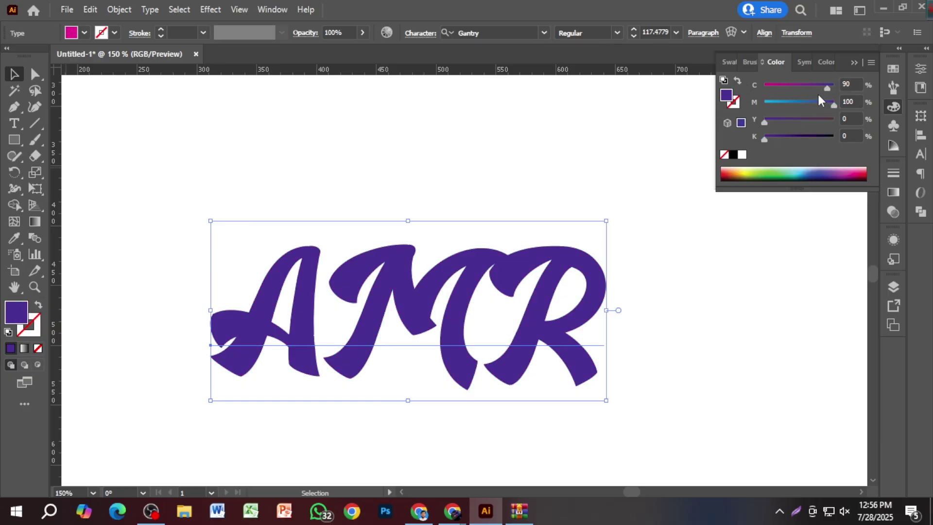
Switch to Chrome to examine more typography logo examples in the image results, and return to Illustrator with the AMR text selected
click(591, 162)
scroll(559, 219, down, 2)
key(alt+Tab)
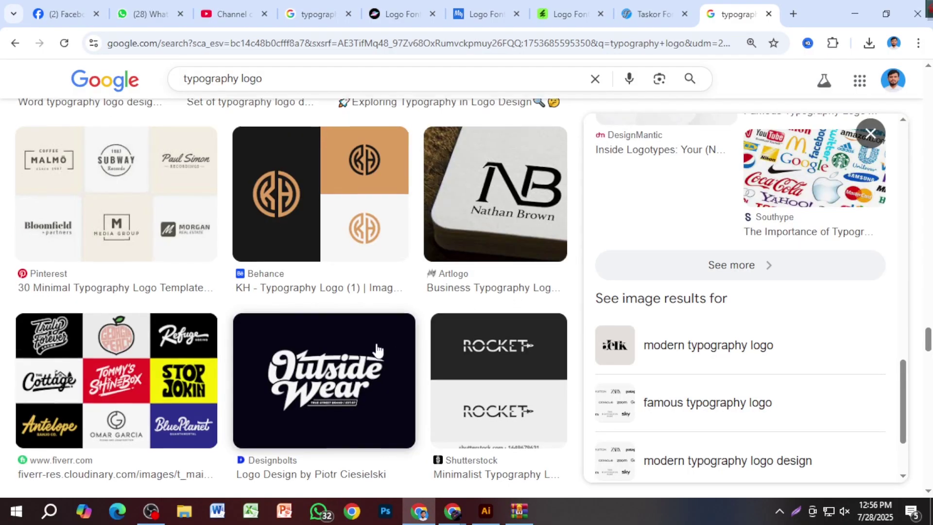
scroll(291, 252, down, 4)
scroll(292, 252, down, 6)
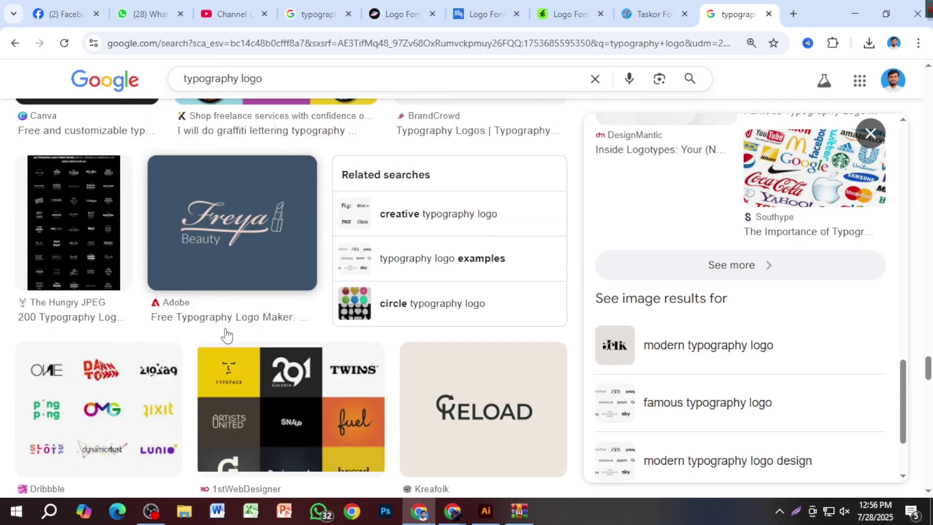
key(alt+Tab)
click(553, 278)
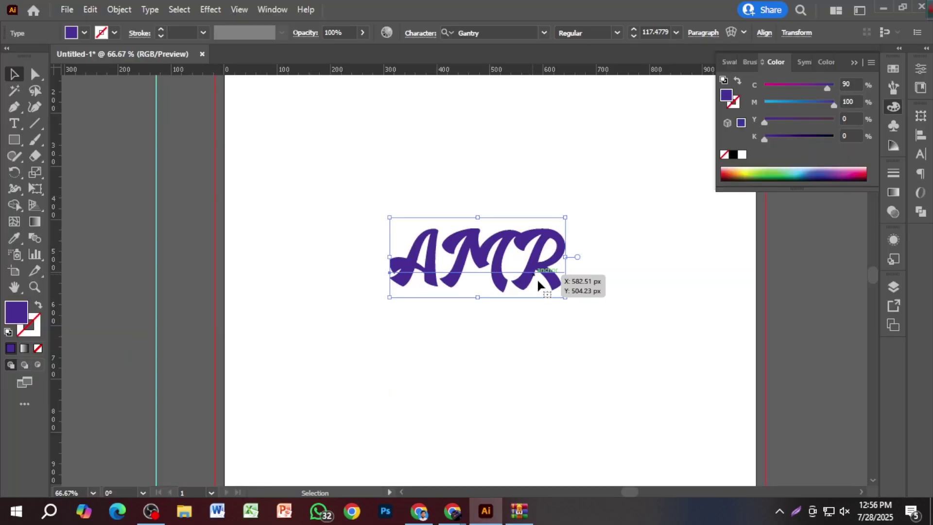
Preview the installed fonts on the AMR text and set its font to HemiHeadRg-BoldItalic
scroll(538, 285, up, 2)
scroll(510, 258, up, 1)
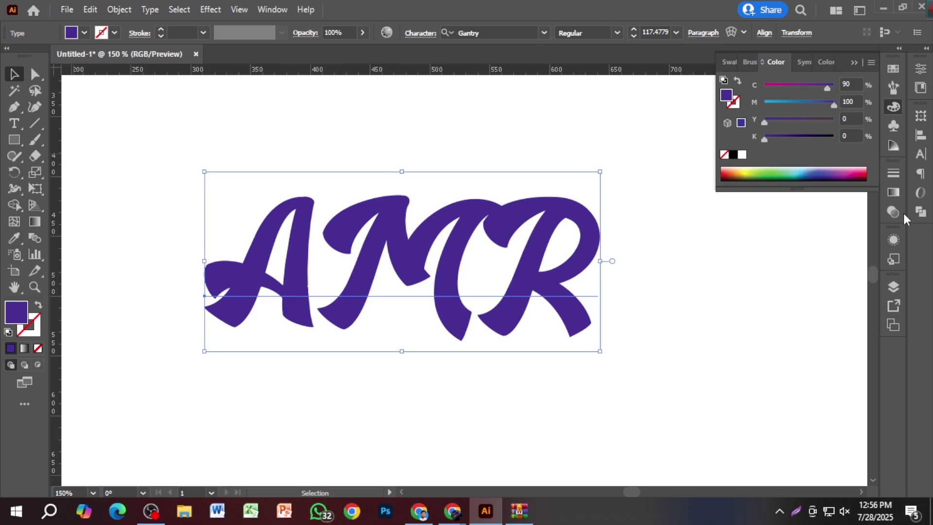
click(921, 154)
click(896, 131)
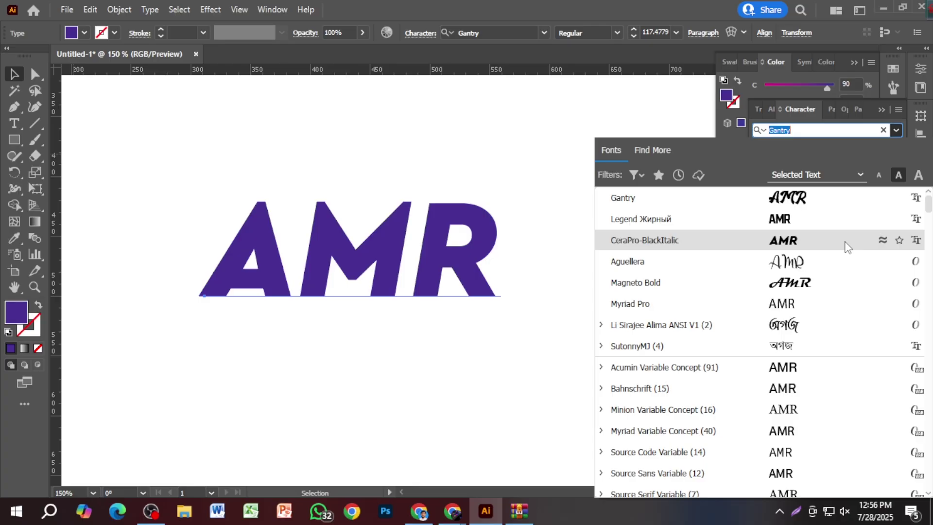
scroll(816, 360, down, 6)
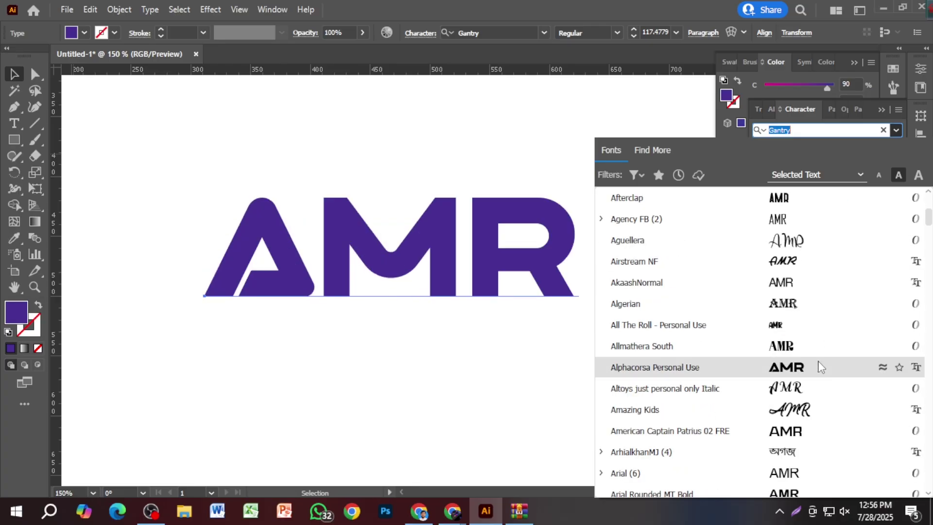
scroll(819, 368, down, 5)
scroll(820, 370, down, 12)
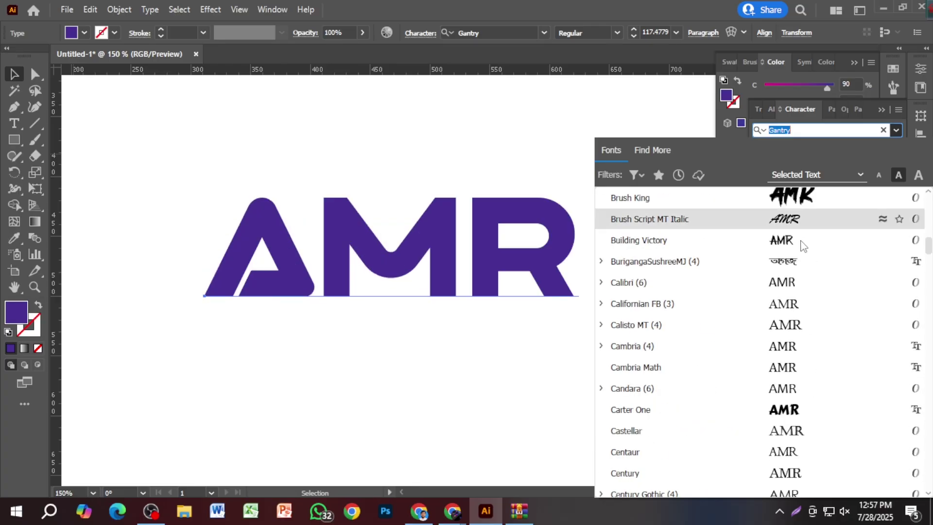
scroll(802, 326, down, 5)
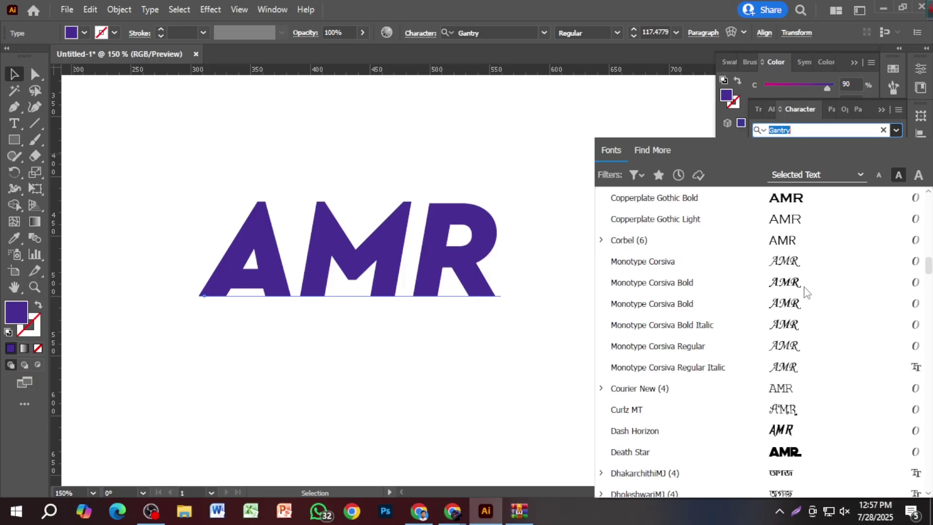
scroll(804, 323, down, 4)
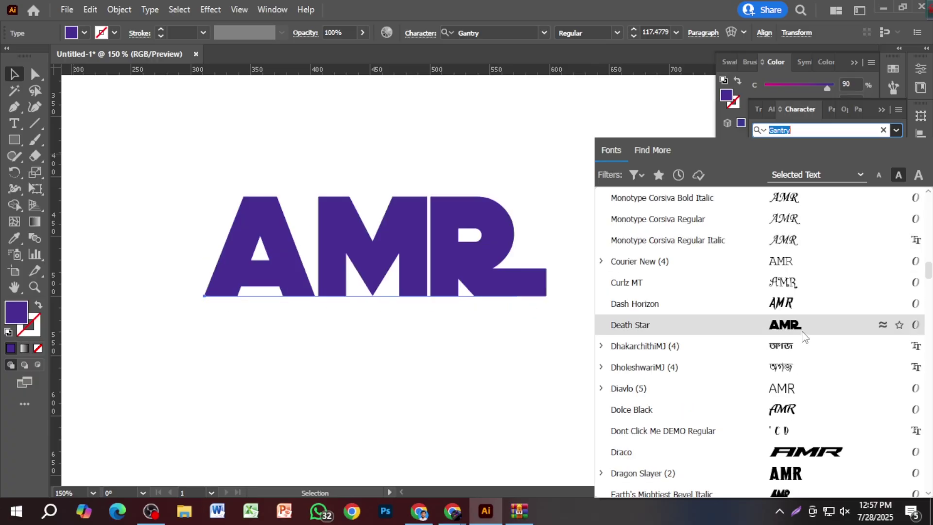
scroll(810, 350, down, 1)
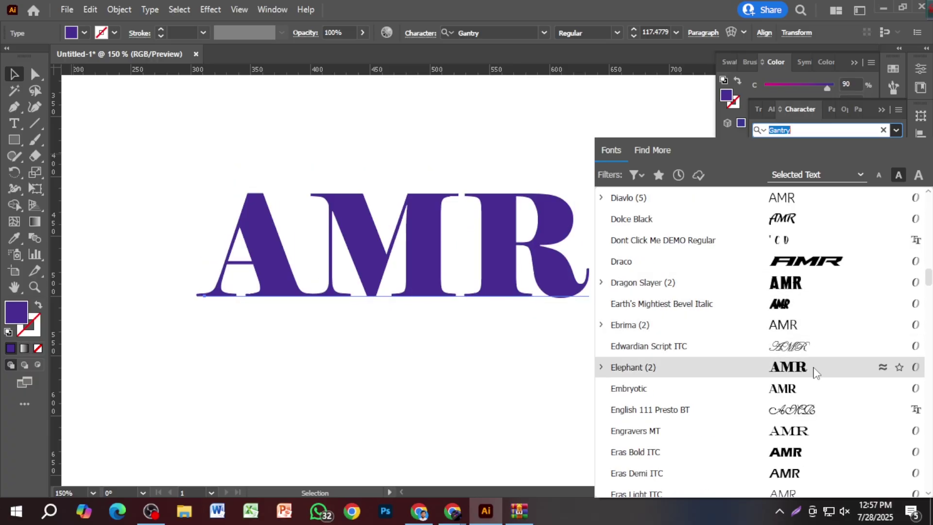
scroll(814, 377, down, 5)
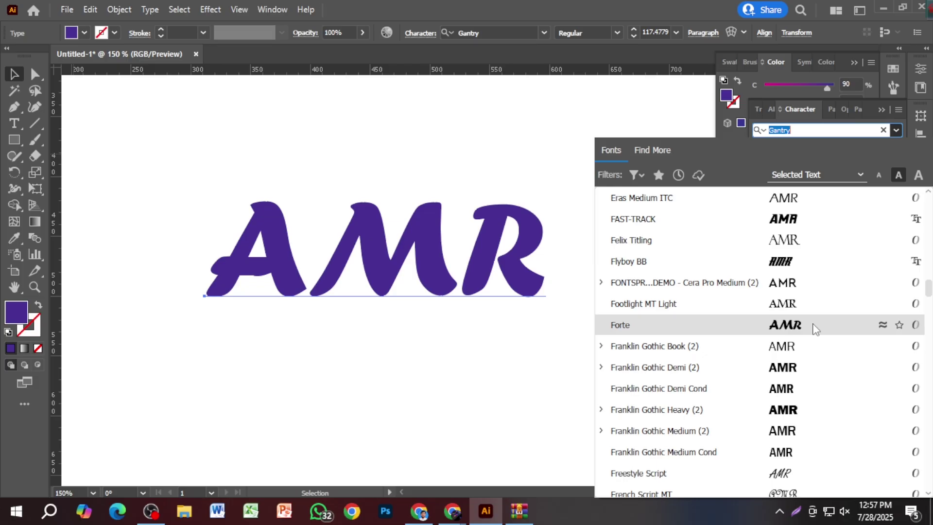
scroll(816, 330, down, 3)
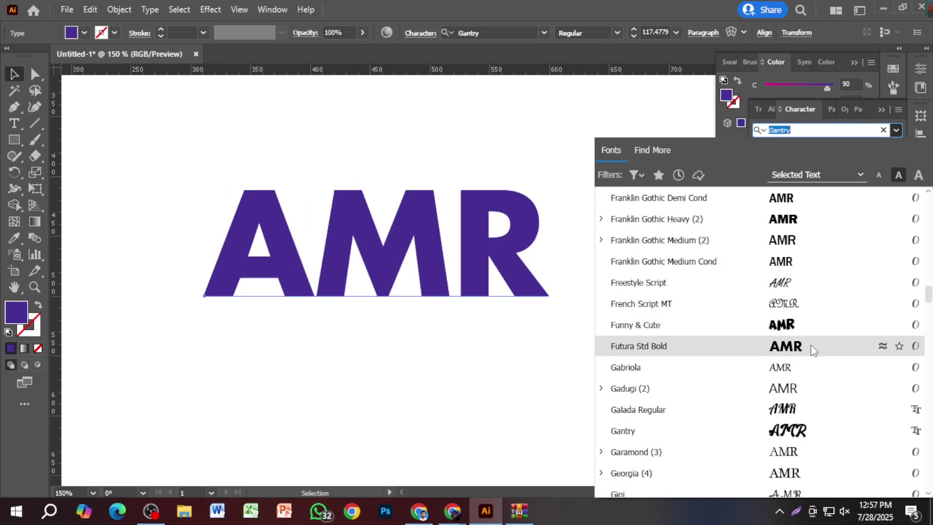
scroll(812, 348, down, 4)
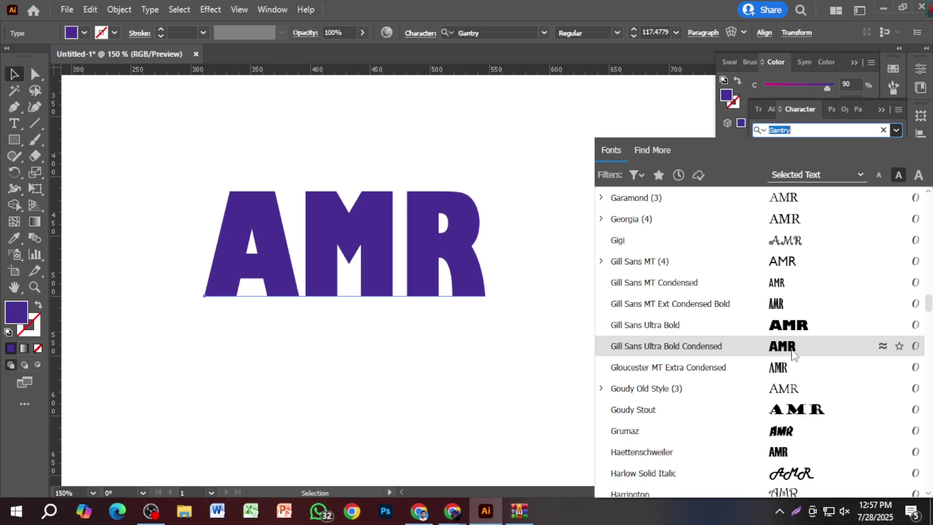
scroll(792, 353, down, 3)
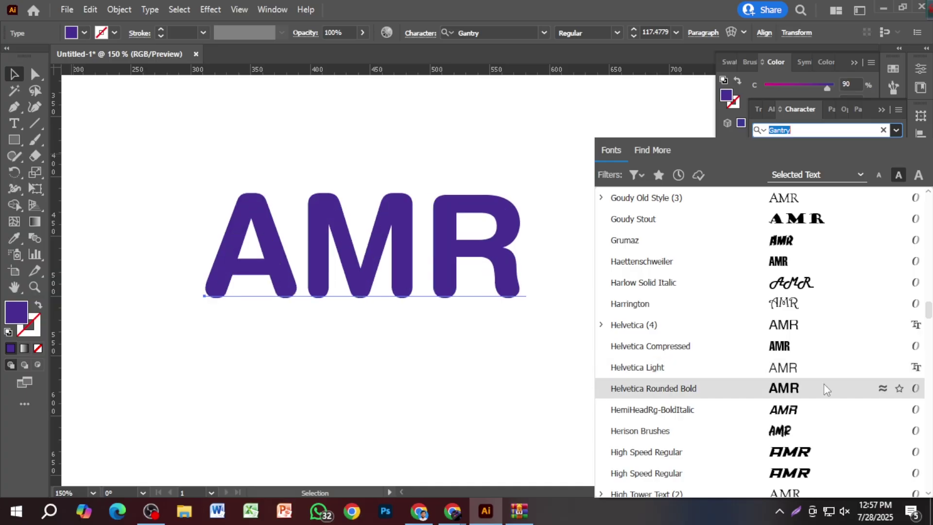
scroll(825, 389, down, 3)
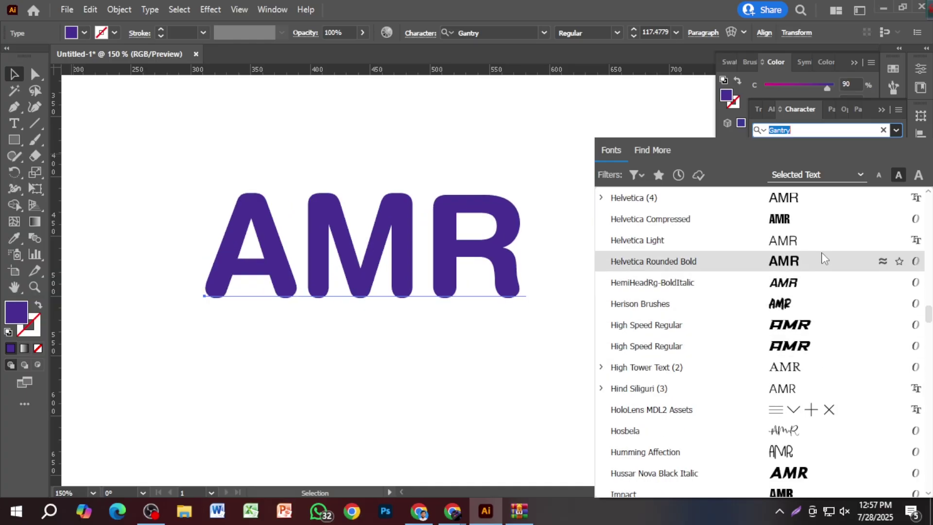
click(820, 284)
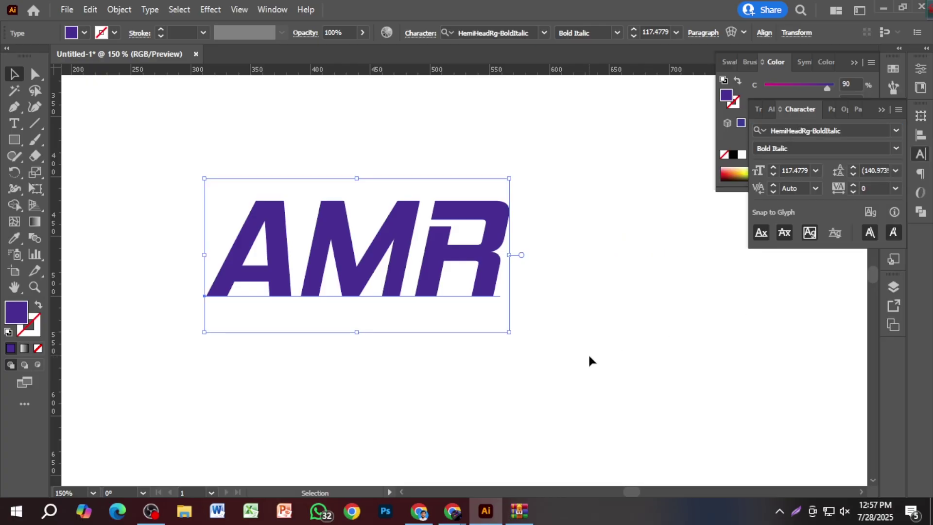
Preview fonts further down the installed list on the AMR text and set its font to Sakana Regular
click(896, 133)
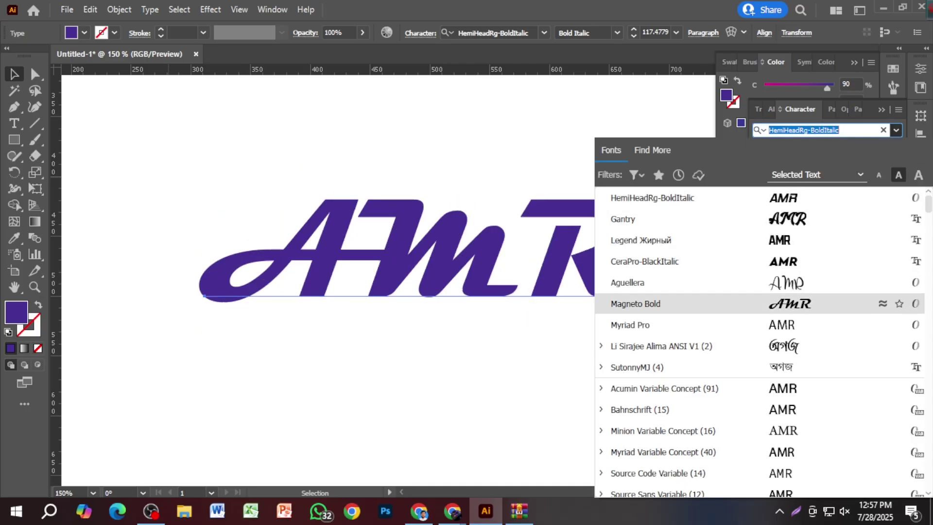
drag(929, 207, 925, 358)
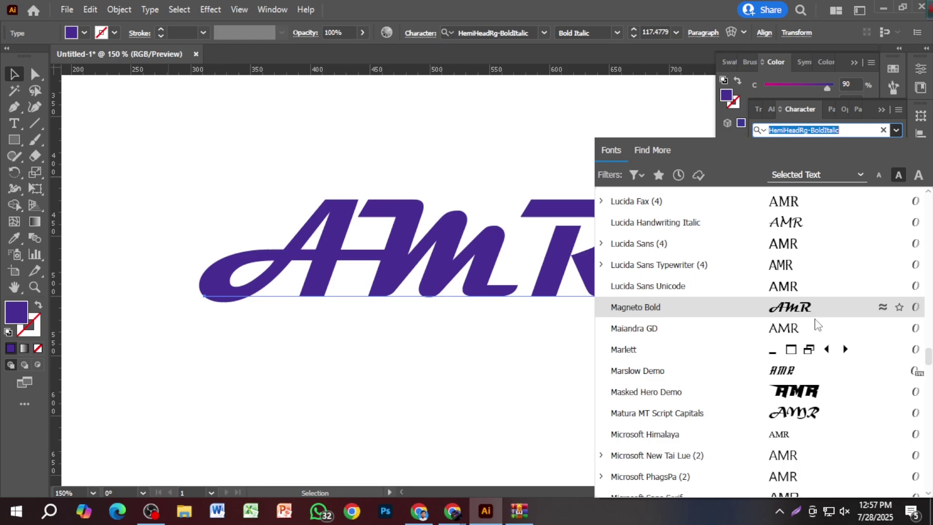
scroll(816, 312, down, 4)
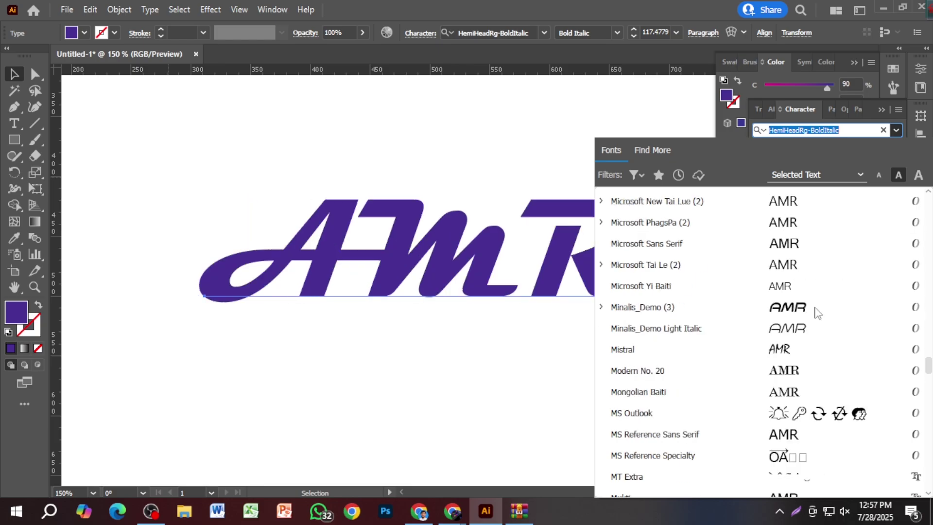
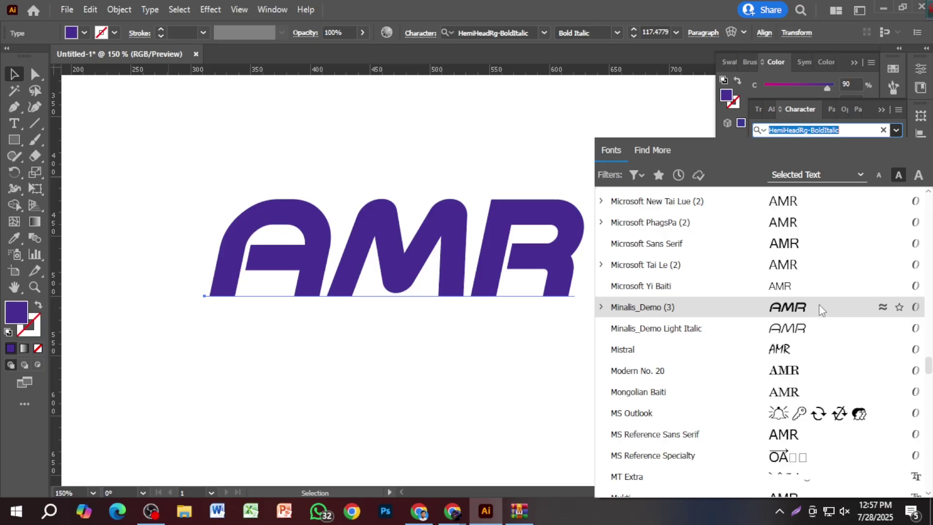
scroll(835, 362, down, 3)
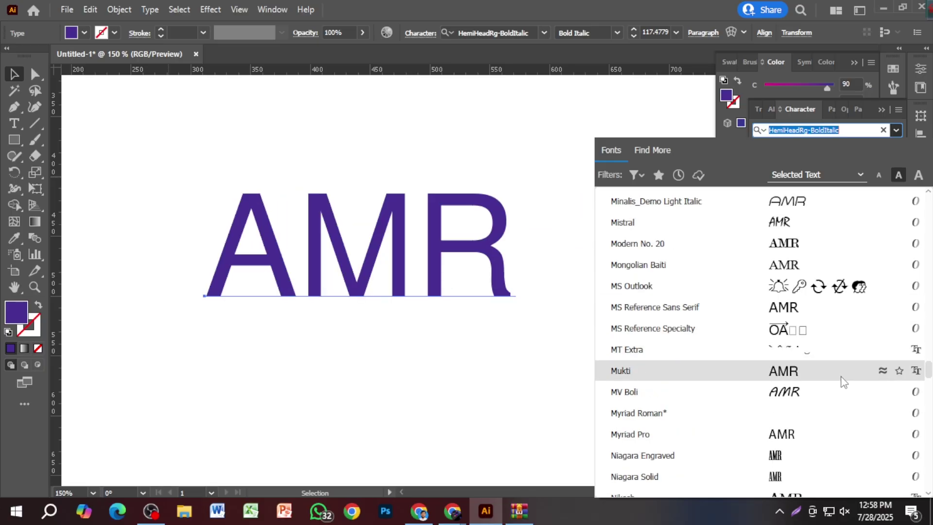
scroll(841, 403, down, 3)
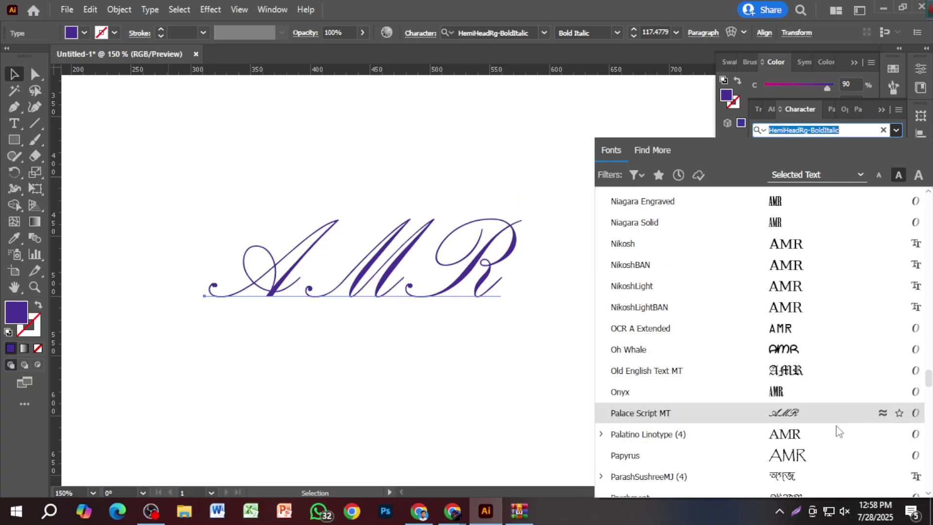
scroll(837, 431, down, 3)
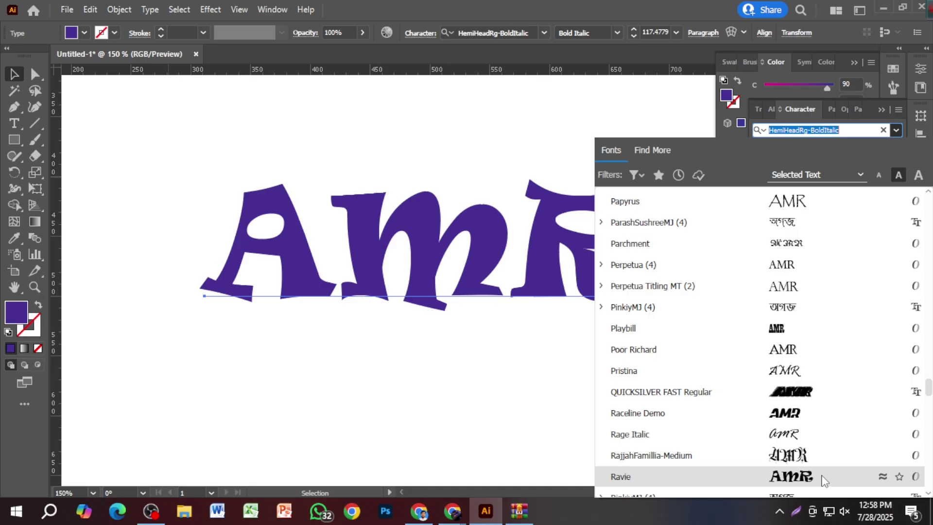
scroll(825, 479, down, 2)
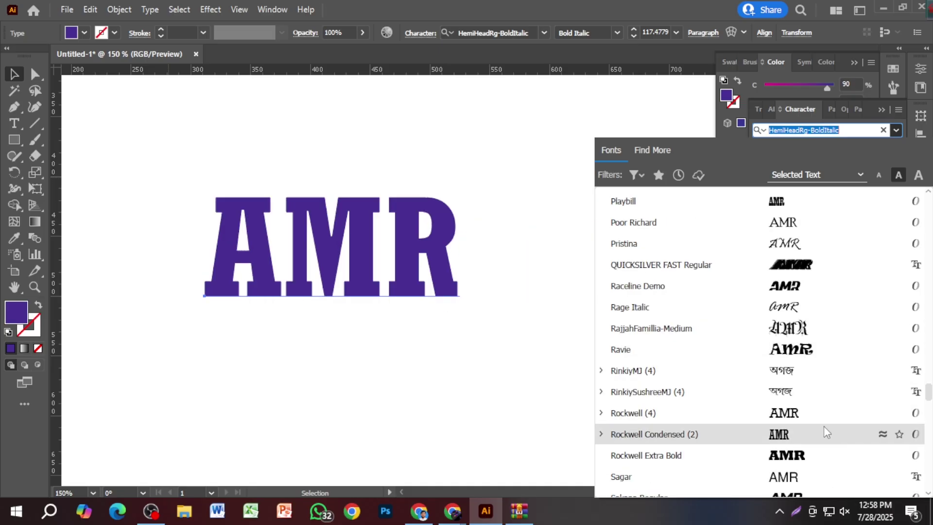
scroll(828, 457, down, 1)
scroll(829, 459, down, 1)
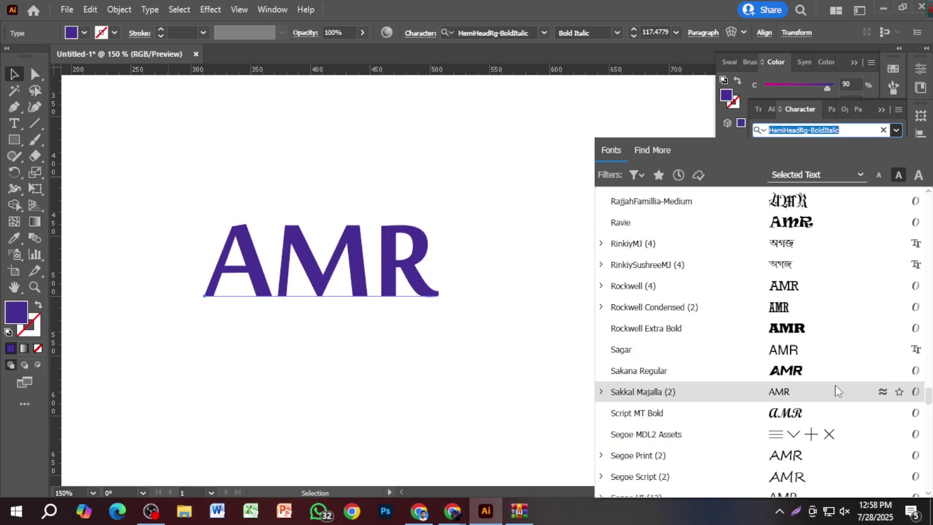
click(838, 381)
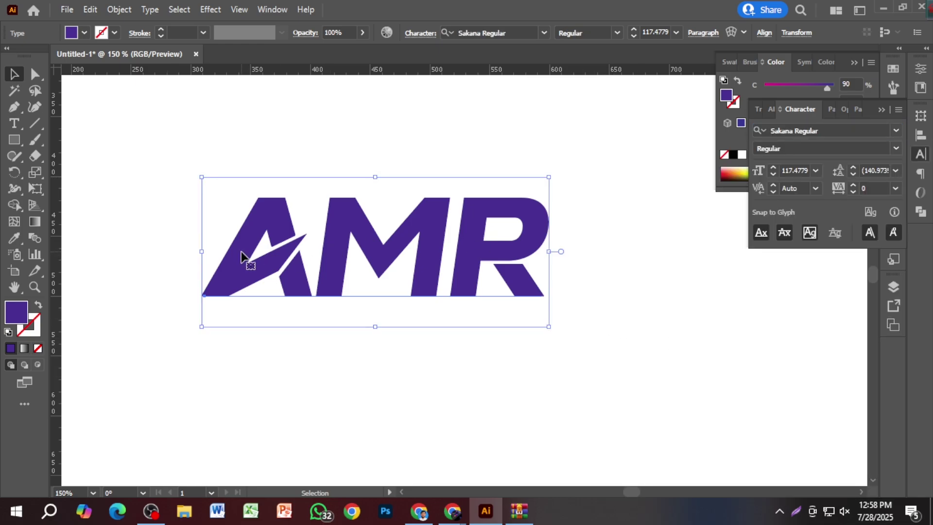
scroll(258, 264, up, 2)
scroll(338, 279, down, 2)
scroll(618, 327, up, 1)
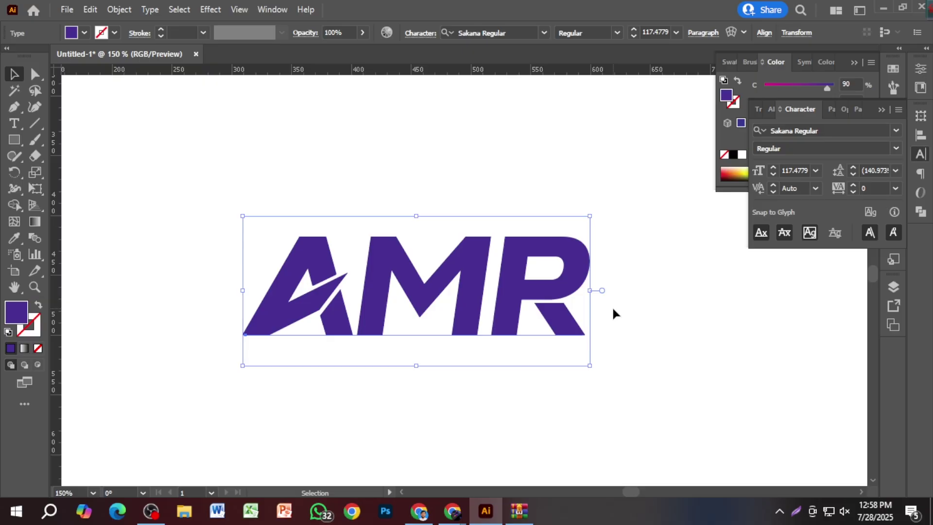
click(883, 104)
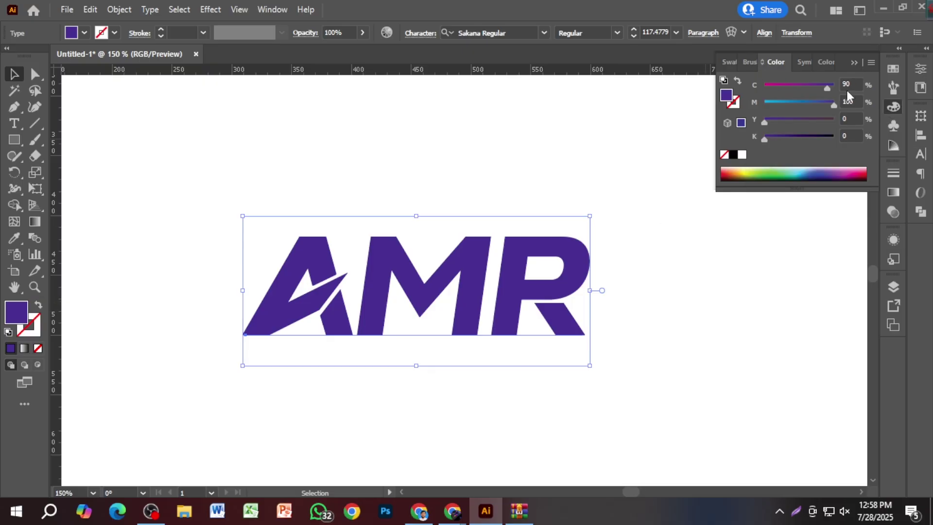
drag(803, 103, 838, 103)
mouse_move(774, 136)
mouse_down()
mouse_move(785, 139)
mouse_move(767, 123)
mouse_up()
click(541, 184)
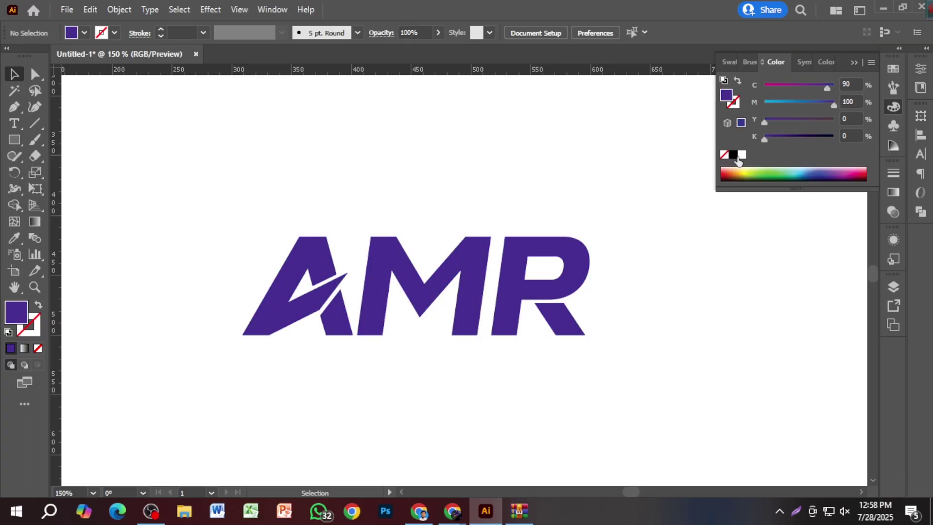
Enlarge the AMR text to about 185 pt, center it in the view, and convert it to outlines
drag(357, 226, 662, 299)
key(ctrl+z)
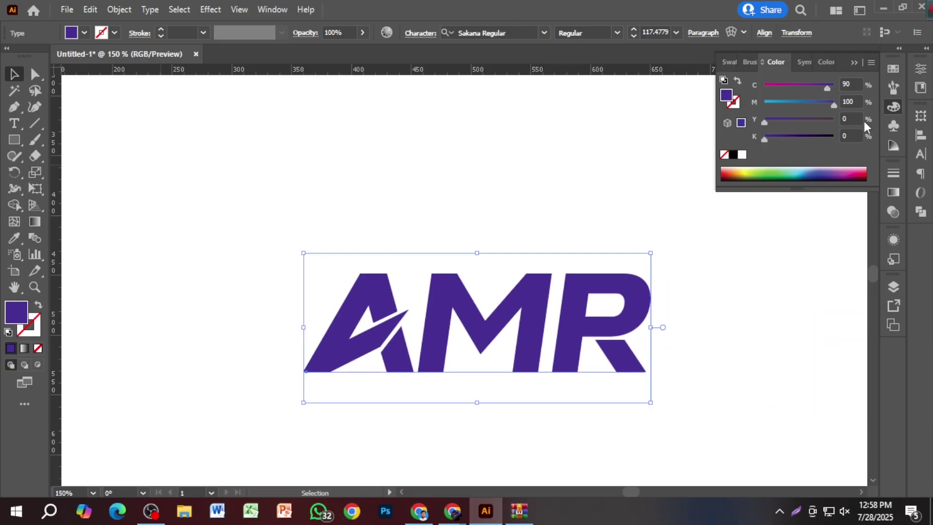
click(855, 63)
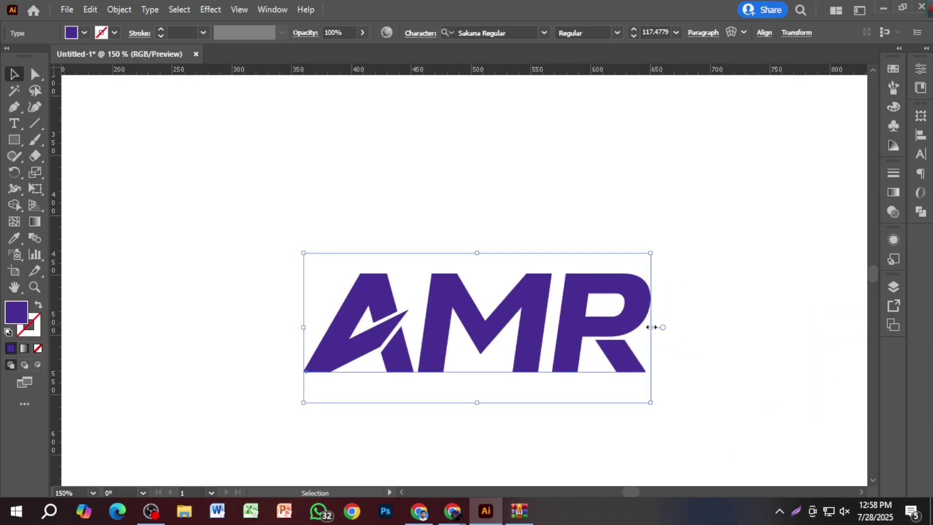
drag(653, 327, 751, 327)
drag(683, 306, 675, 276)
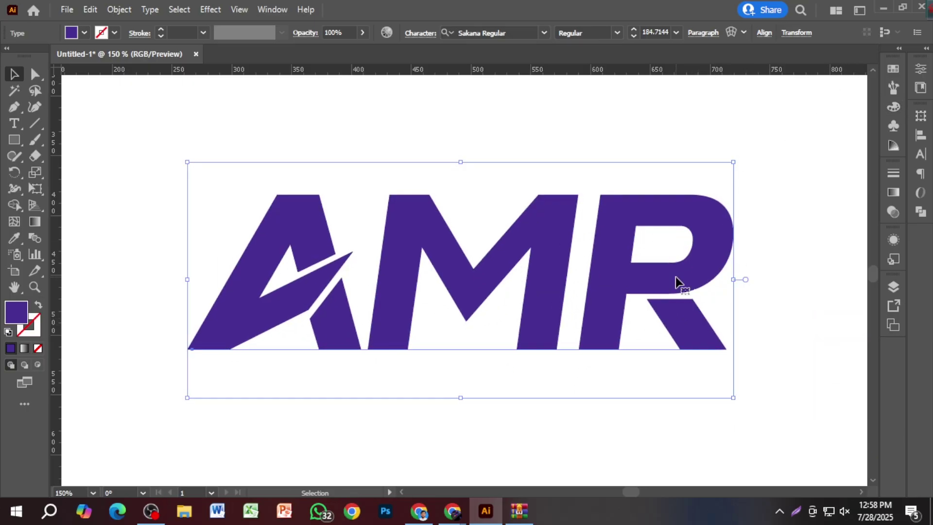
right_click(676, 277)
click(756, 307)
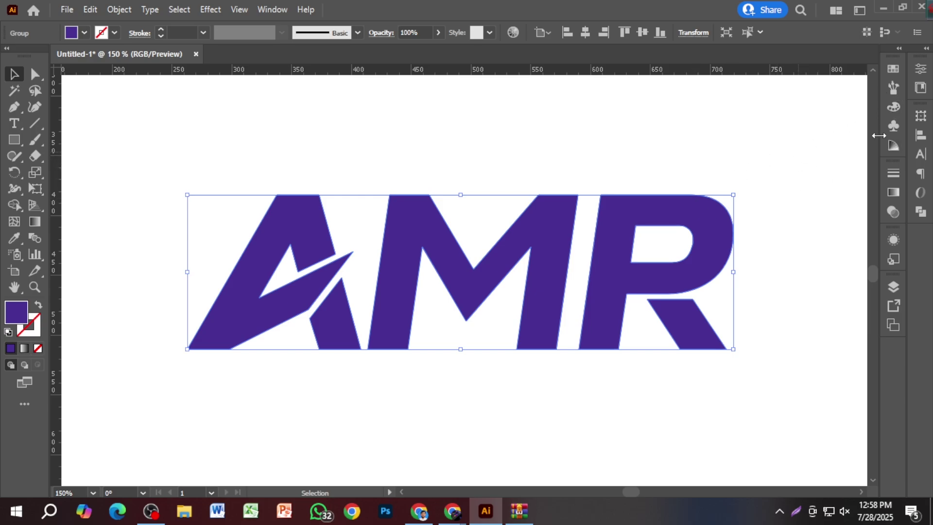
Recolor the outlined AMR lettering to magenta with C 15, M 100, Y 0, K 0
click(893, 107)
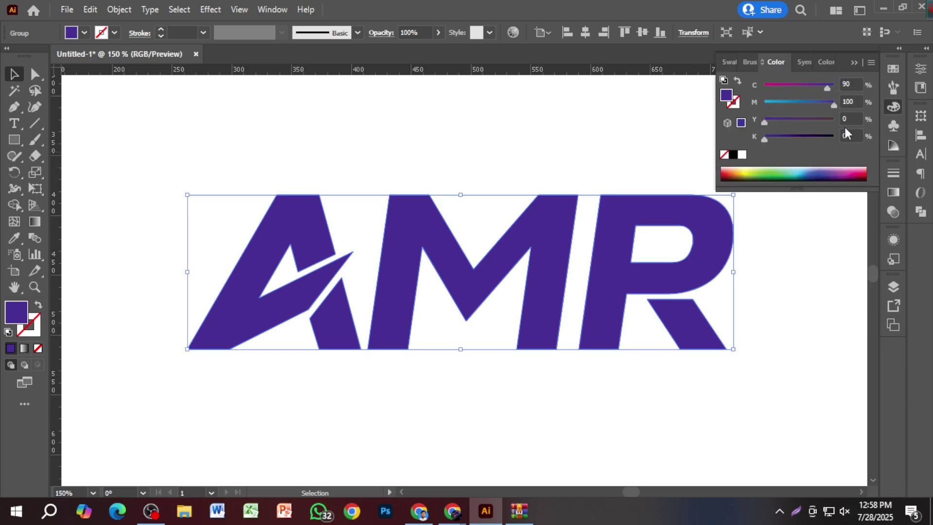
click(870, 63)
click(866, 62)
drag(805, 85, 775, 85)
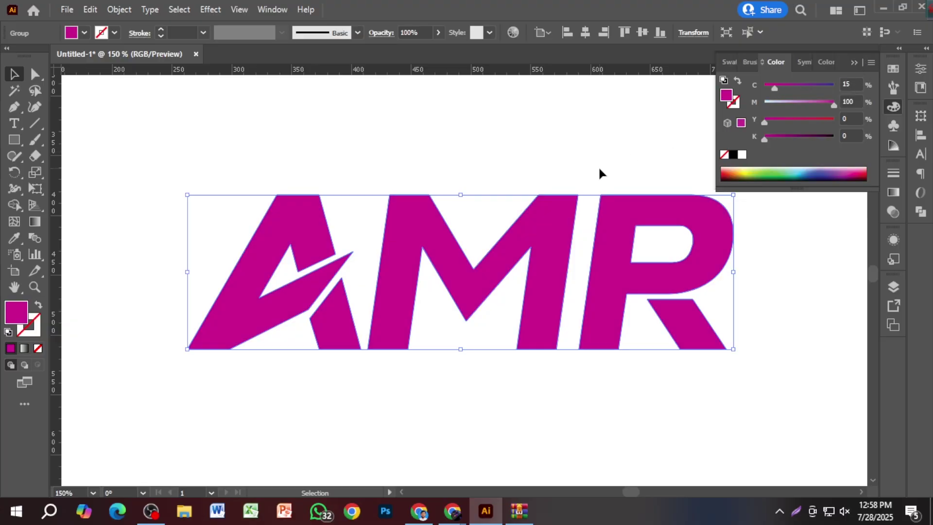
click(612, 159)
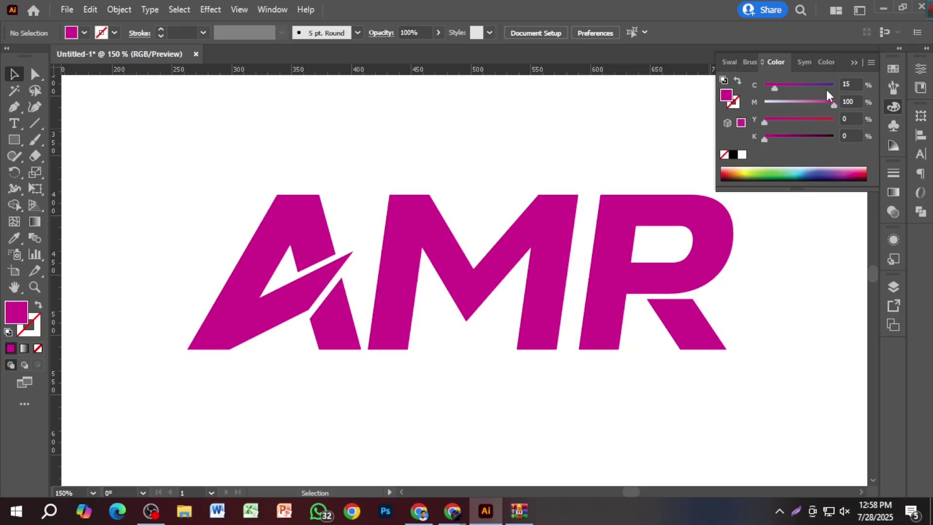
click(851, 62)
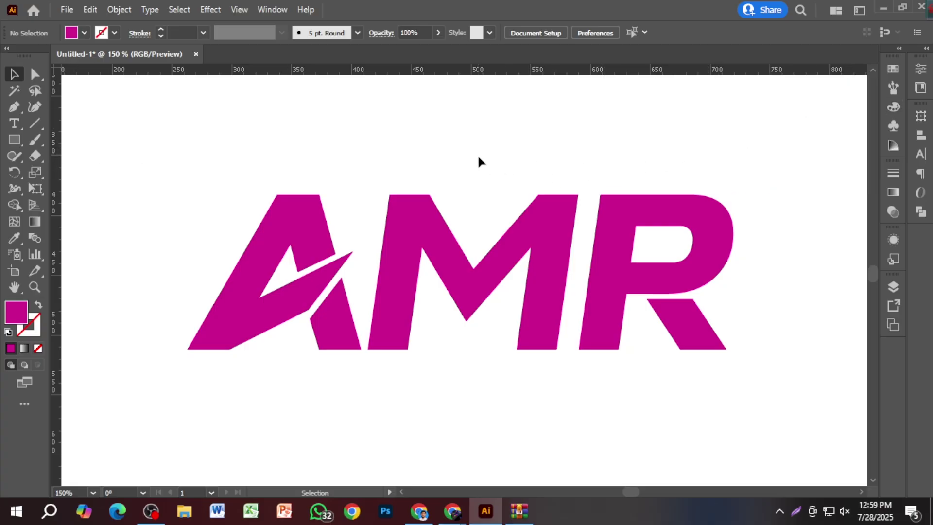
click(670, 224)
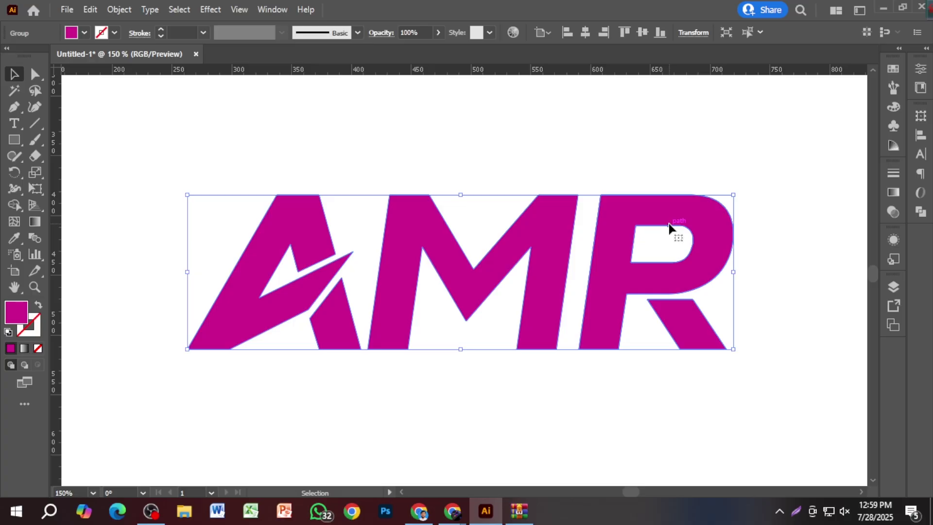
key(ctrl)
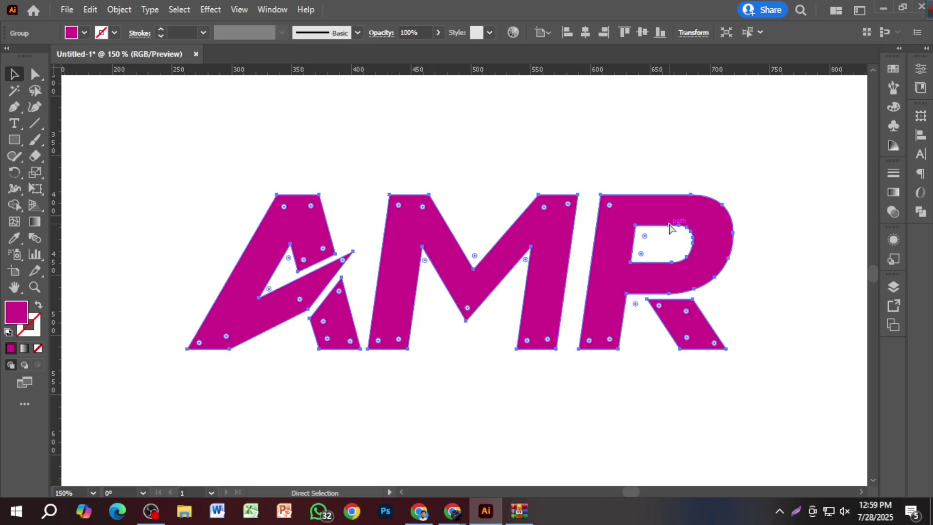
click(35, 74)
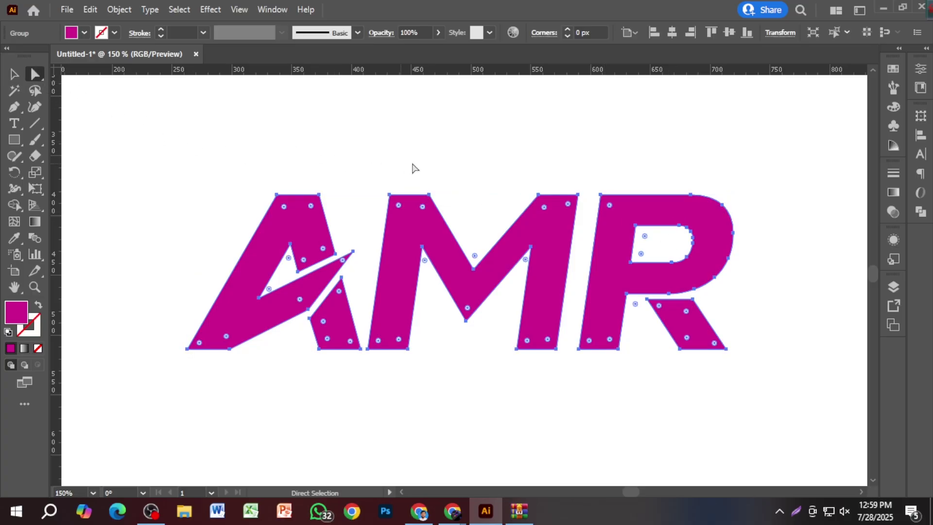
click(533, 159)
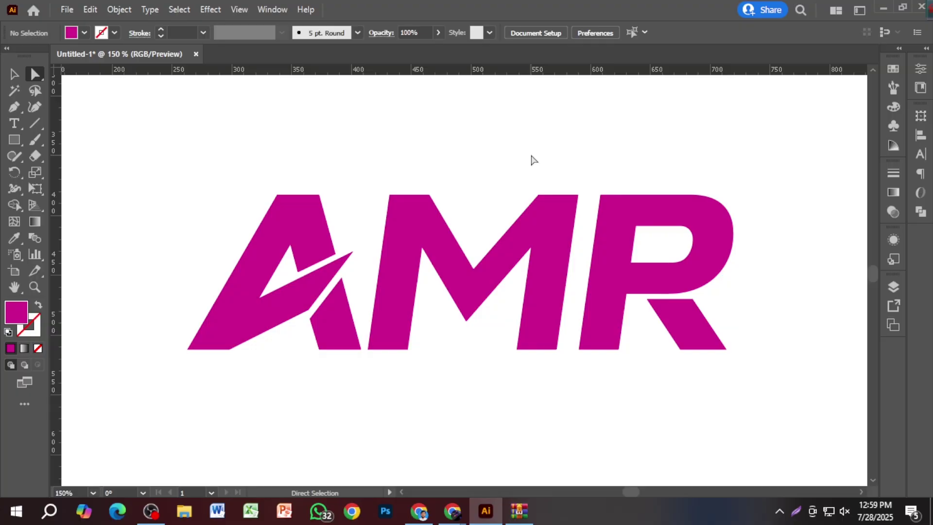
drag(529, 187, 719, 265)
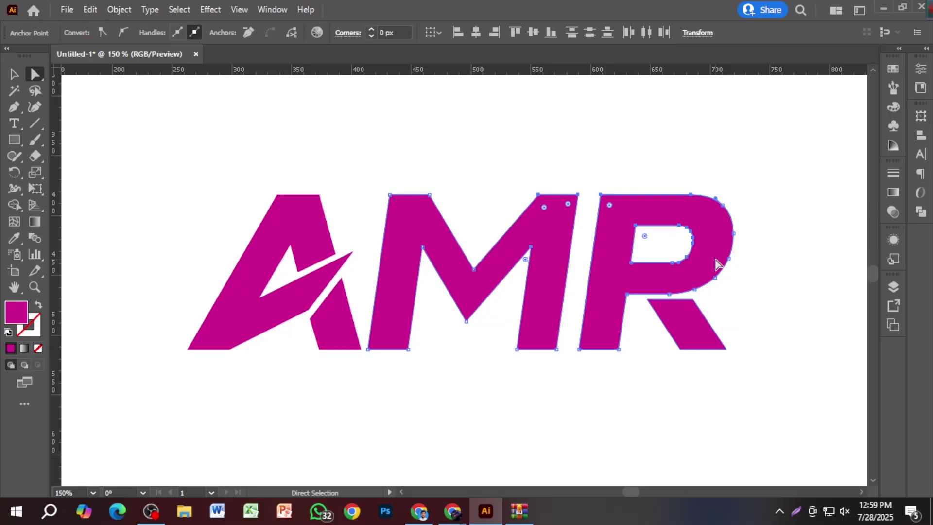
click(14, 74)
click(280, 143)
Ungroup the outlined AMR lettering into separate letters
drag(433, 145, 647, 306)
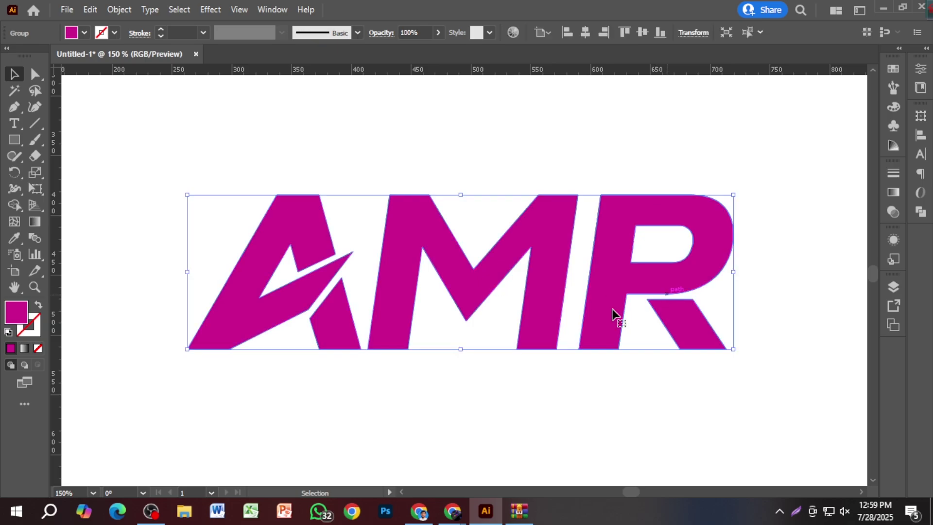
right_click(567, 247)
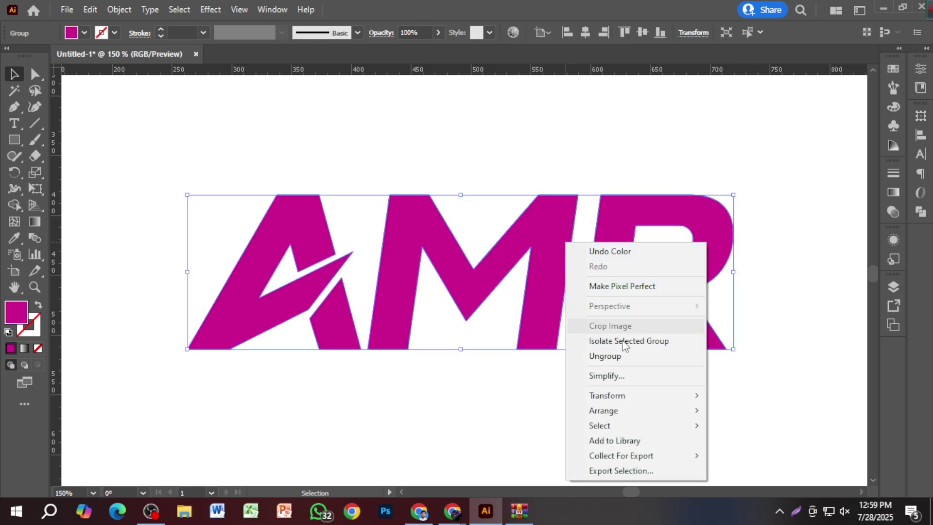
click(619, 355)
click(541, 143)
Recolor the letters M and R to orange with C 0, M 78, Y 100, K 0, leaving the A magenta
click(688, 276)
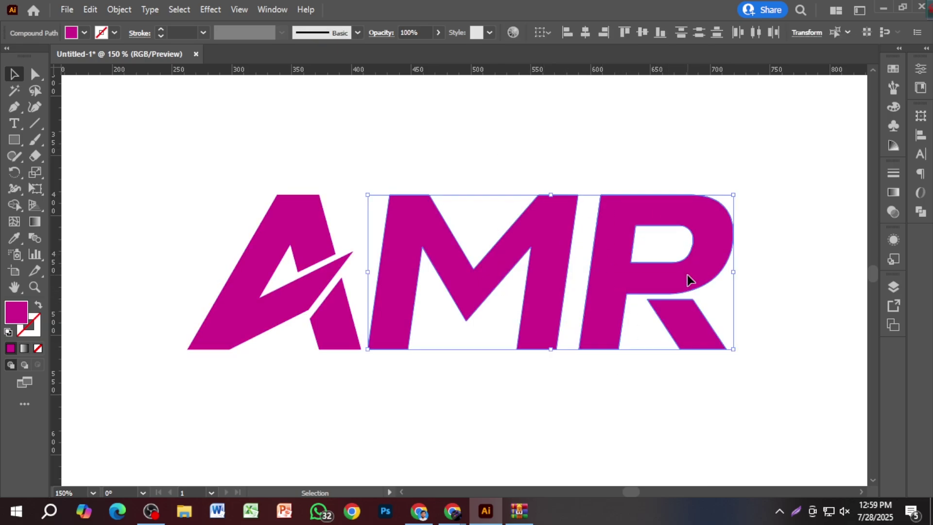
click(897, 106)
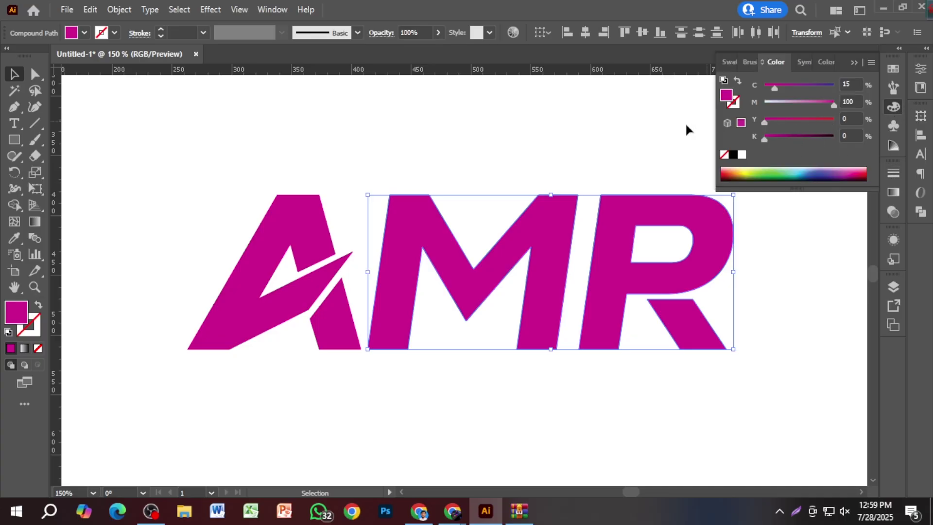
drag(834, 103, 842, 121)
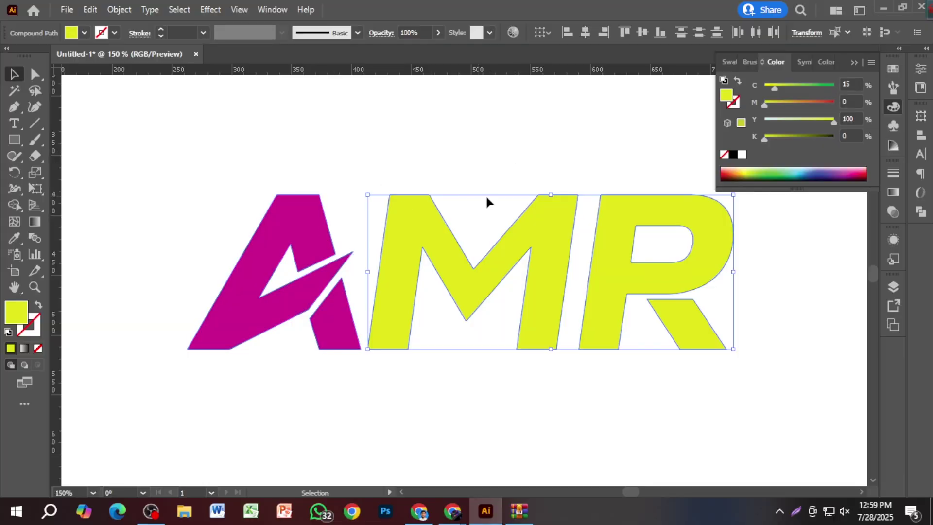
click(825, 103)
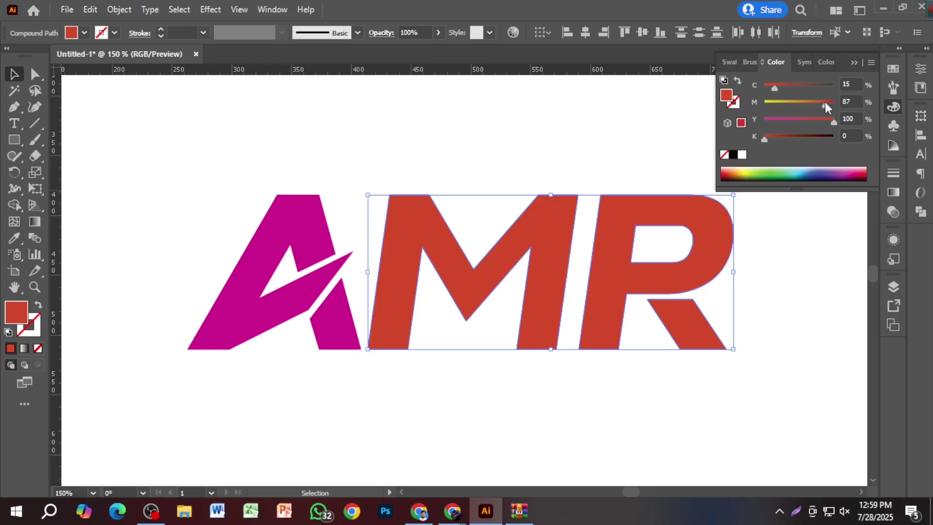
click(798, 137)
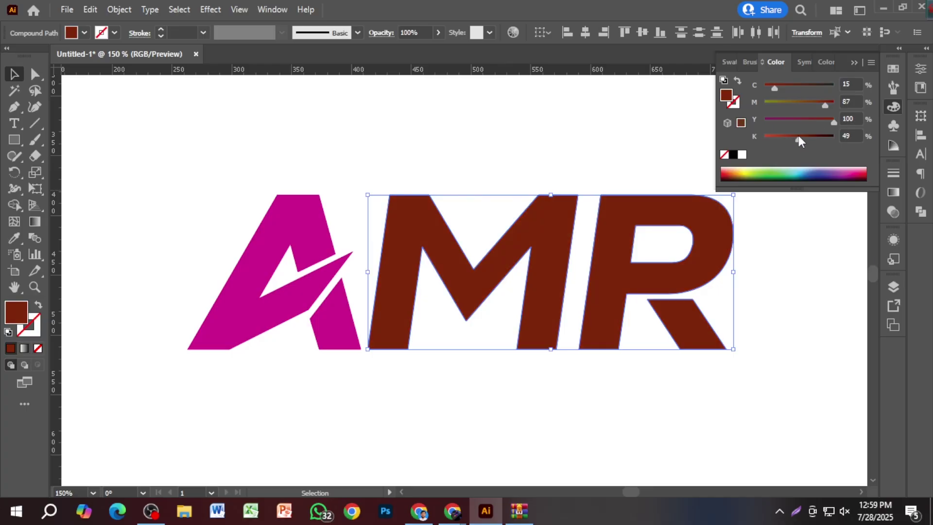
drag(798, 136, 769, 121)
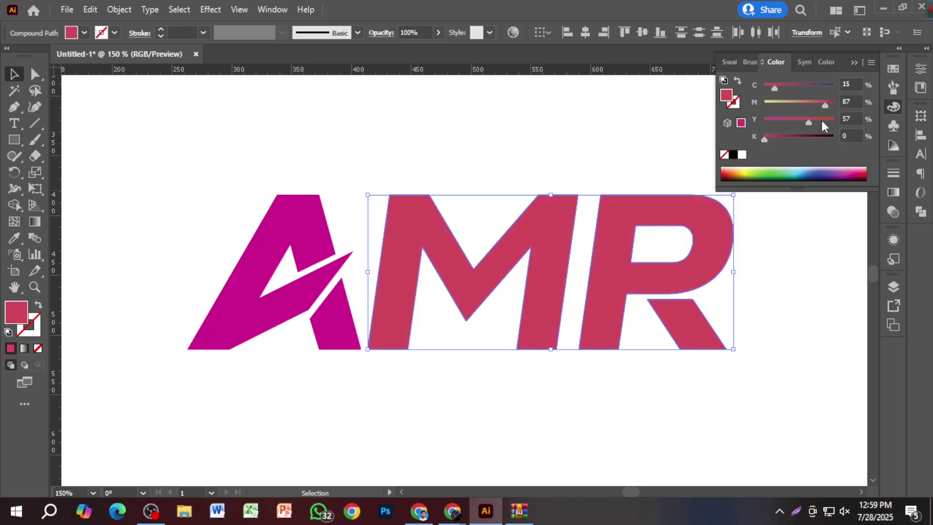
drag(815, 120, 814, 120)
drag(807, 85, 787, 120)
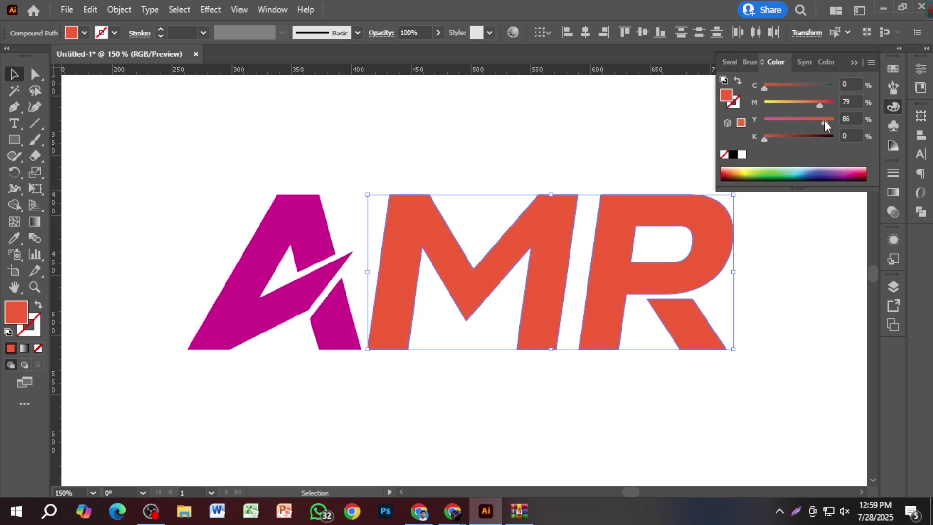
drag(816, 135, 762, 138)
drag(820, 104, 824, 102)
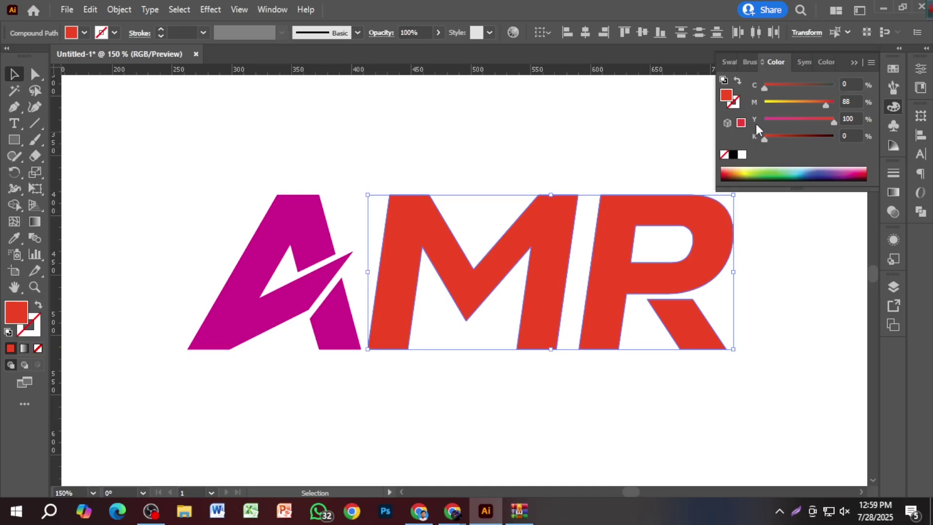
click(819, 102)
click(619, 142)
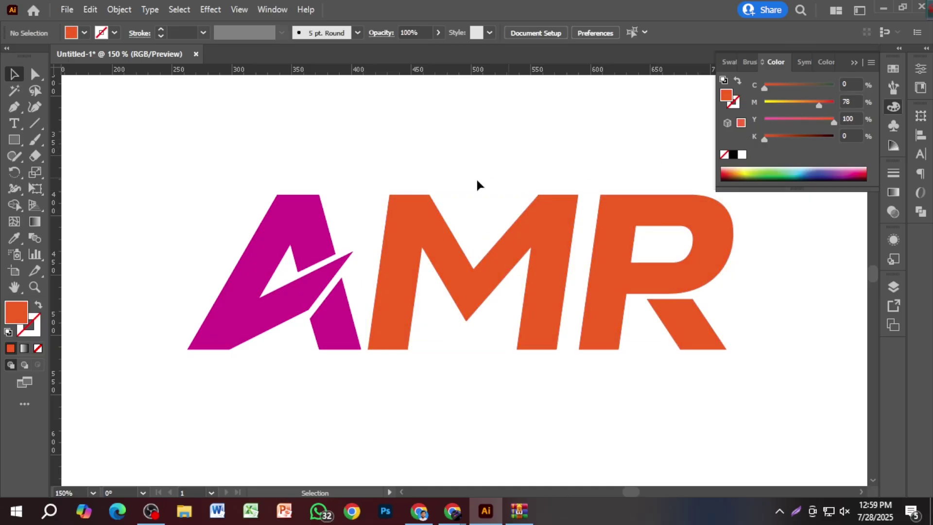
Move the R onto the M so its stem coincides with the M's right leg, and check the overlap up close
click(681, 265)
click(545, 158)
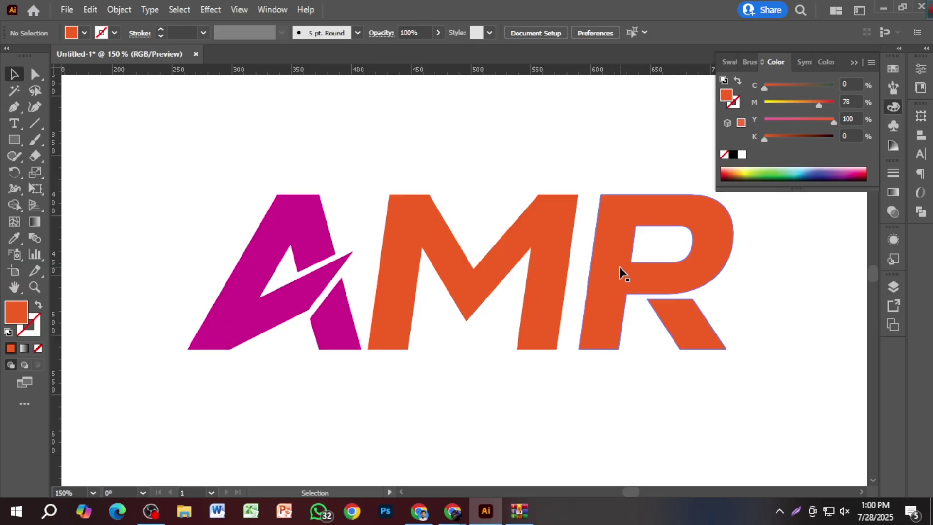
drag(619, 266, 562, 271)
key(a)
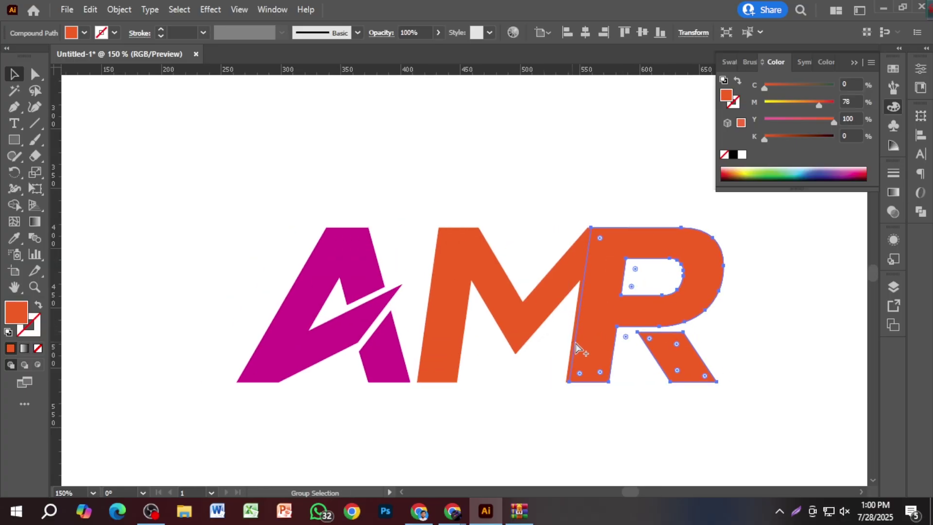
scroll(632, 379, left, 3)
key(v)
click(694, 423)
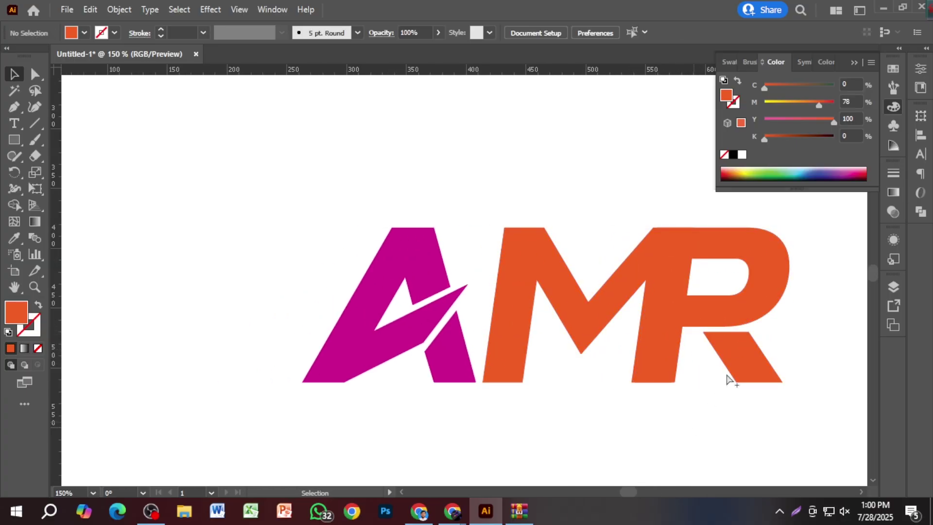
scroll(728, 377, up, 5)
drag(335, 357, 355, 363)
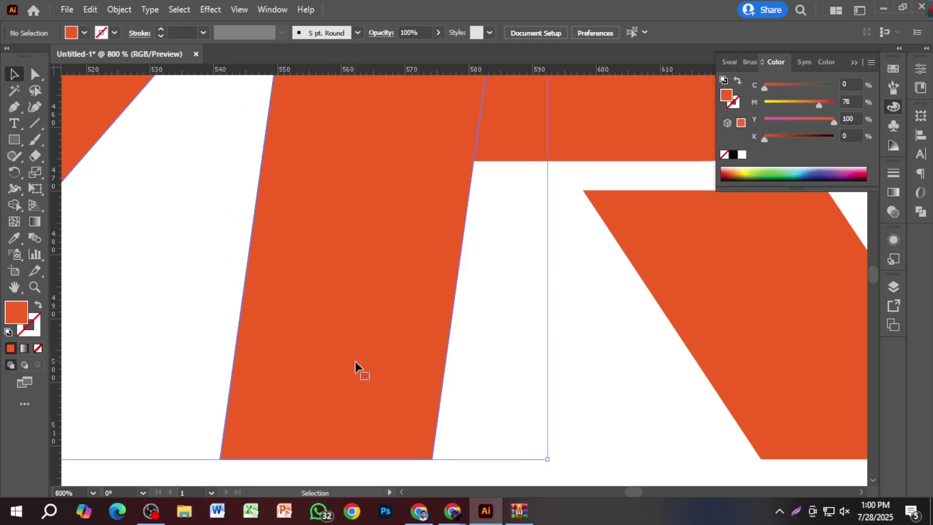
click(577, 401)
scroll(579, 400, down, 2)
scroll(579, 399, down, 2)
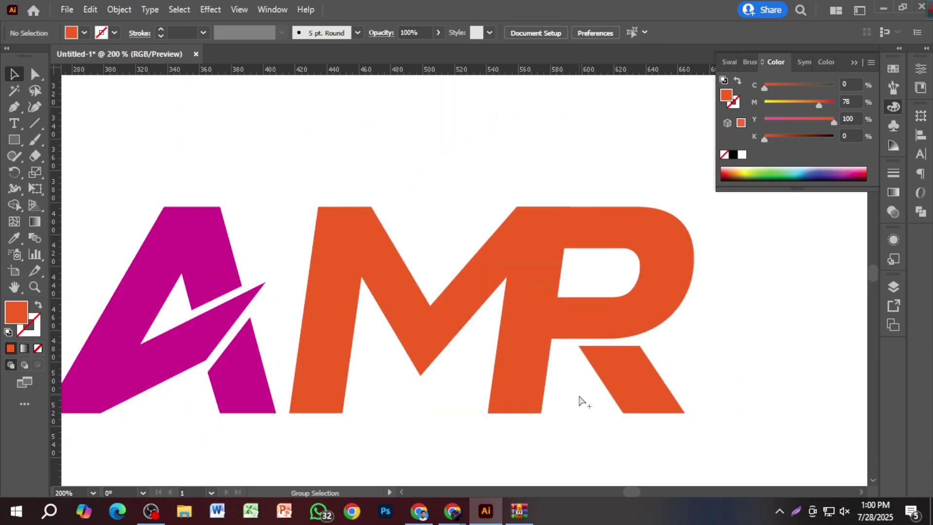
Unite the overlapping M and R into a single shape with Pathfinder
drag(475, 171, 576, 229)
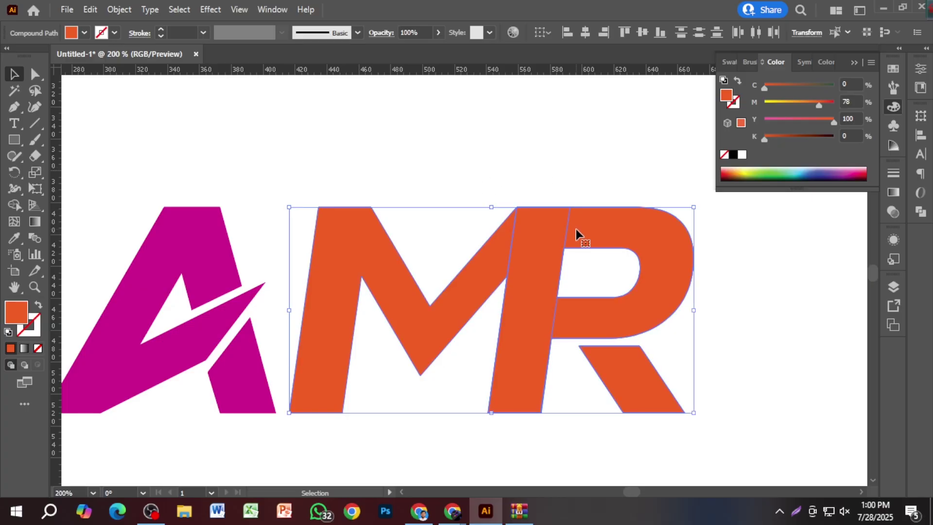
click(856, 62)
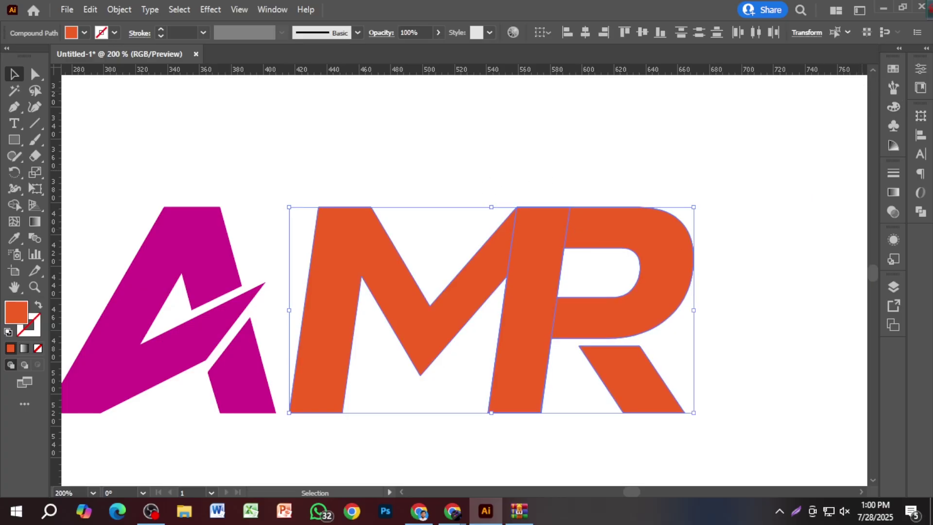
click(921, 212)
click(762, 148)
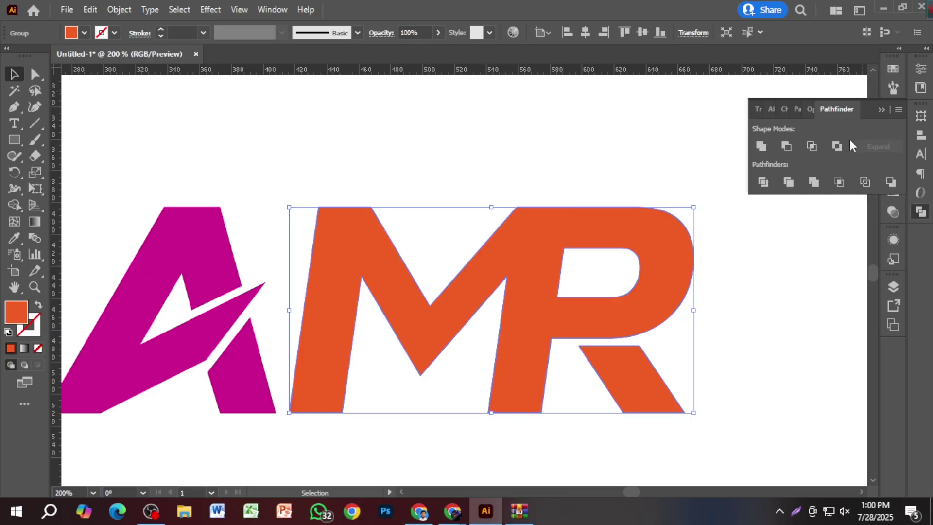
click(894, 113)
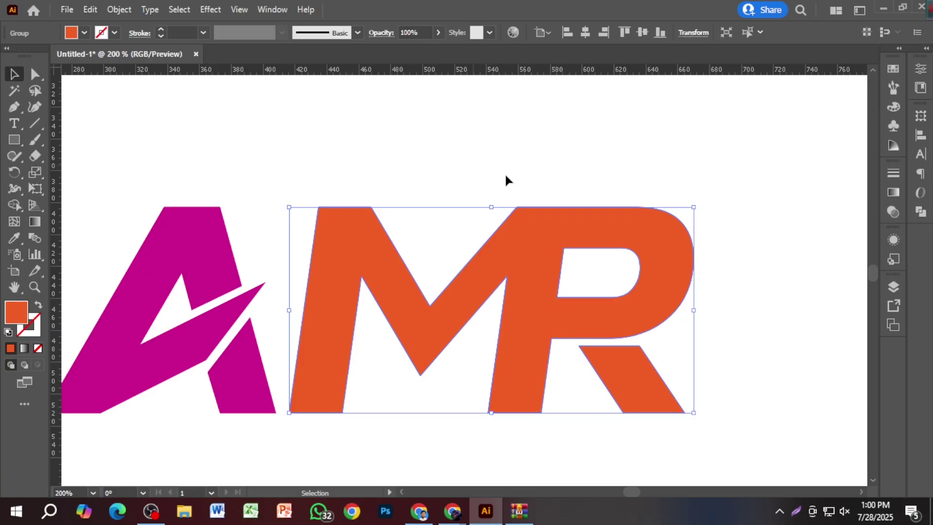
Round only the upper-left outer corner of the orange M to a radius of about 35 px
click(559, 195)
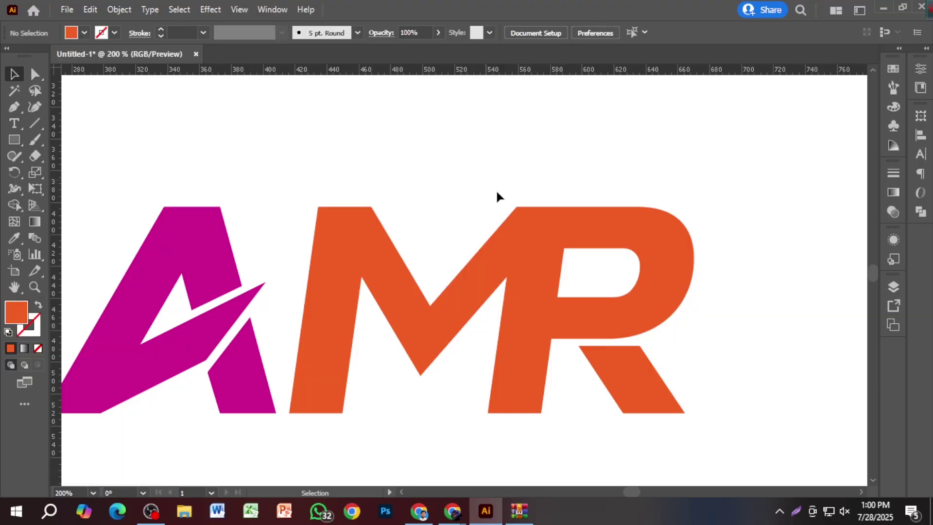
click(529, 232)
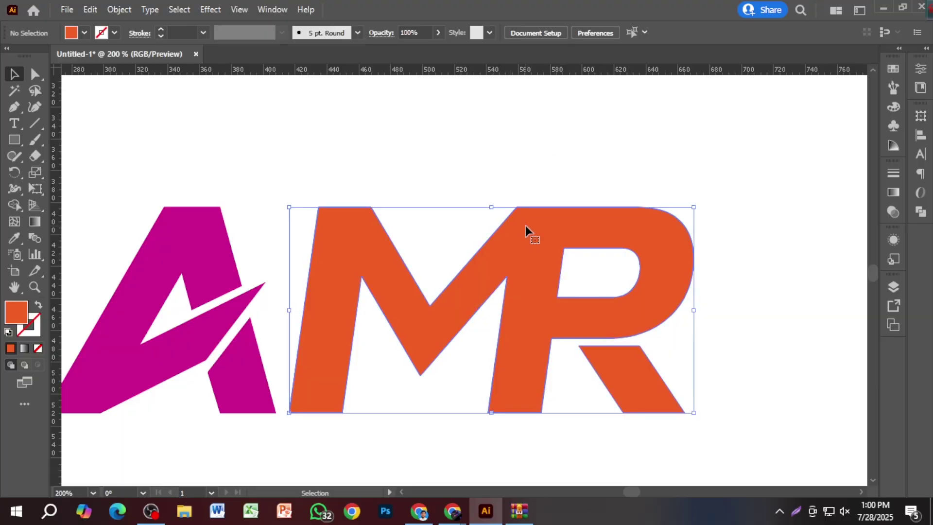
click(35, 74)
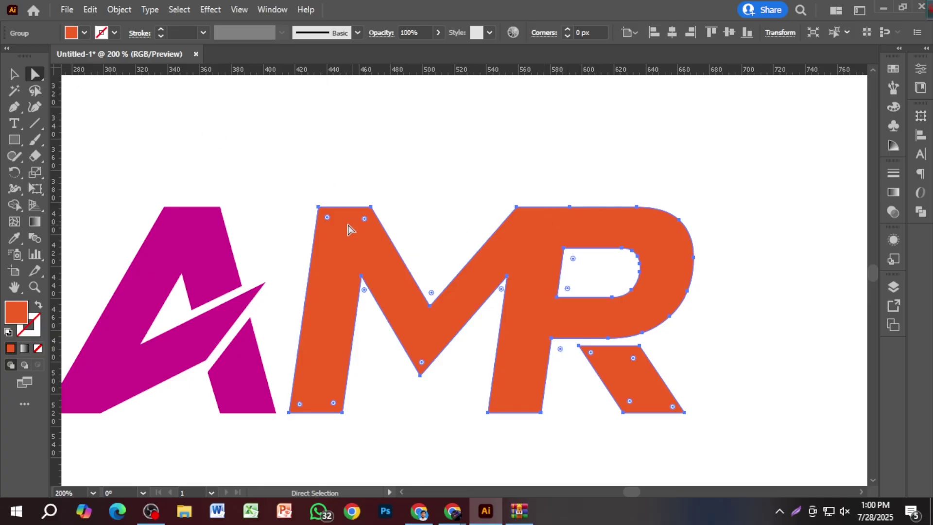
drag(327, 217, 343, 232)
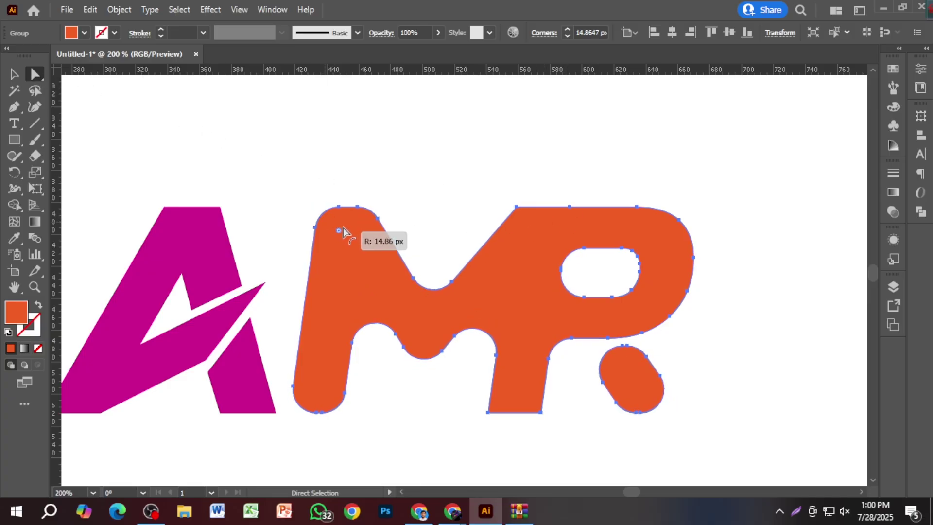
key(ctrl+z)
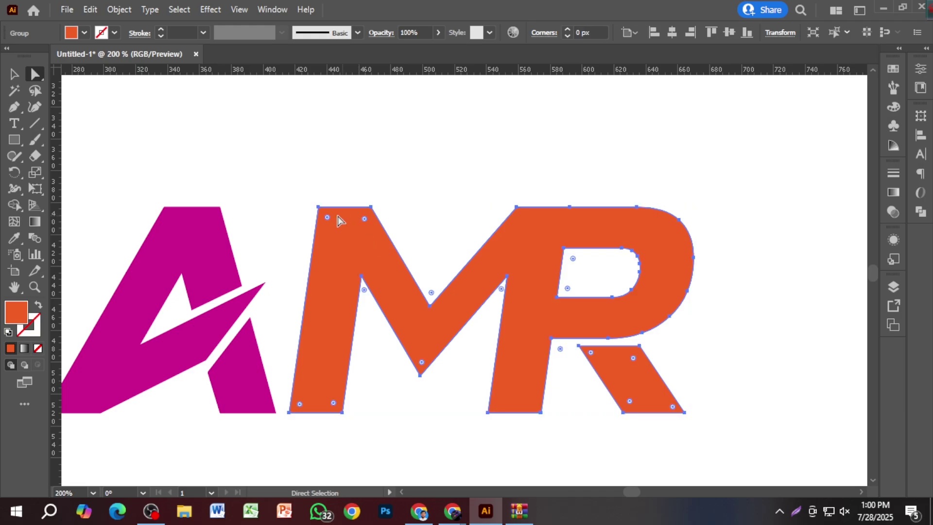
drag(325, 214, 360, 270)
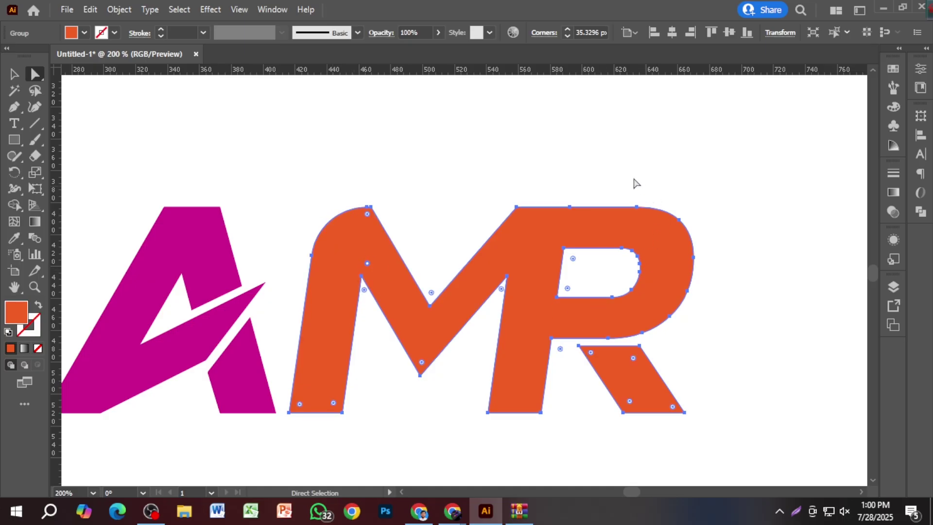
click(440, 151)
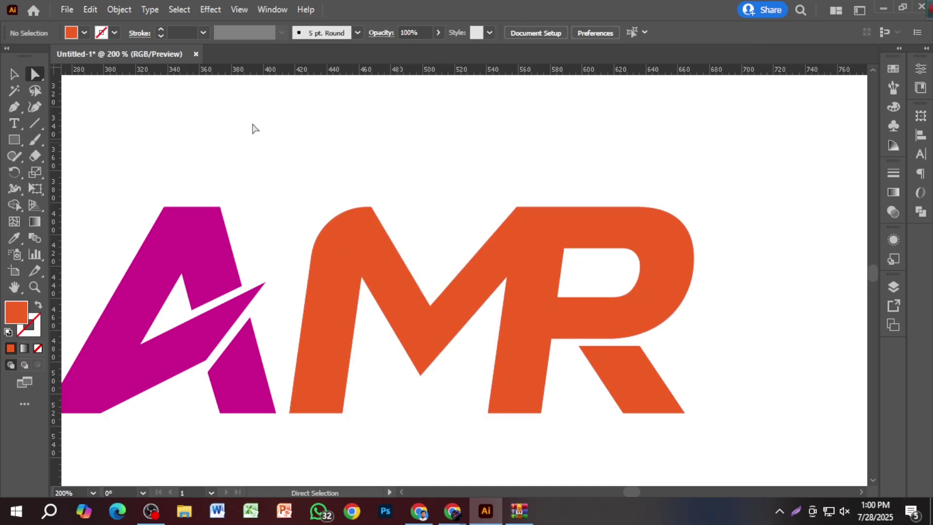
Move the magenta A closer to the orange MR shape and round only its upper-left outer corner
click(206, 250)
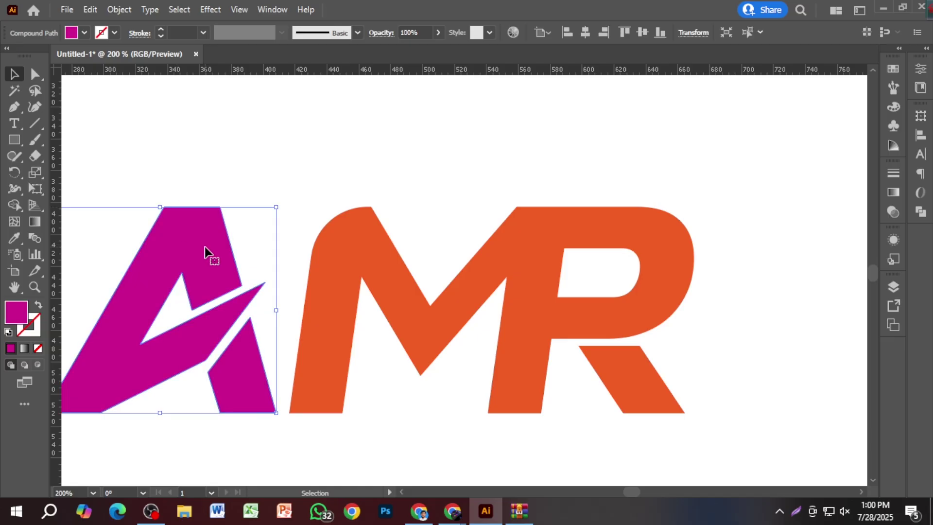
mouse_move(205, 250)
mouse_down()
mouse_move(263, 252)
mouse_move(215, 251)
mouse_up()
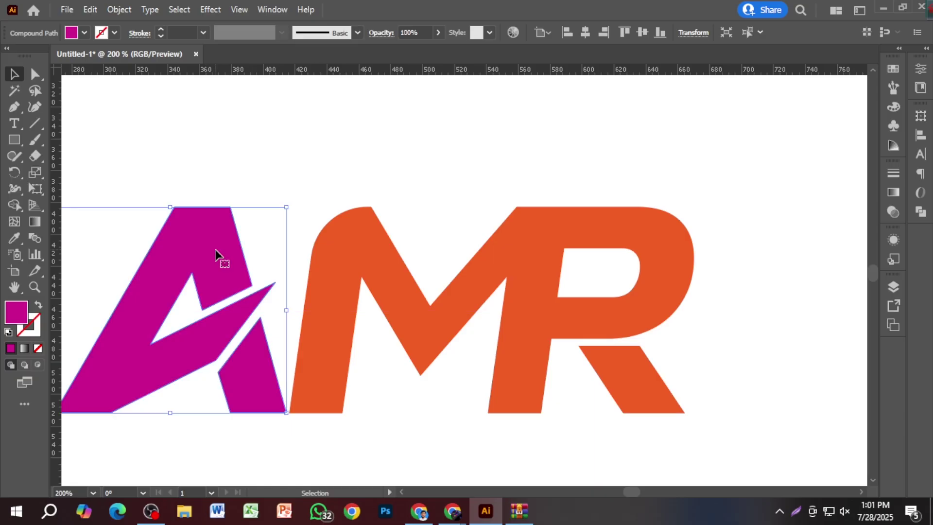
click(36, 77)
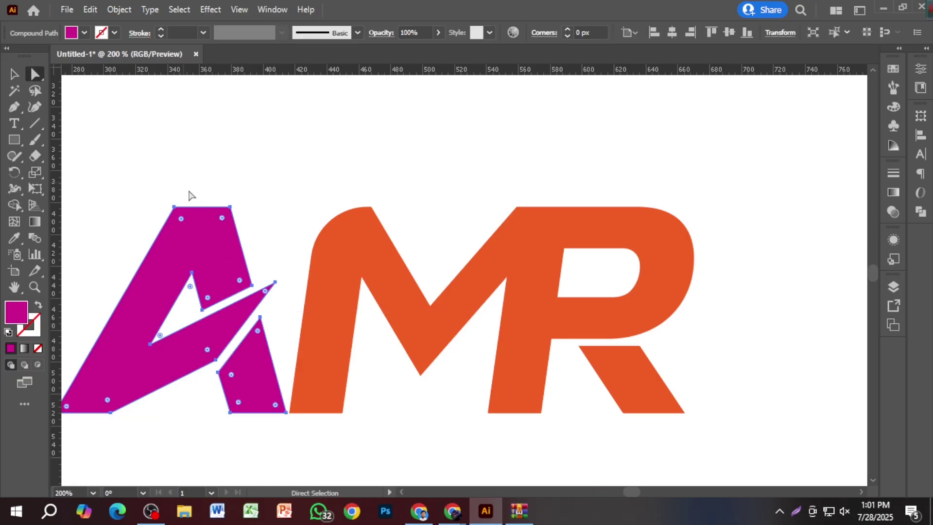
drag(181, 219, 206, 232)
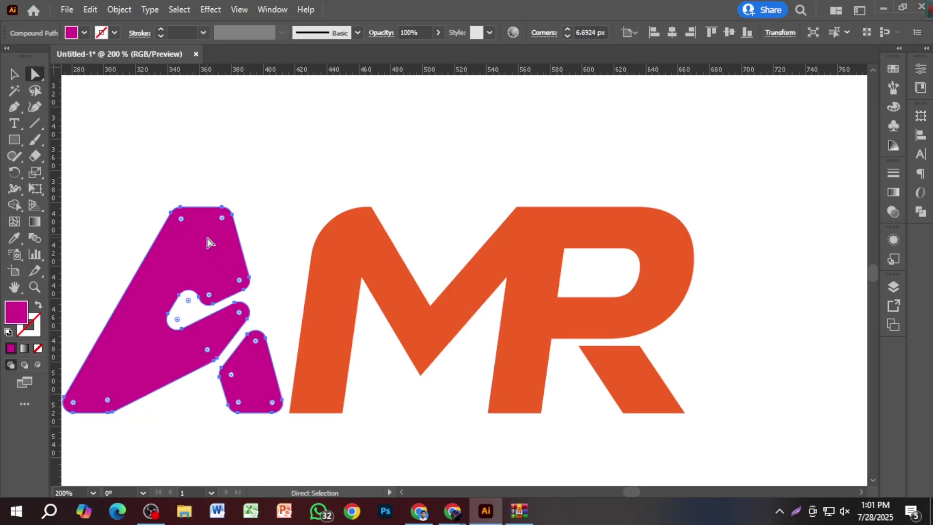
key(ctrl)
key(ctrl+z)
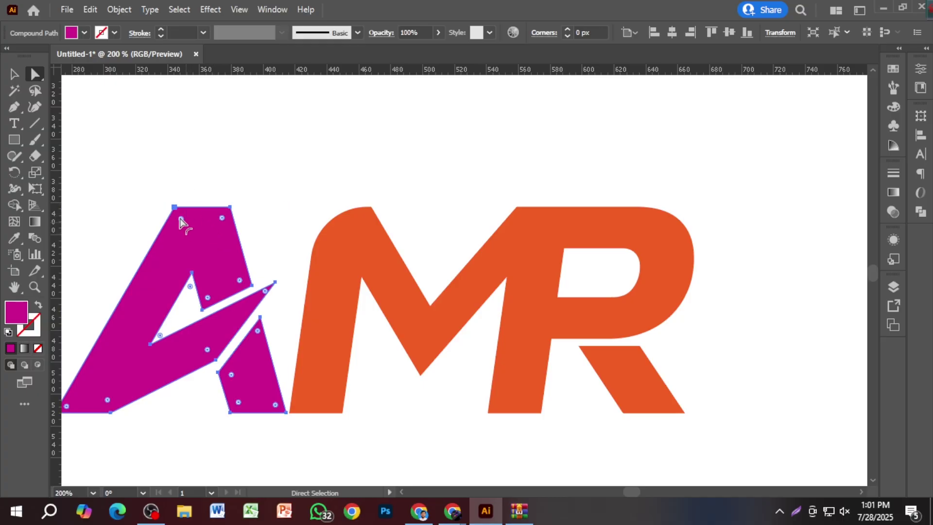
drag(181, 221, 239, 275)
click(14, 74)
click(291, 178)
scroll(295, 177, down, 2)
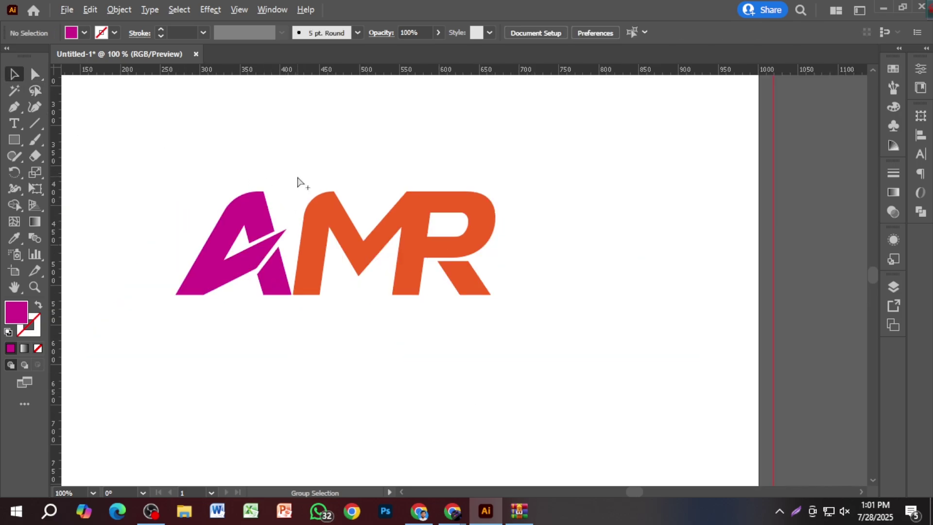
drag(156, 165, 593, 341)
scroll(210, 239, up, 2)
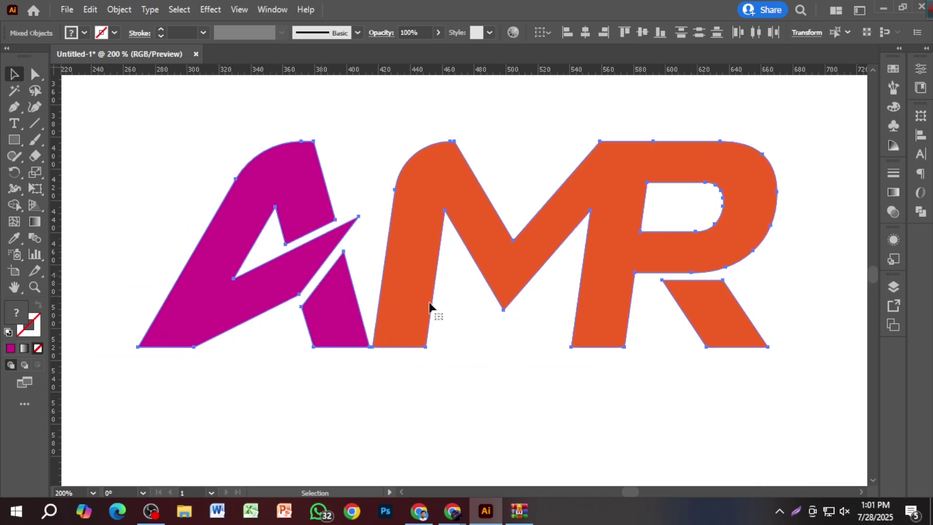
click(523, 403)
scroll(547, 383, down, 2)
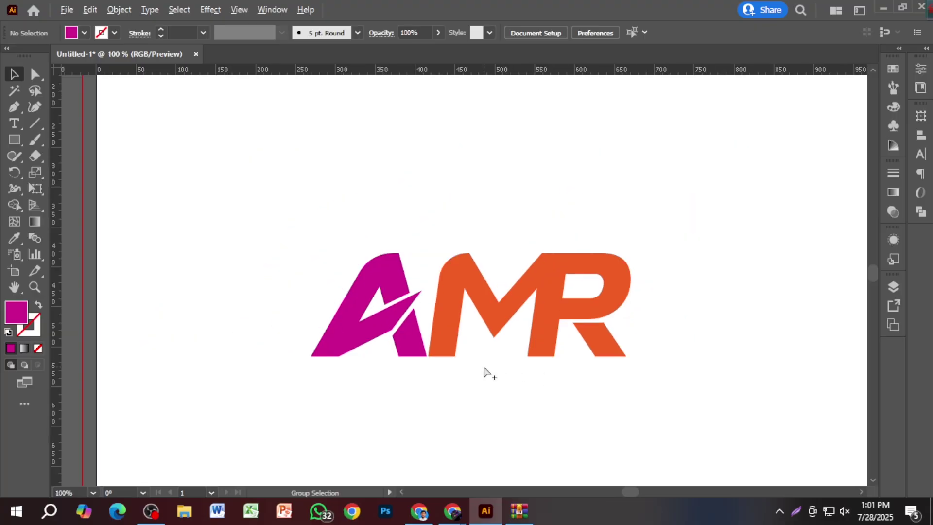
Add a LOREM IPSUM placeholder text line just below the MR and enlarge it to about 35 pt
click(14, 124)
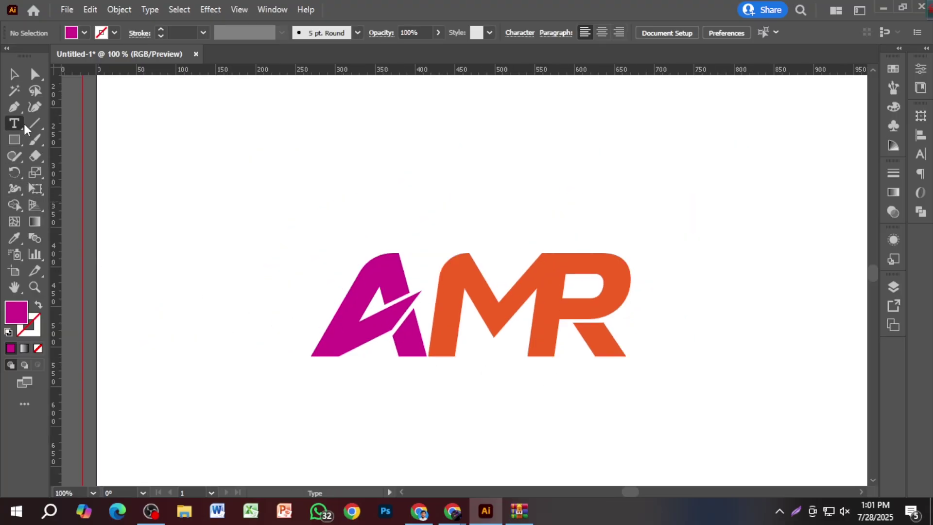
click(430, 399)
click(14, 74)
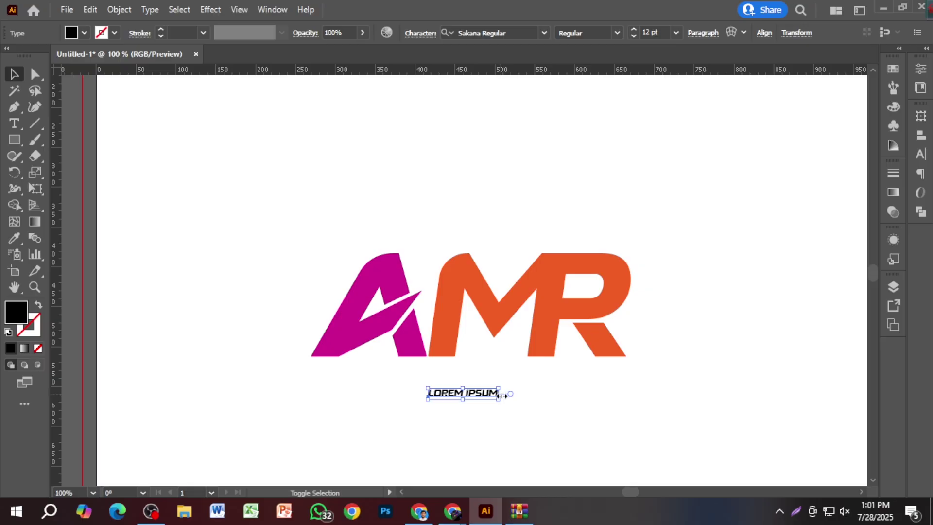
drag(499, 399, 588, 382)
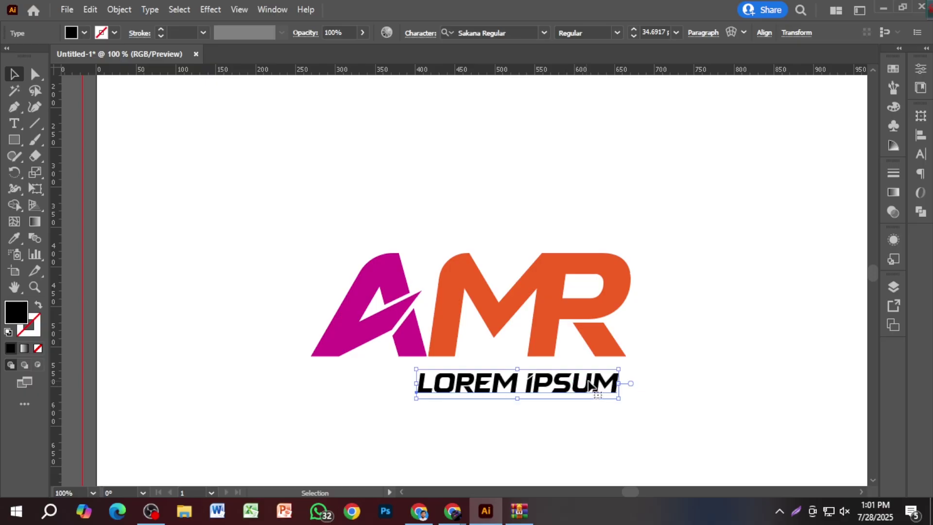
scroll(589, 382, up, 2)
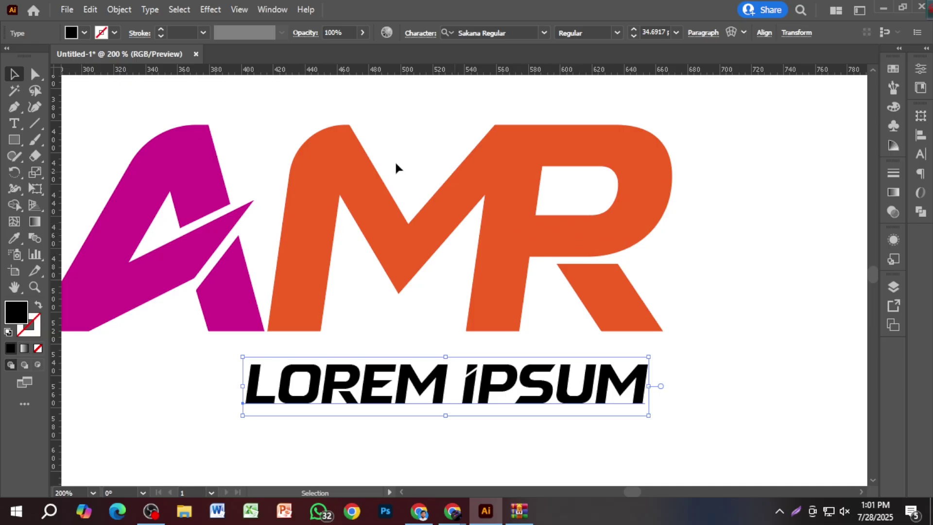
drag(568, 184, 569, 185)
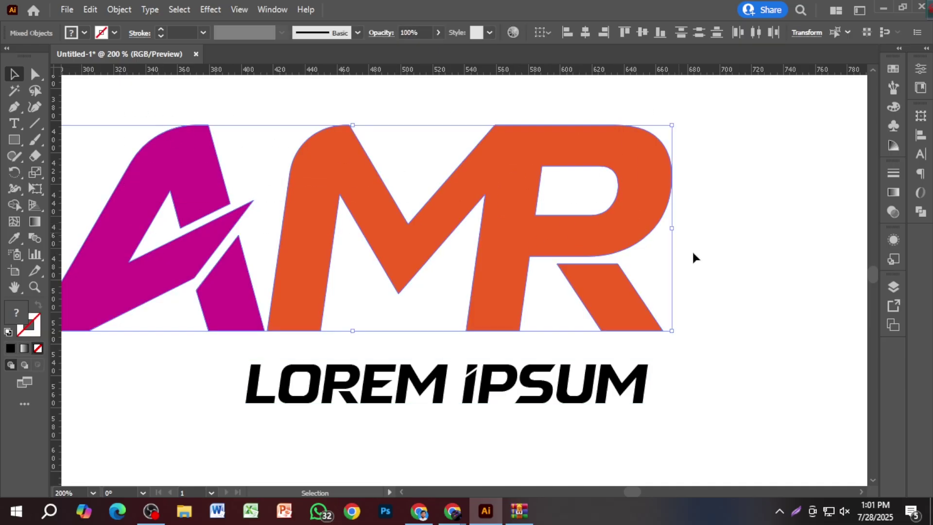
click(650, 416)
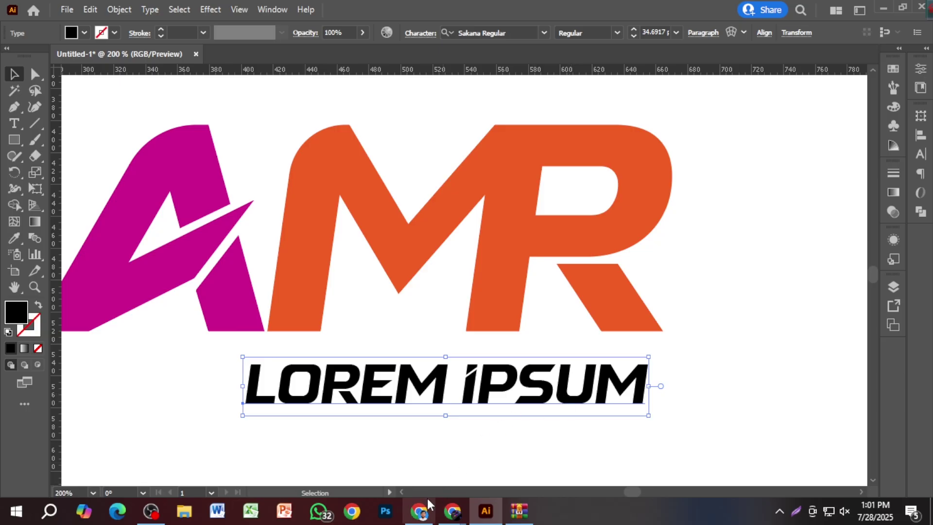
Switch to Chrome and examine the typography logo image results, including the Freya Beauty example, for ideas on tagline lettering
click(418, 464)
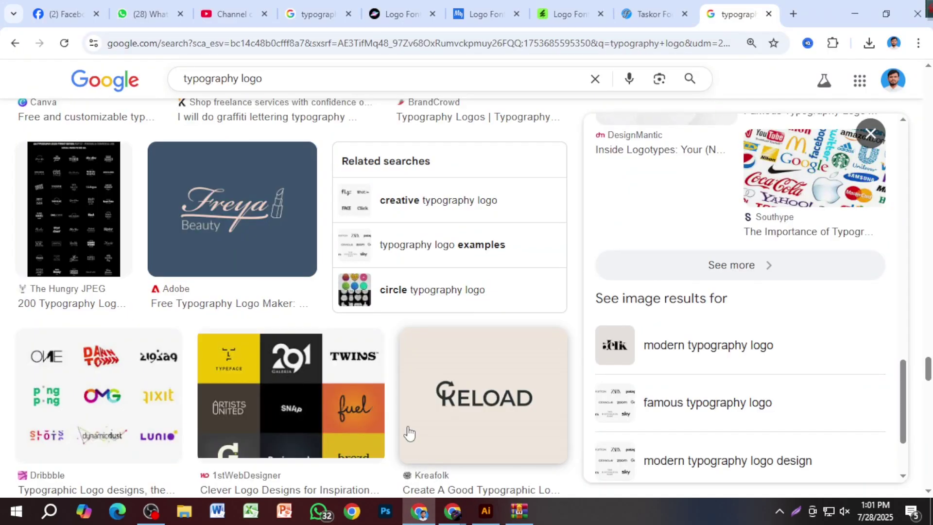
click(643, 14)
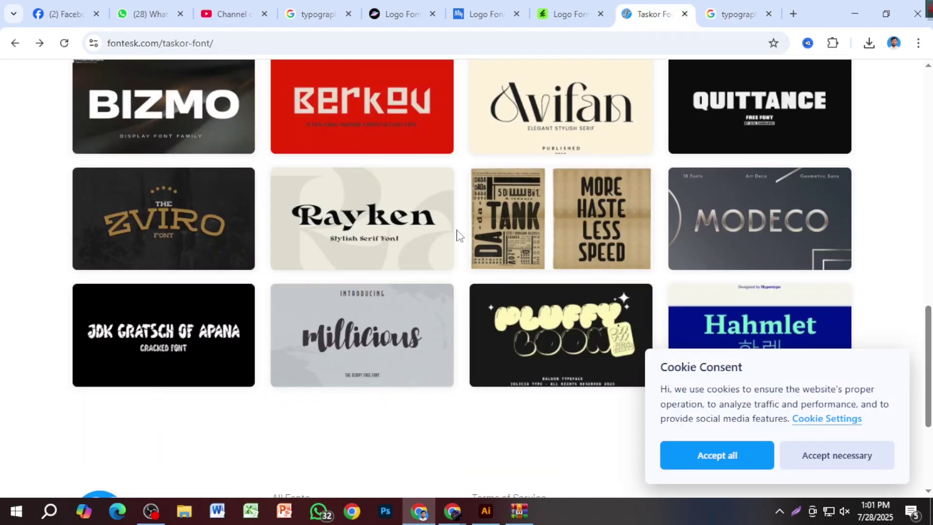
scroll(428, 324, up, 15)
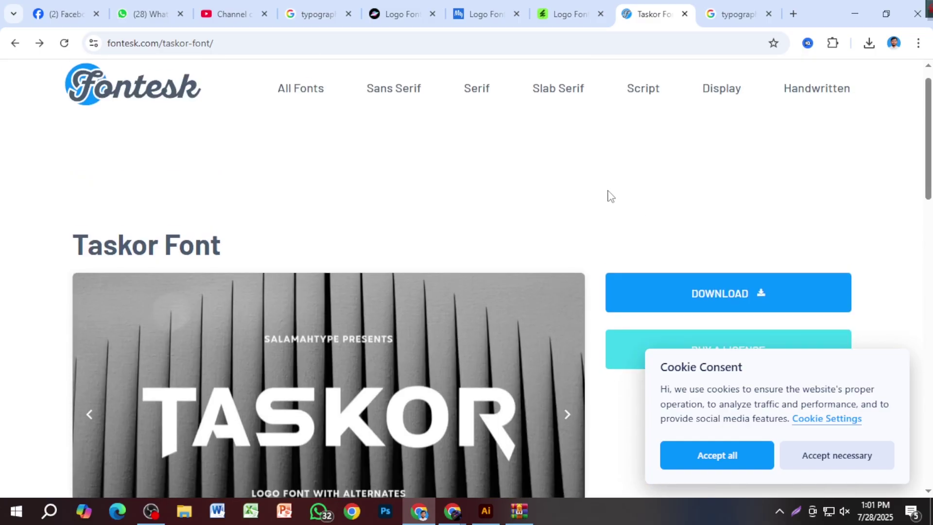
click(569, 14)
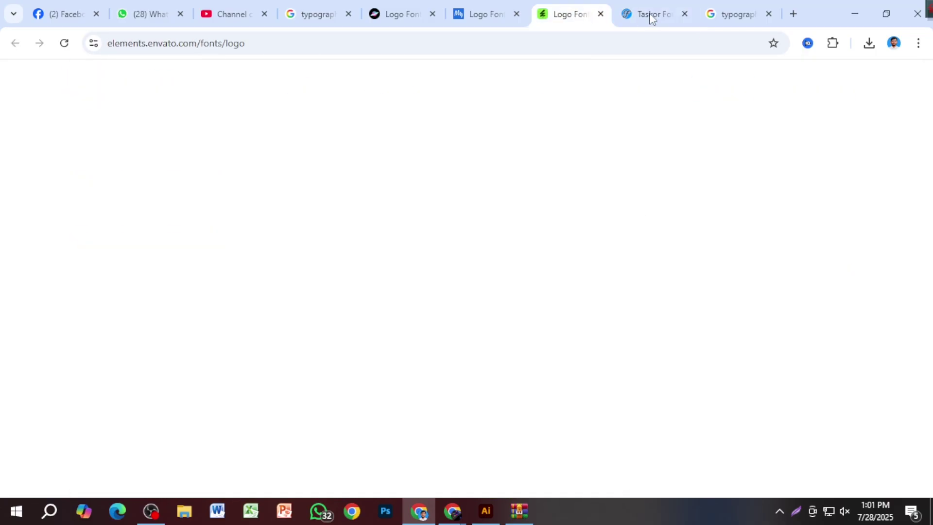
click(734, 15)
scroll(472, 292, up, 9)
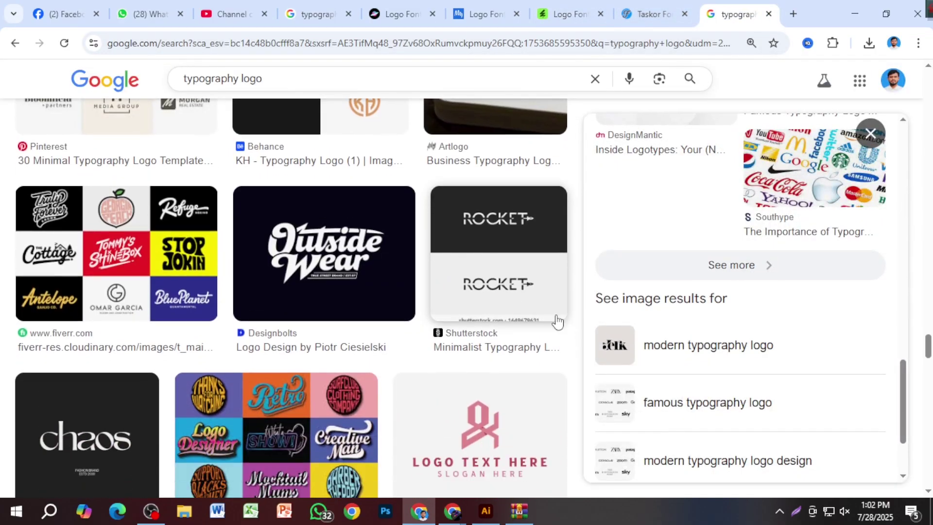
scroll(291, 370, down, 6)
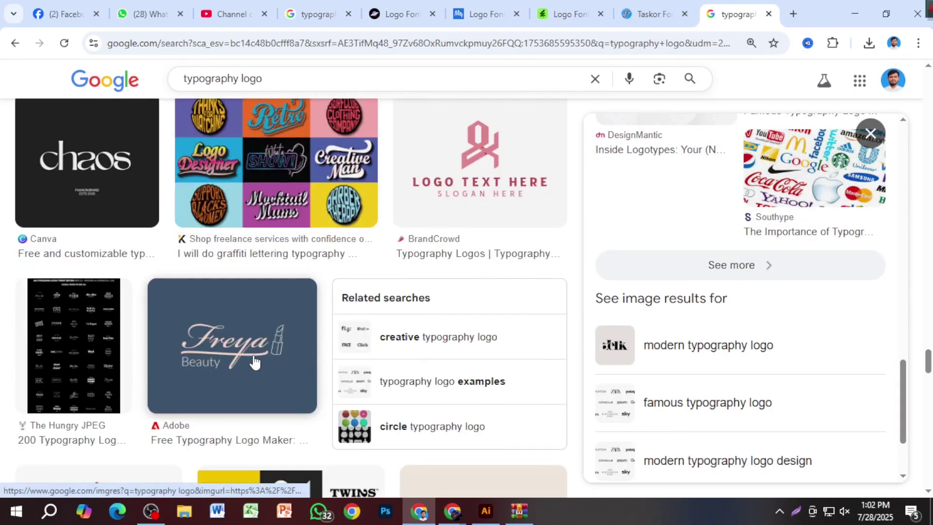
click(196, 373)
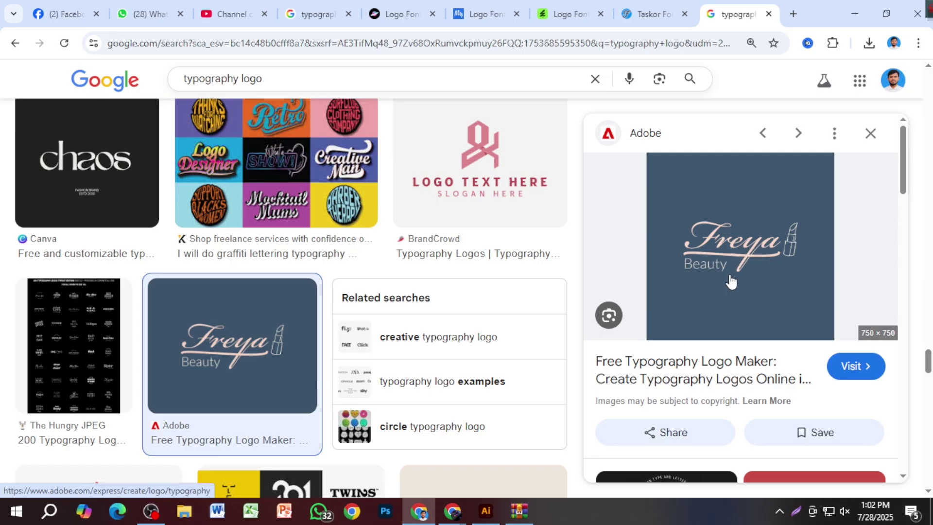
scroll(730, 282, down, 10)
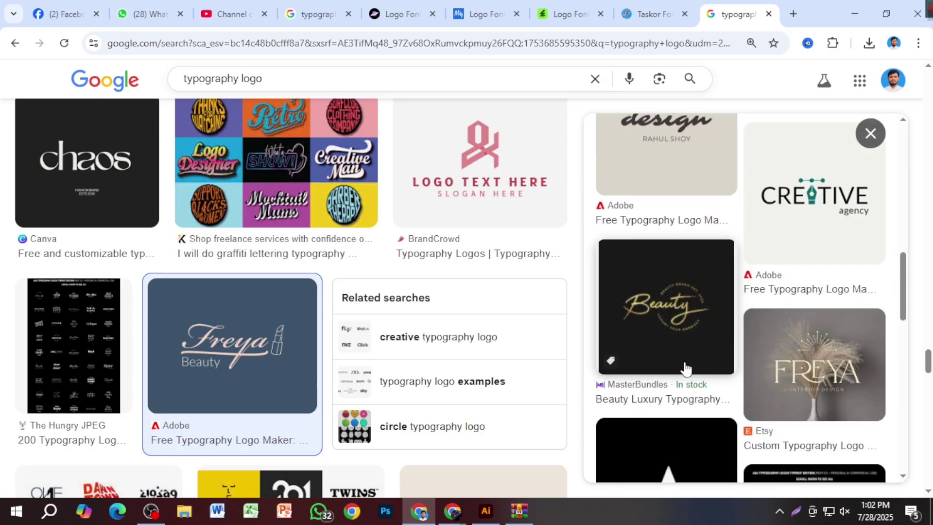
scroll(686, 369, down, 8)
scroll(685, 370, up, 3)
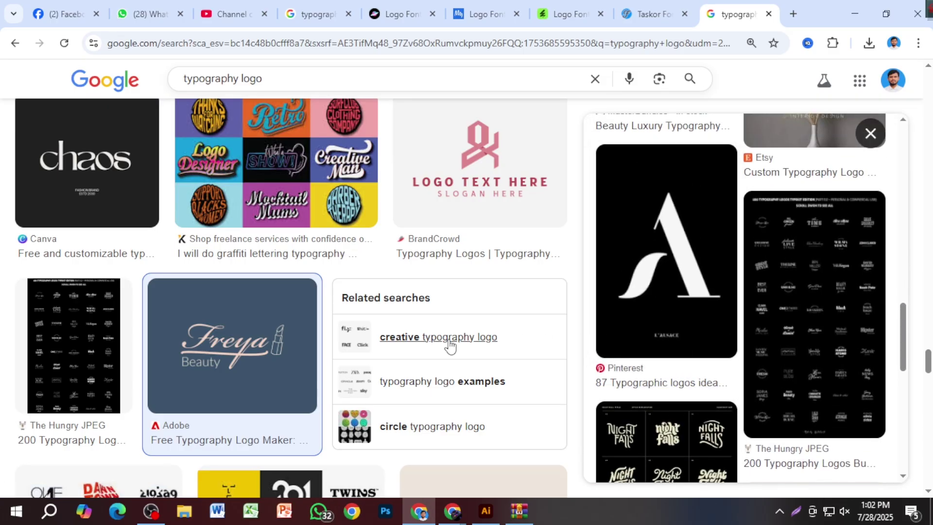
scroll(450, 346, up, 10)
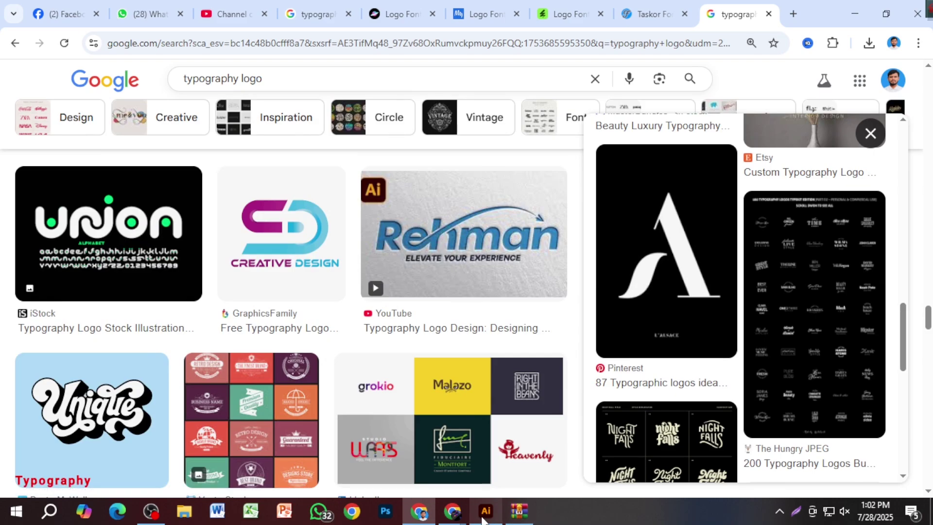
Switch back to Illustrator and change the placeholder tagline's font to Calibri Light
click(484, 512)
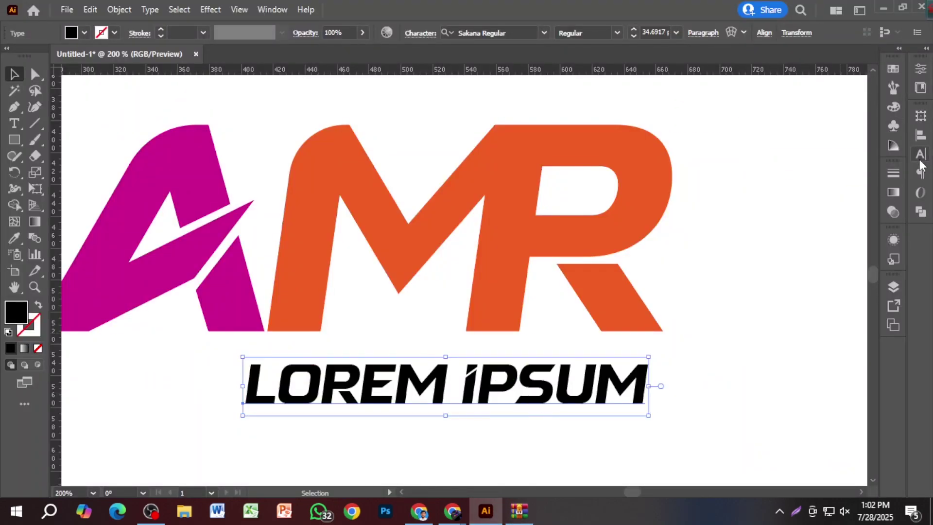
click(920, 160)
click(895, 130)
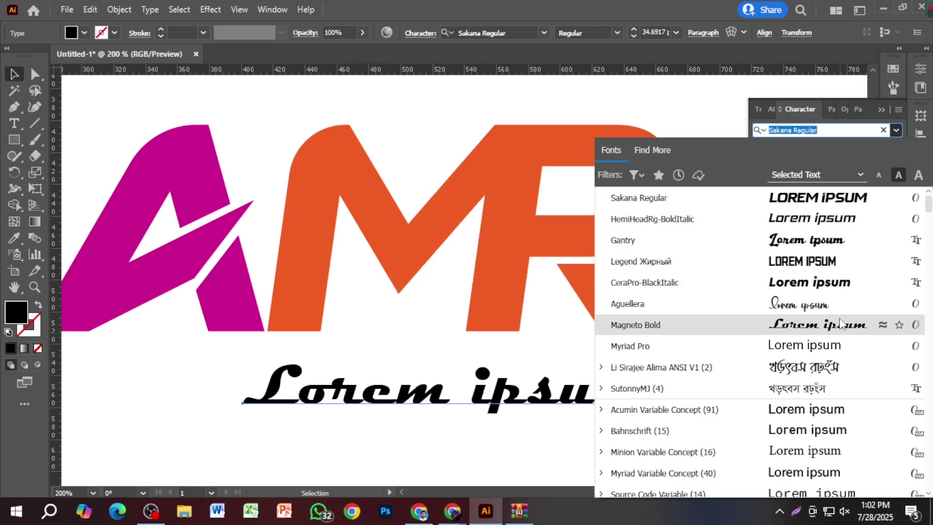
scroll(843, 316, down, 2)
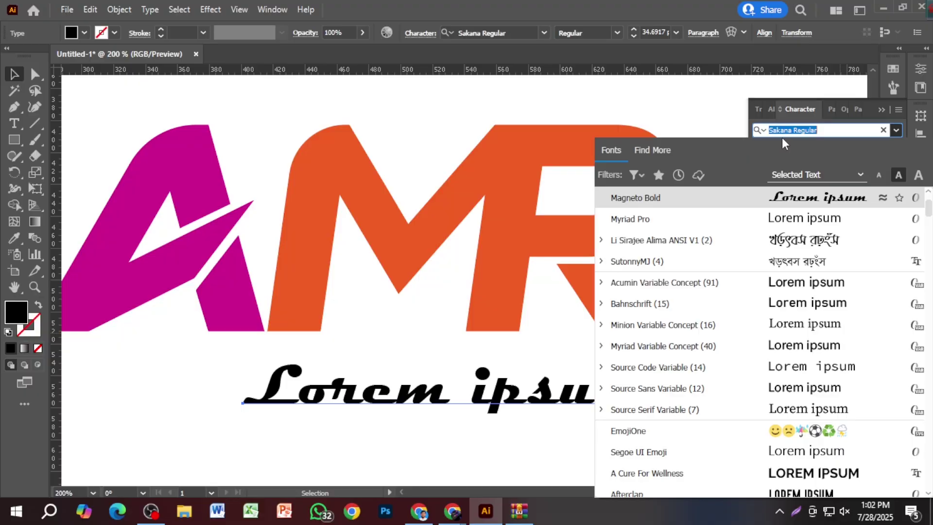
text(cv)
key(BackSpace)
text(a)
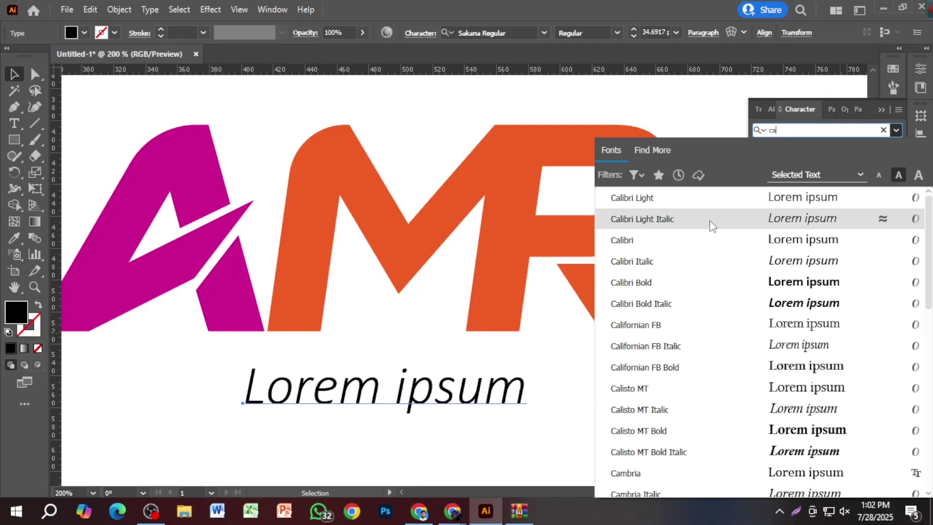
click(697, 202)
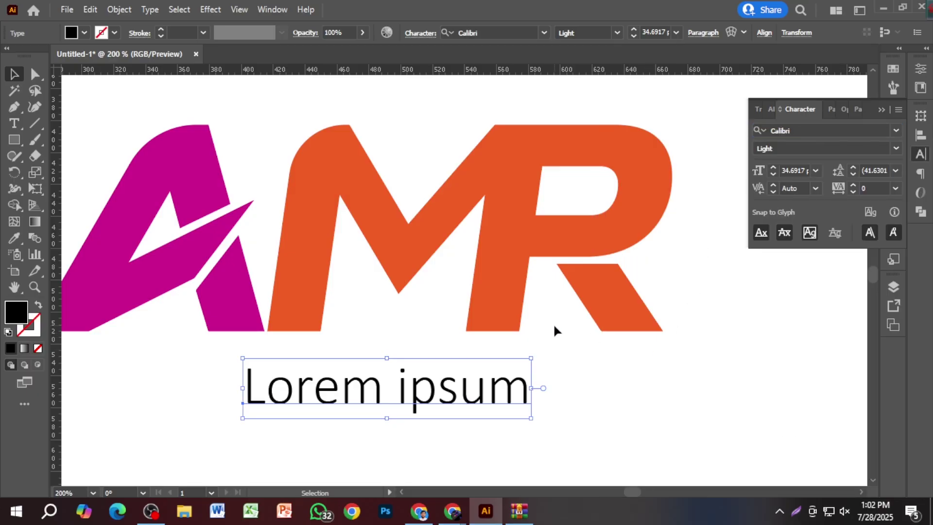
Replace the Lorem ipsum placeholder text with the tagline "Graphic Design"
triple_click(430, 392)
text(")
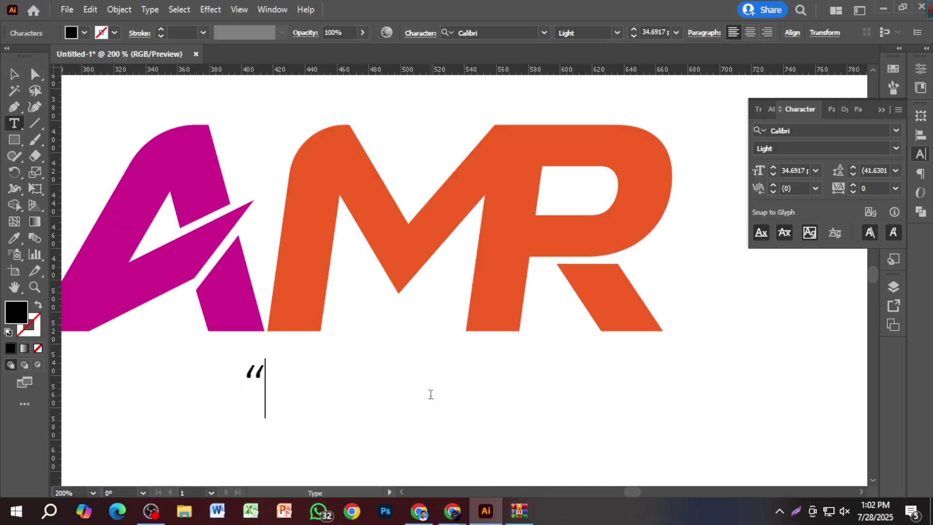
key(ctrl+z)
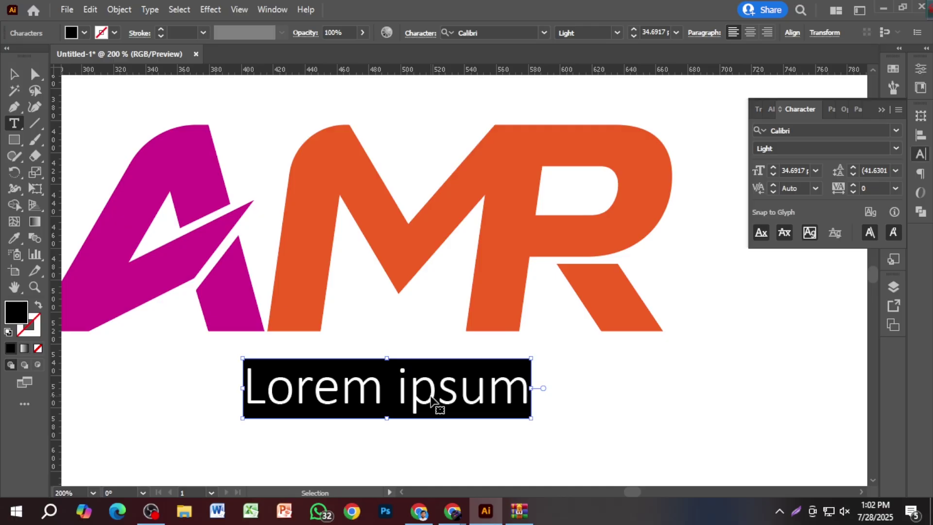
text(Gra)
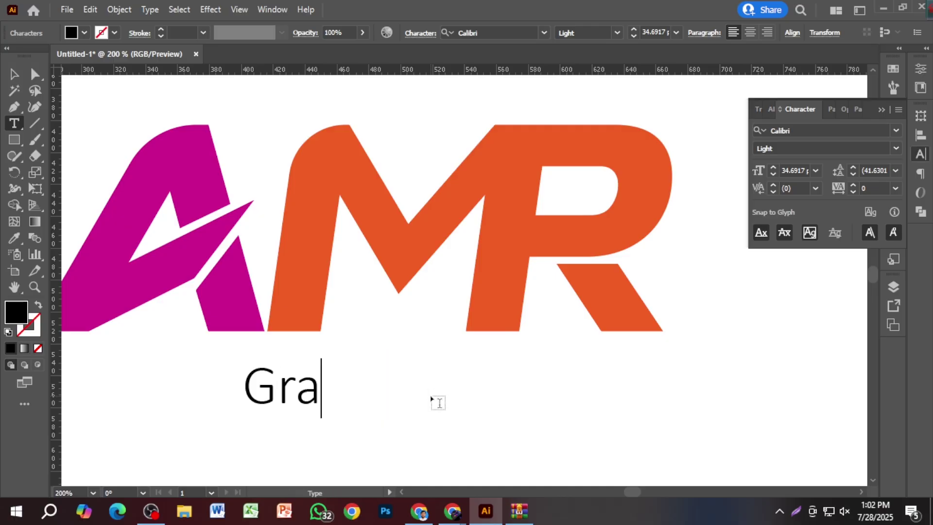
text(phic Design)
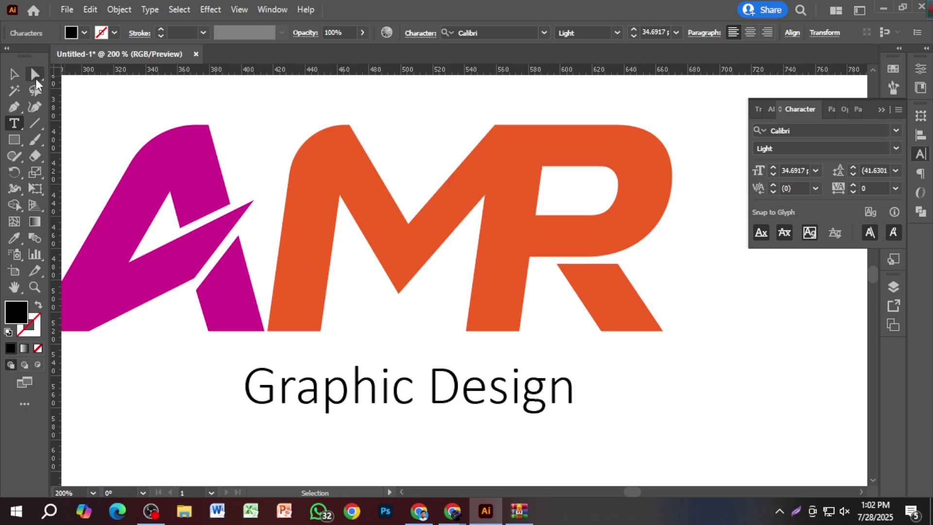
click(14, 74)
click(542, 314)
Enlarge the Graphic Design tagline to about 36.7 pt, place it directly beneath the MR and stretch it to match the MR's width
scroll(554, 335, down, 1)
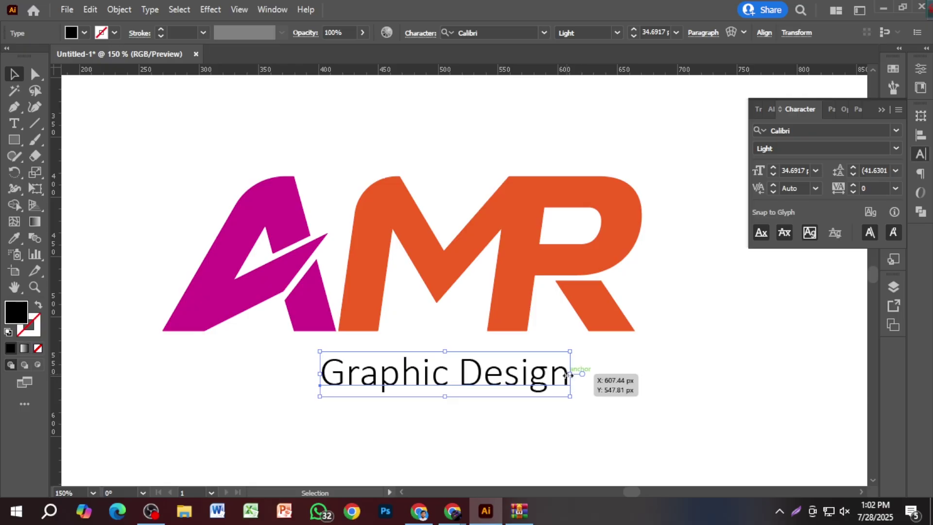
drag(573, 375, 640, 360)
drag(569, 373, 589, 371)
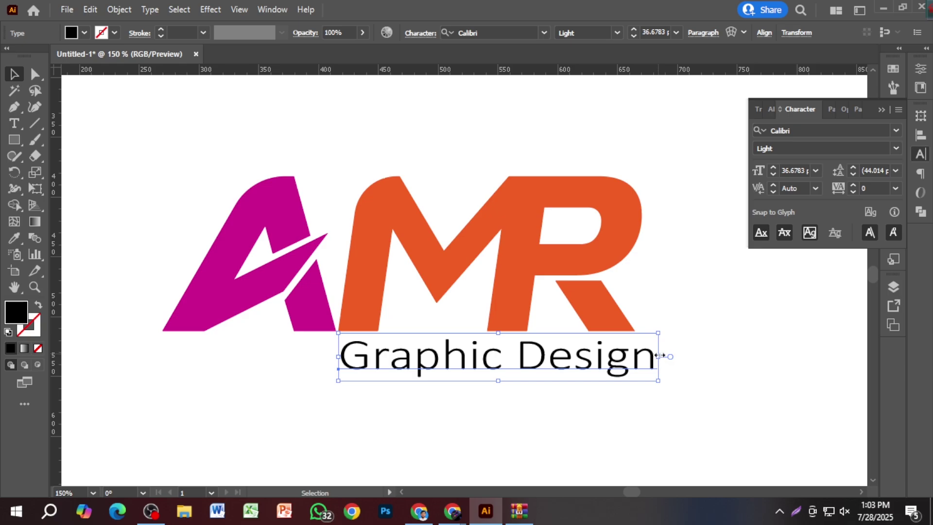
drag(658, 356, 645, 356)
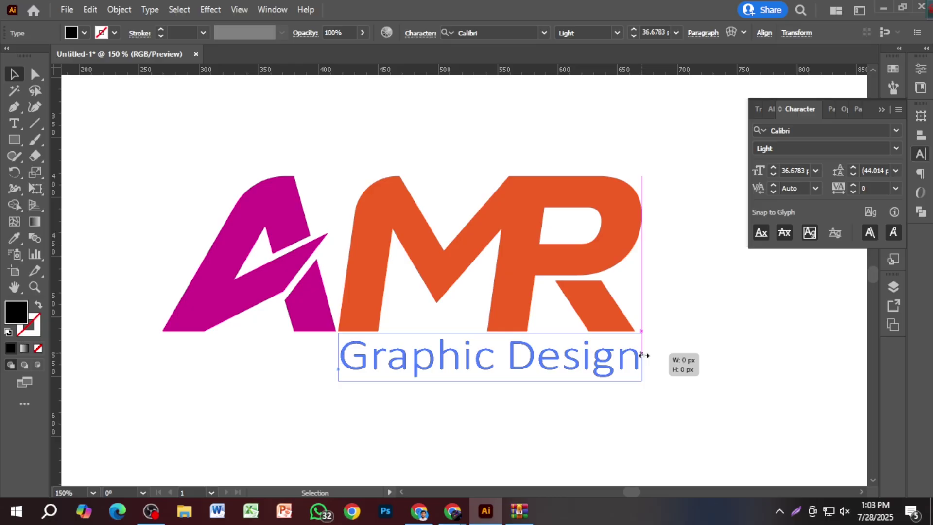
drag(645, 355, 643, 356)
click(688, 371)
Group the AMR lettering with its tagline and centre the group horizontally and vertically on the artboard
key(ctrl+1)
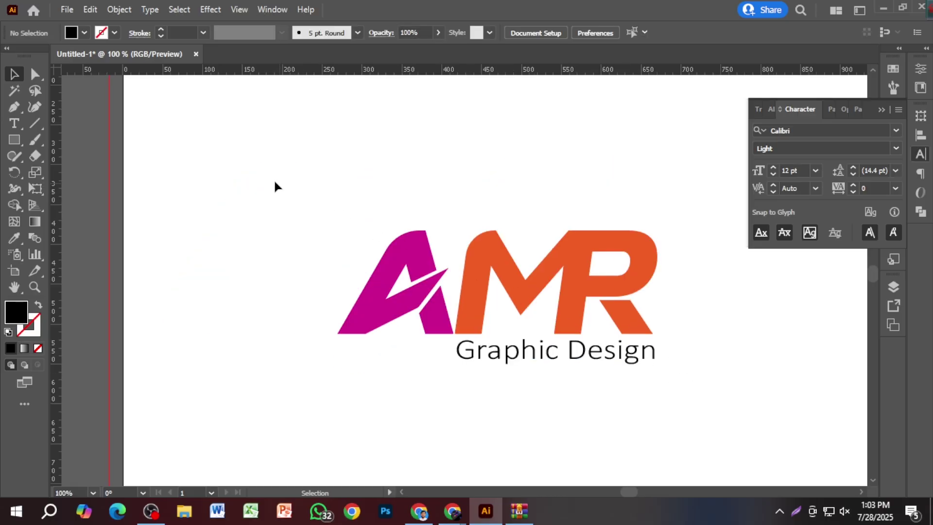
drag(275, 187, 683, 380)
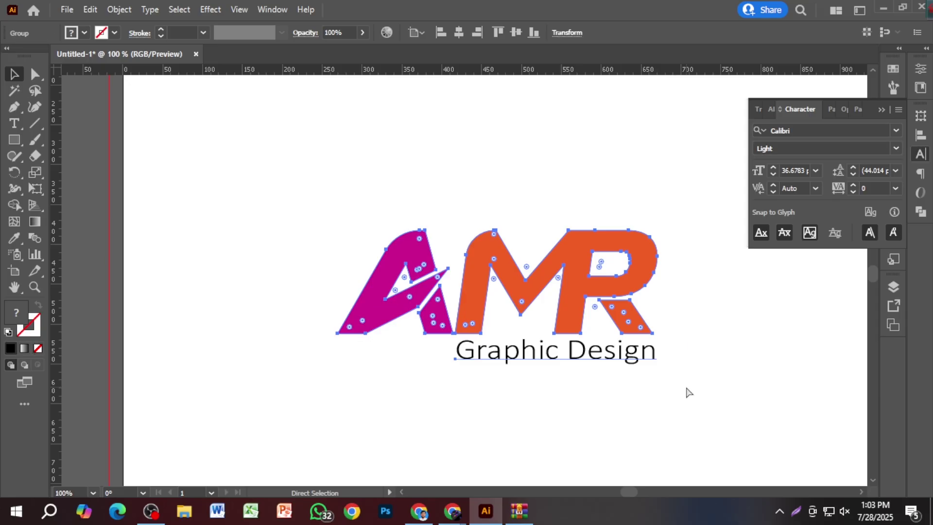
scroll(681, 385, down, 4)
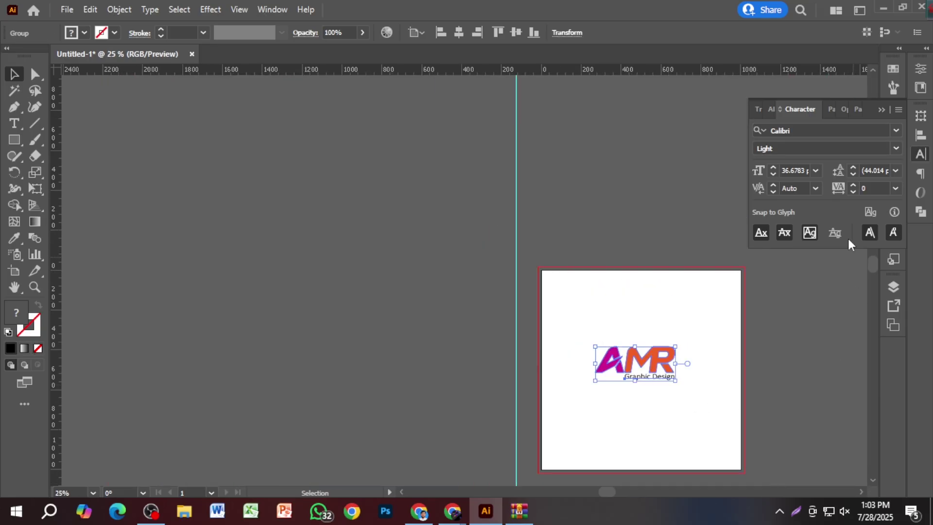
click(879, 107)
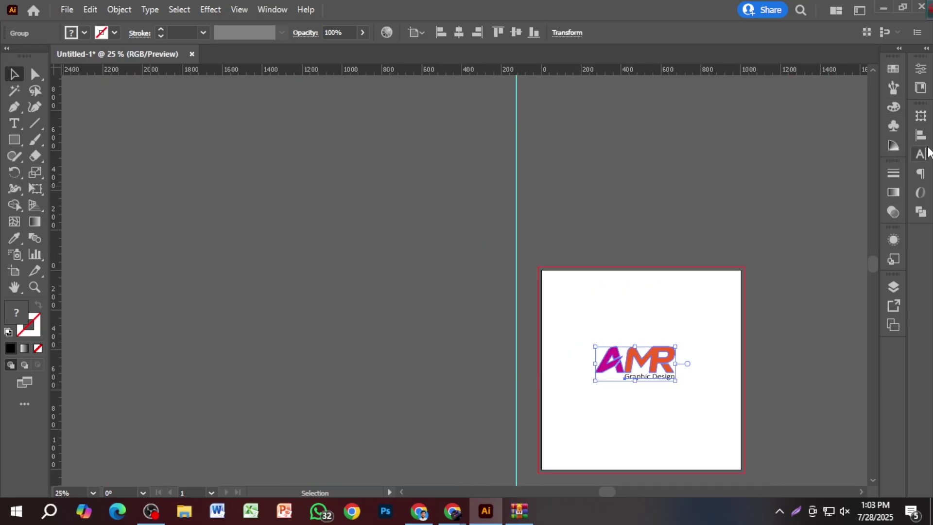
click(922, 135)
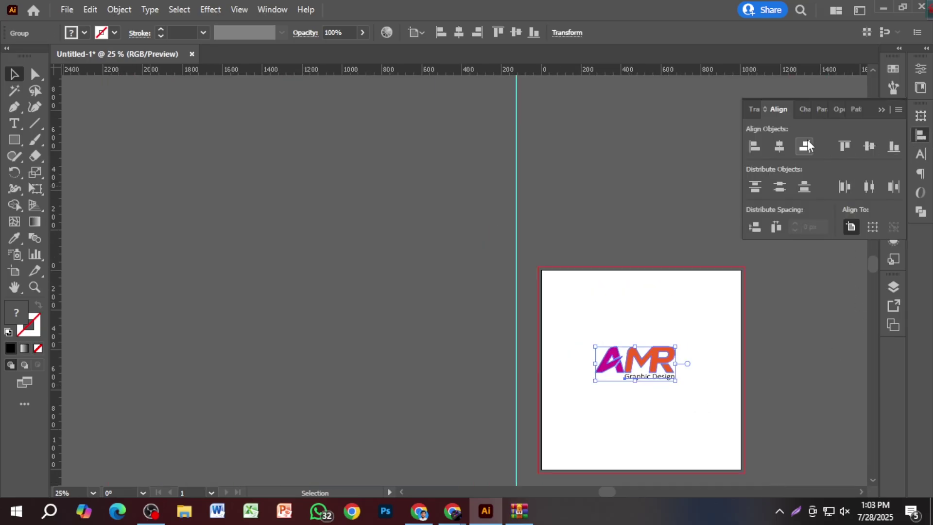
click(782, 147)
click(868, 148)
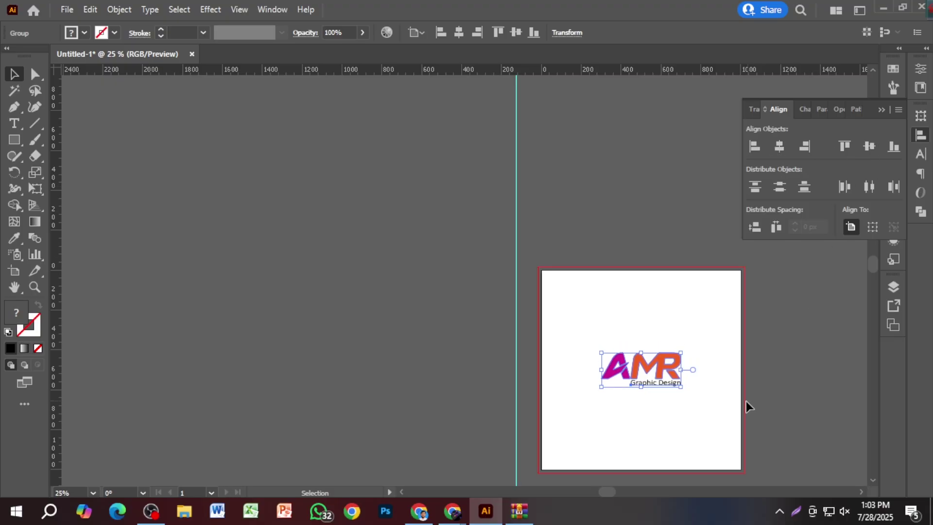
Enlarge the grouped logo proportionally from its centre until it nearly fills the artboard's width
drag(682, 370, 742, 377)
key(ctrl+0)
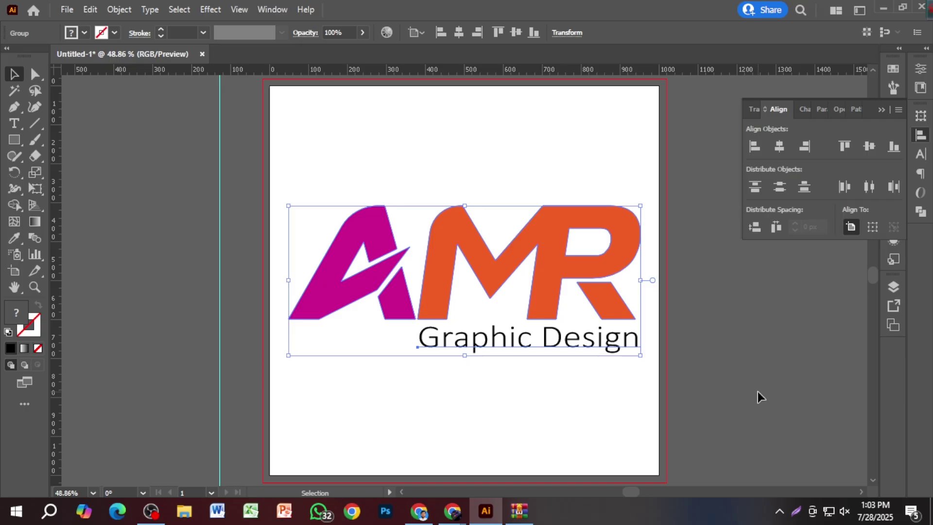
click(757, 392)
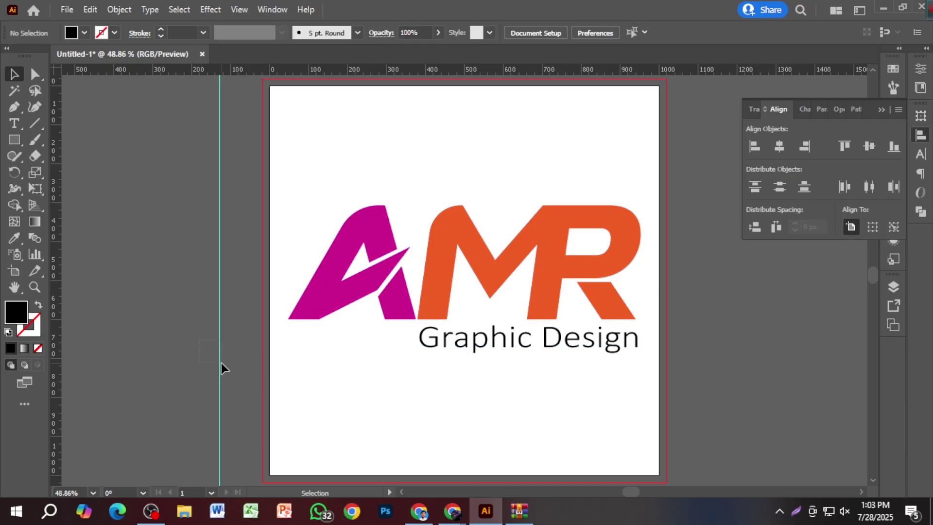
Ungroup the complete logo so that the tagline can be selected separately
drag(221, 362, 224, 363)
click(465, 348)
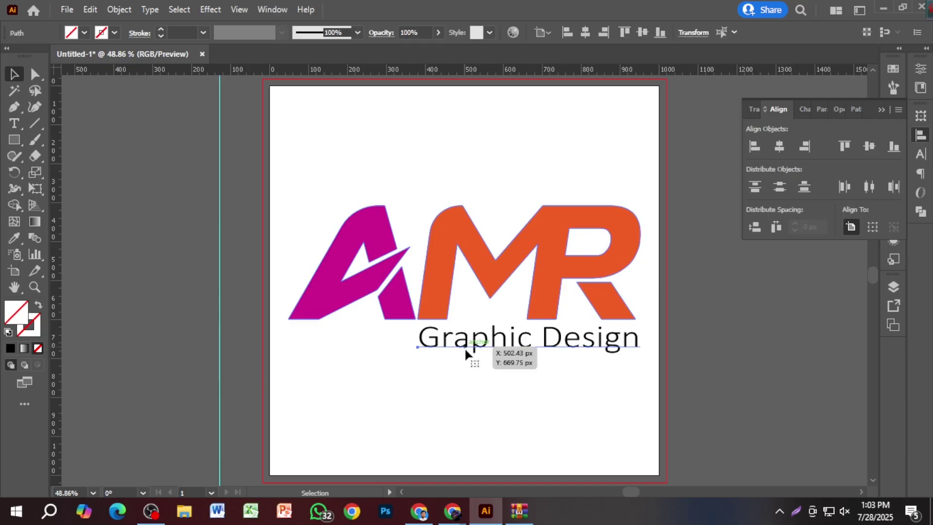
right_click(585, 348)
click(627, 217)
Recolor the Graphic Design tagline cyan with C 100, M 0, Y 0, K 0
click(564, 349)
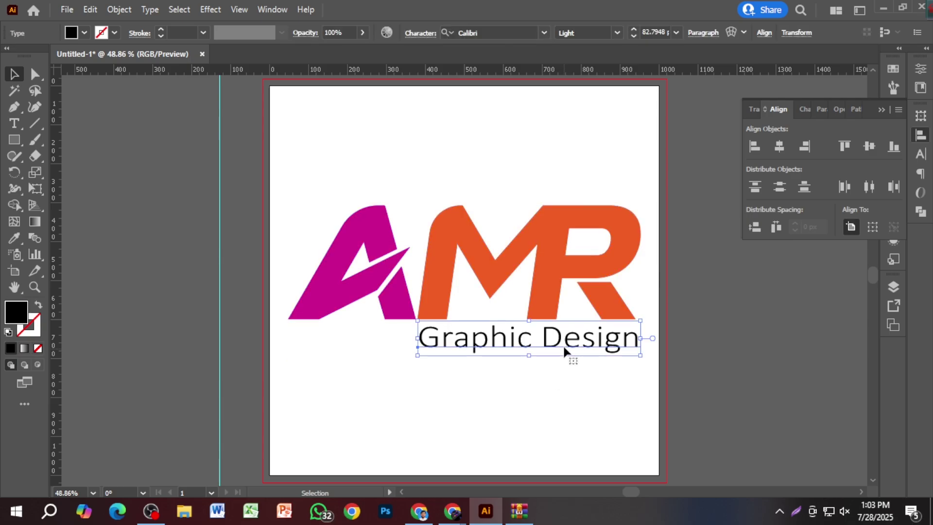
click(880, 114)
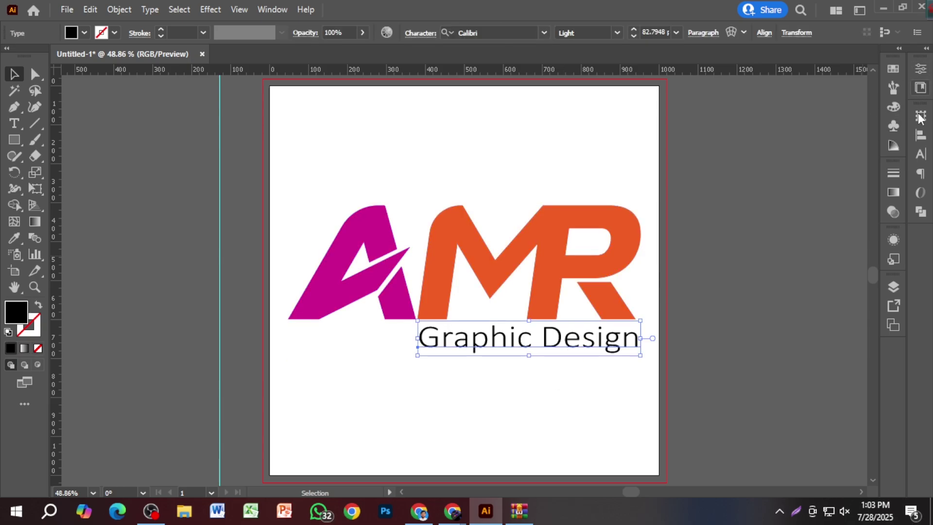
click(893, 111)
drag(791, 138, 762, 138)
drag(776, 104, 762, 104)
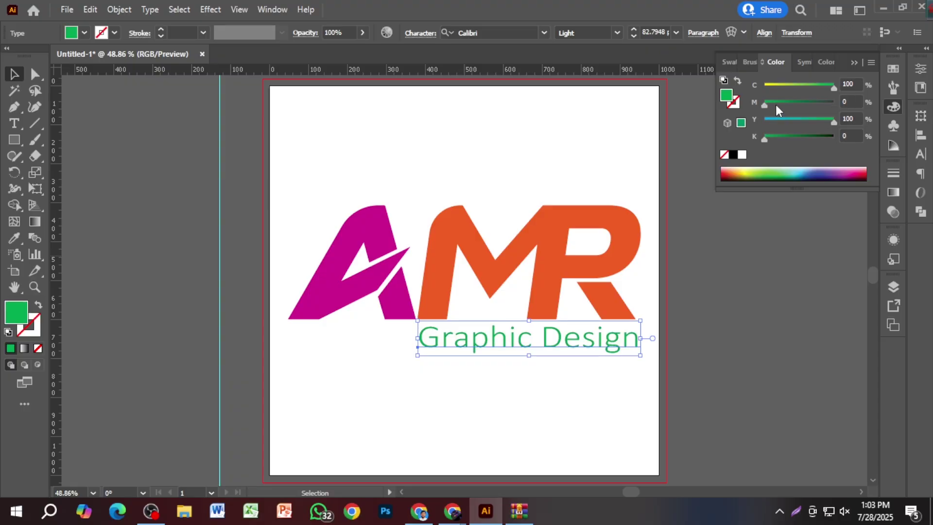
drag(818, 103, 738, 125)
drag(834, 104, 765, 104)
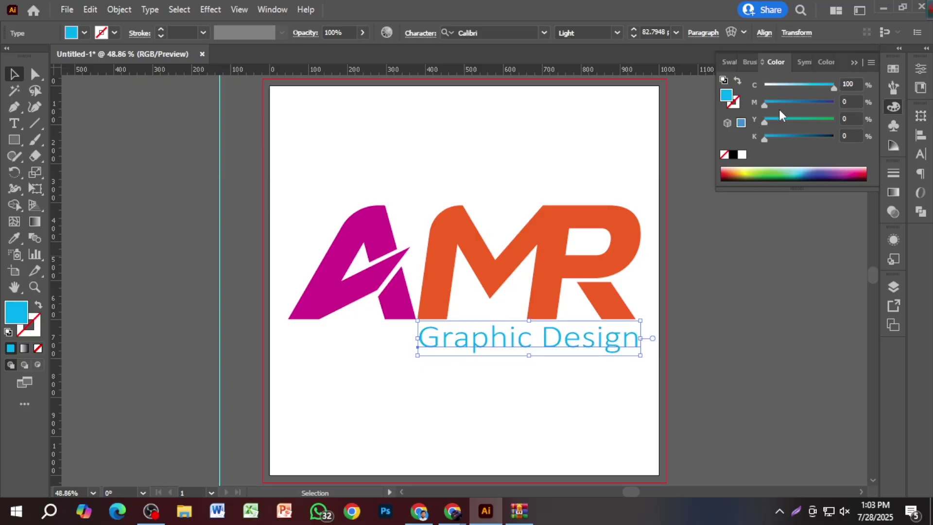
click(757, 302)
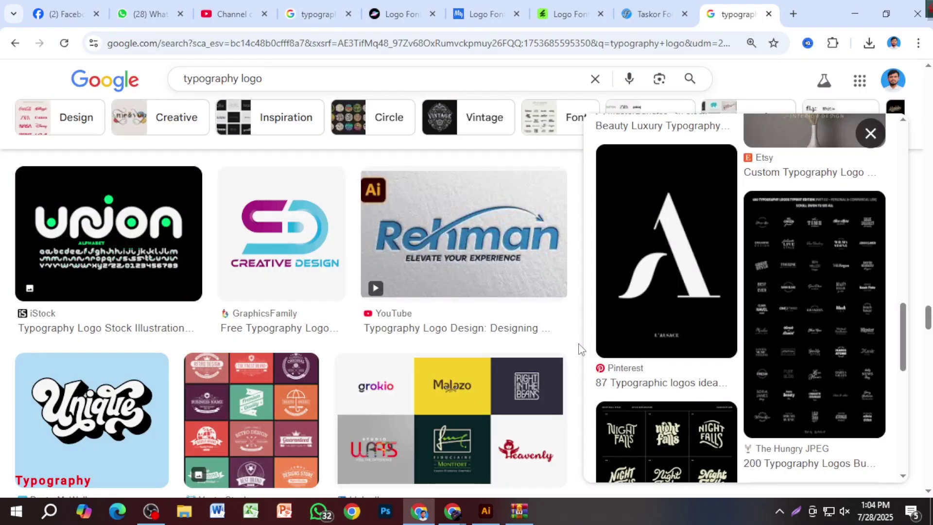
Switch to Chrome and look back through the typography logo image results up to the start of the page
scroll(497, 365, up, 2)
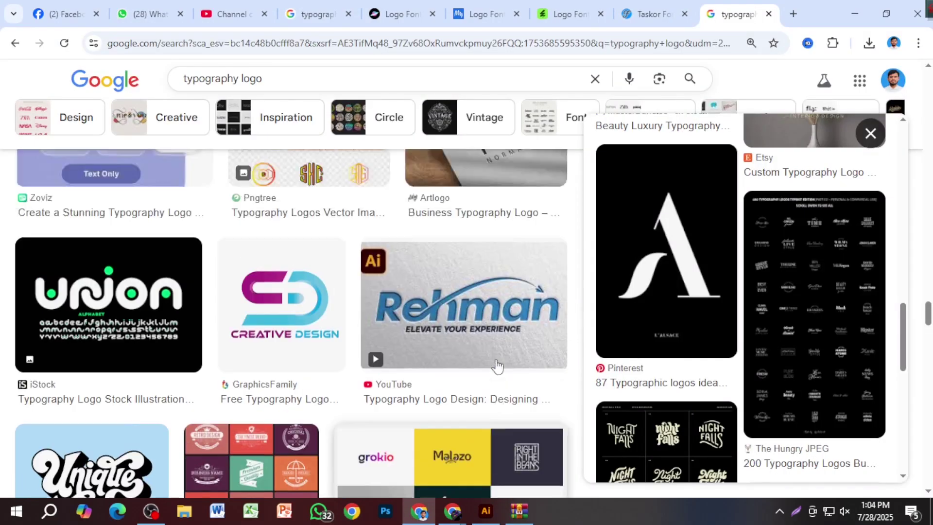
scroll(497, 365, up, 15)
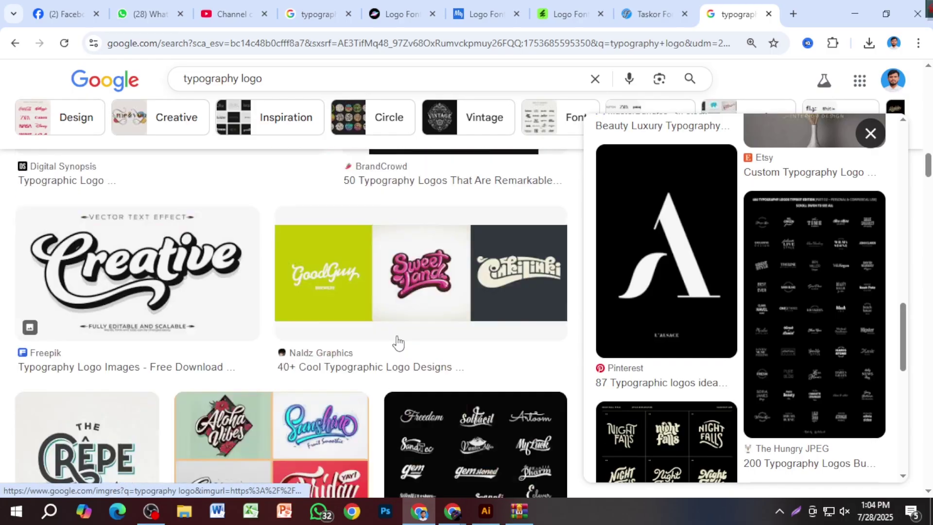
scroll(397, 343, up, 8)
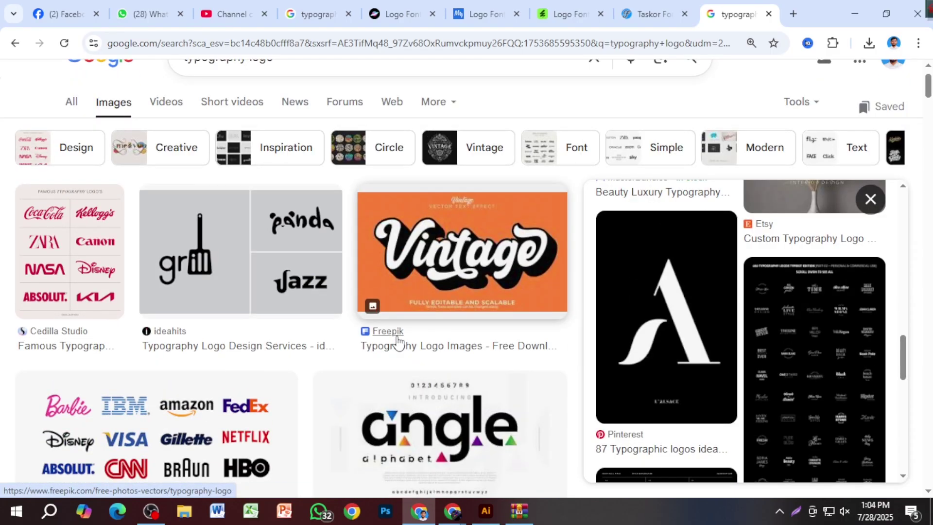
scroll(398, 343, up, 1)
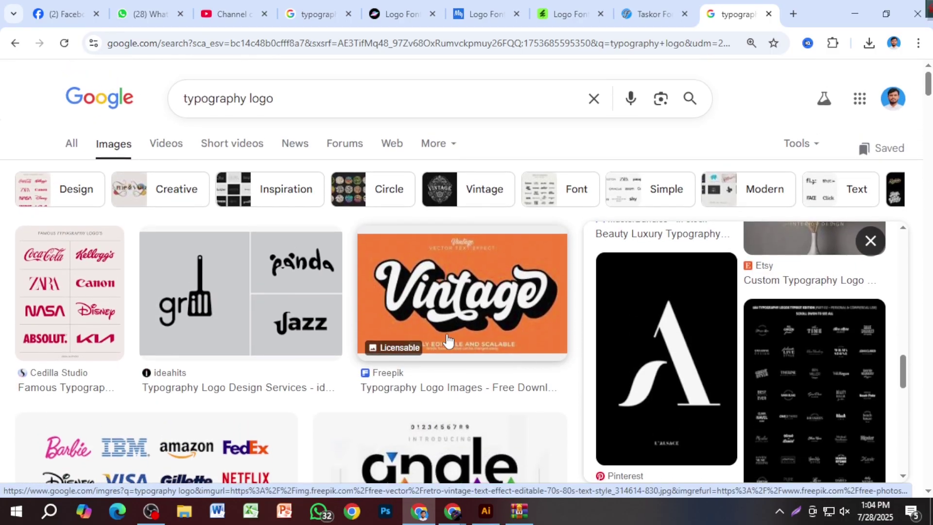
Switch back to Illustrator, group the whole logo with its tagline and place a duplicate about 1160 px to the left, outside the artboard
key(alt+Tab)
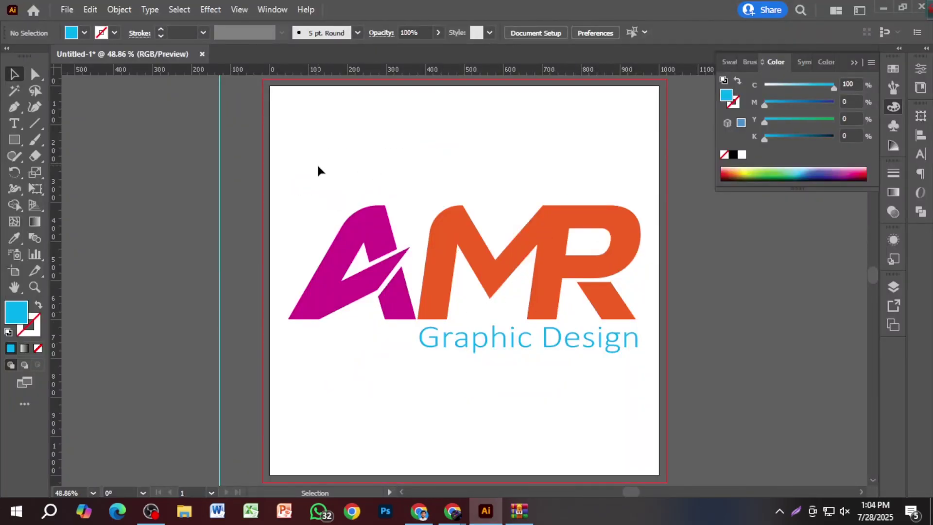
drag(638, 392, 640, 391)
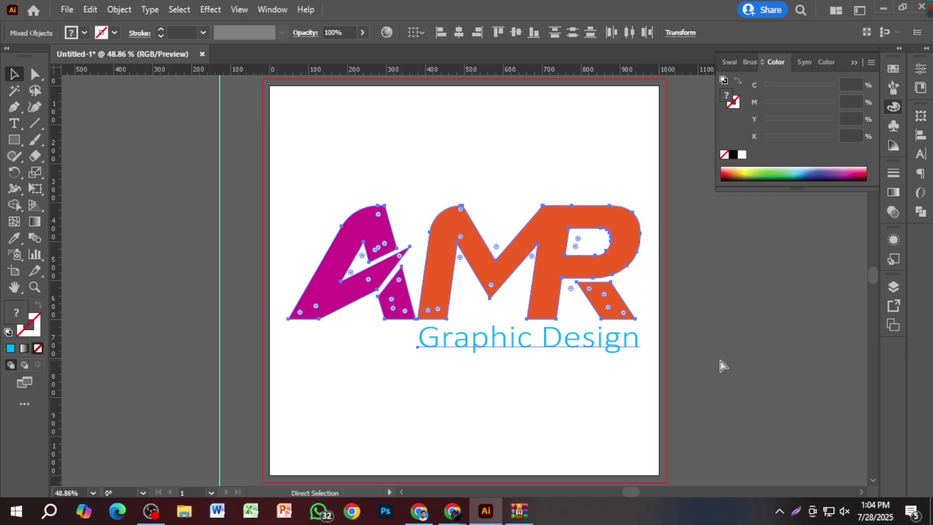
key(ctrl+g)
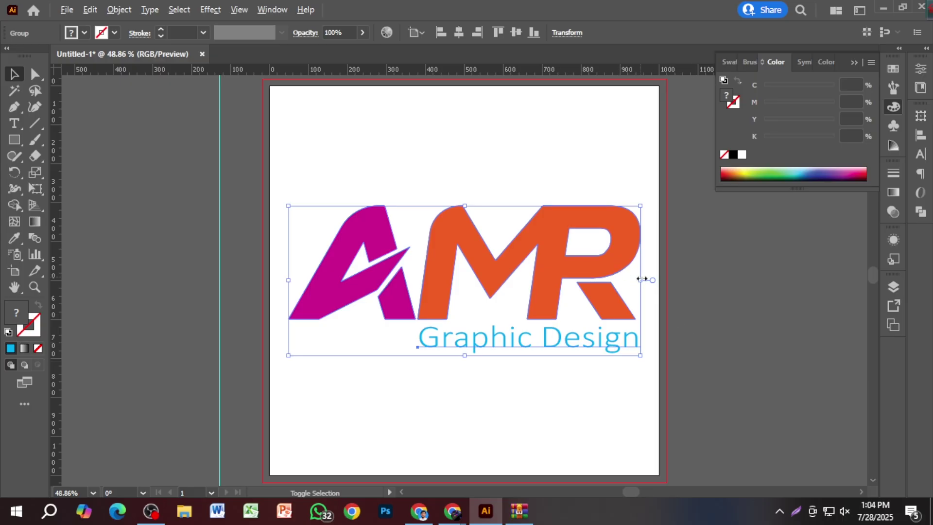
scroll(641, 279, down, 2)
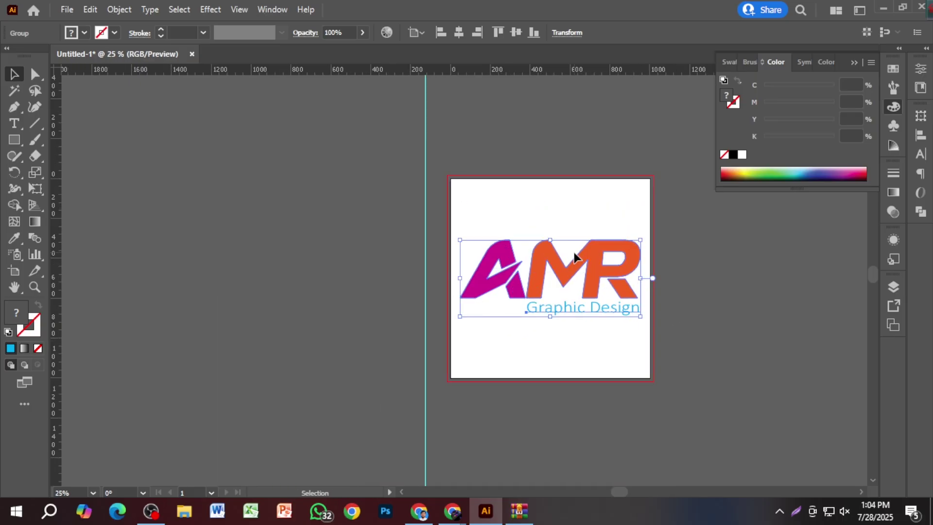
drag(577, 275, 345, 274)
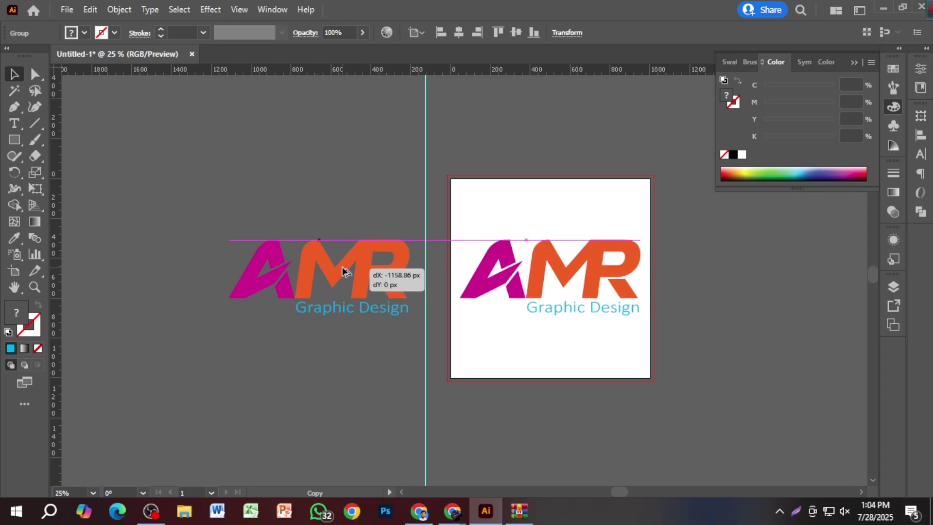
Scale the duplicate logo down to a small version and place it in the artboard's upper-right corner
drag(410, 278, 628, 194)
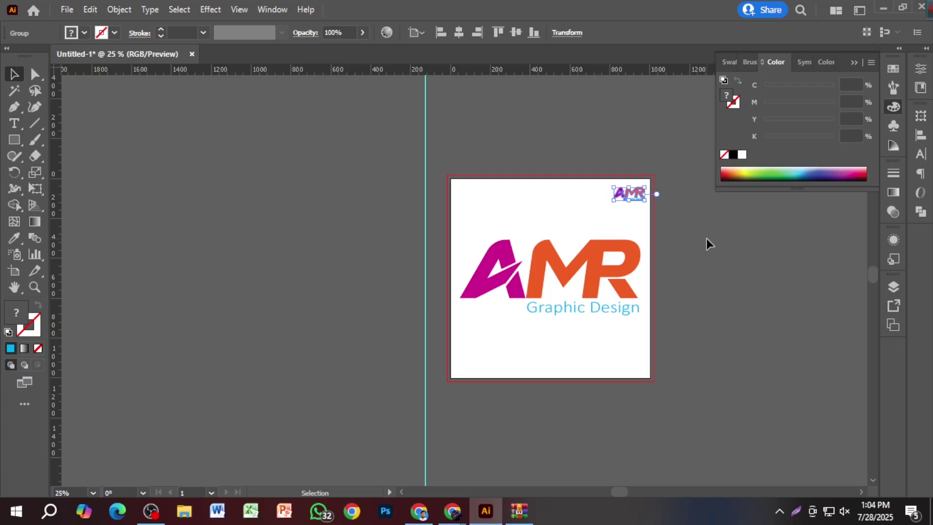
click(706, 238)
key(ctrl+0)
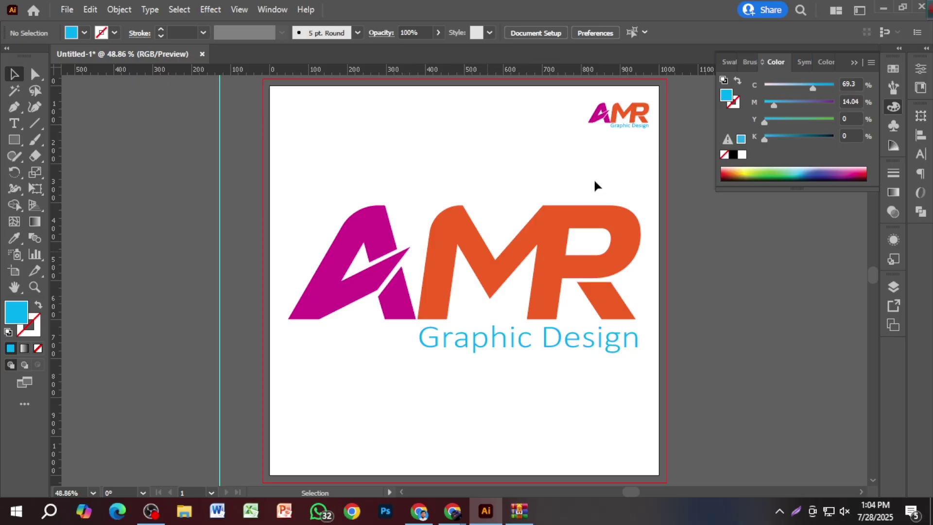
Move the small logo slightly up and to the right, closer to the artboard's corner, and deselect it
scroll(605, 166, up, 3)
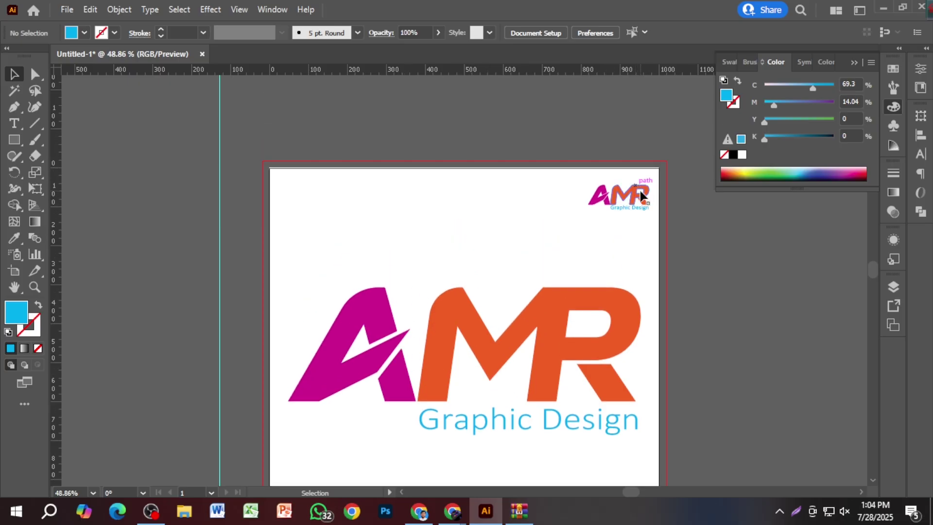
scroll(640, 192, up, 5)
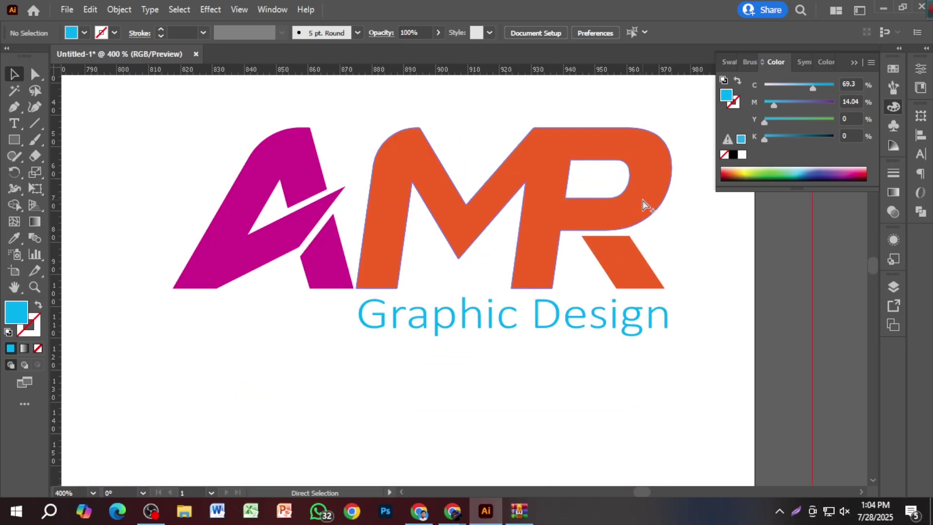
scroll(643, 201, down, 4)
click(626, 208)
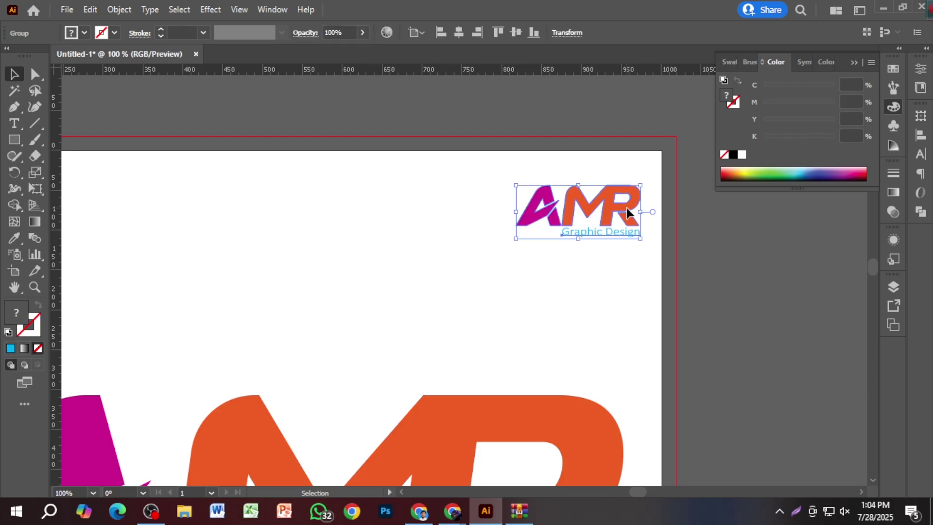
drag(626, 208, 637, 182)
click(649, 256)
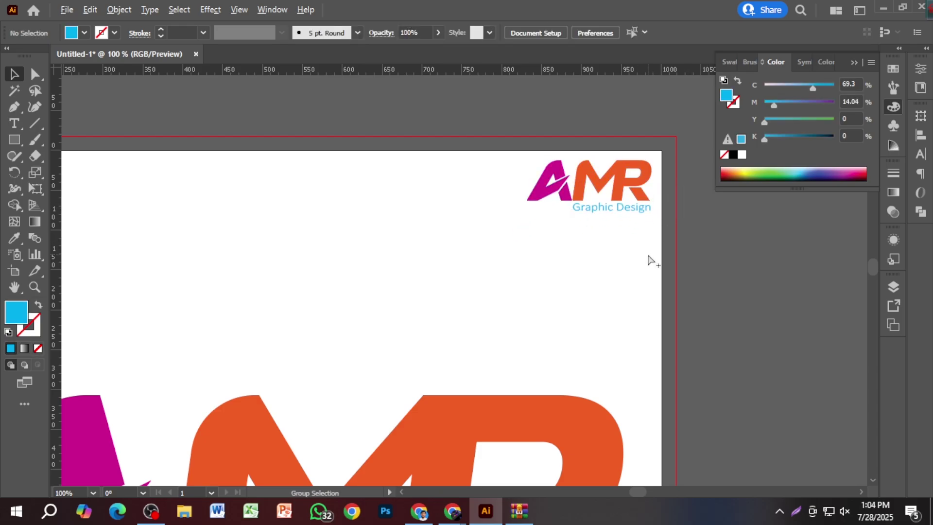
scroll(495, 309, down, 2)
scroll(510, 316, up, 1)
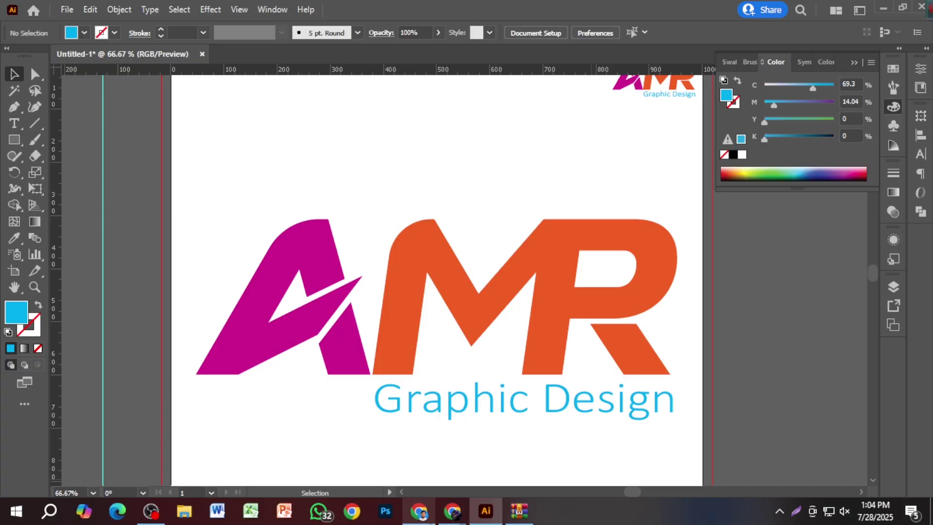
Switch to Chrome and run an image search for "amr logo" in a new tab
mouse_move(419, 511)
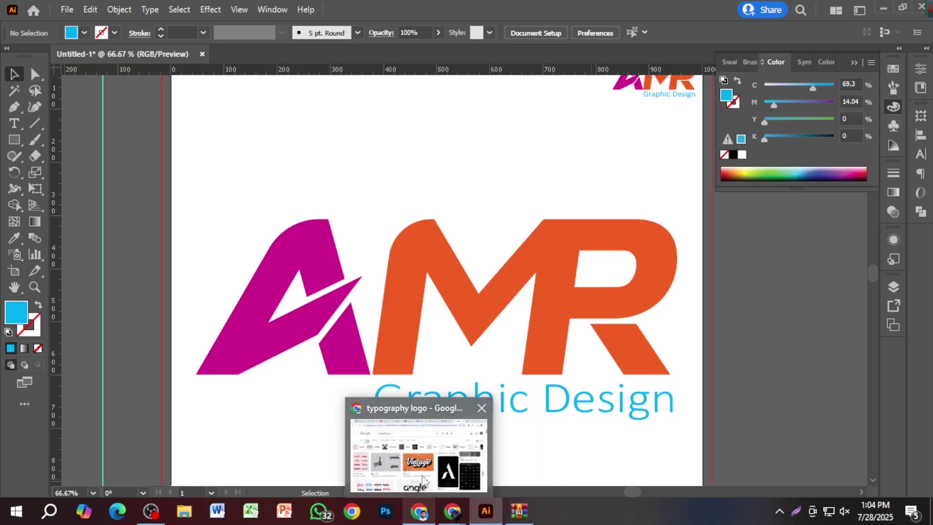
click(423, 480)
click(794, 13)
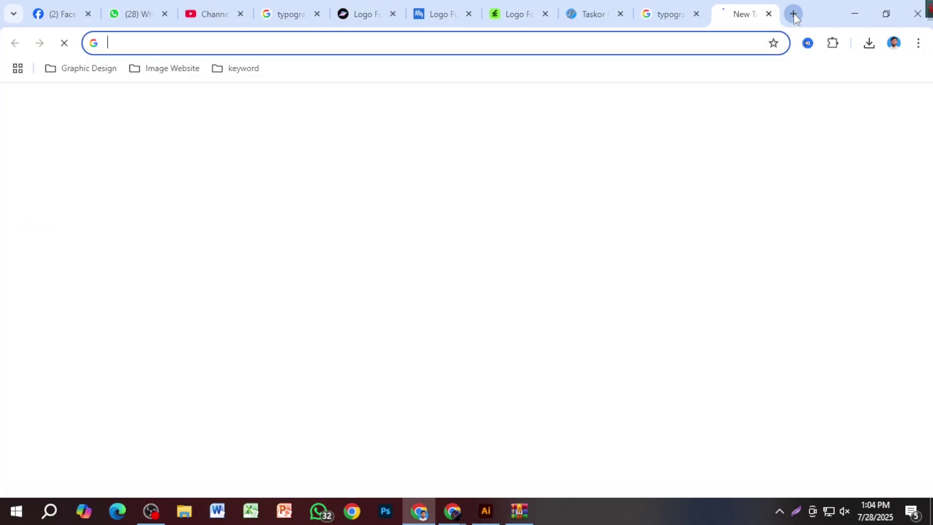
text(amr)
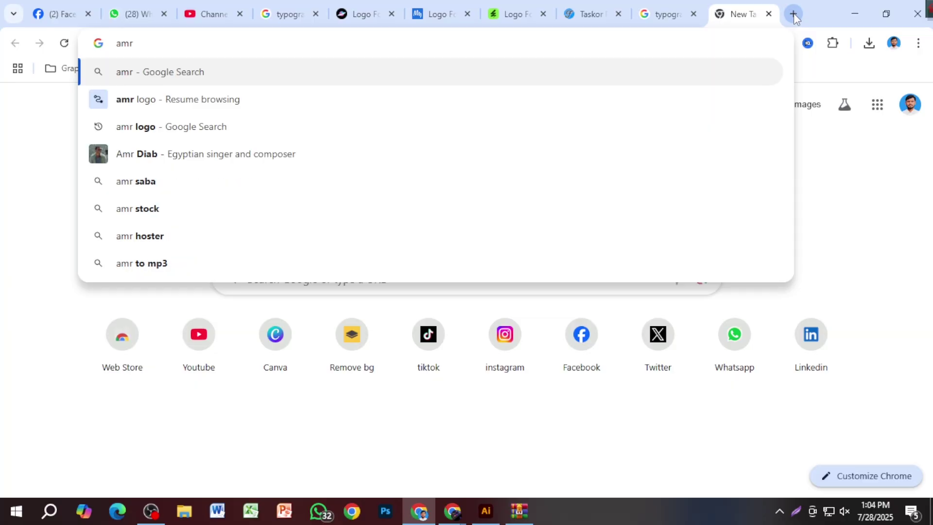
text( logo)
key(Return)
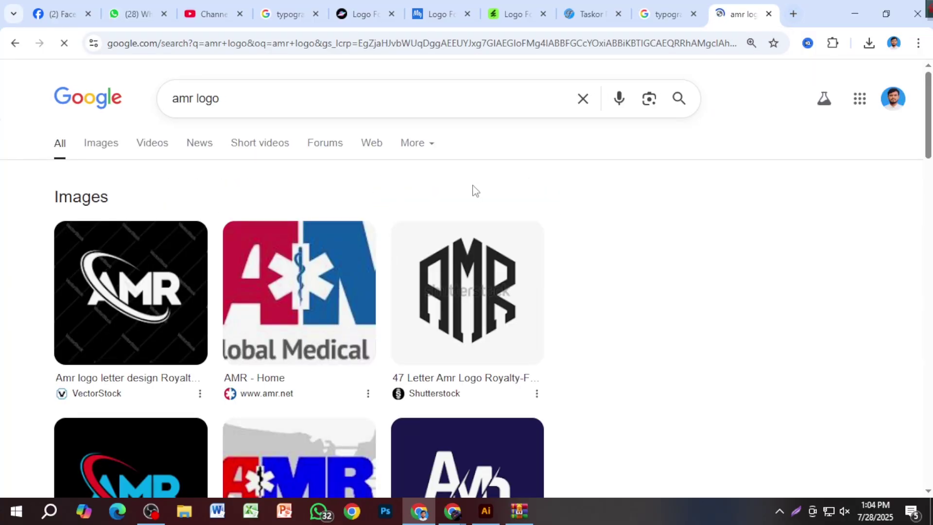
click(120, 149)
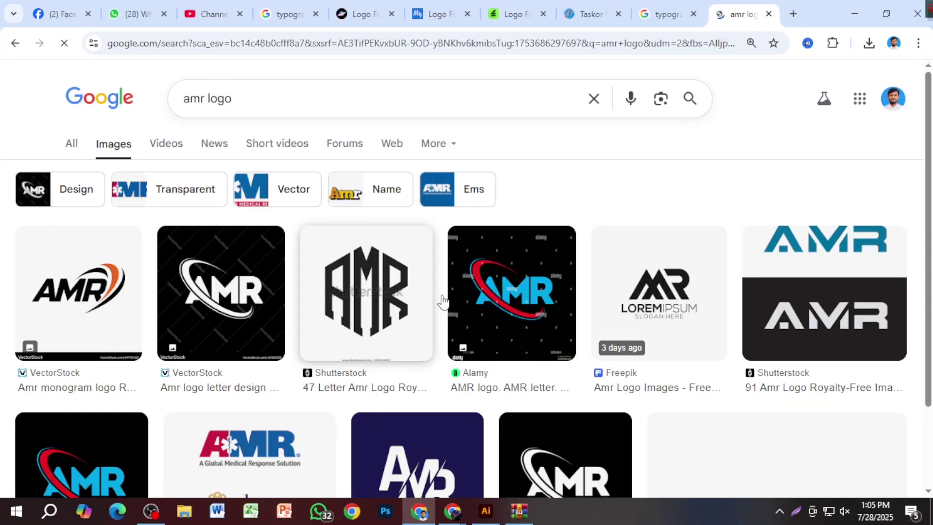
Look through the AMR logo image results for comparable lettering designs
scroll(562, 344, down, 12)
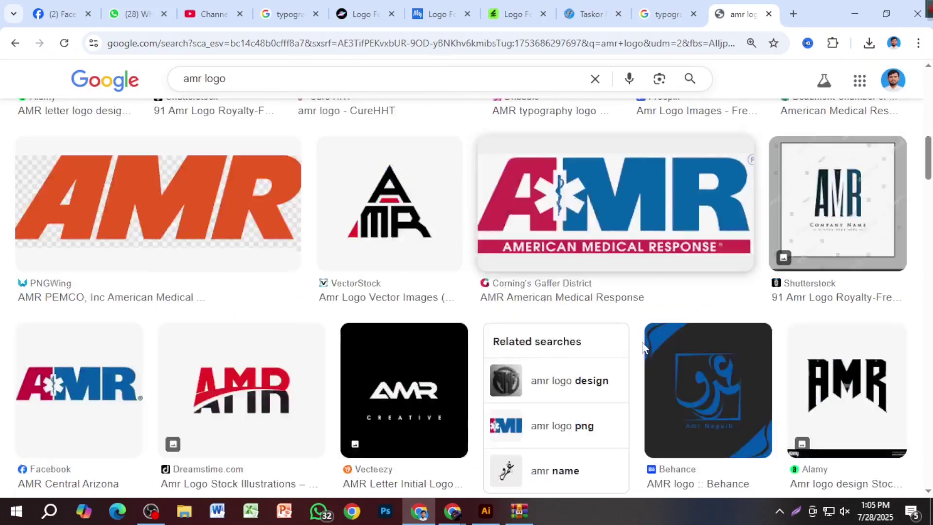
scroll(642, 348, down, 5)
scroll(548, 371, up, 7)
scroll(453, 323, down, 6)
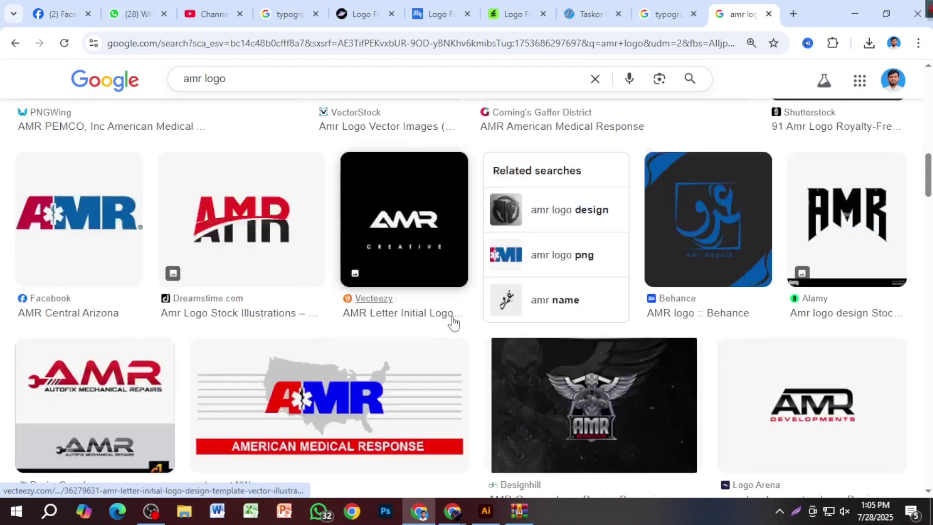
scroll(454, 322, down, 12)
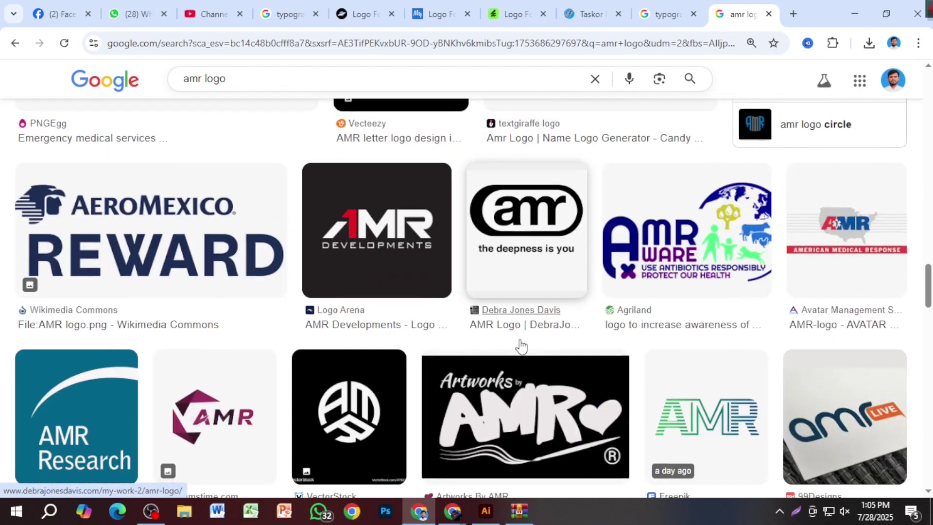
scroll(521, 346, down, 6)
scroll(599, 339, down, 6)
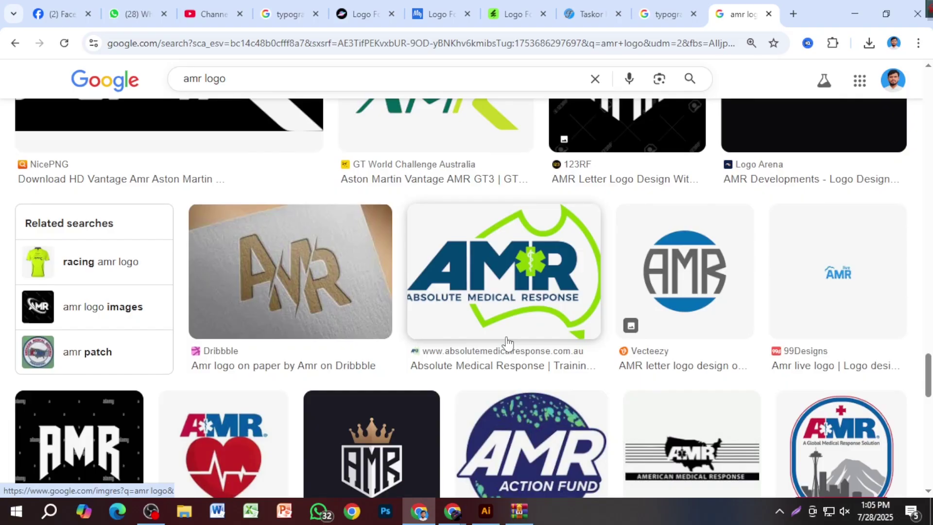
scroll(507, 343, down, 5)
Switch back to Illustrator and select the large AMR logo together with its tagline
mouse_move(485, 510)
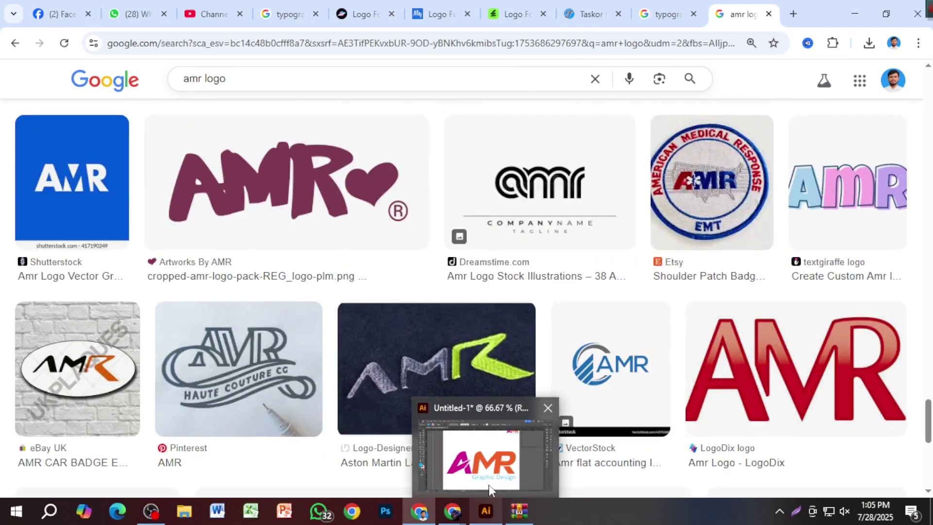
click(491, 490)
drag(219, 197, 704, 432)
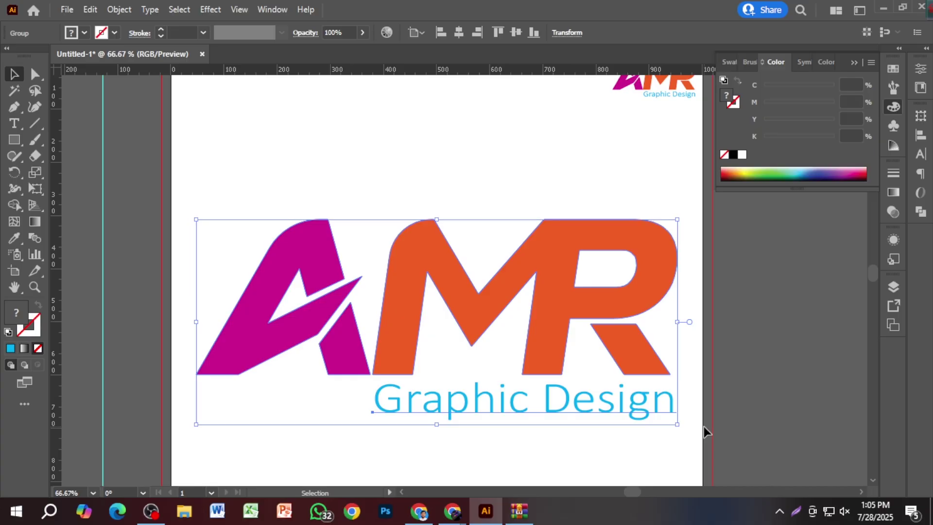
Switch to Chrome and look over the open font and logo reference pages, including Envato, the typography logo search and FontSpace
key(alt+Tab)
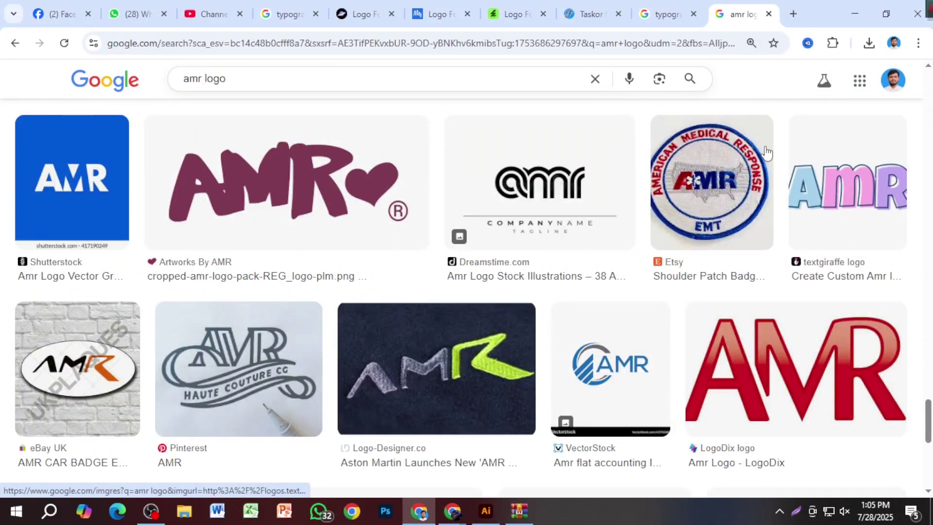
click(599, 13)
click(516, 16)
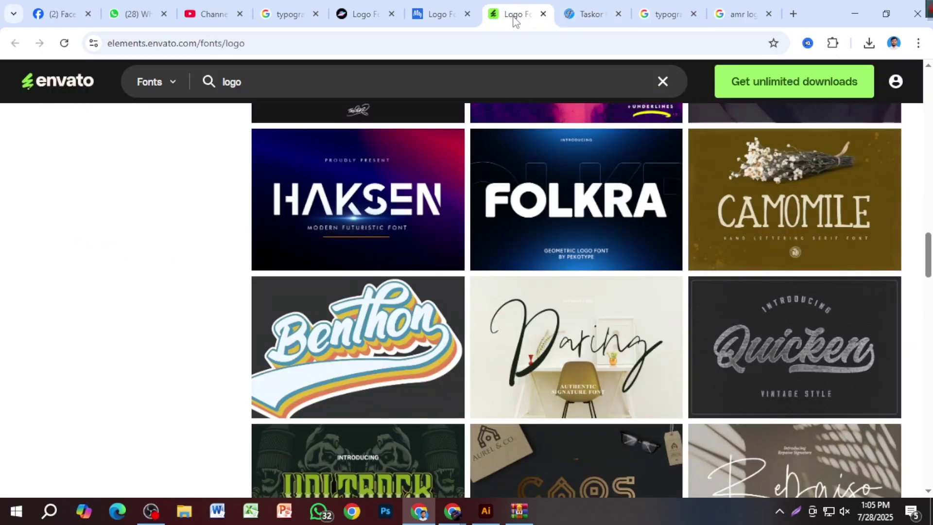
click(666, 14)
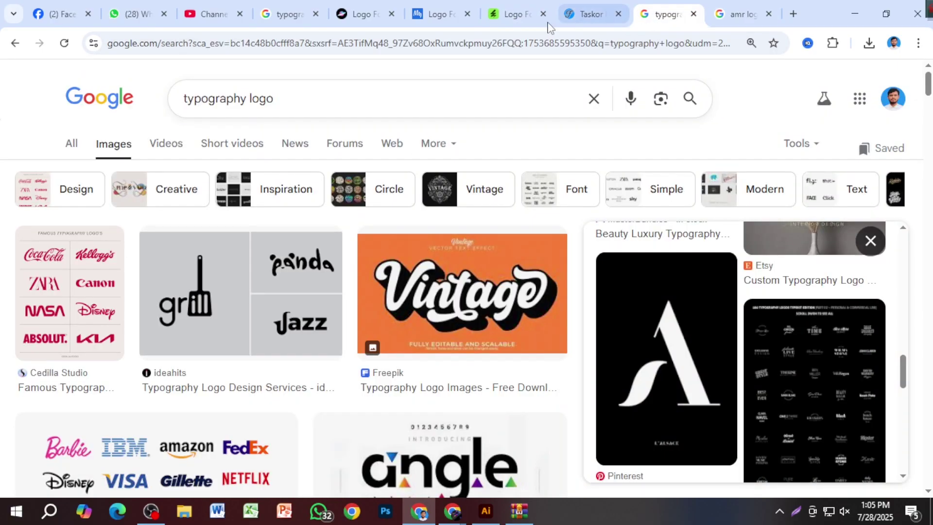
click(456, 17)
click(362, 13)
scroll(613, 244, down, 5)
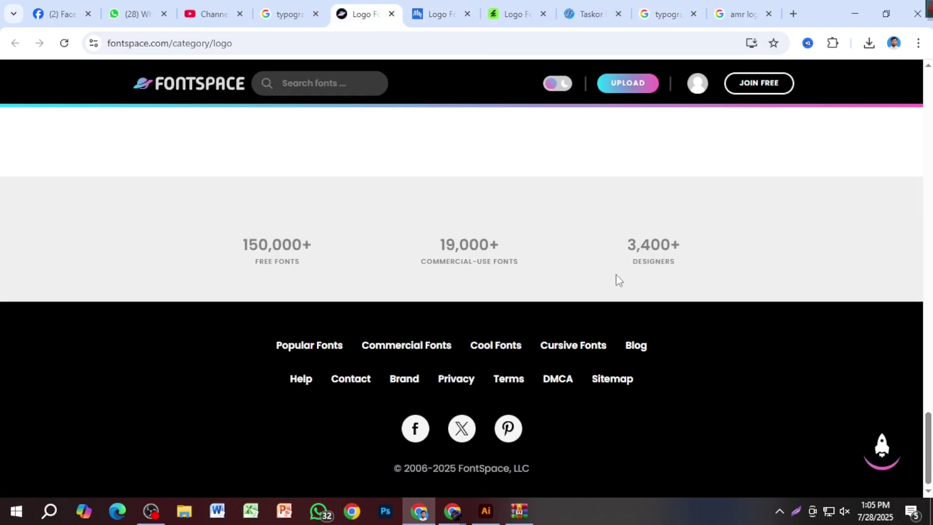
Switch back to Illustrator and review the large AMR logo and its tagline on the artboard, leaving nothing selected
click(486, 510)
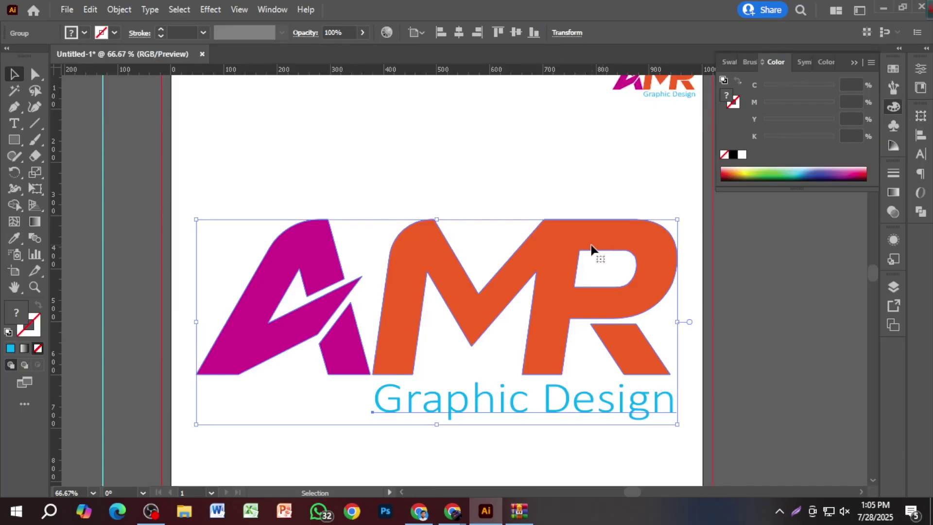
click(519, 188)
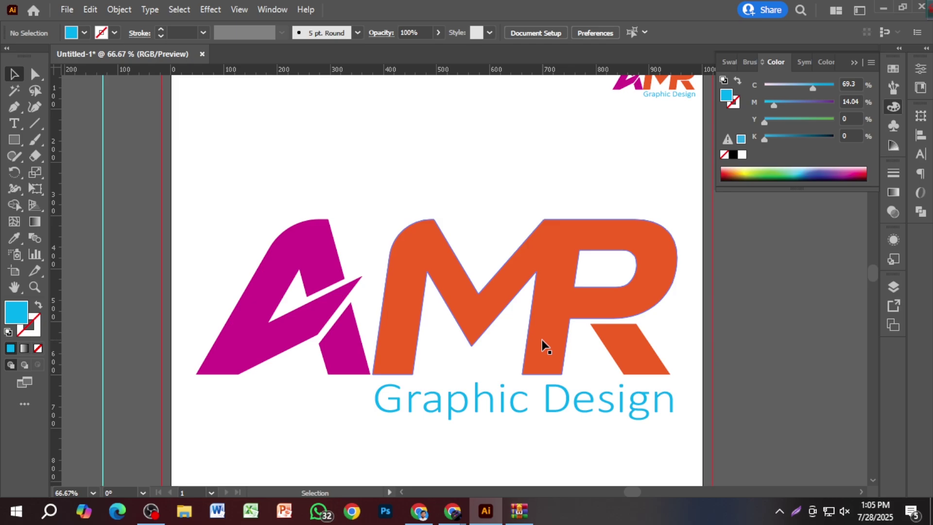
scroll(543, 343, down, 1)
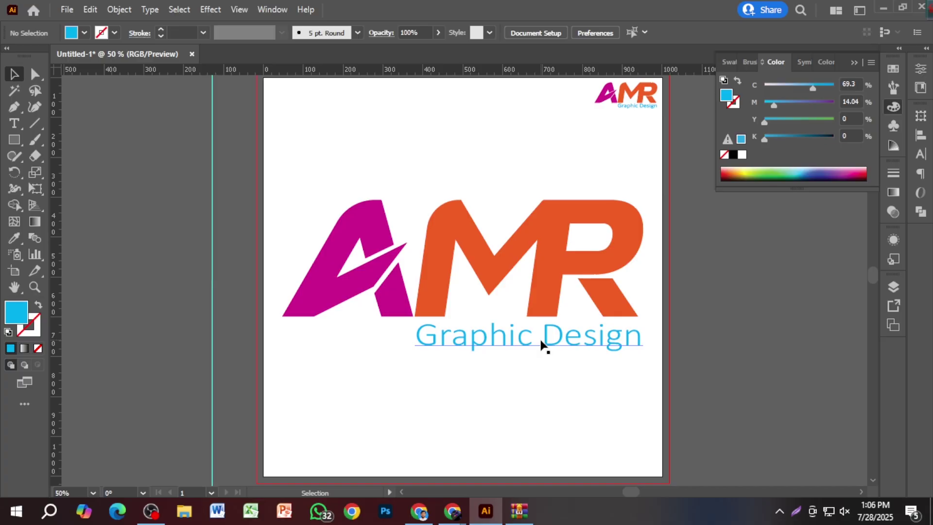
scroll(543, 346, up, 1)
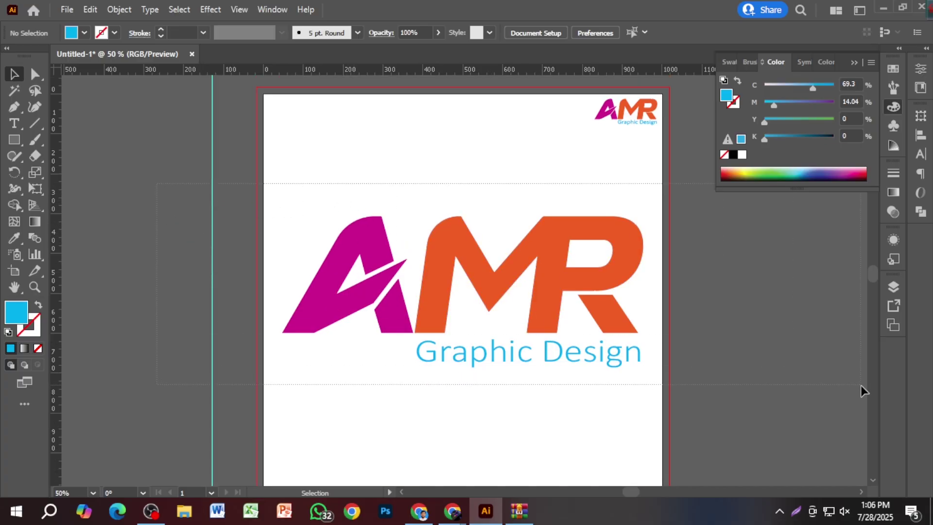
key(ctrl+a)
drag(773, 384, 288, 202)
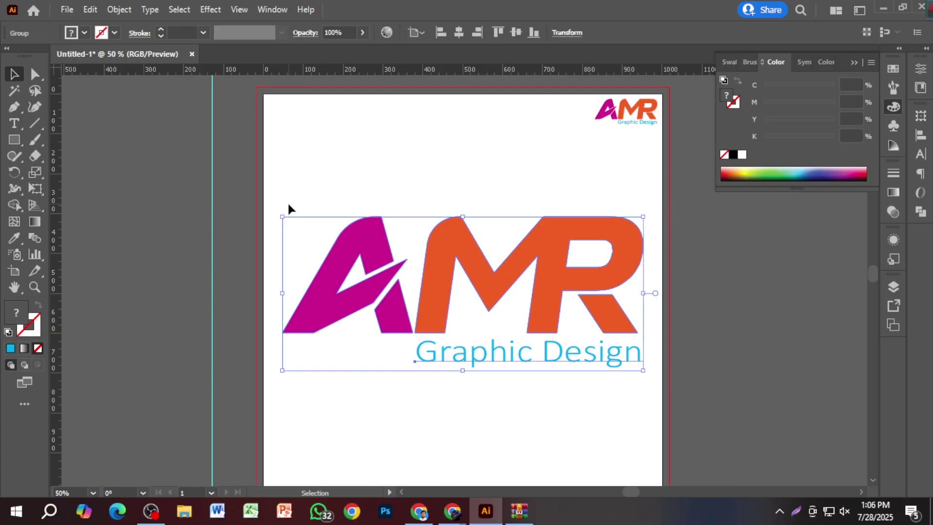
click(488, 235)
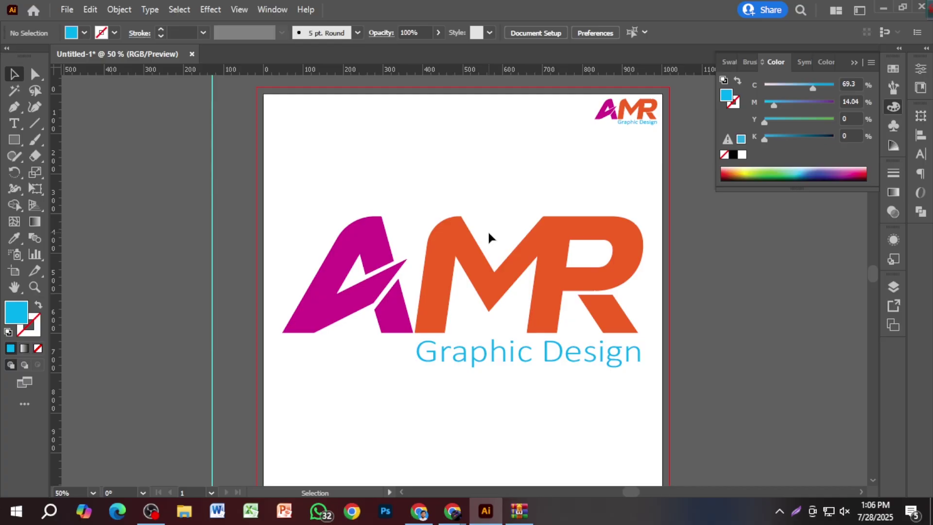
Switch to Chrome, browse the typography logo image results, preview the Creative Bloq example with Coca-Cola and FedEx, and return to Illustrator
click(419, 510)
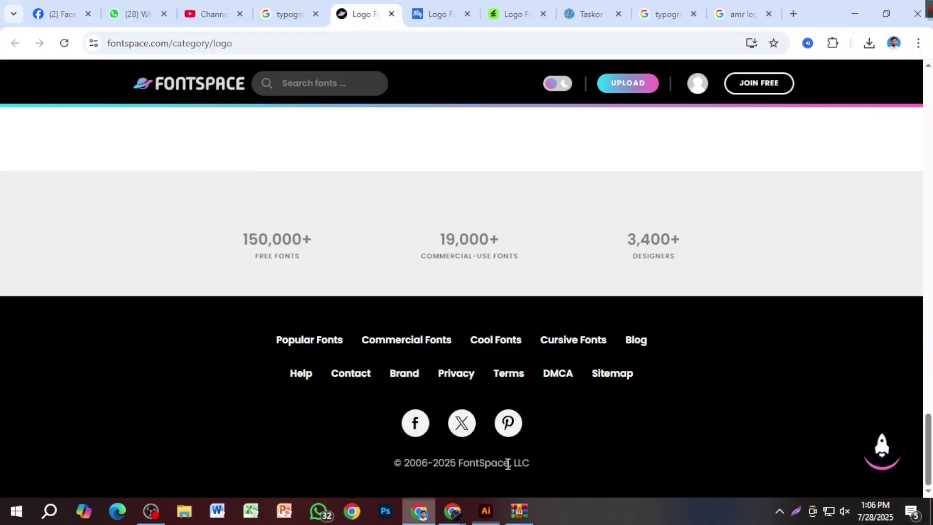
click(669, 13)
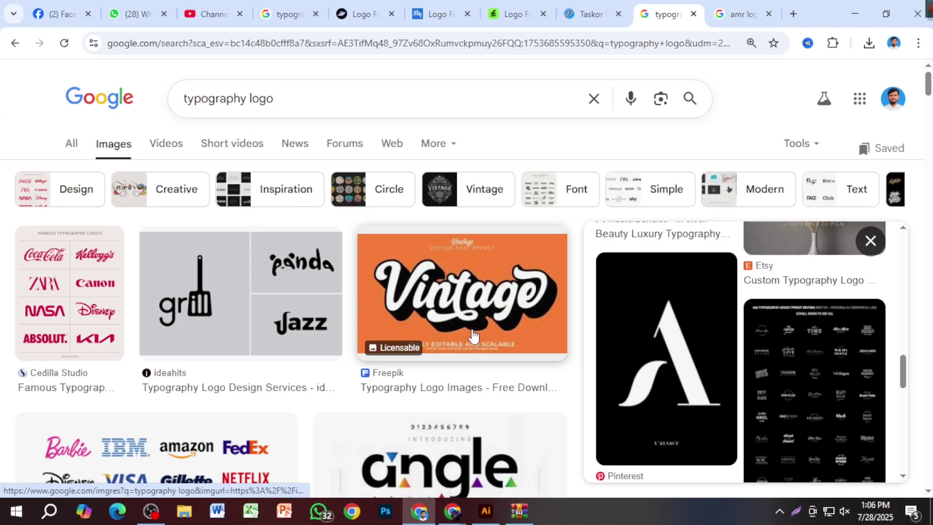
scroll(469, 340, down, 2)
scroll(389, 316, down, 15)
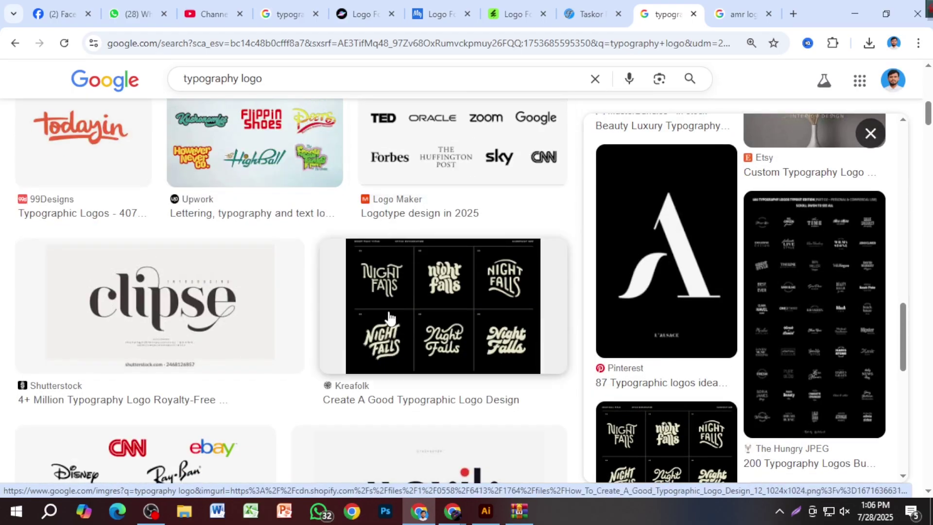
scroll(390, 325, down, 4)
scroll(390, 326, up, 3)
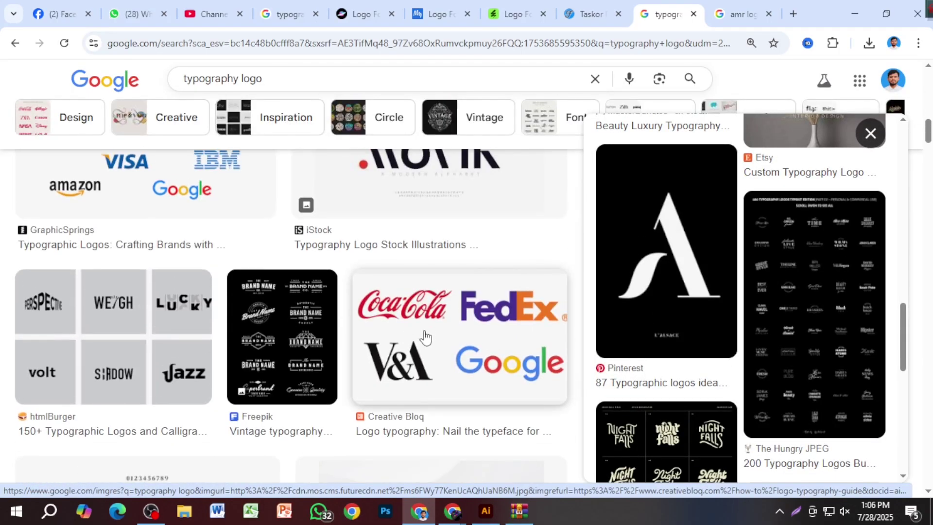
click(445, 342)
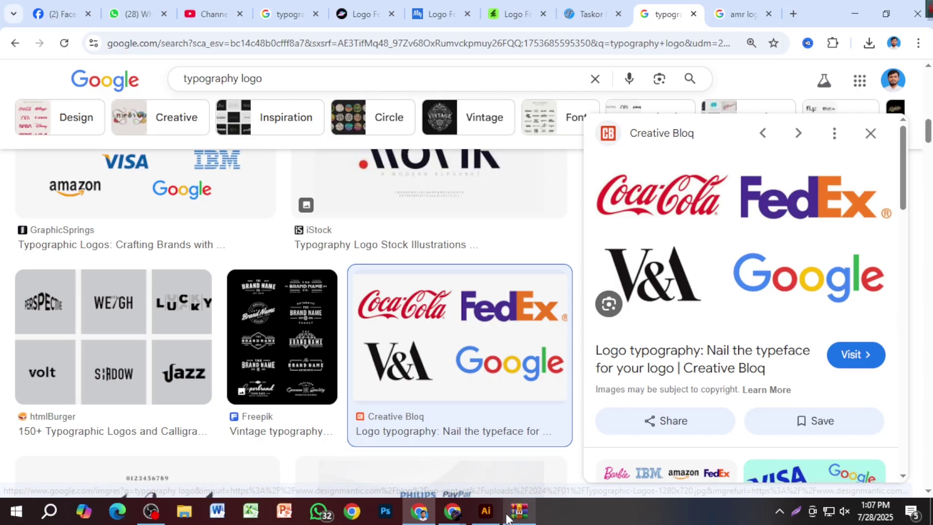
click(487, 514)
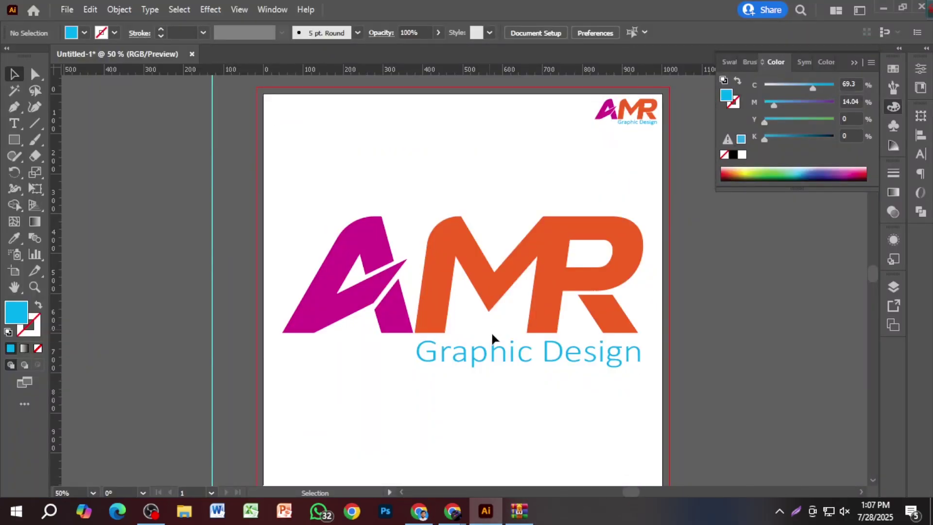